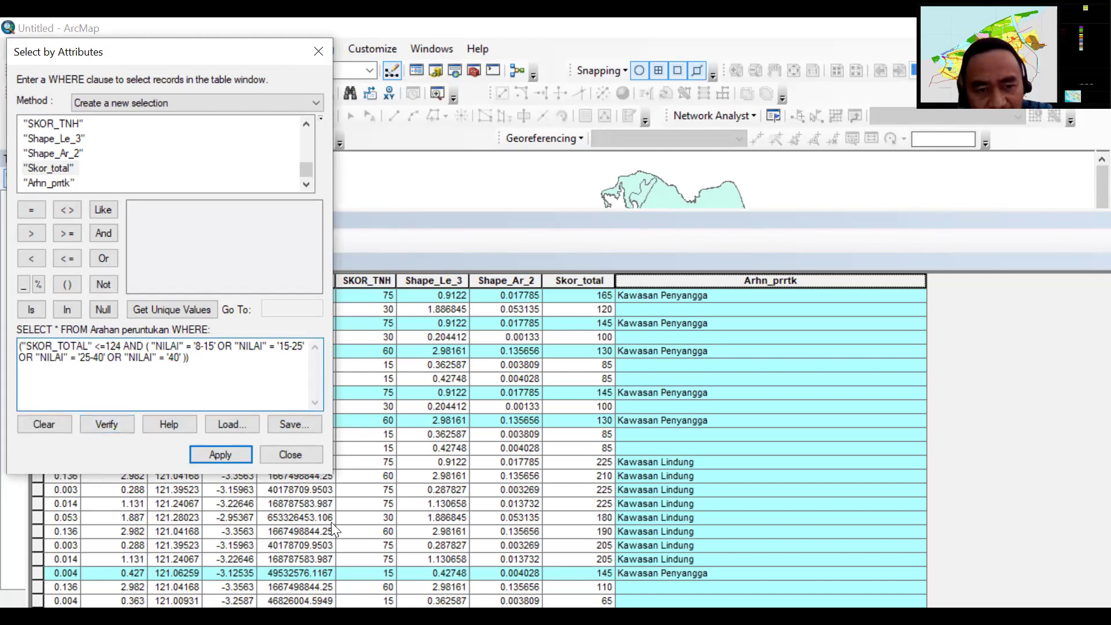
Correct the where clause by using the "Skor_total" field name and removing the surplus outer parentheses, and apply the selection.
key(alt+Tab)
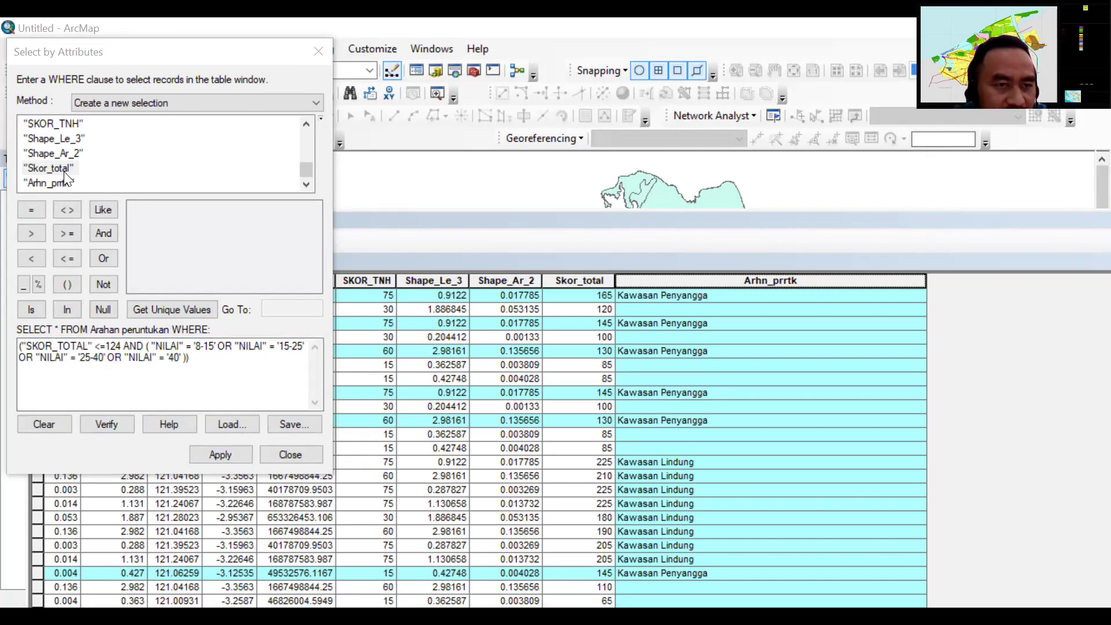
click(23, 346)
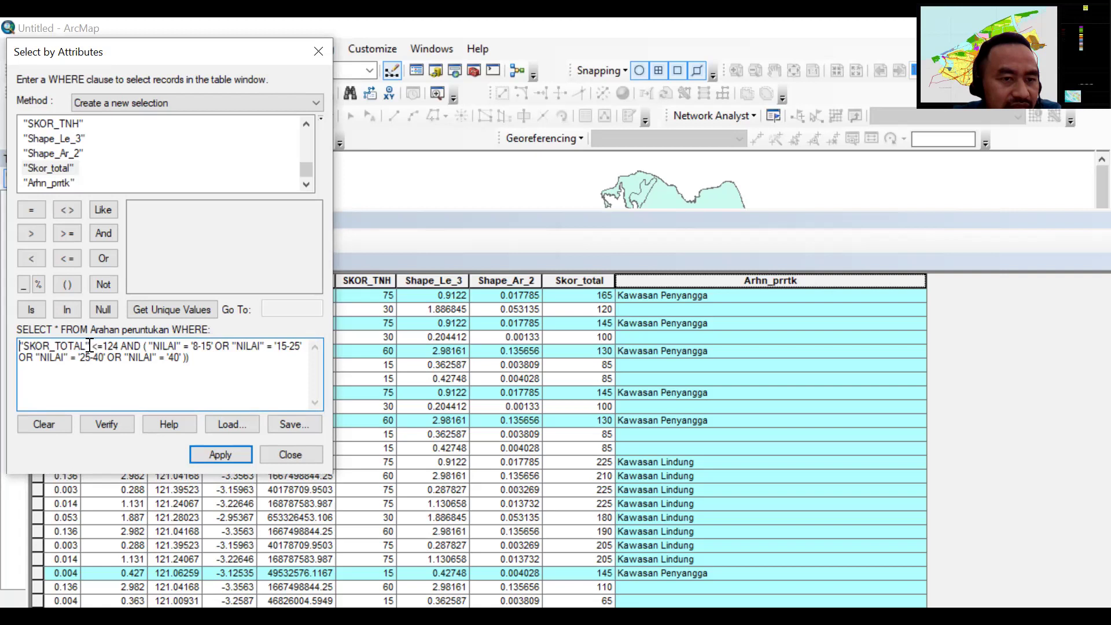
drag(89, 346, 10, 348)
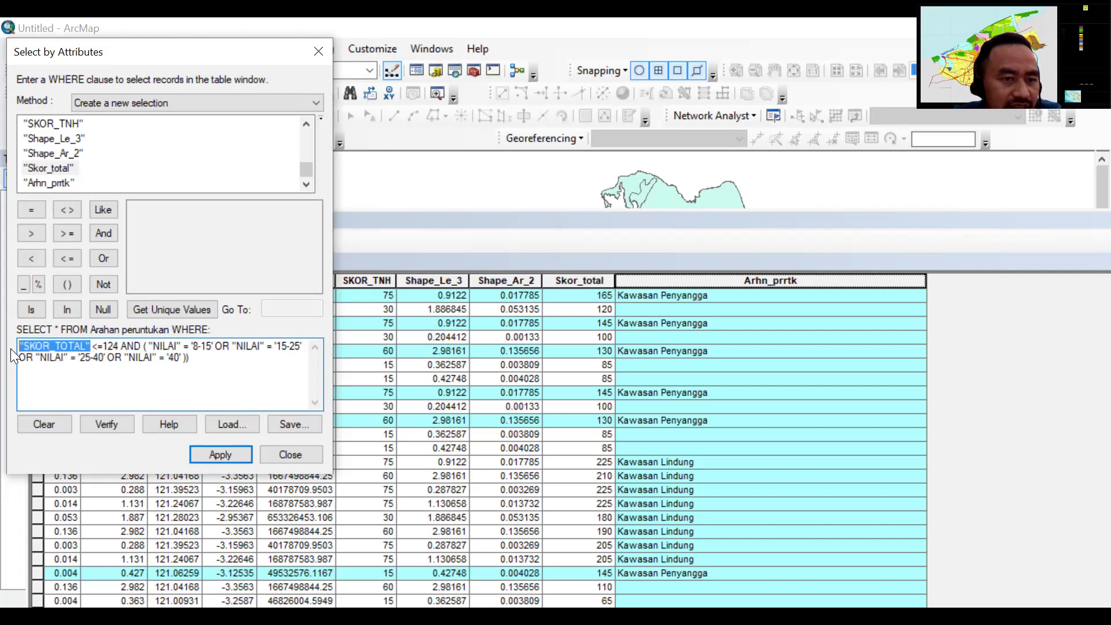
key(BackSpace)
double_click(52, 168)
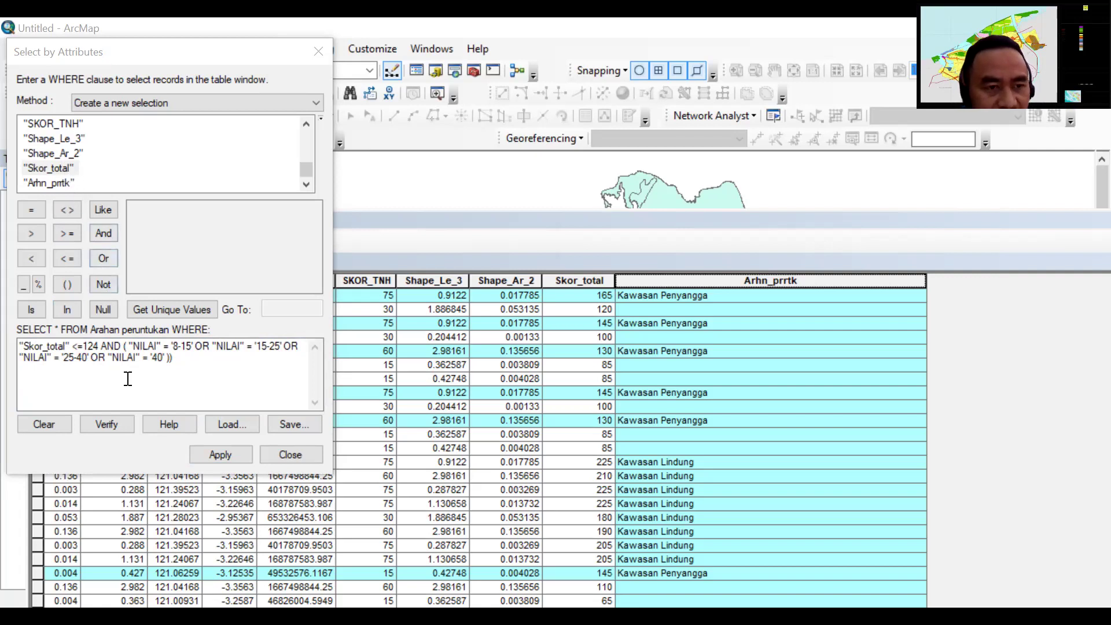
click(181, 370)
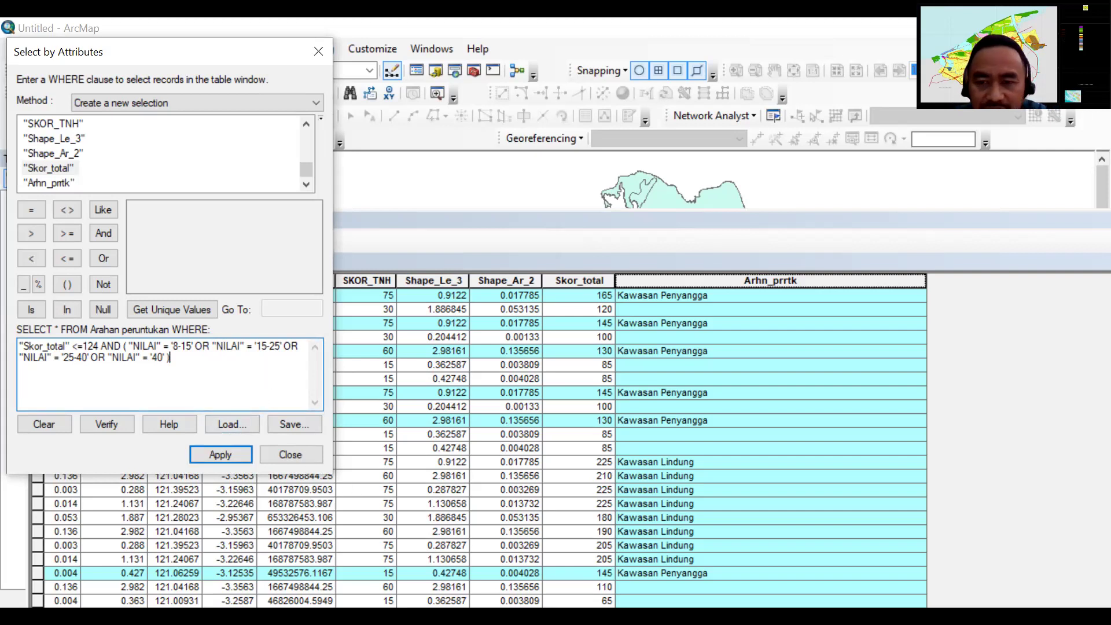
key(alt+Tab)
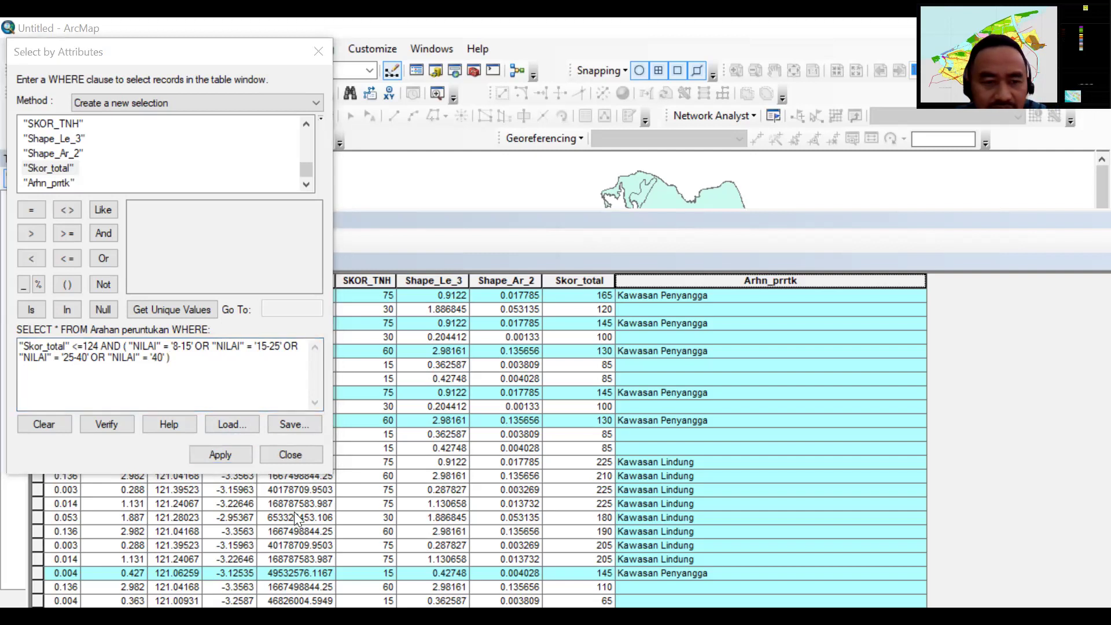
click(234, 455)
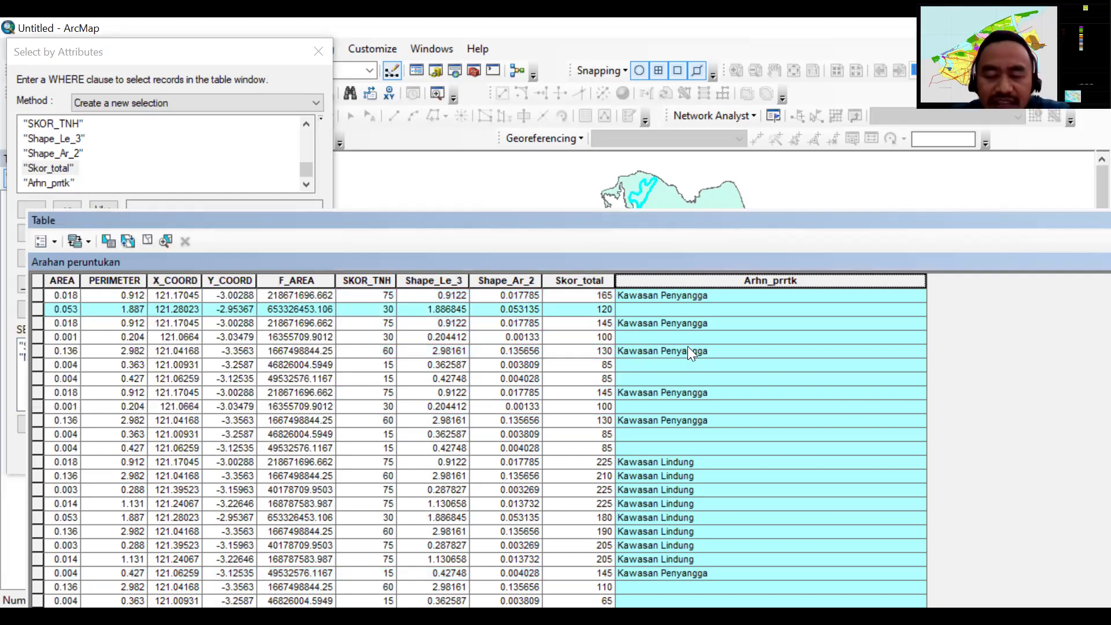
Start a Field Calculator expression for the Arhn_prrtk field and remove the word "Penyangga" after "Kawasan".
right_click(690, 279)
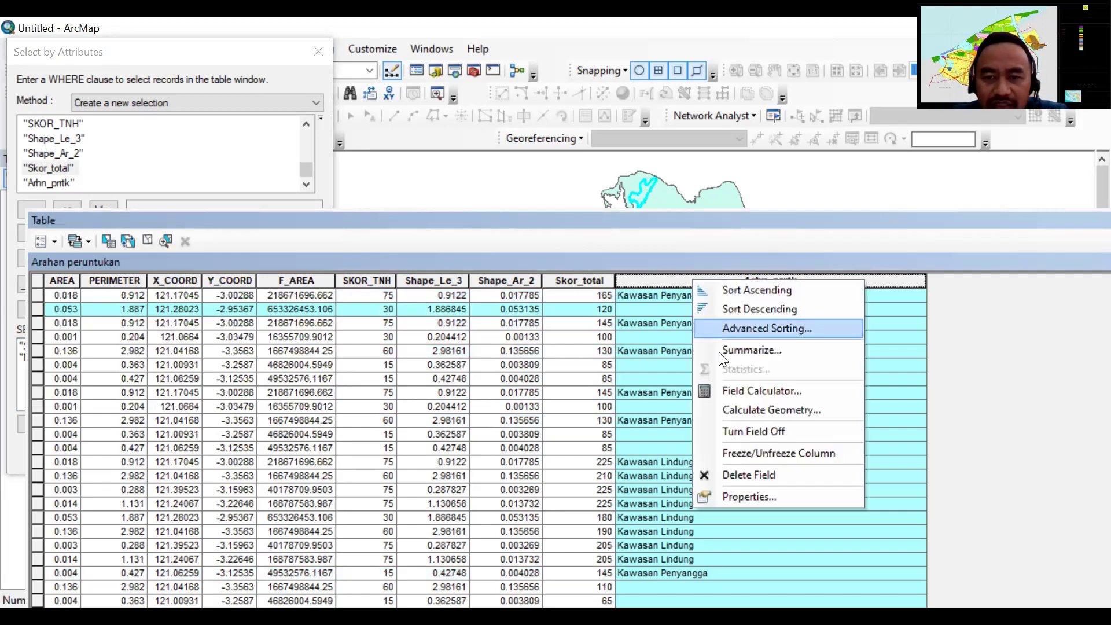
click(734, 388)
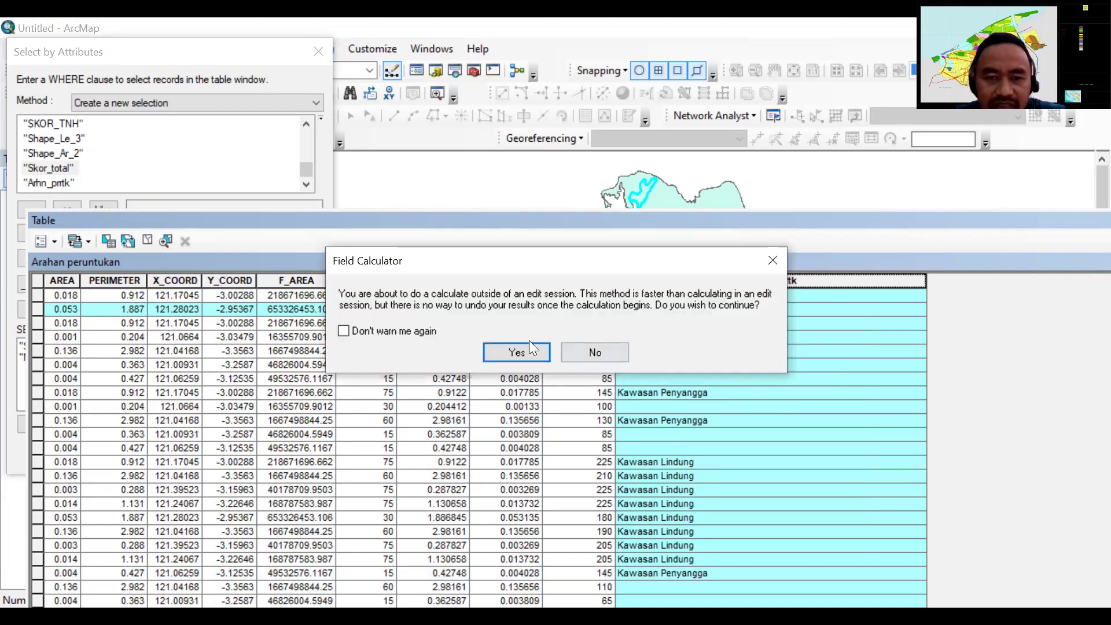
click(518, 350)
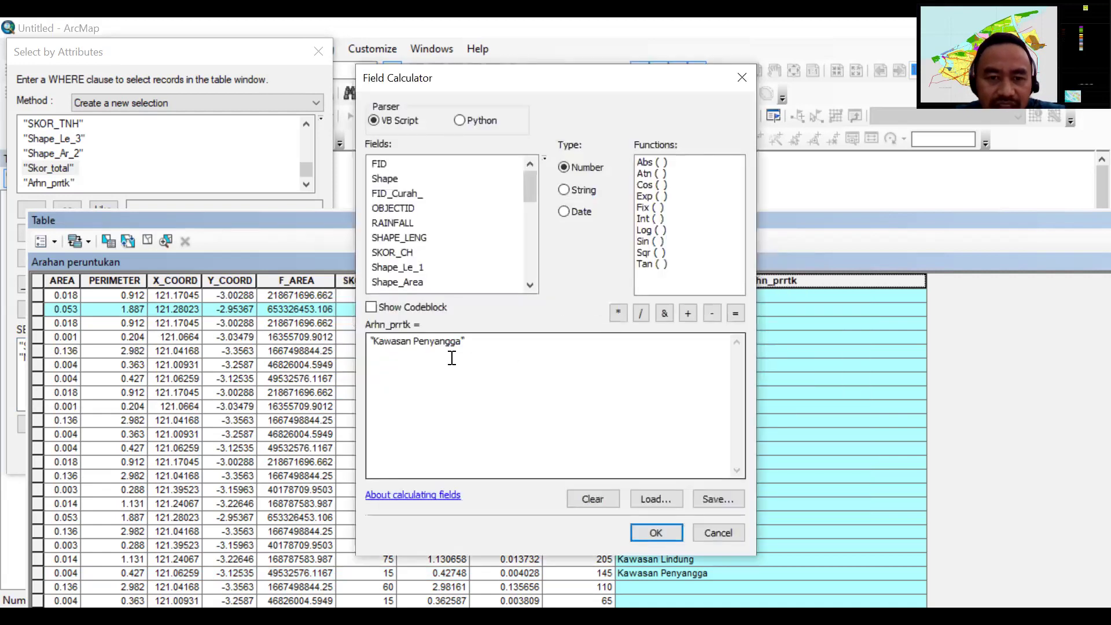
drag(461, 341, 419, 344)
key(BackSpace)
text(Tanaman Semjsim)
key(BackSpace)
key(BackSpace)
key(BackSpace)
key(BackSpace)
text(usim dan)
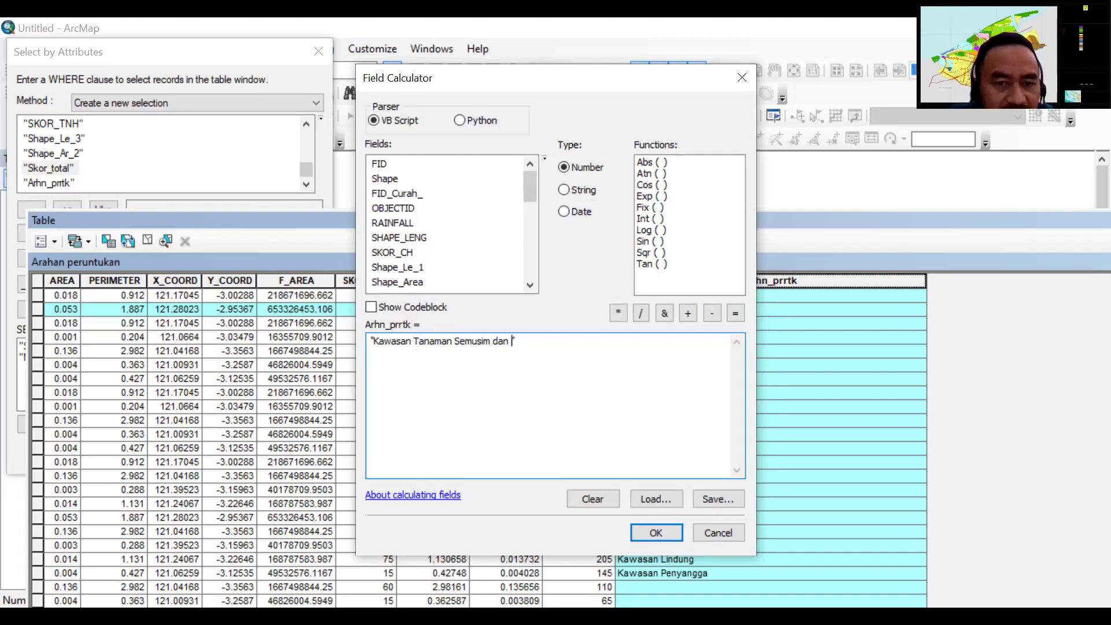
key(alt+Tab)
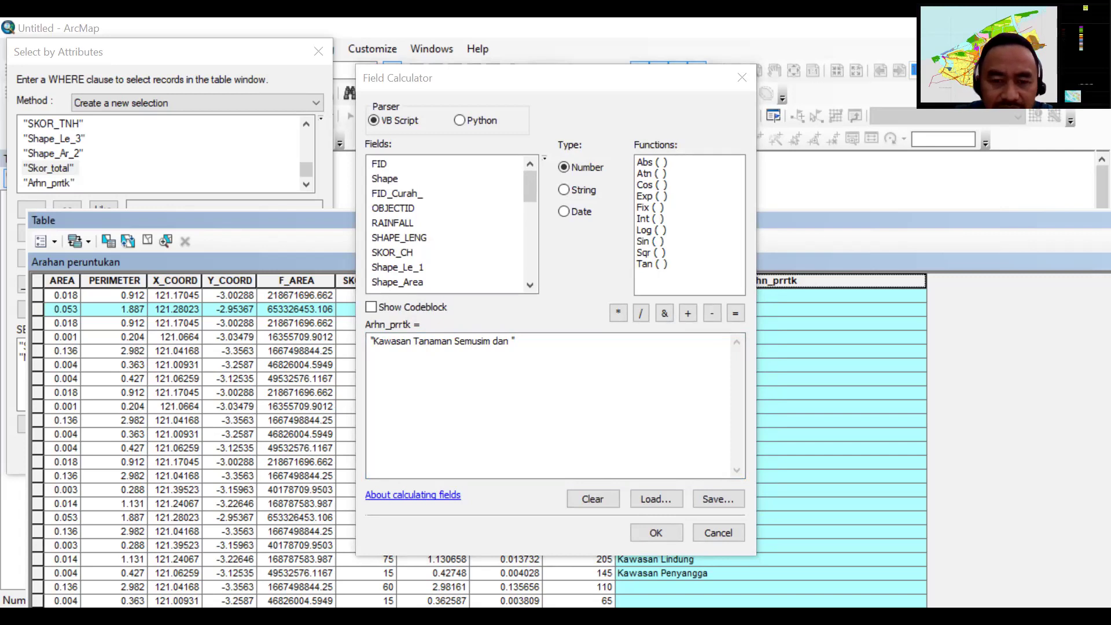
drag(512, 341, 418, 341)
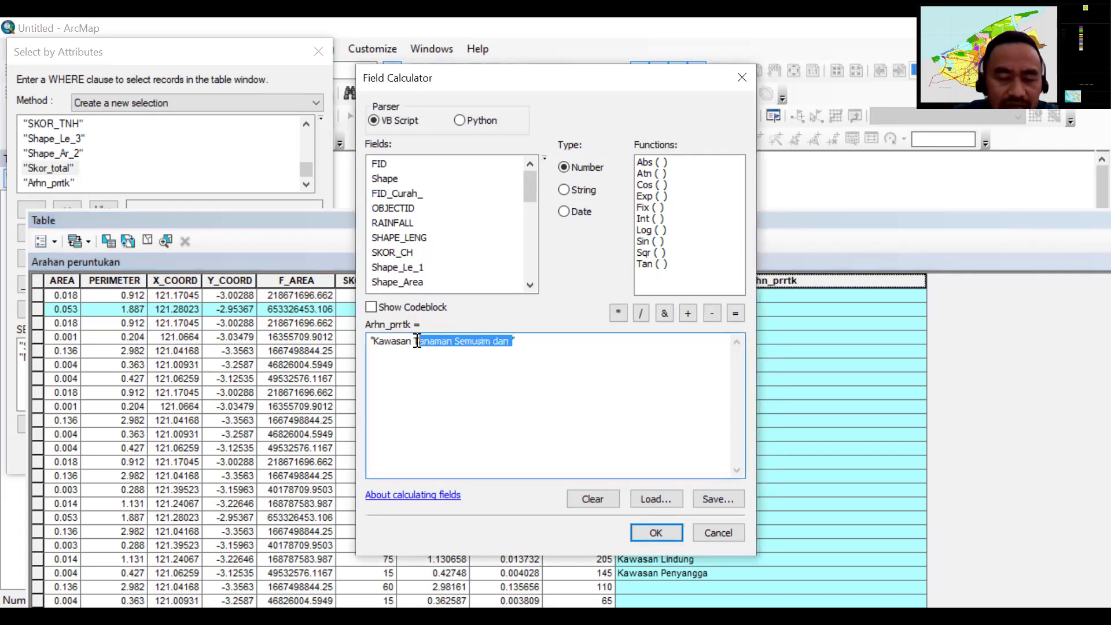
key(BackSpace)
key(BackSpace)
Complete the expression as "Kawasan Budidaya Tanaman Tahunan" and calculate Arhn_prrtk for the selected records.
text(Bud)
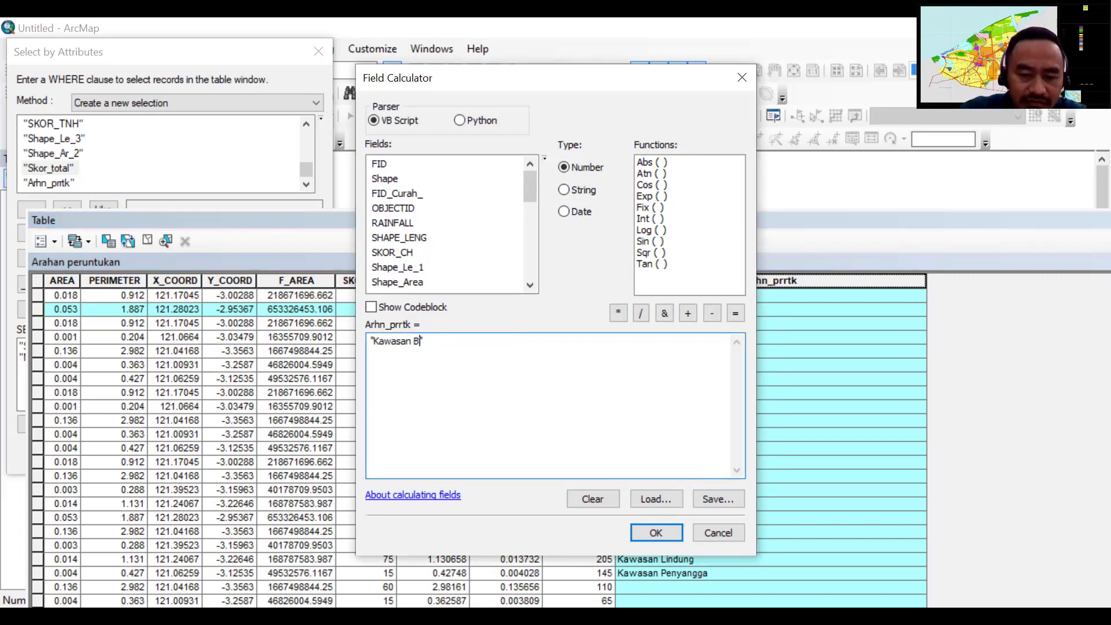
text(idaya ")
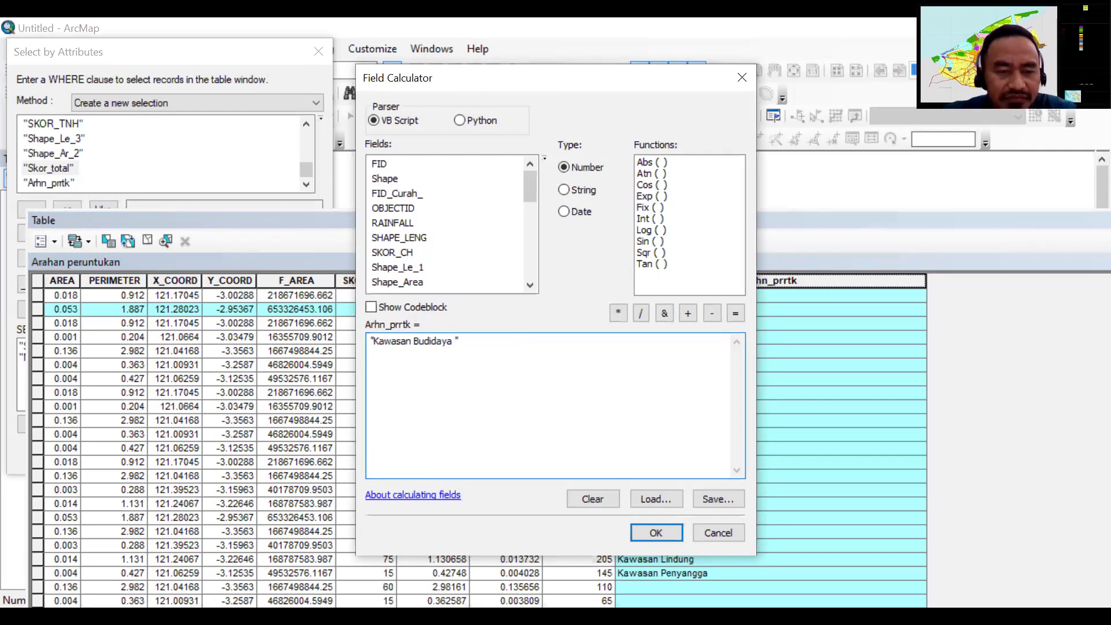
key(Return)
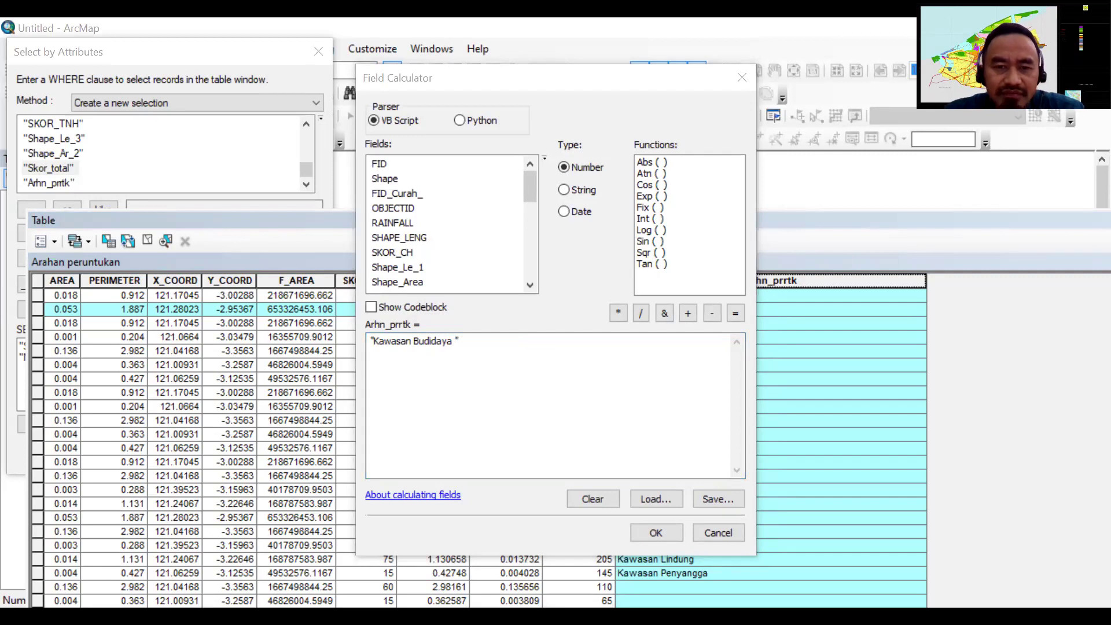
key(alt+Tab)
text(Tanaman Tahu)
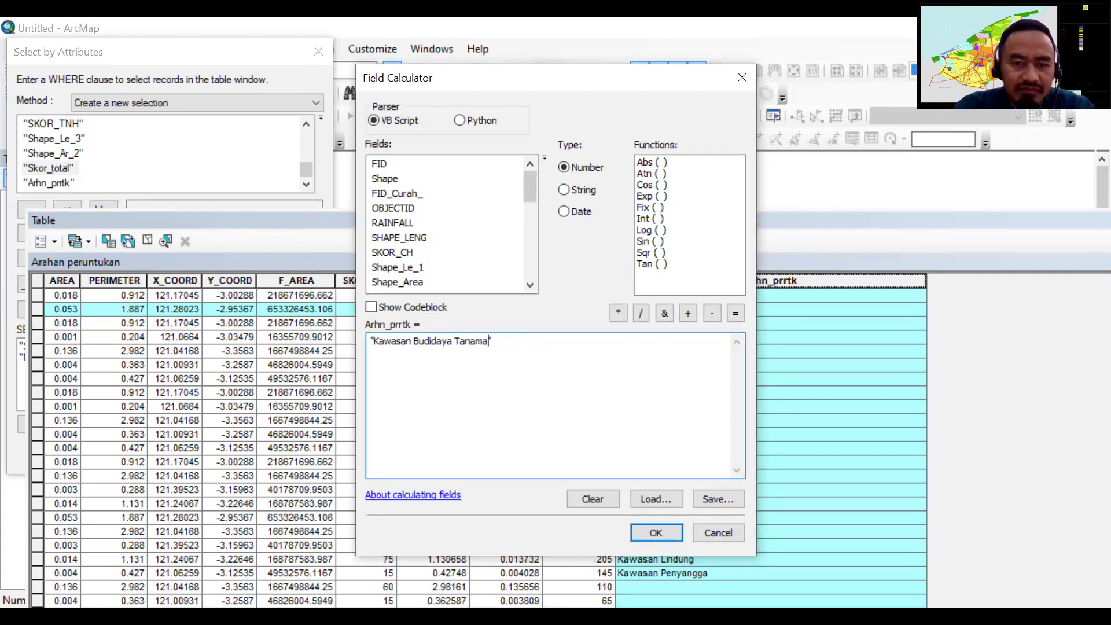
text(nan)
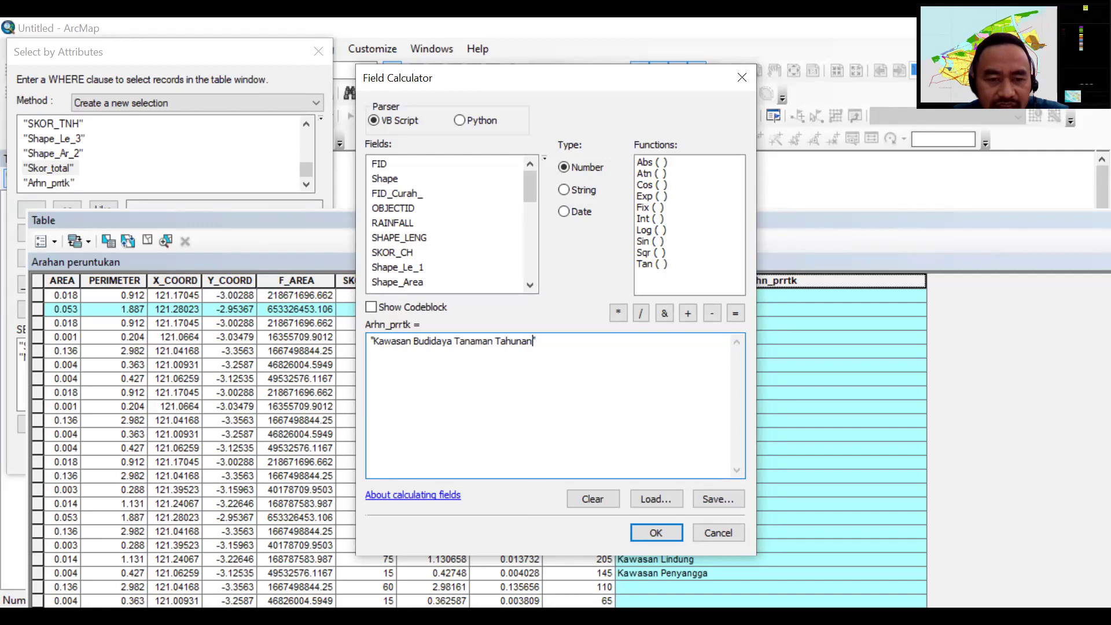
key(alt+Tab)
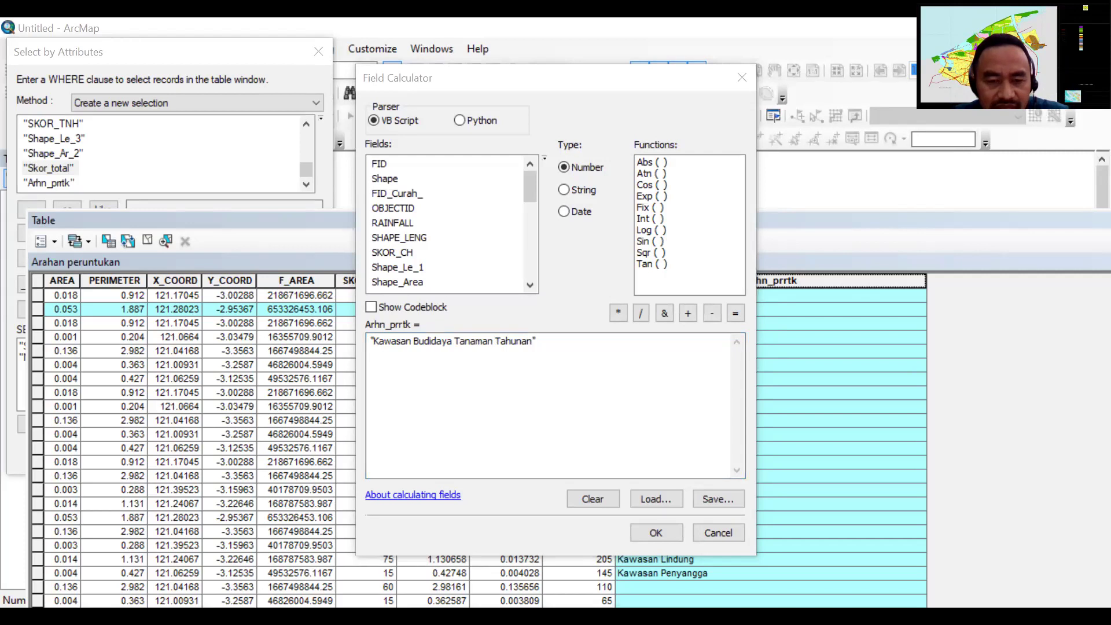
click(408, 352)
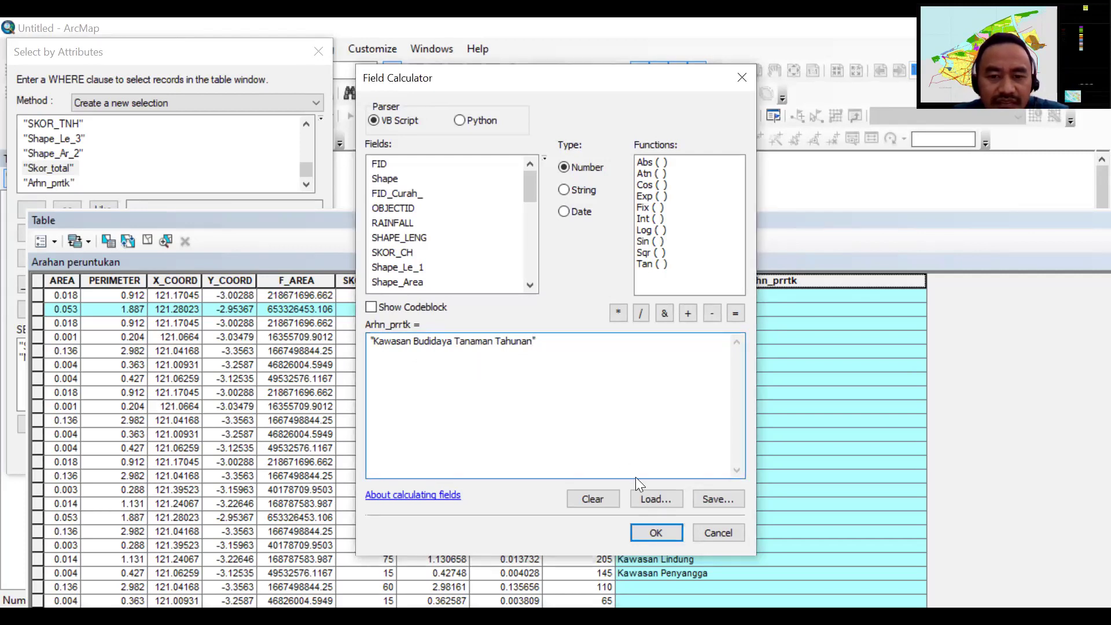
click(654, 533)
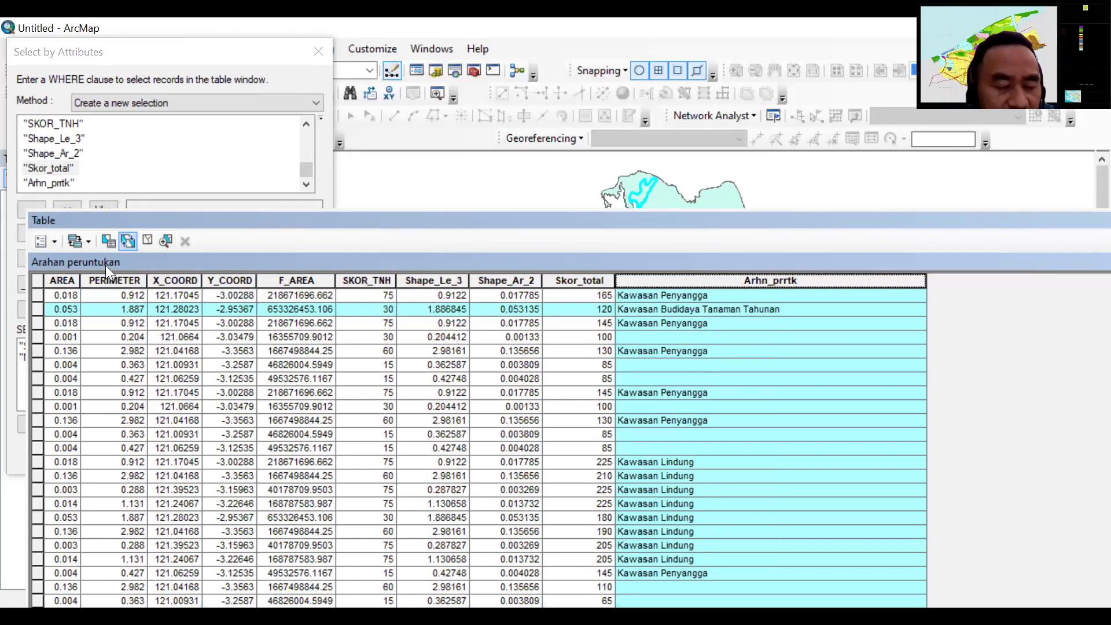
Clear the old where clause and paste "Skor_total" <=124 AND ("NILAI" = '0-3' OR "NILAI" = '3-8').
click(54, 238)
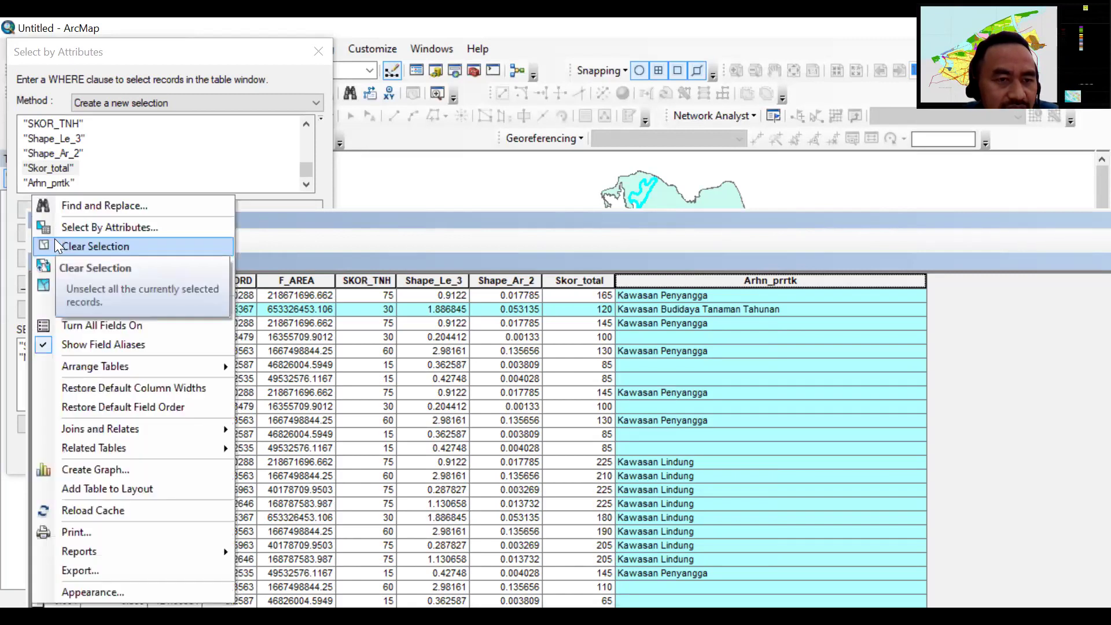
click(203, 47)
click(48, 425)
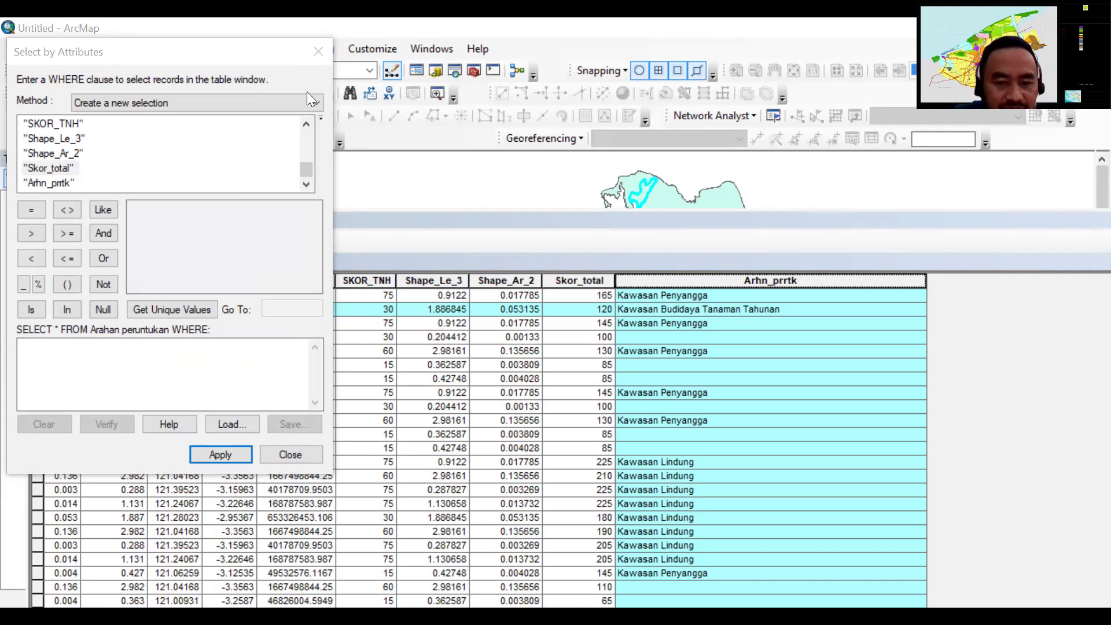
click(174, 360)
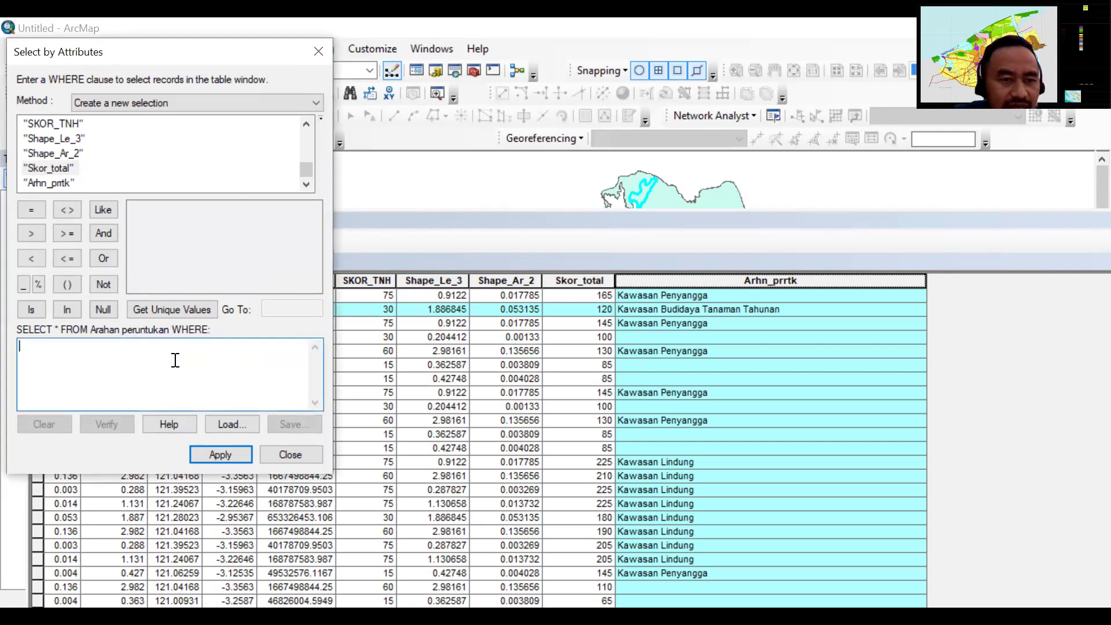
right_click(174, 361)
click(218, 434)
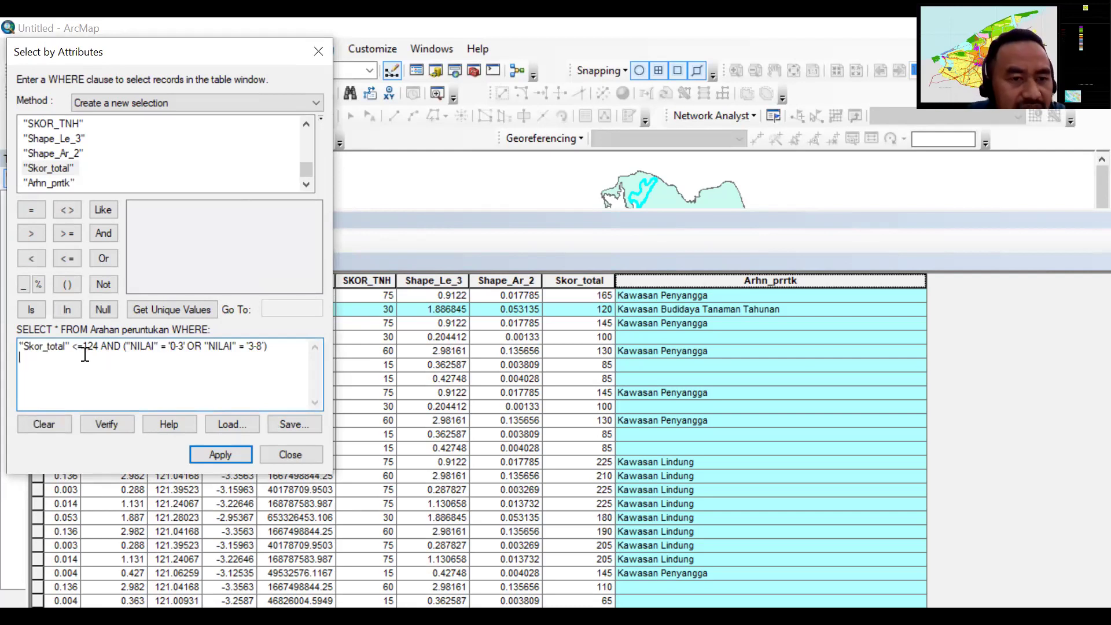
Replace the field name in the pasted clause with "Skor_total" from the table's field list and try to apply the selection.
drag(70, 346, 16, 346)
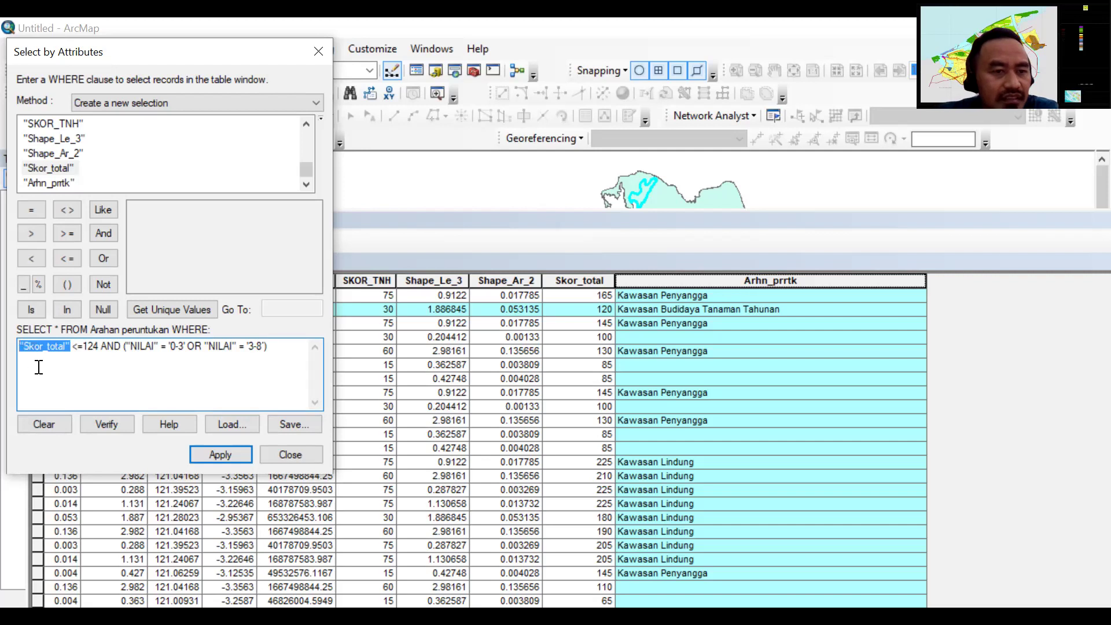
key(Delete)
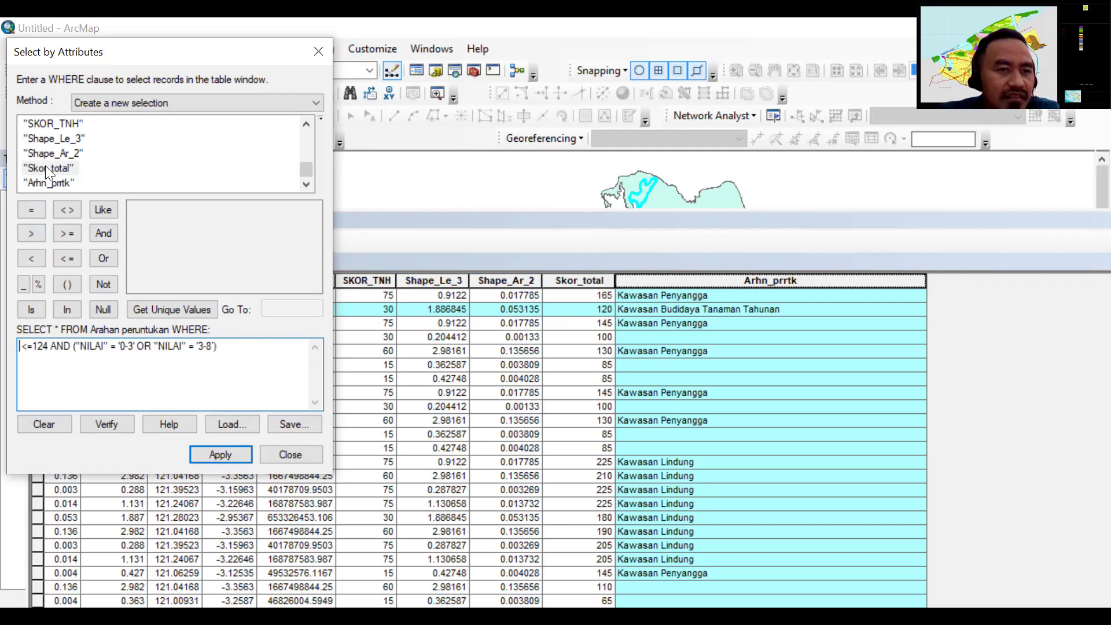
double_click(45, 166)
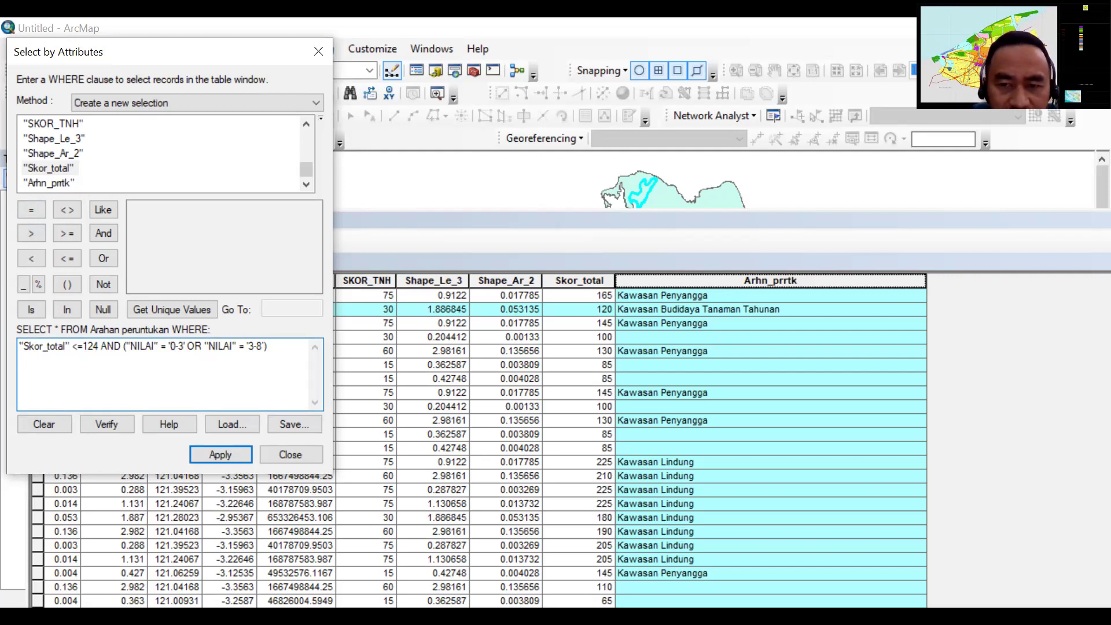
key(alt+Tab)
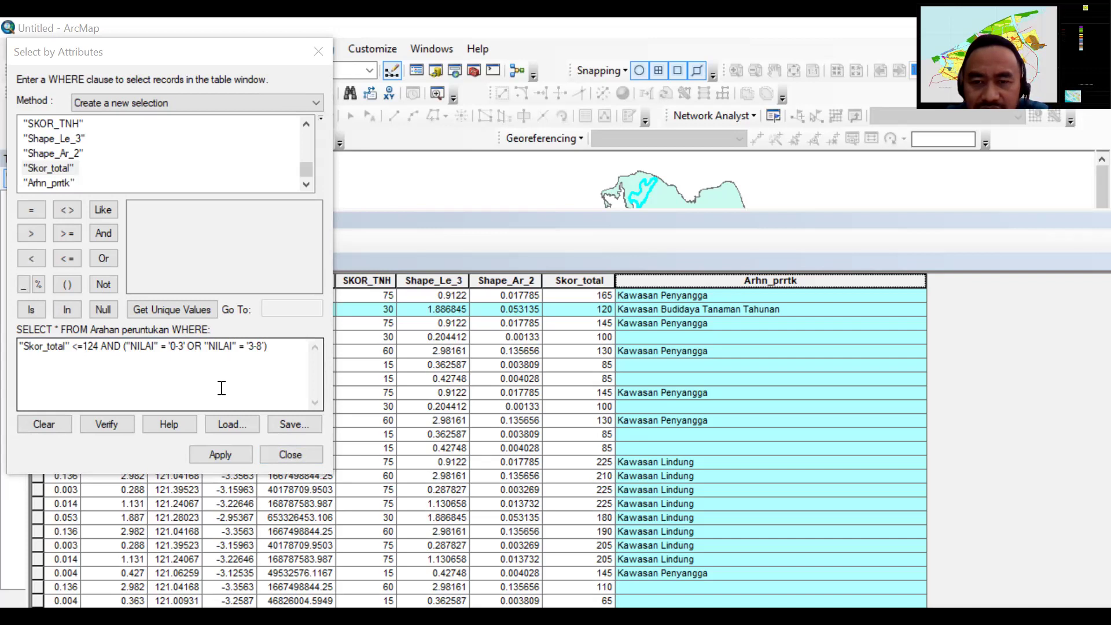
click(209, 453)
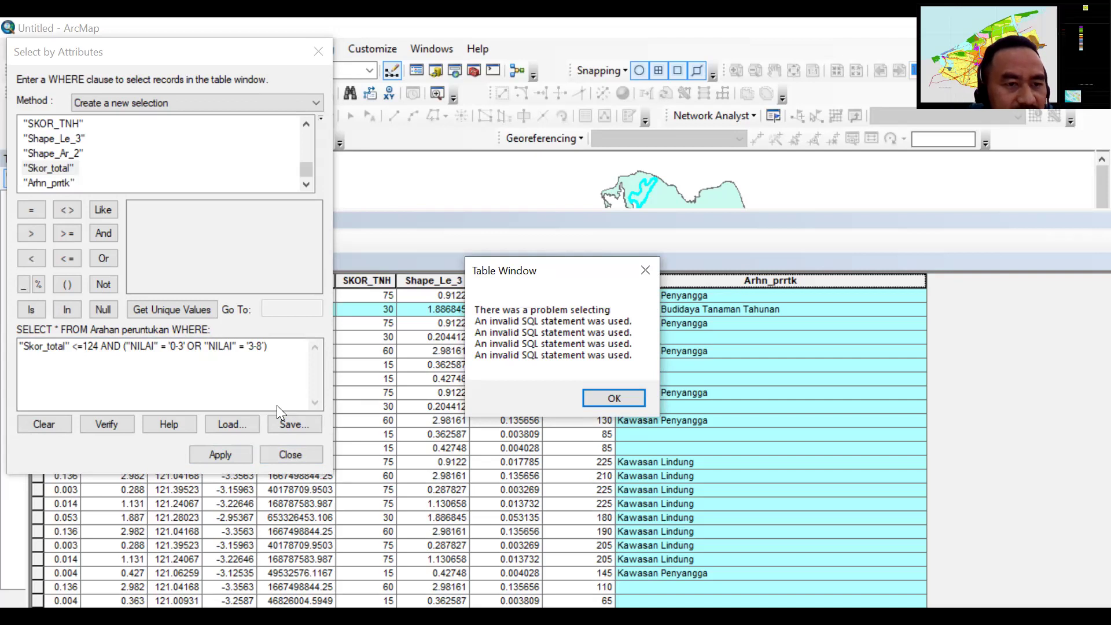
click(645, 270)
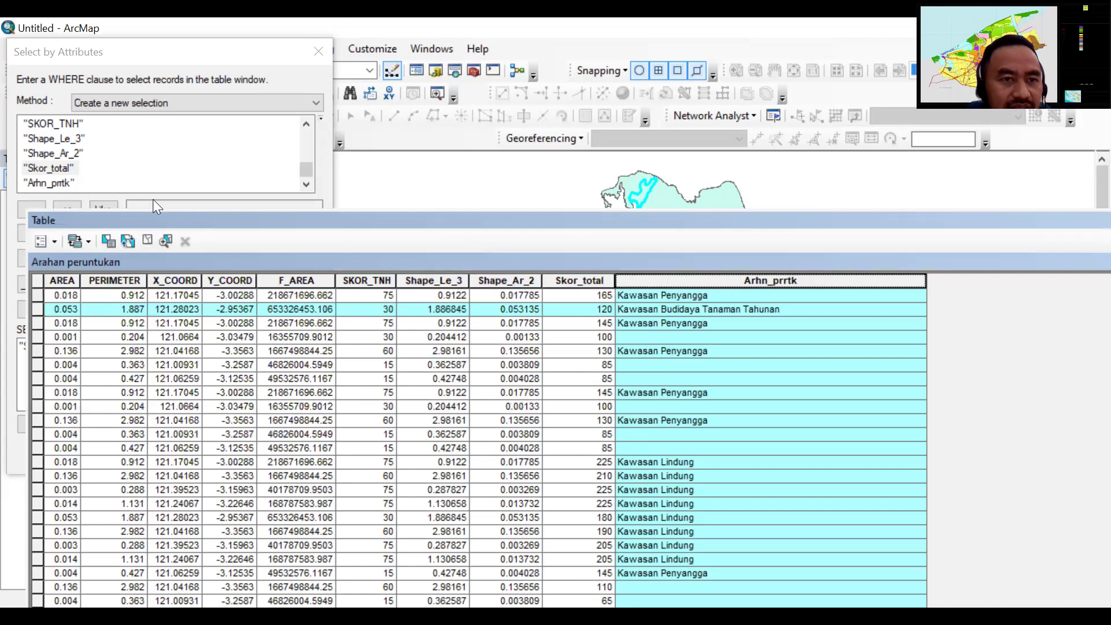
Rewrite the where clause as "Skor_total" <=124 AND "NILAI" = '0-8' and apply the selection.
click(209, 53)
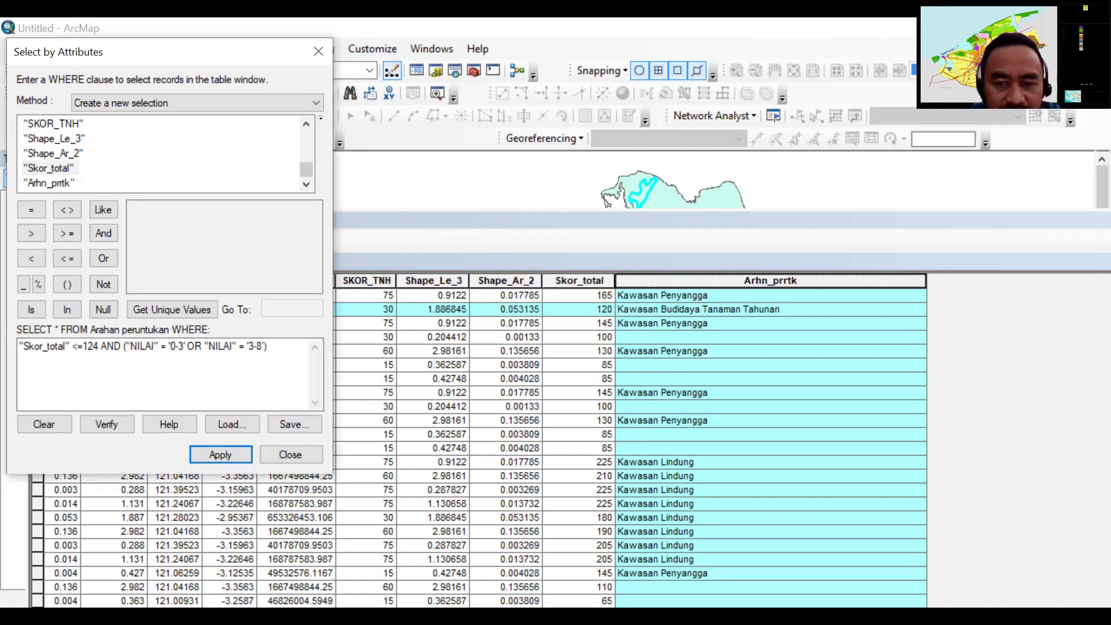
key(alt+Tab)
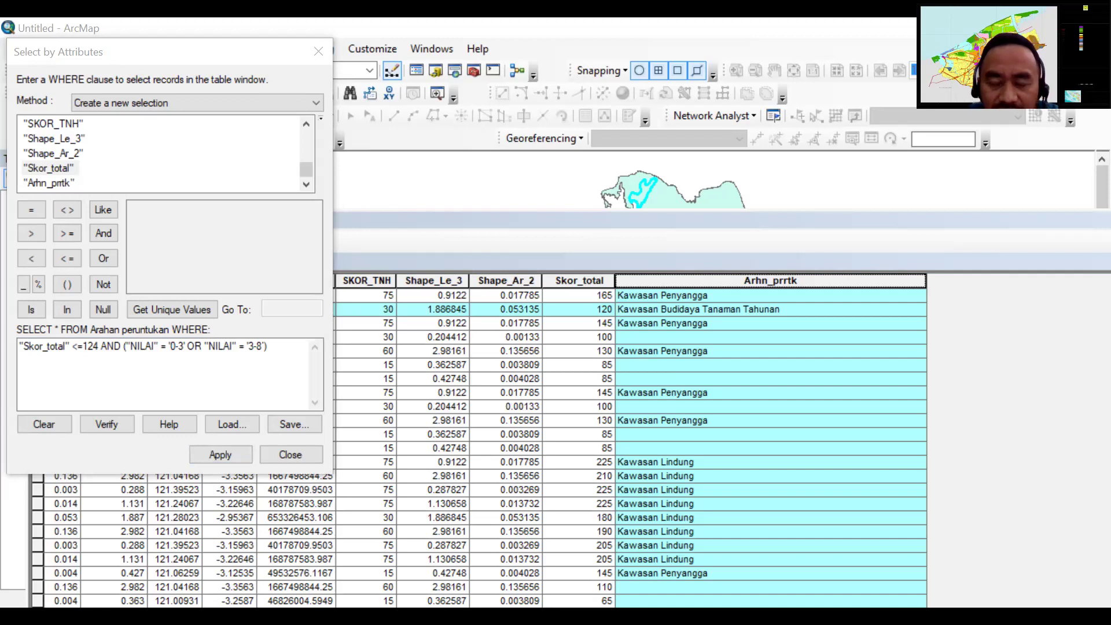
click(71, 349)
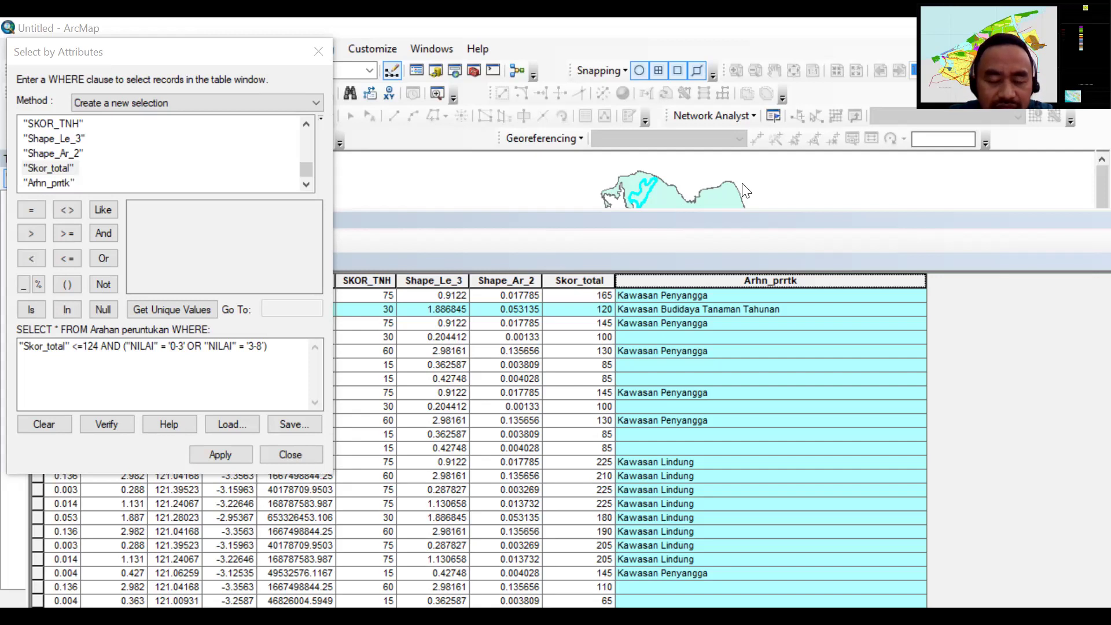
click(219, 370)
drag(277, 346, 84, 346)
key(BackSpace)
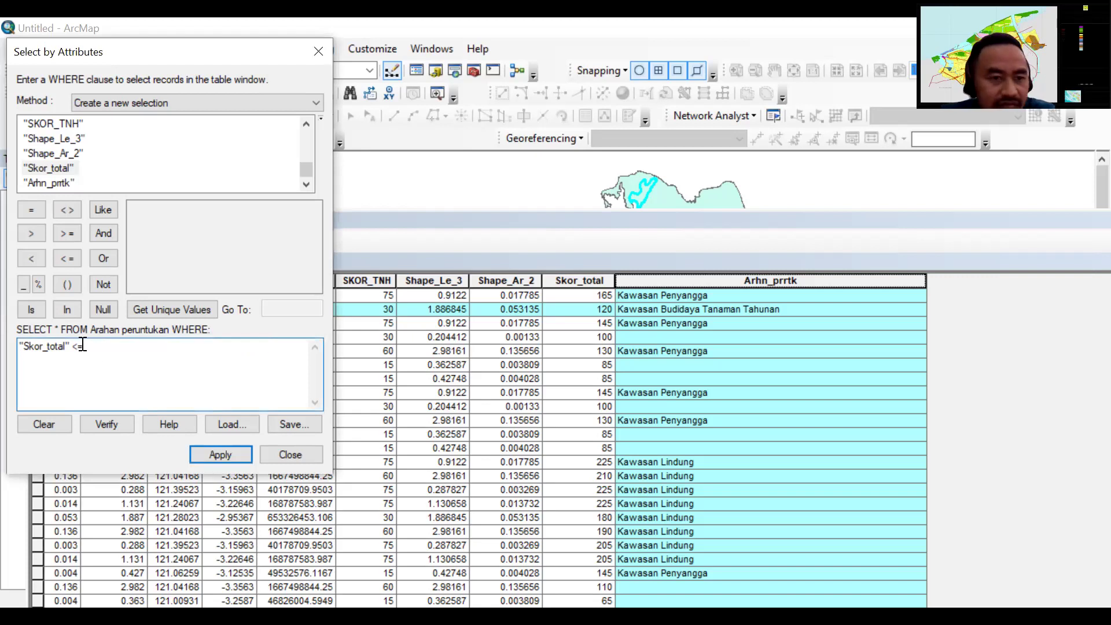
right_click(84, 346)
click(133, 420)
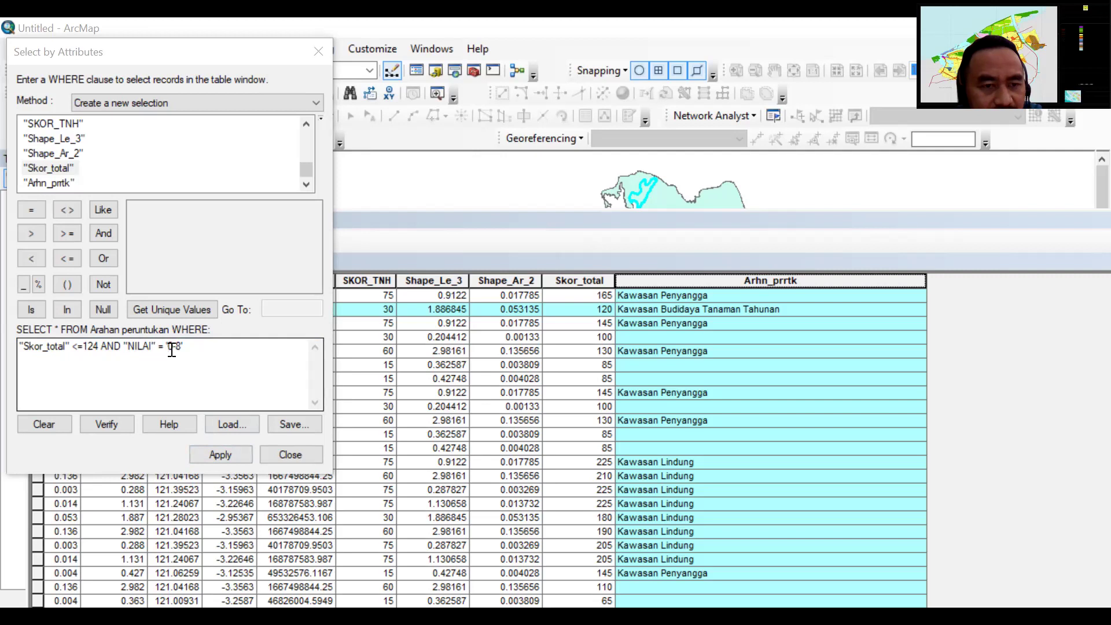
click(220, 454)
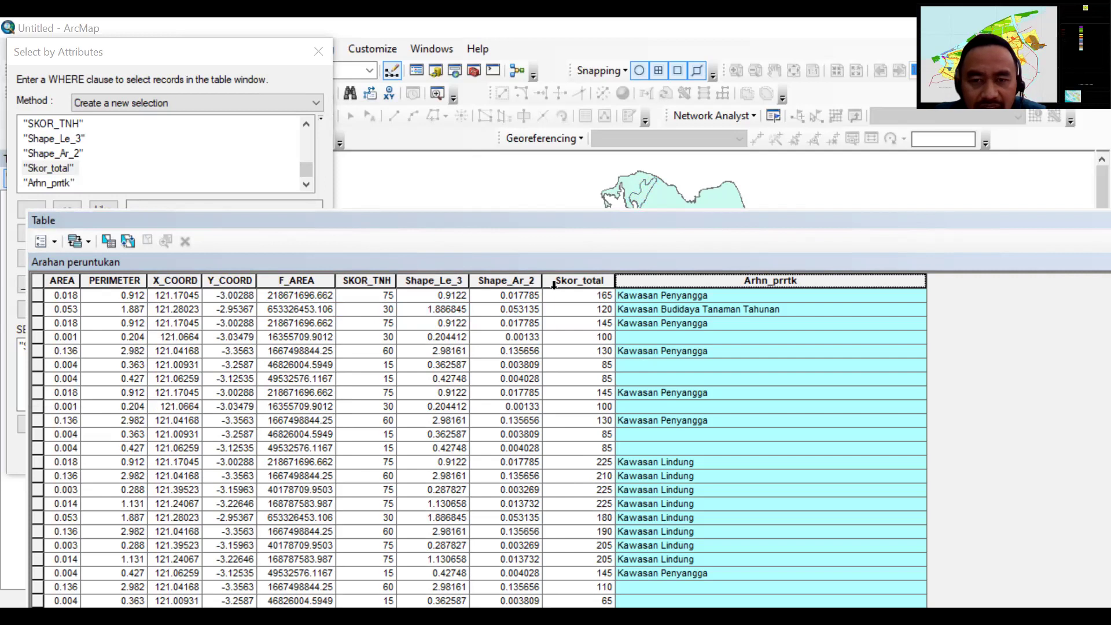
Sort the table by the Arhn_prrtk field in ascending order and look through the records with blank values.
double_click(634, 280)
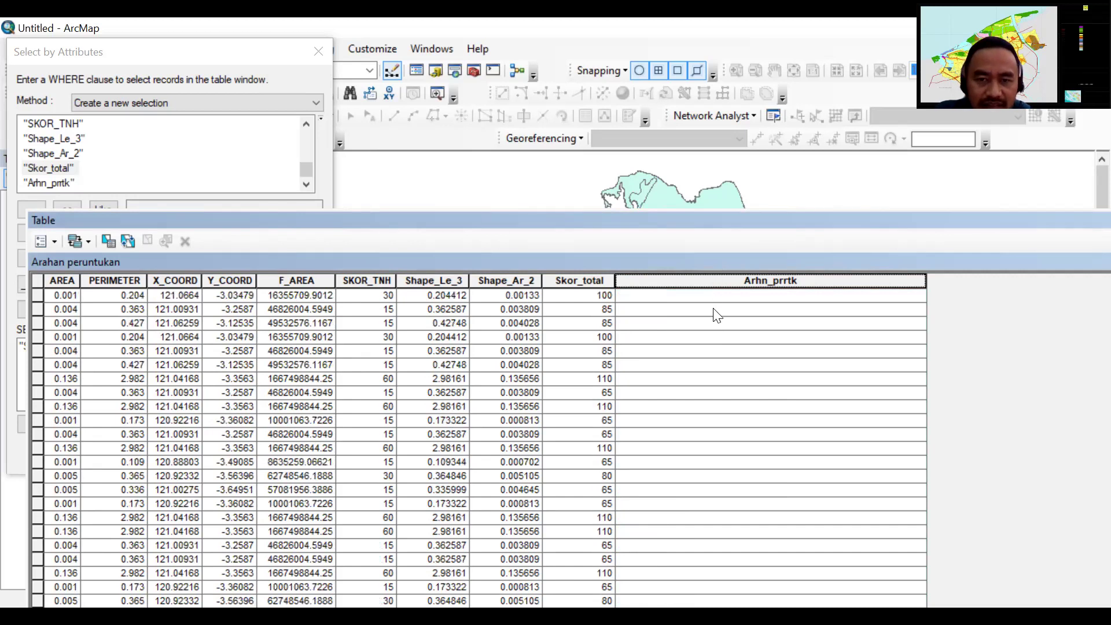
scroll(716, 327, down, 5)
scroll(687, 443, up, 5)
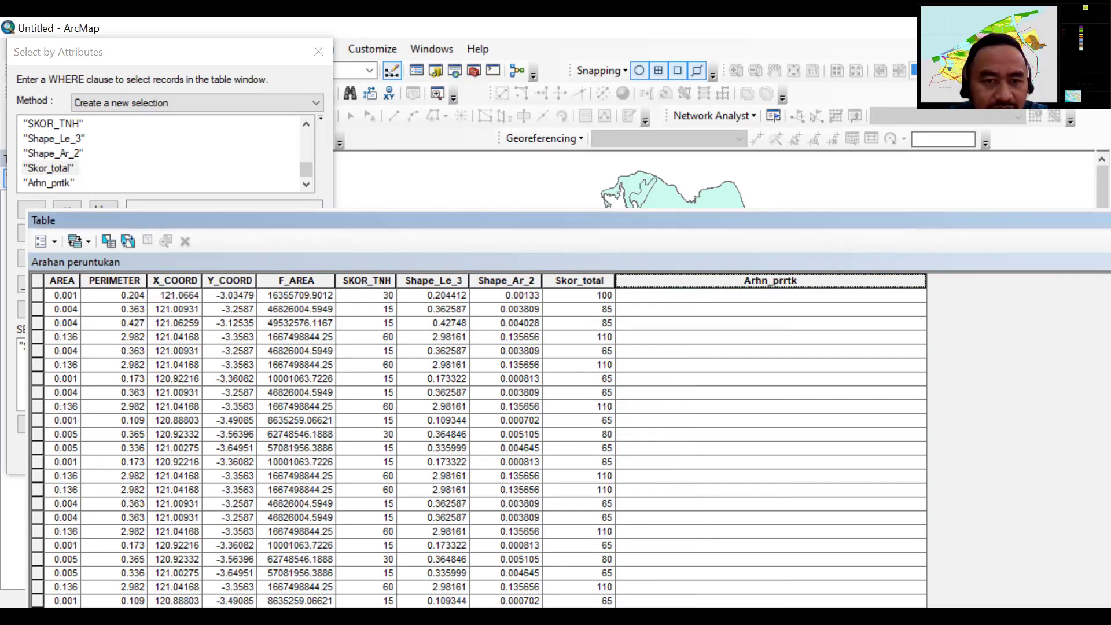
Replace the condition with the copied clause "Skor_total" <=124 AND ("NILAI" = '0-3' OR "NILAI" = '3-8'), removing the duplicated field name.
click(206, 59)
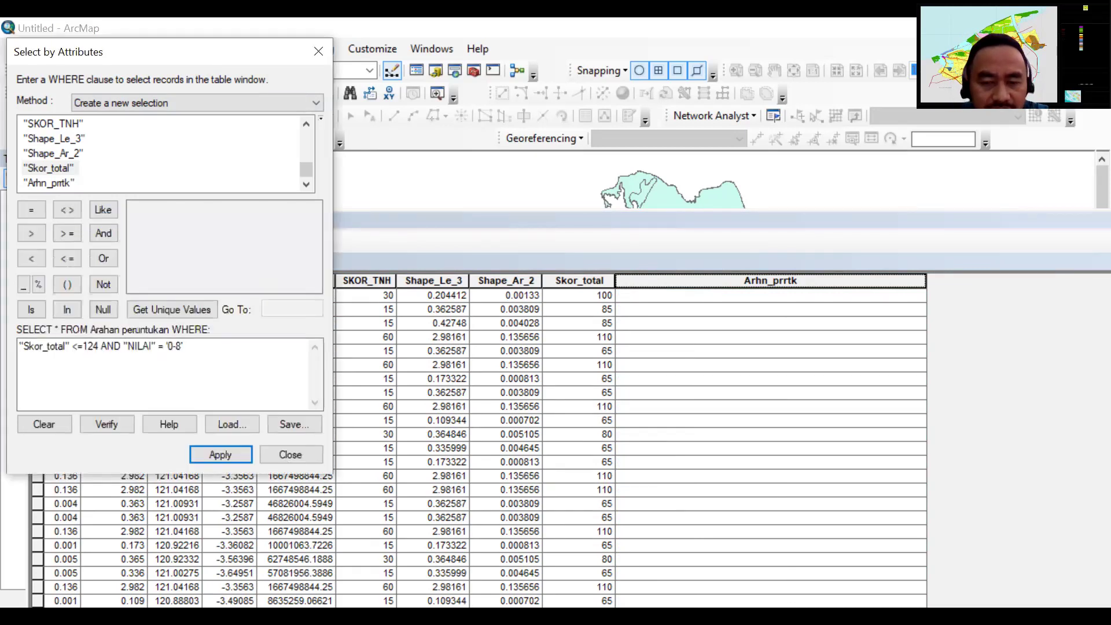
click(361, 413)
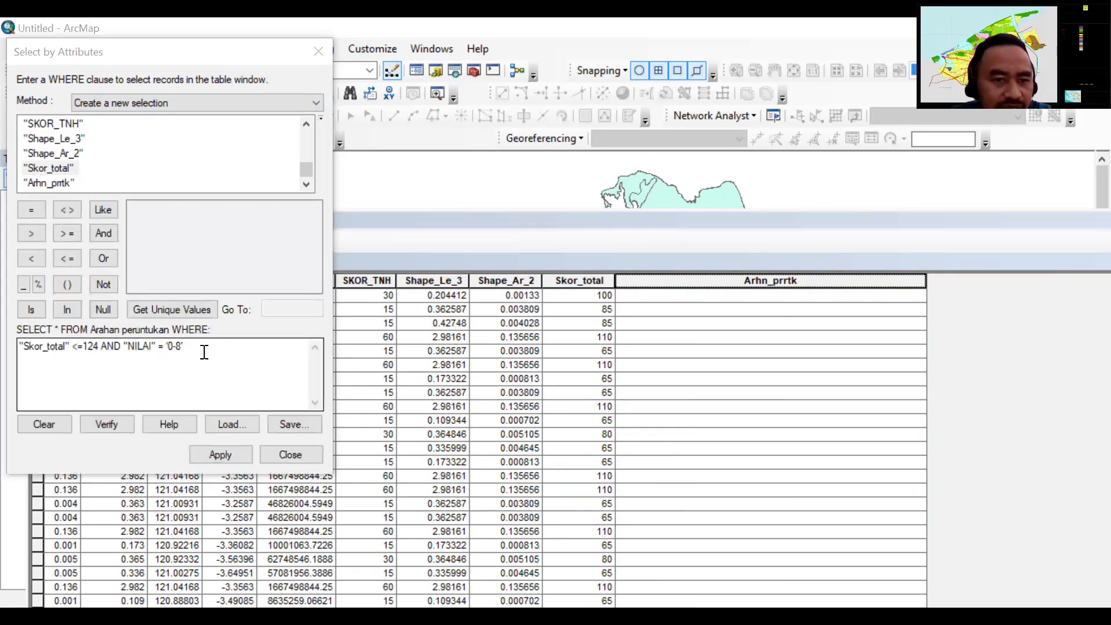
drag(90, 346, 76, 346)
key(BackSpace)
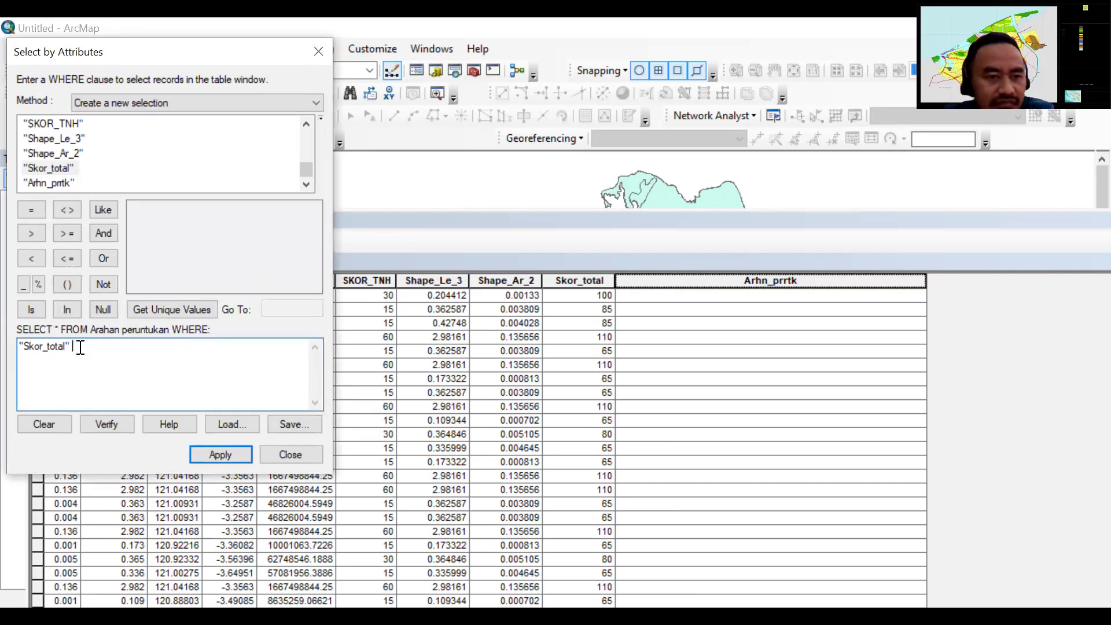
right_click(80, 347)
click(124, 417)
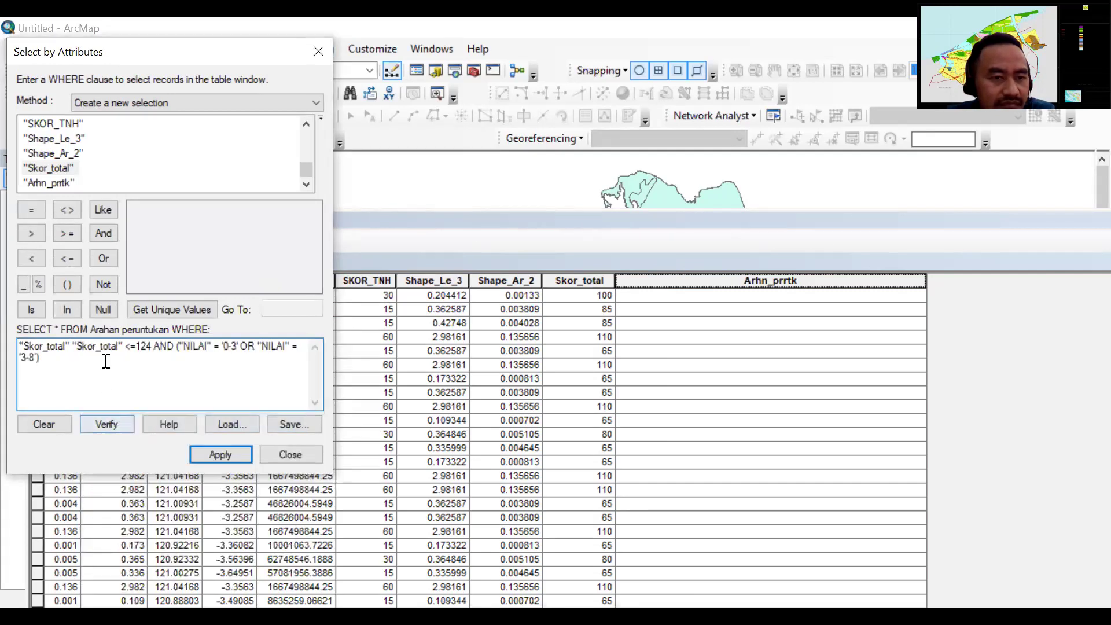
drag(124, 346, 80, 345)
key(BackSpace)
key(BackSpace)
key(BackSpace)
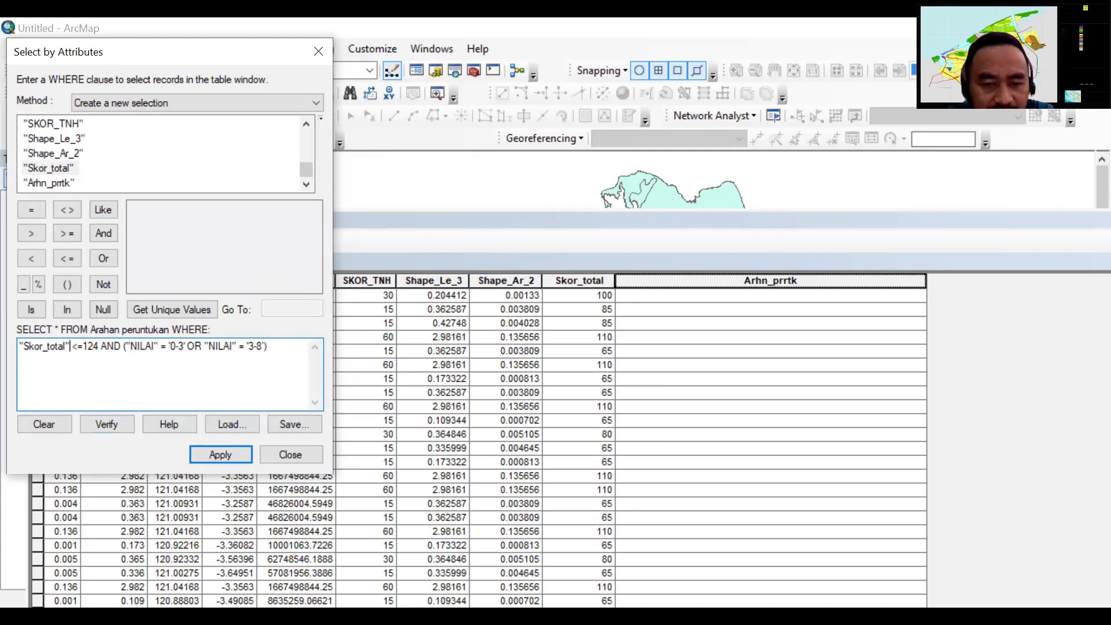
Check the where clause with the two NILAI slope classes and try to apply it as a new selection.
click(584, 450)
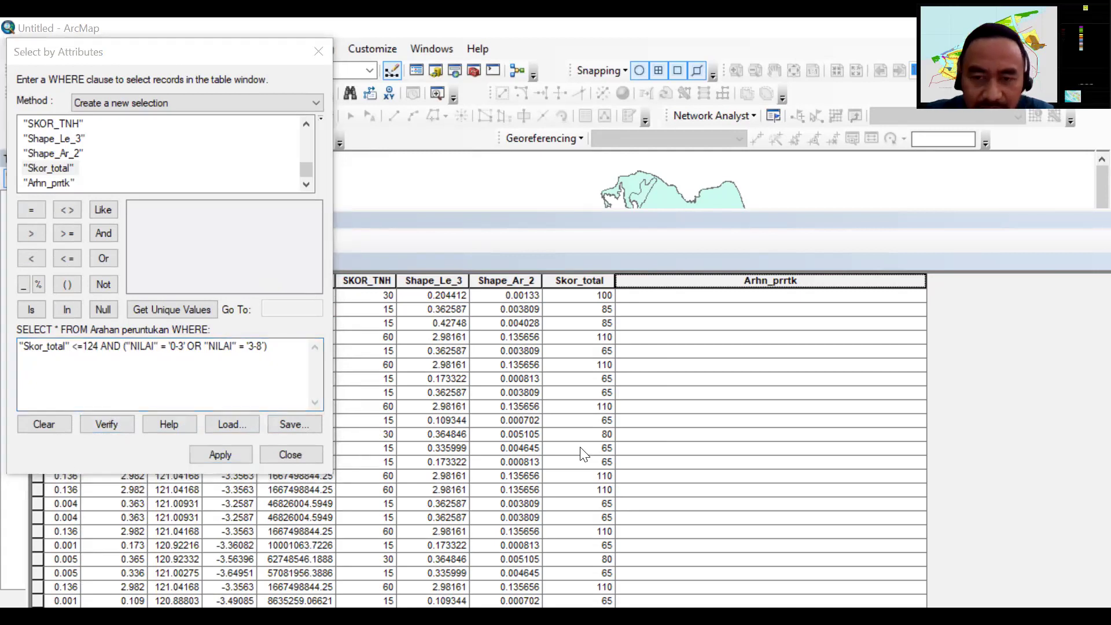
click(132, 345)
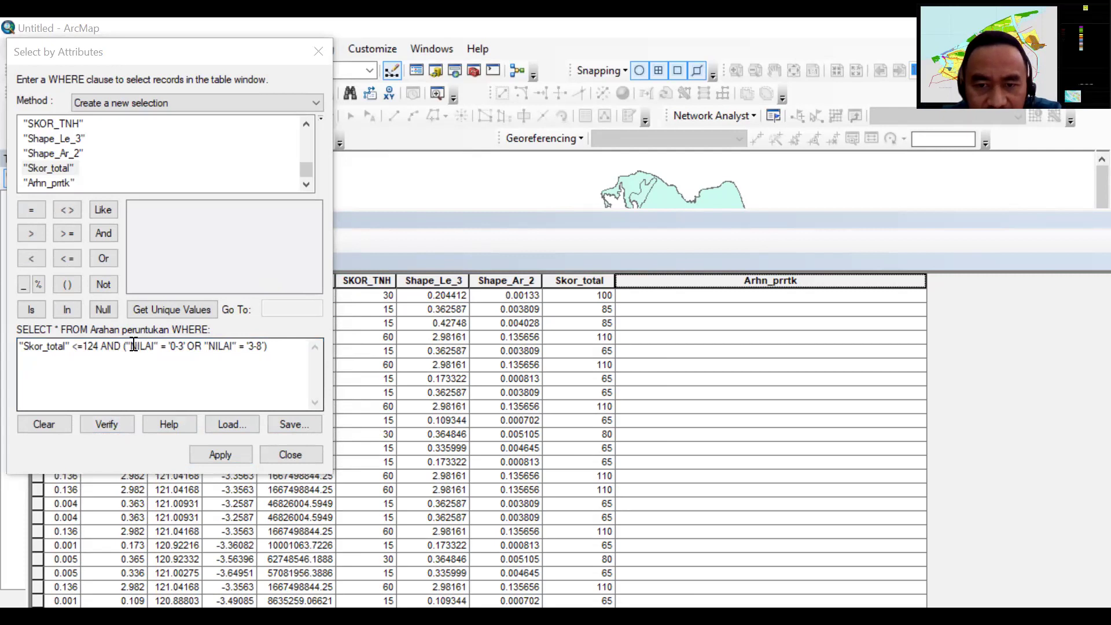
click(74, 347)
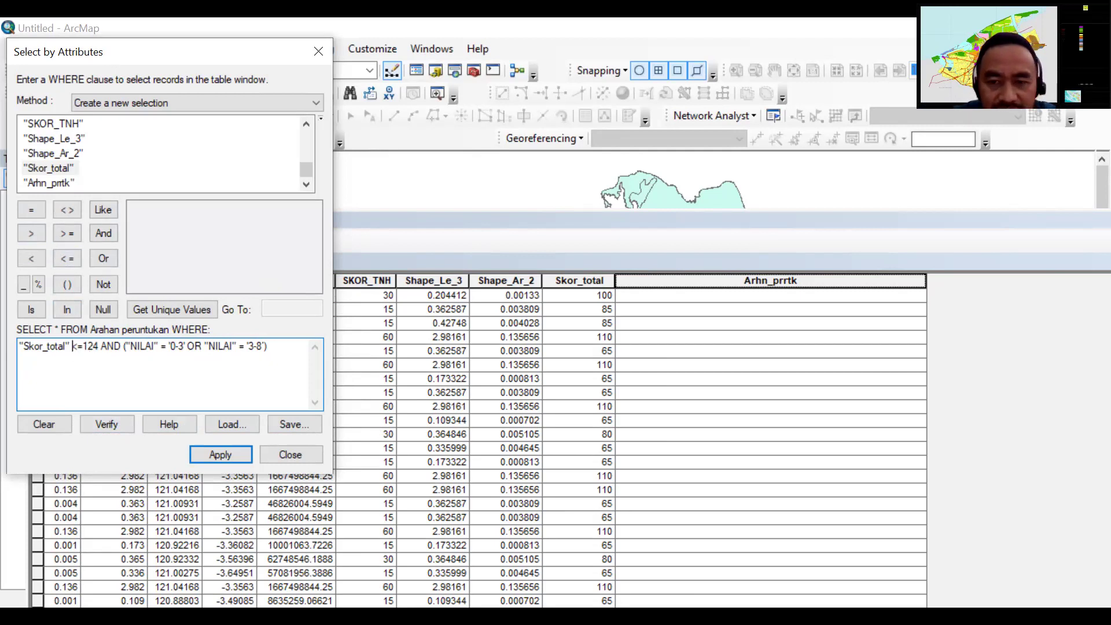
key(alt+Tab)
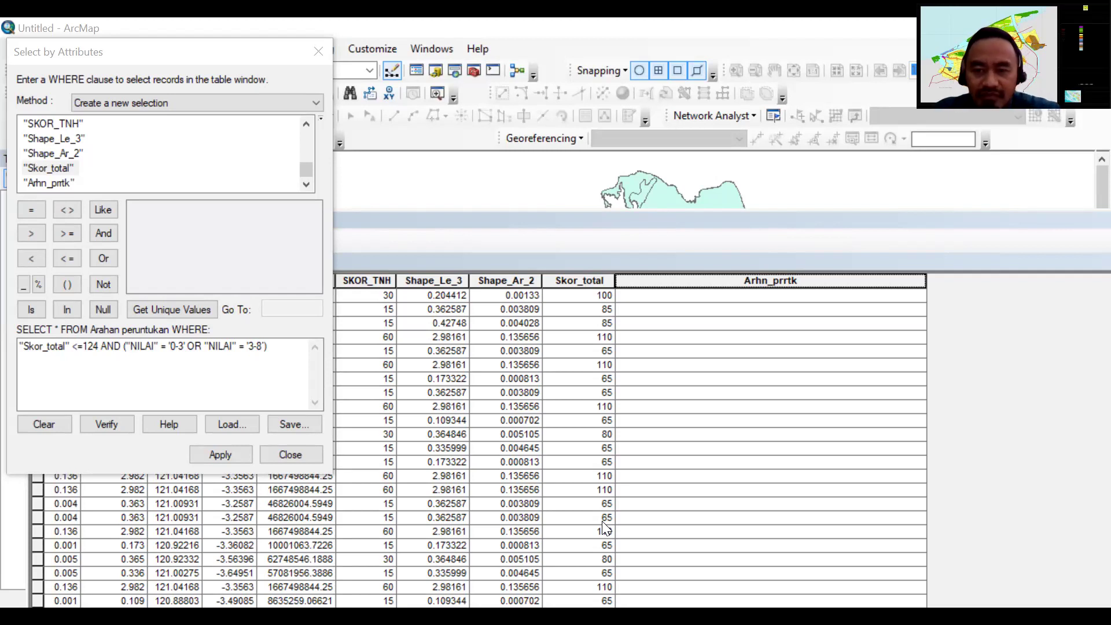
click(69, 400)
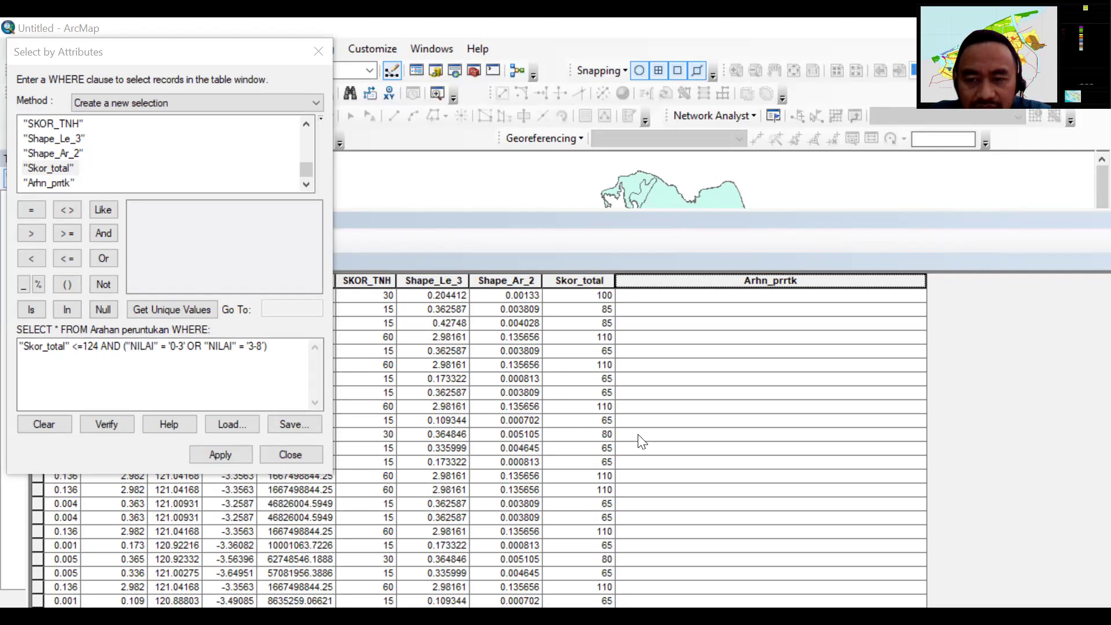
click(229, 457)
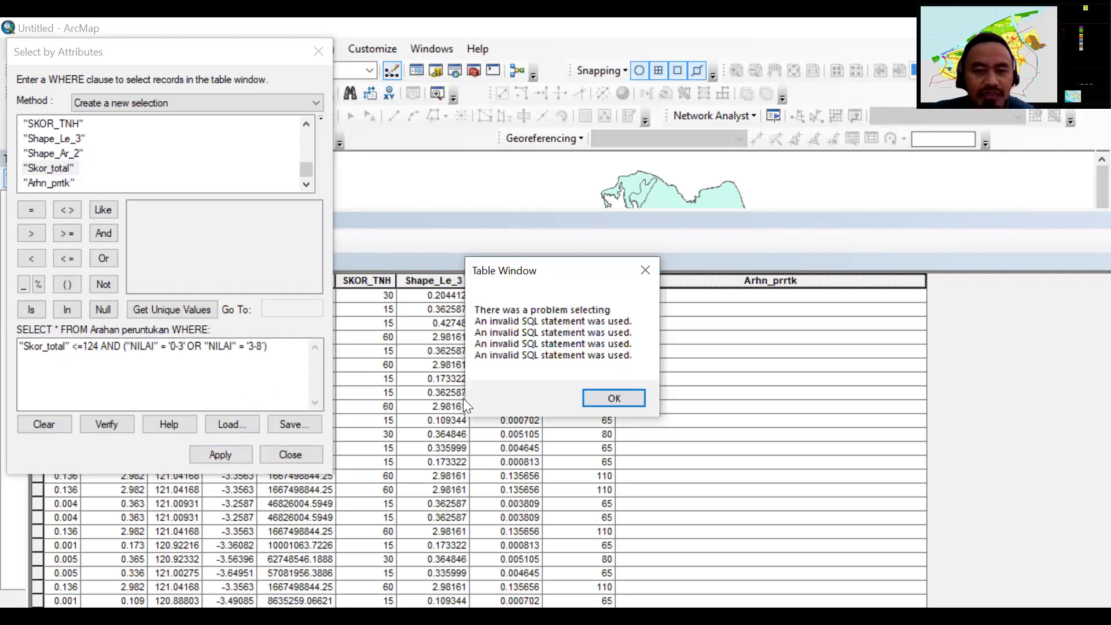
click(613, 400)
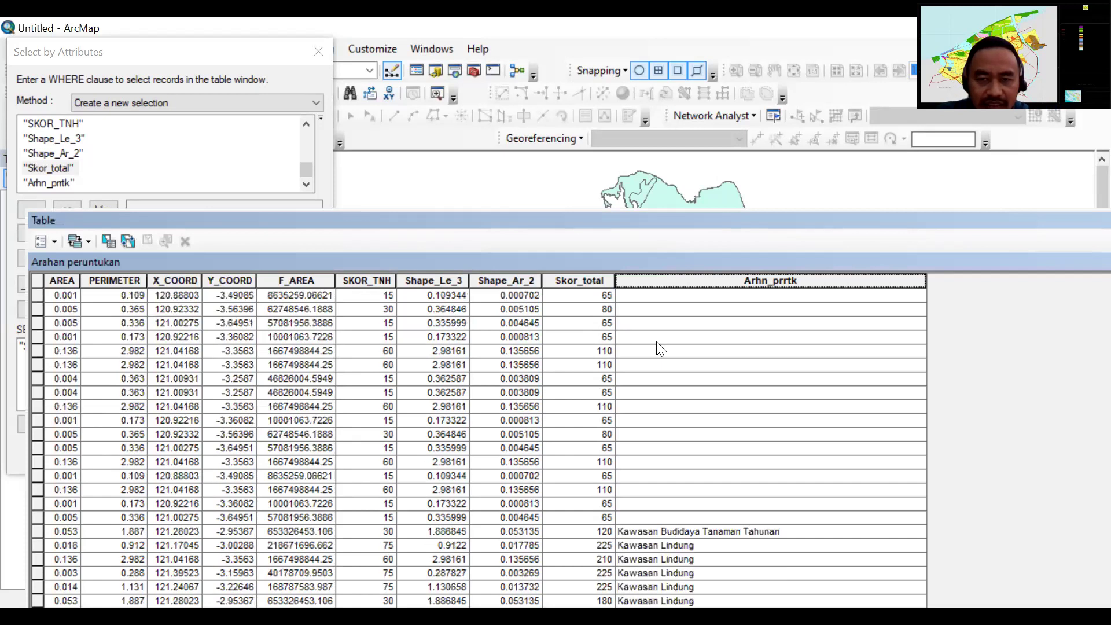
Select all records with a blank Arhn_prrtk value manually, from the first row to the last blank row.
scroll(656, 341, up, 1)
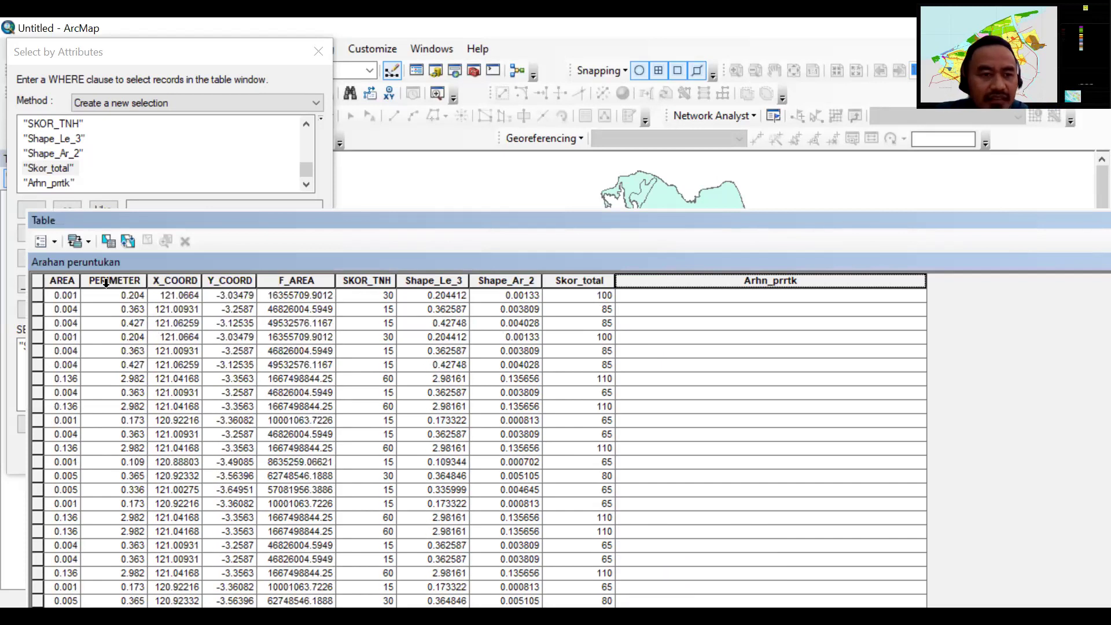
click(37, 296)
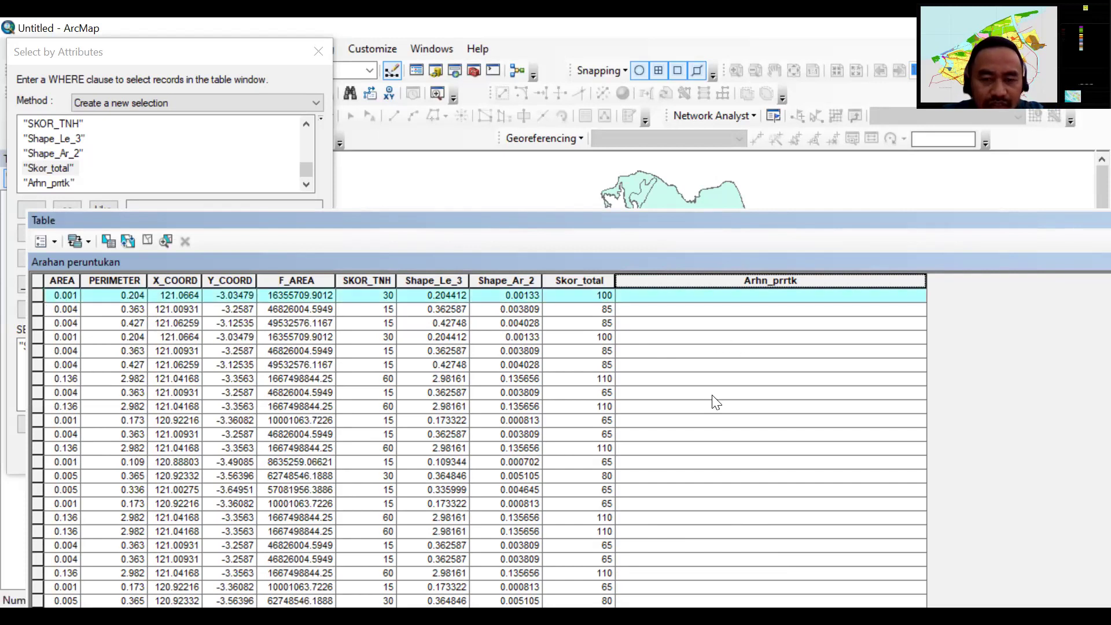
click(35, 295)
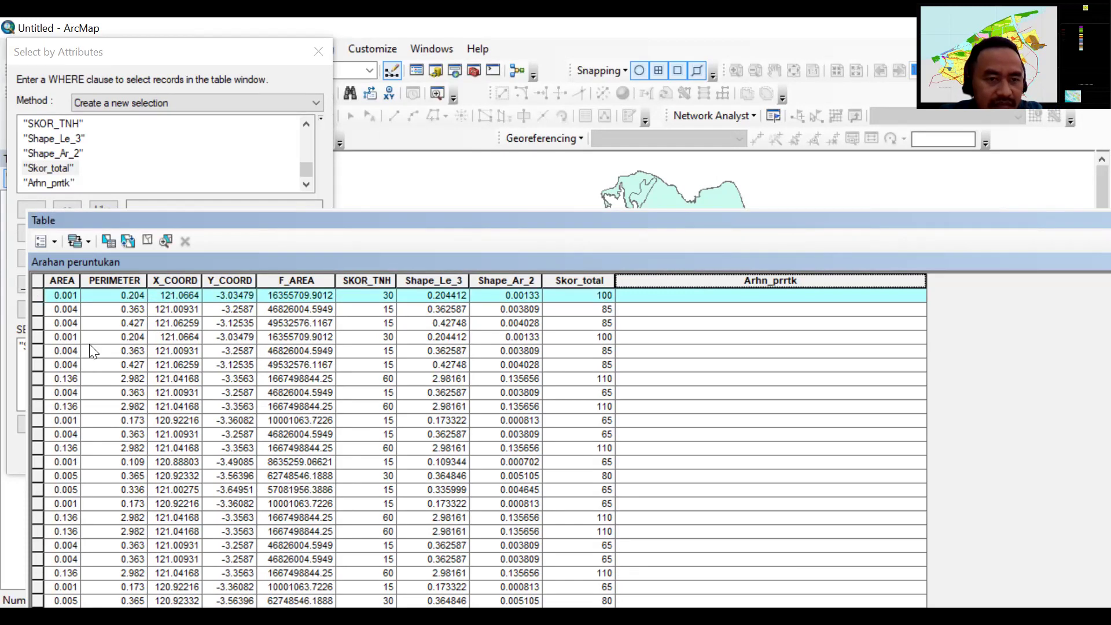
scroll(89, 343, down, 2)
scroll(93, 353, down, 2)
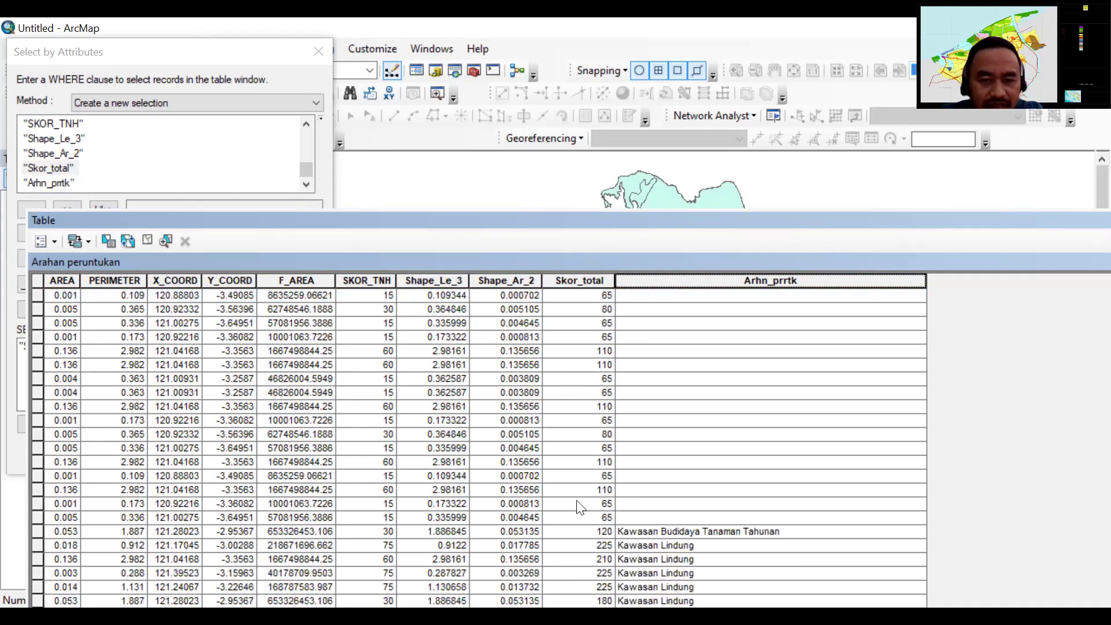
shift+click(37, 519)
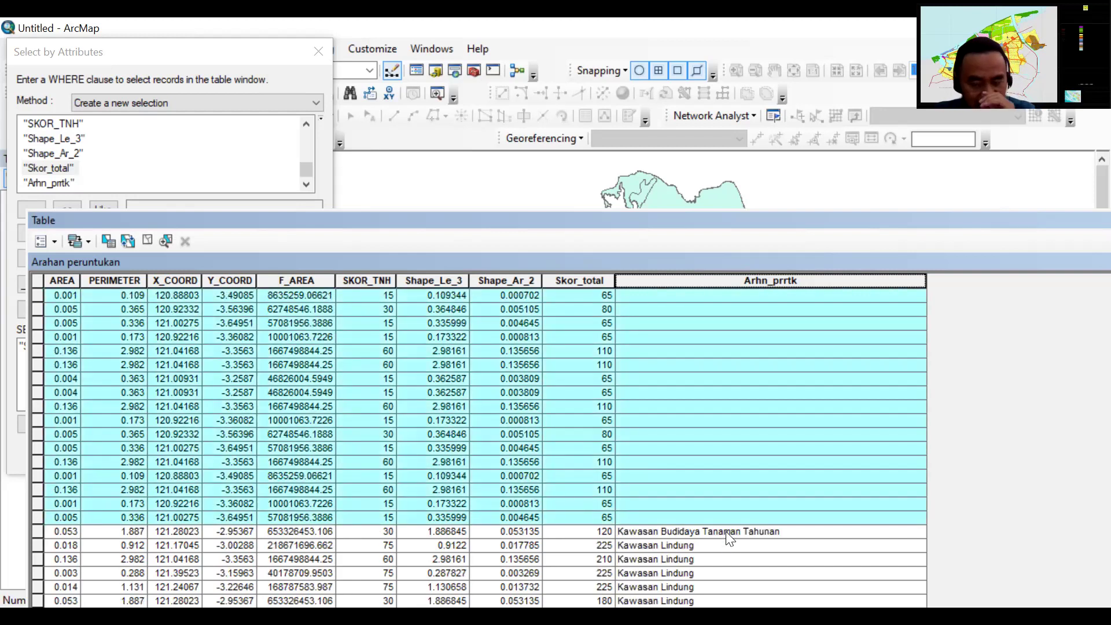
scroll(725, 531, up, 4)
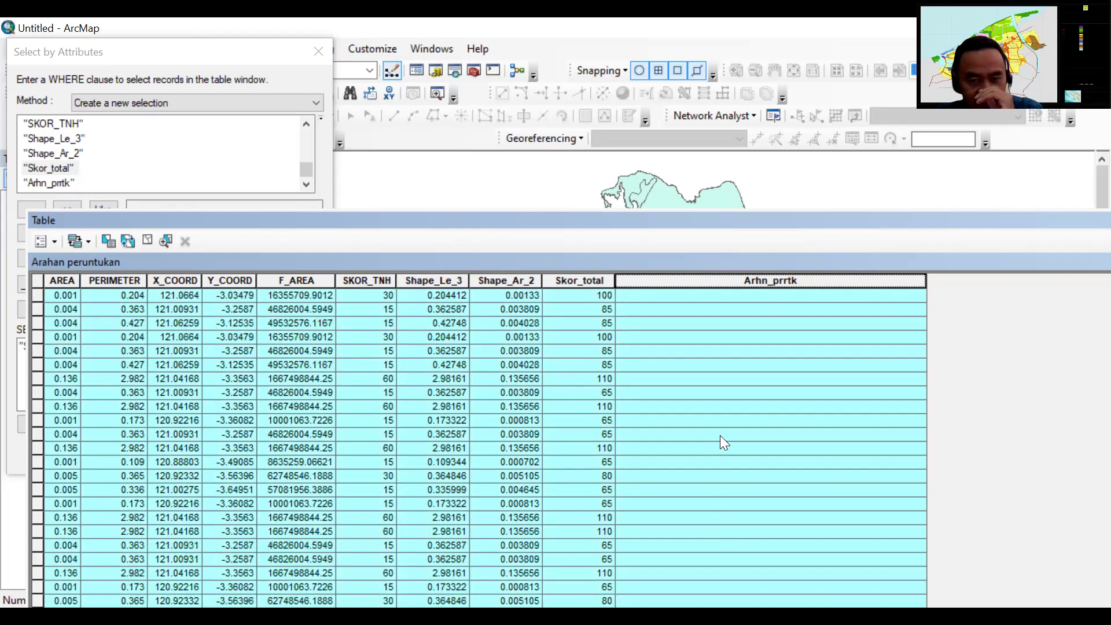
scroll(720, 435, down, 8)
scroll(723, 443, up, 5)
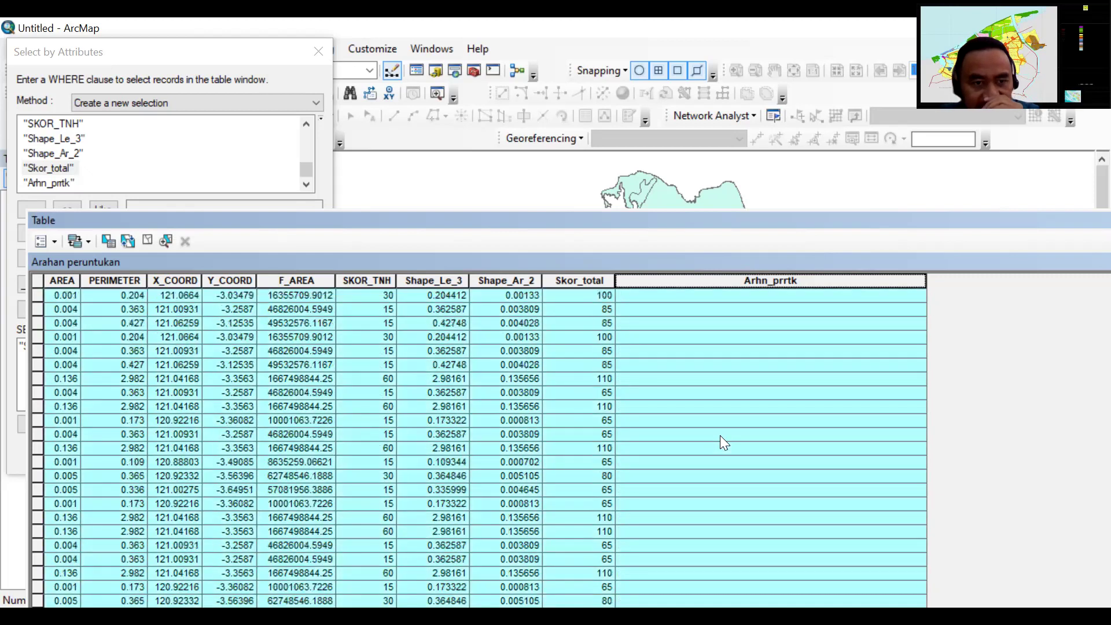
Start a Field Calculator expression for Arhn_prrtk and replace "Tahunan" with the copied text "tanaman semusim dan permukiman".
right_click(718, 280)
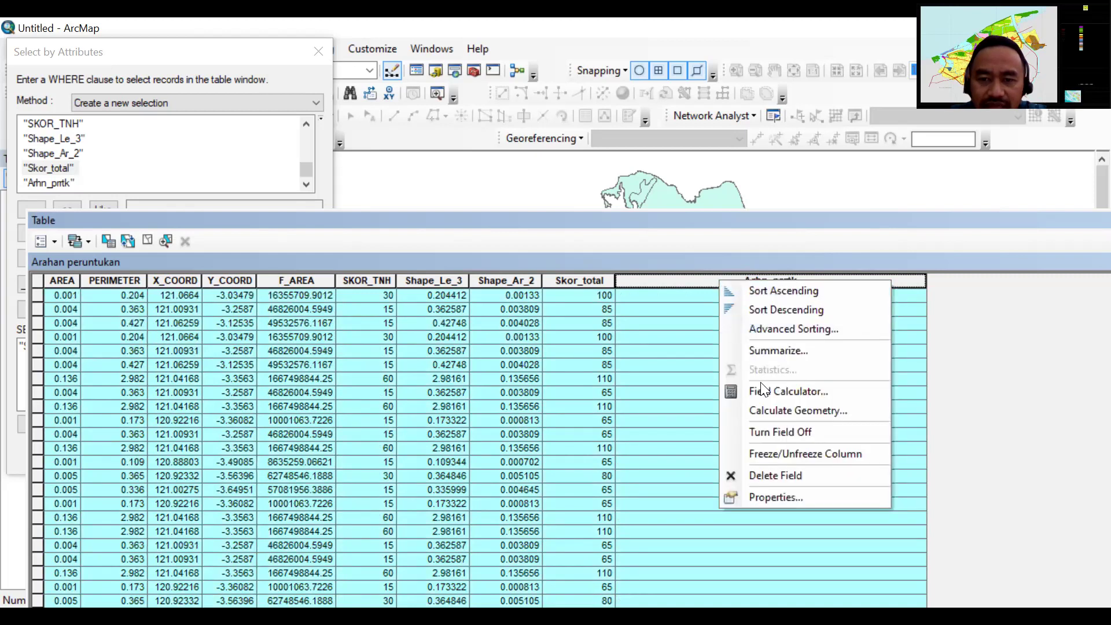
click(764, 392)
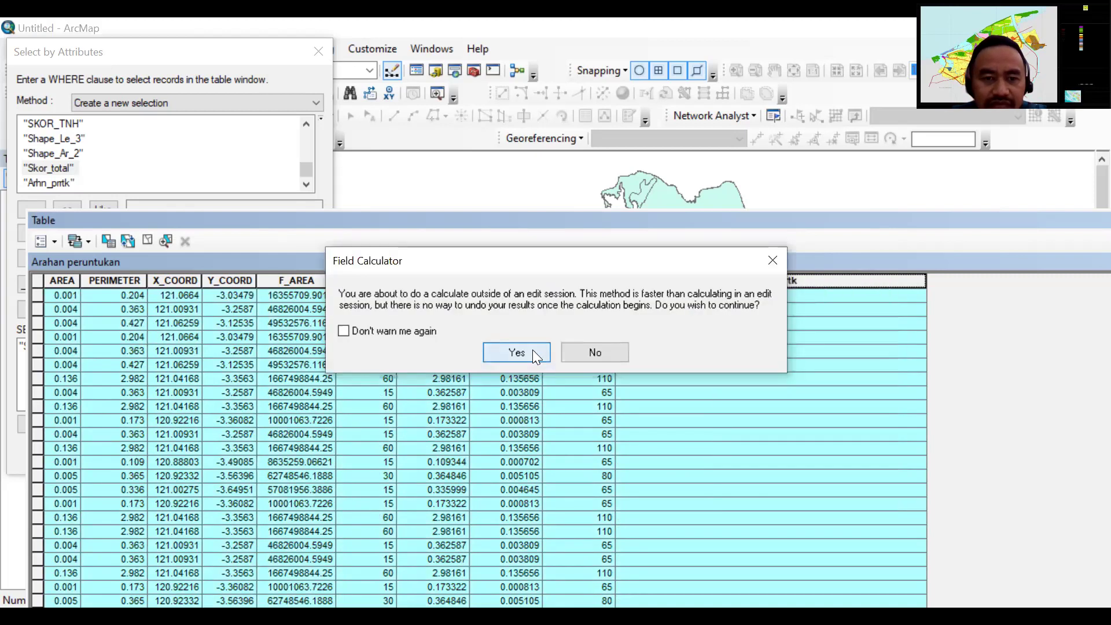
click(533, 351)
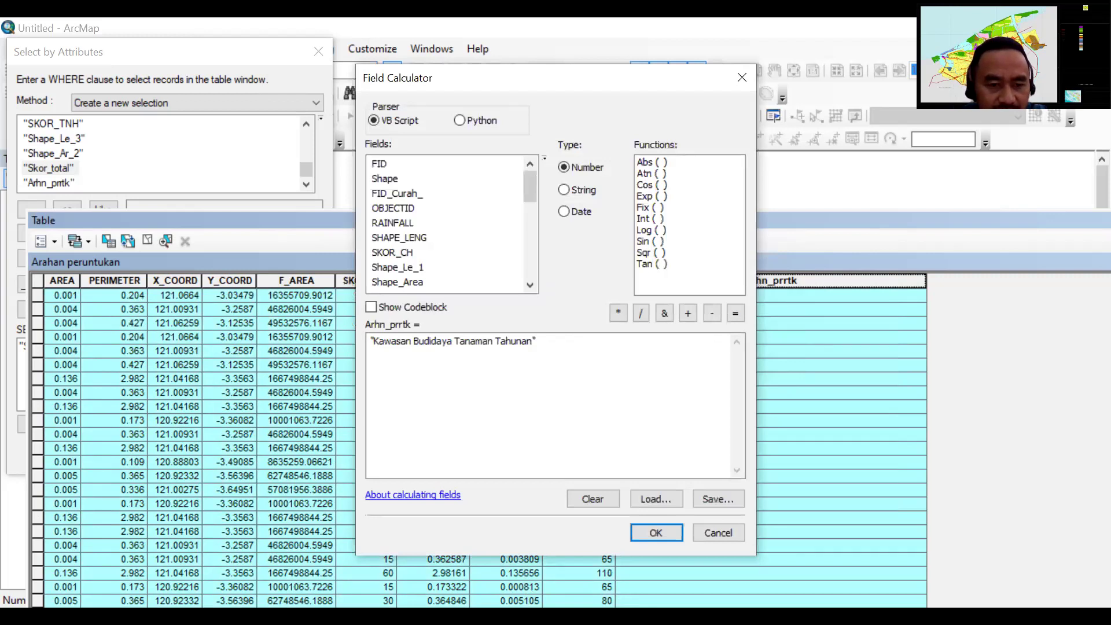
key(alt+Tab)
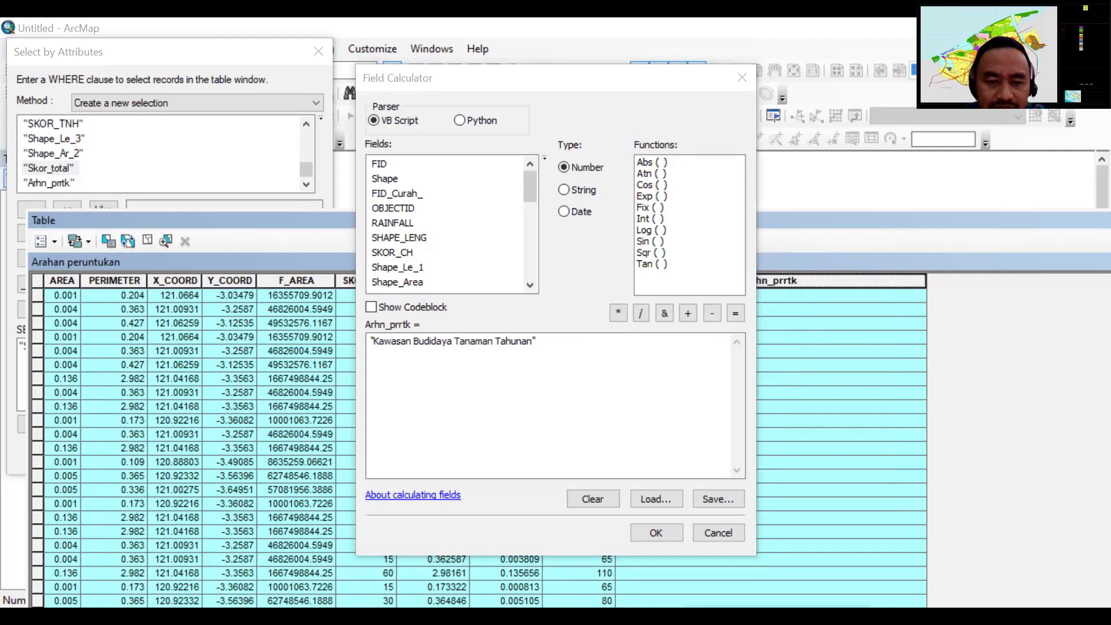
drag(532, 341, 497, 341)
key(BackSpace)
right_click(495, 342)
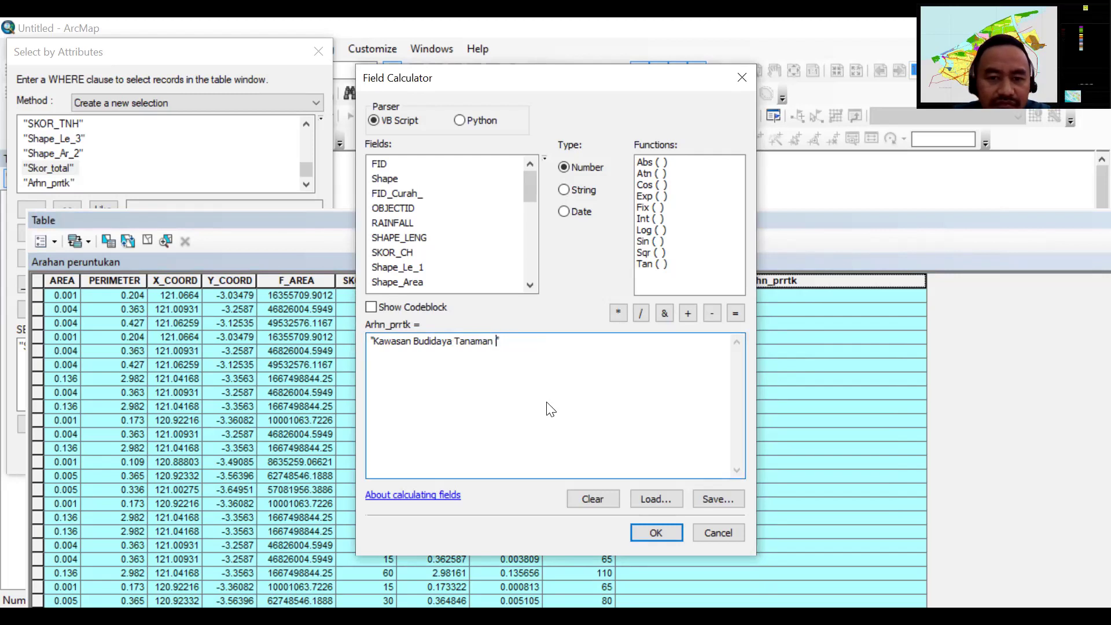
click(548, 416)
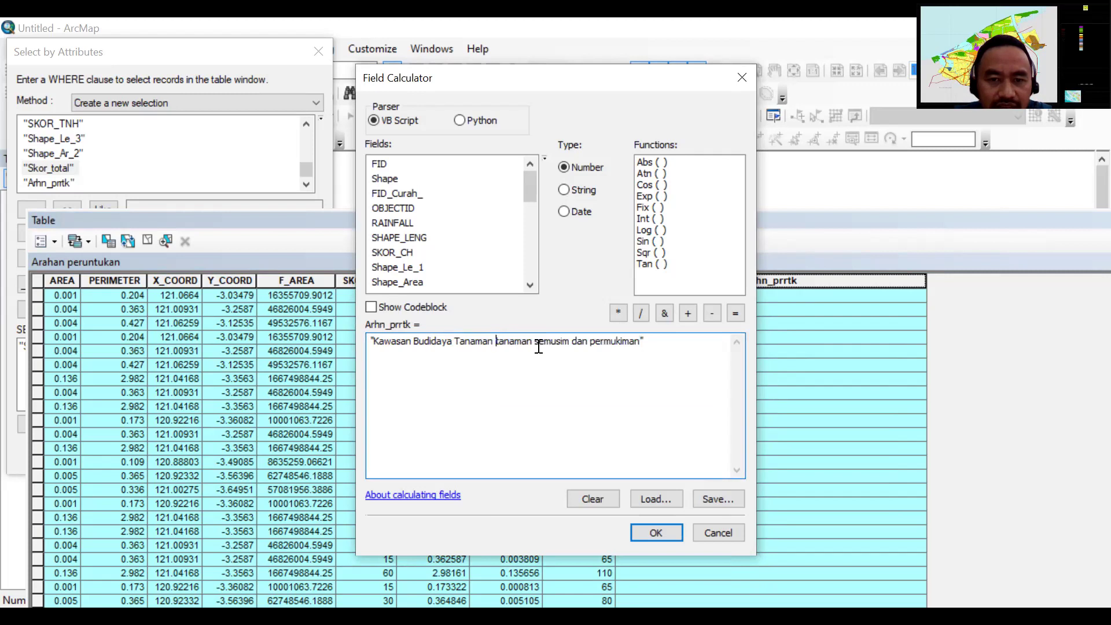
Remove the repeated word "tanaman" and capitalize "Semusim" so the expression reads "Kawasan Budidaya Tanaman Semusim dan permukiman".
double_click(498, 342)
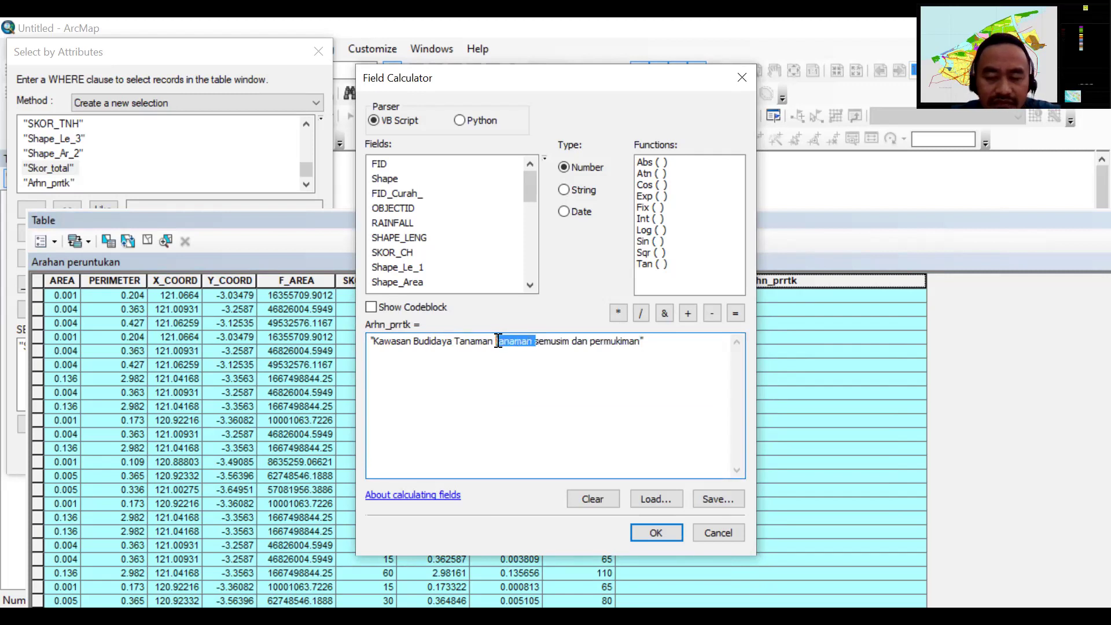
key(BackSpace)
click(501, 341)
key(BackSpace)
text(S)
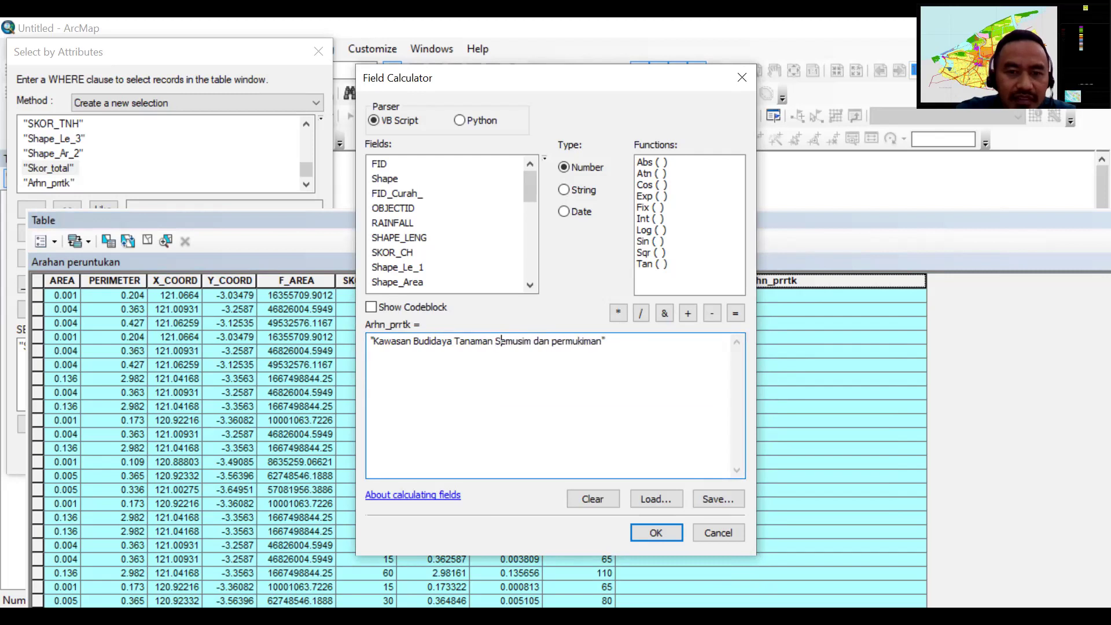
Capitalize "Permukiman" in the expression and fill Arhn_prrtk of the selected records with "Kawasan Budidaya Tanaman Semusim dan Permukiman".
click(554, 341)
key(BackSpace)
text(P)
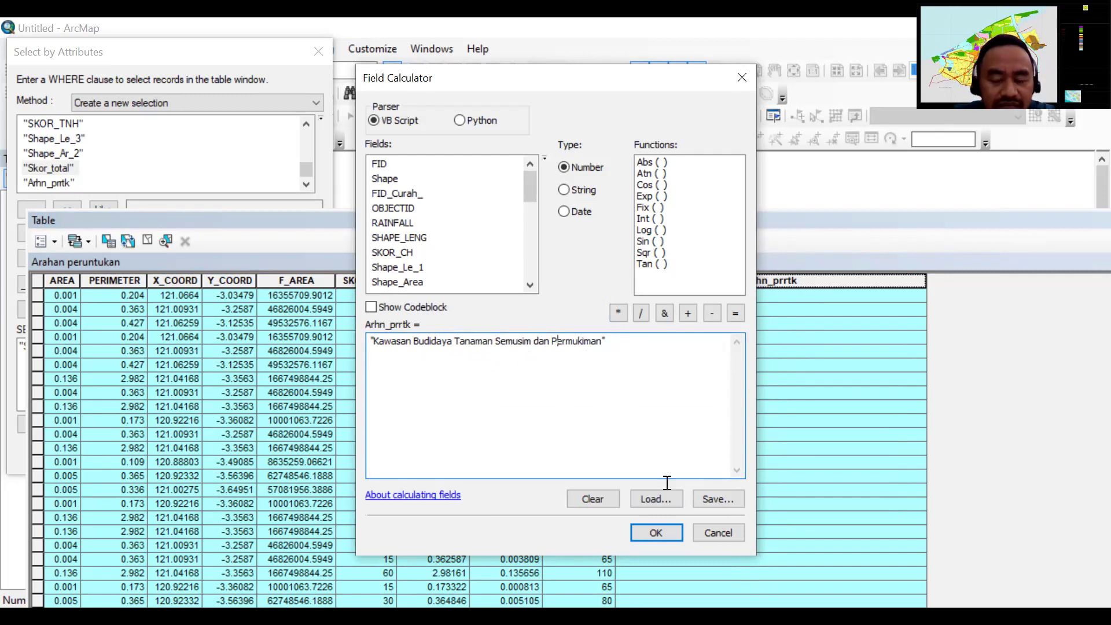
click(677, 540)
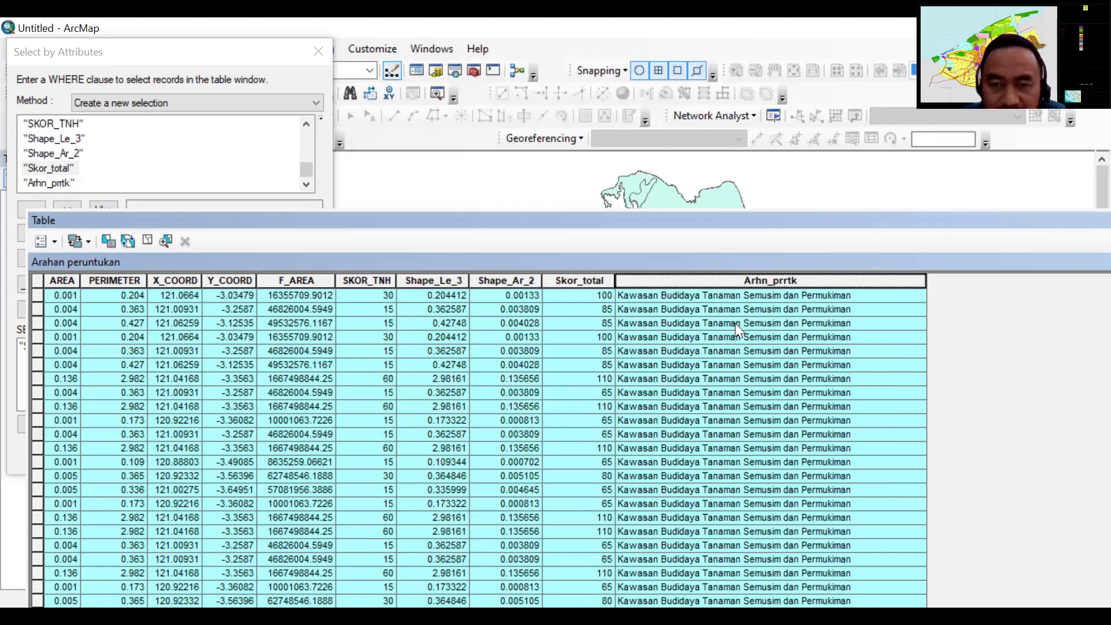
Review the filled Arhn_prrtk column, then clear the old where clause in Select by Attributes and list the unique values of "Arhn_prrtk".
scroll(736, 329, down, 3)
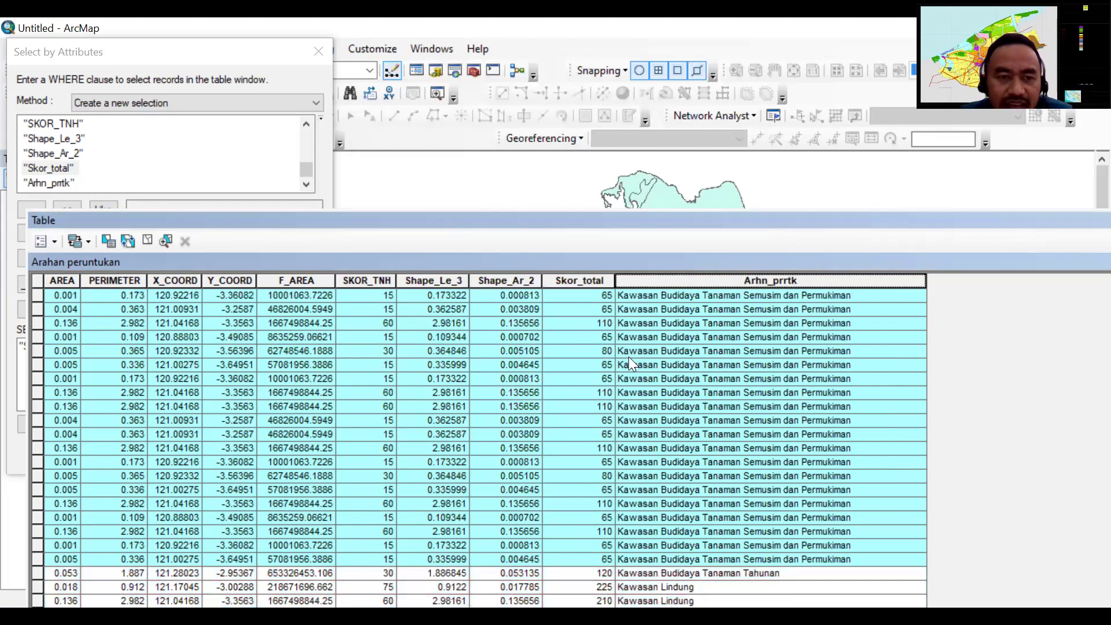
scroll(708, 351, down, 7)
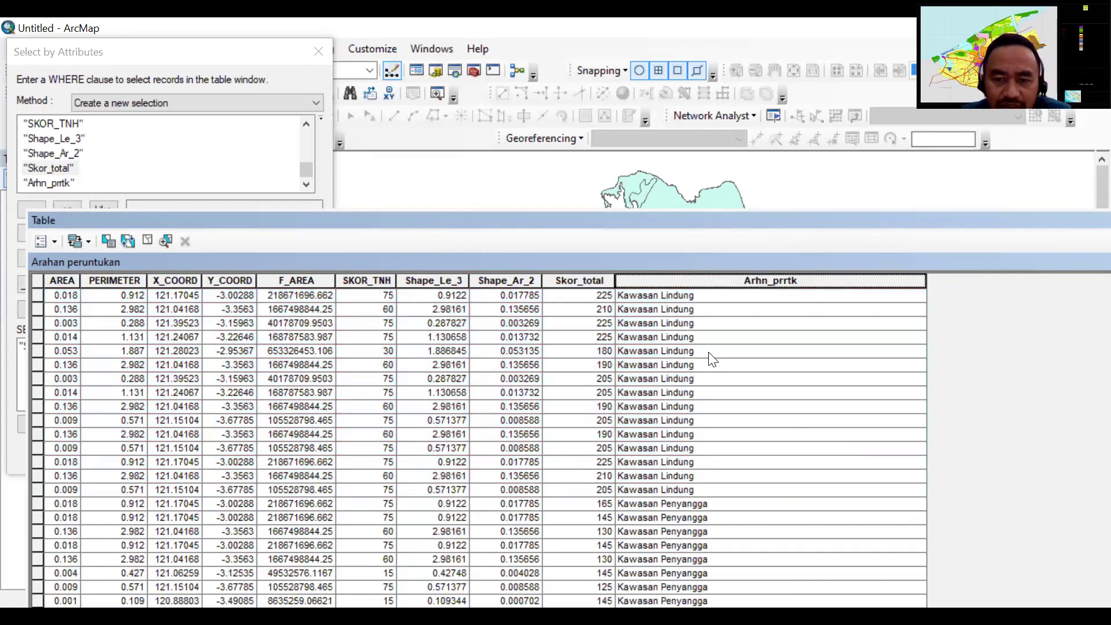
scroll(755, 449, up, 7)
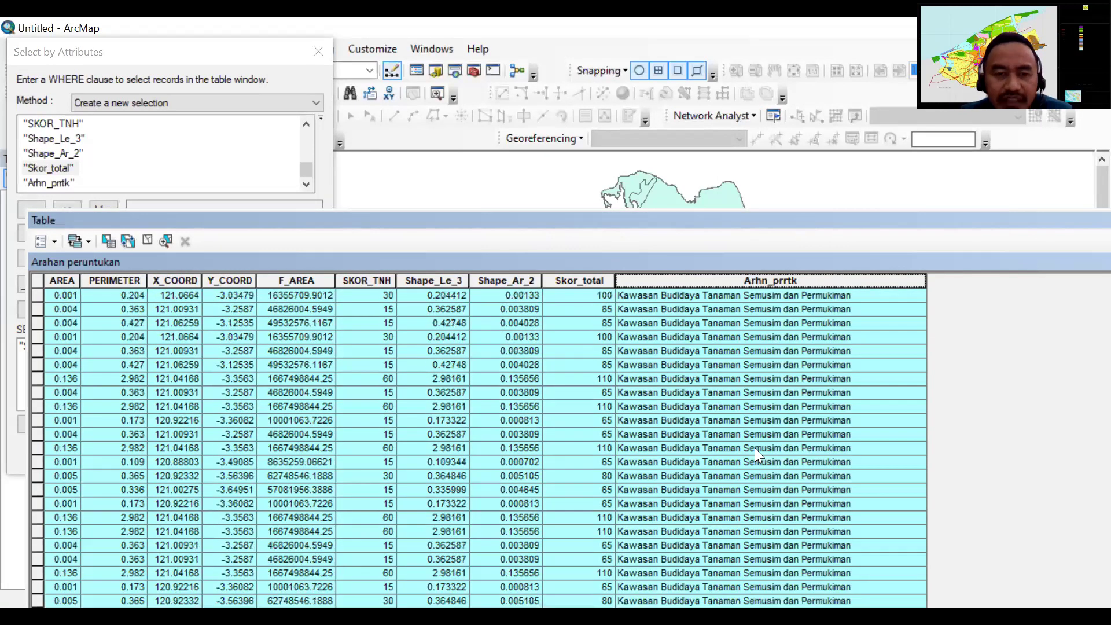
scroll(755, 448, down, 7)
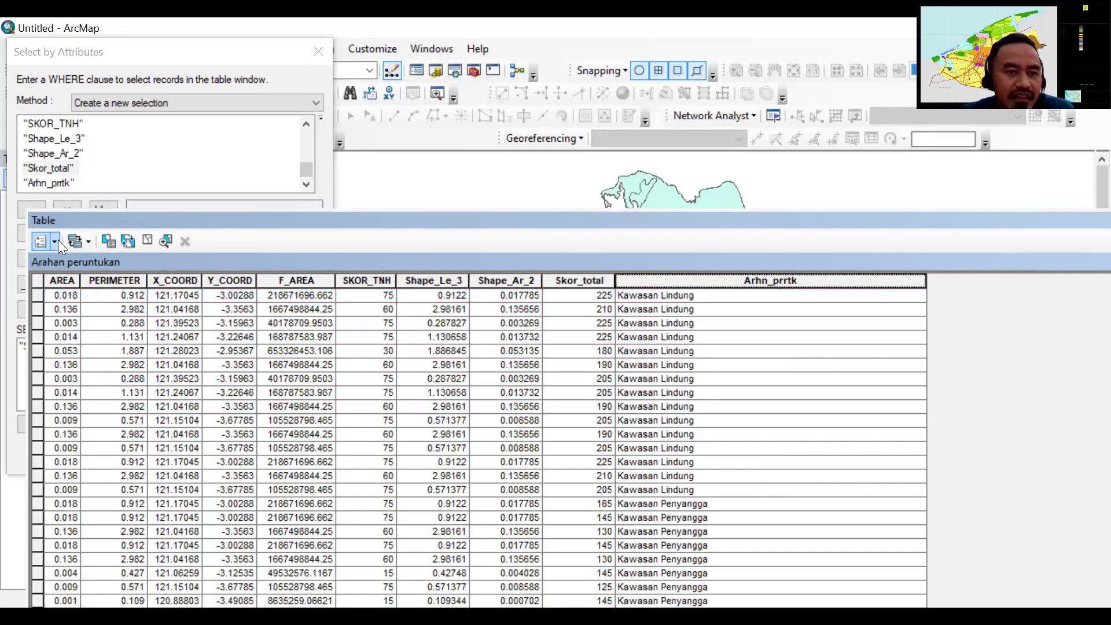
click(55, 239)
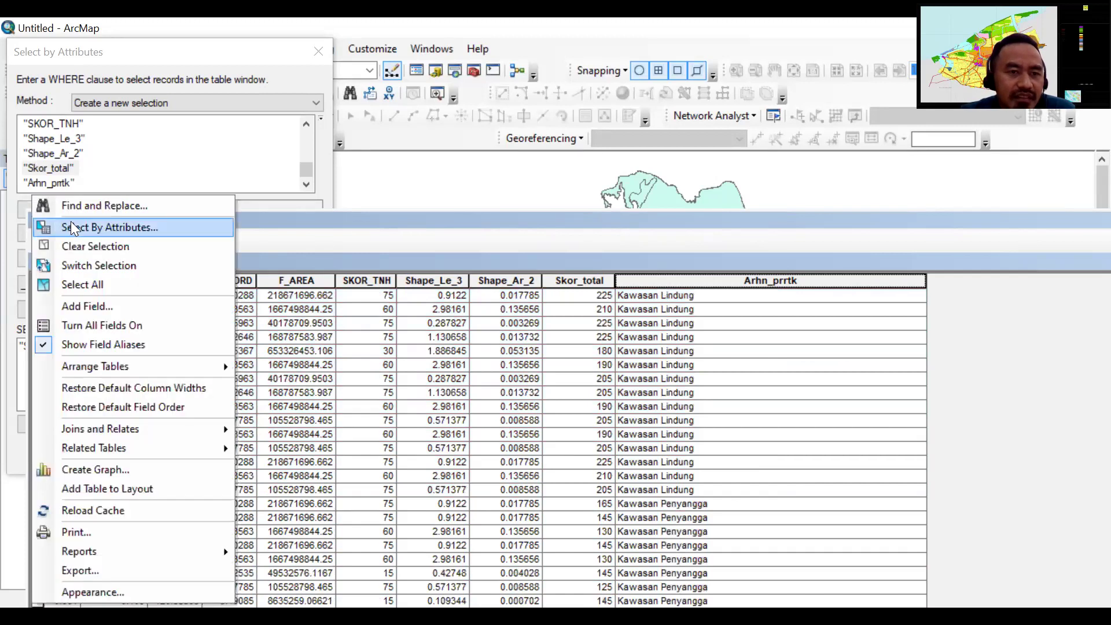
click(336, 347)
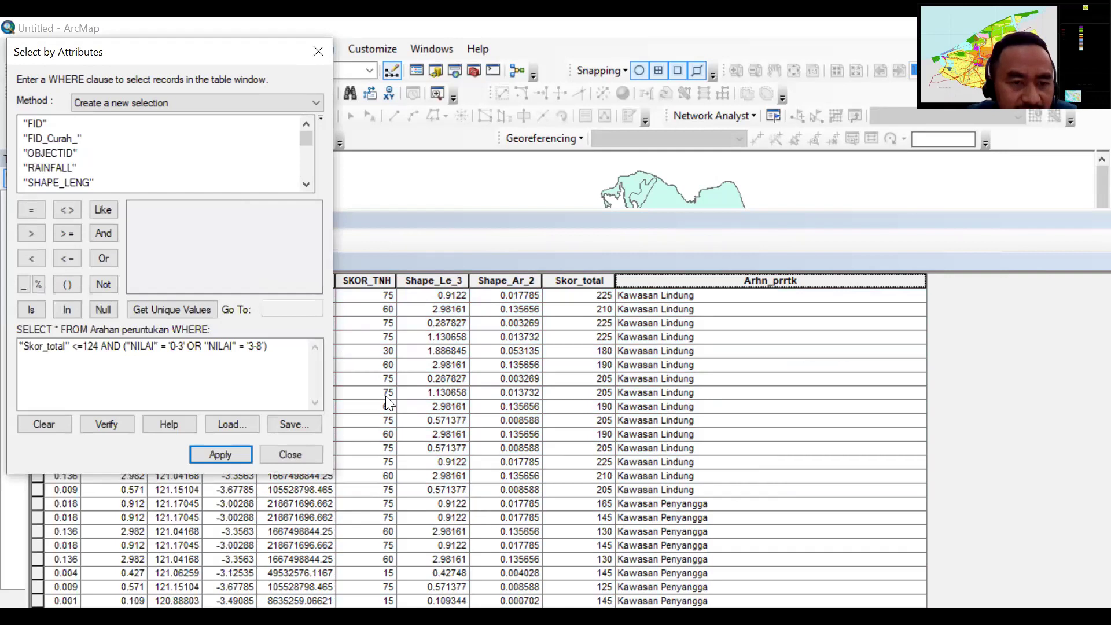
click(48, 425)
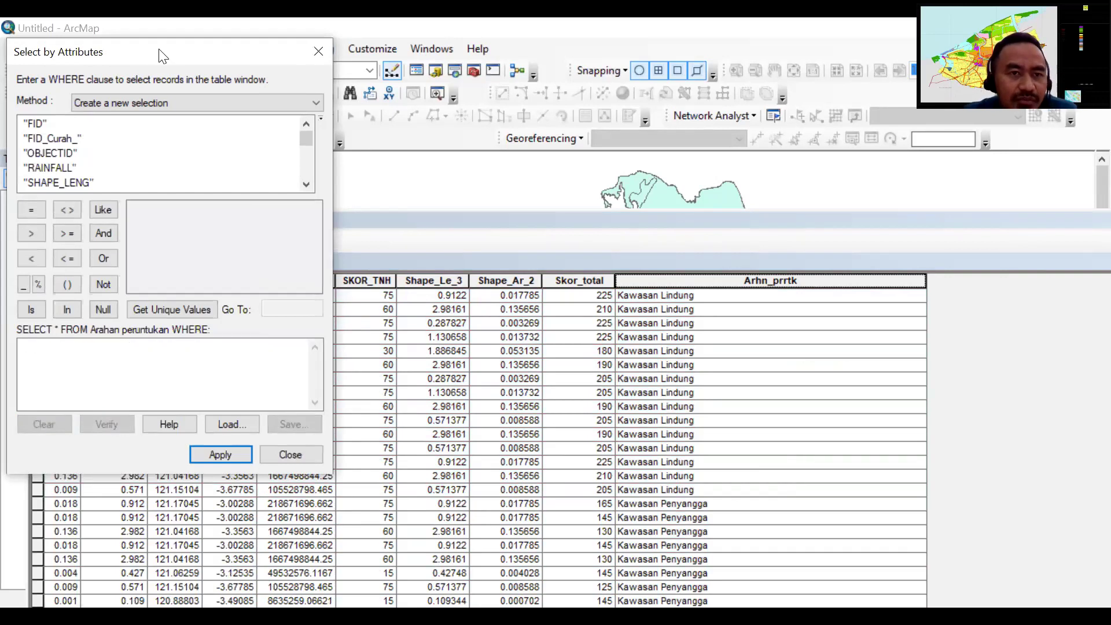
drag(172, 56, 295, 82)
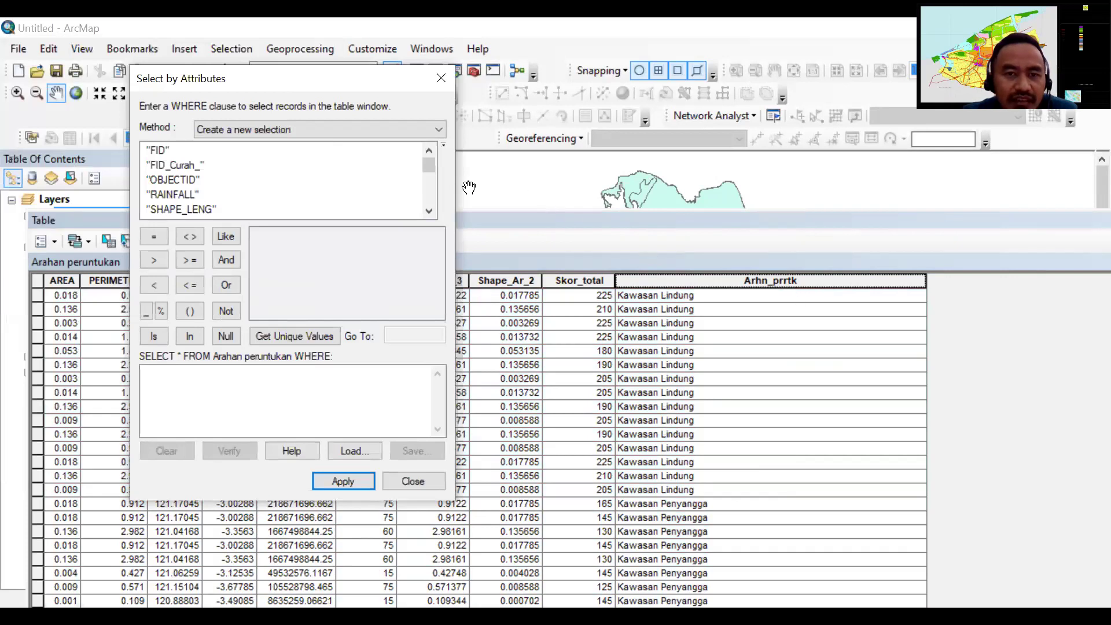
drag(427, 166, 427, 205)
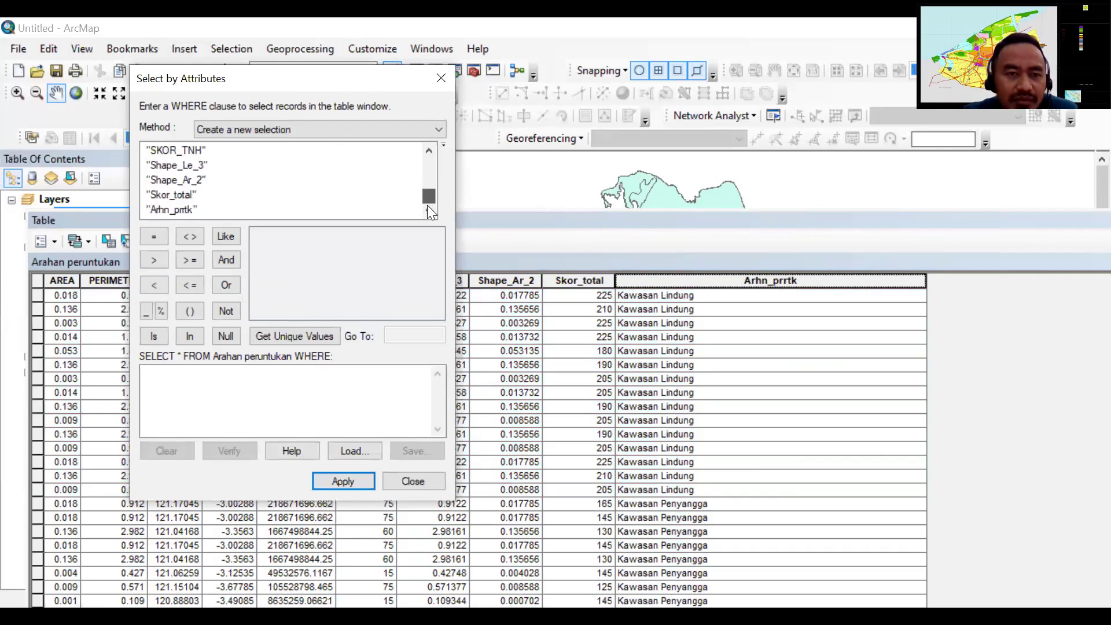
double_click(184, 212)
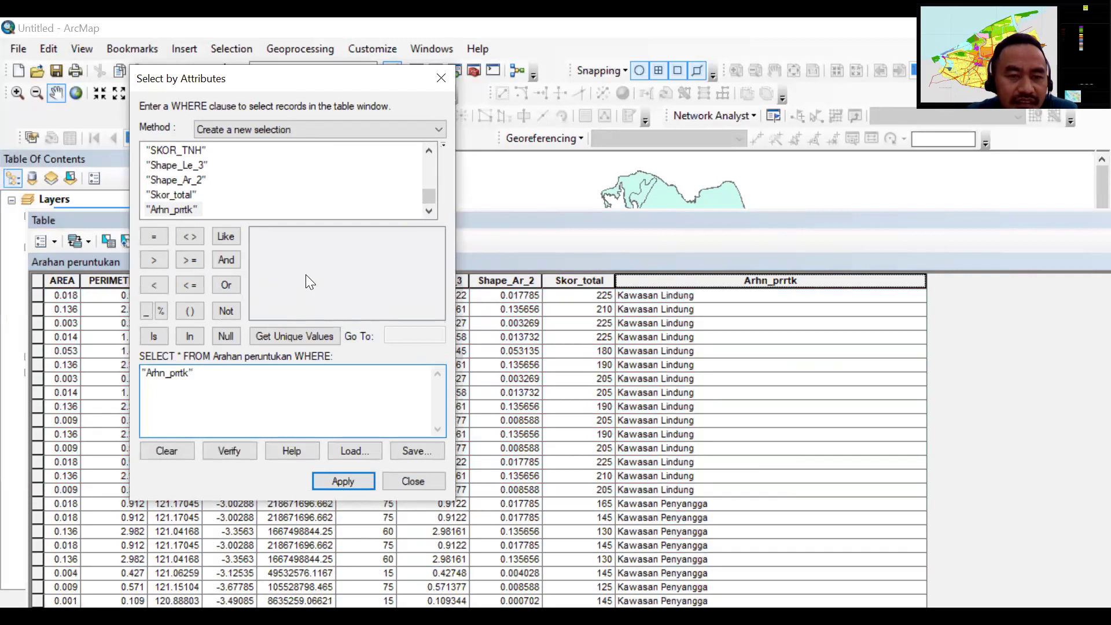
click(304, 336)
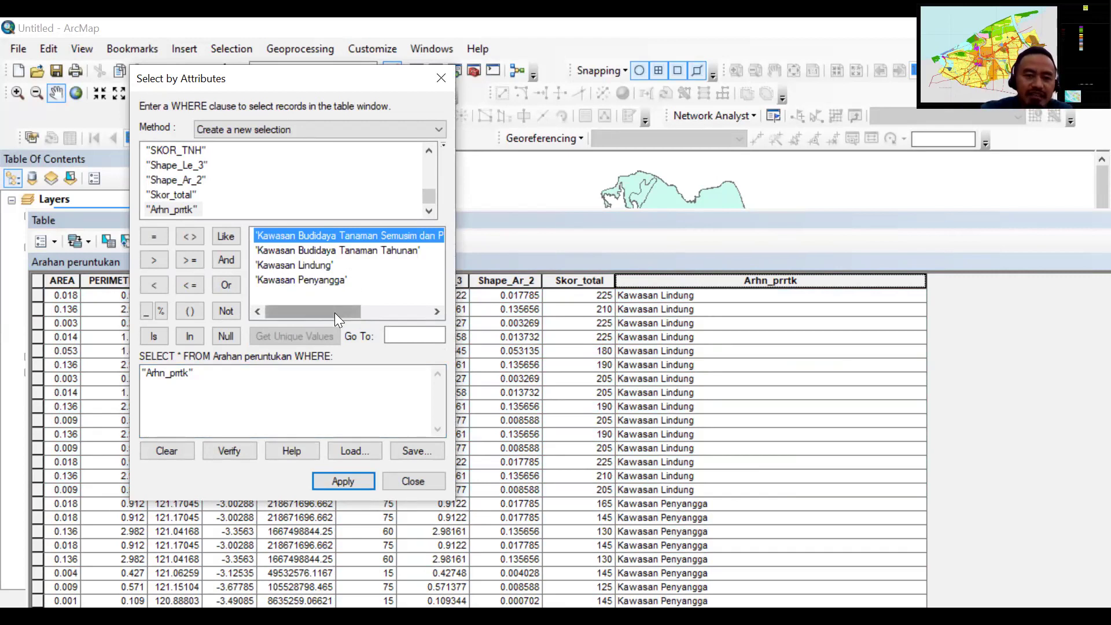
mouse_move(332, 313)
mouse_down()
mouse_move(389, 305)
mouse_move(319, 310)
mouse_up()
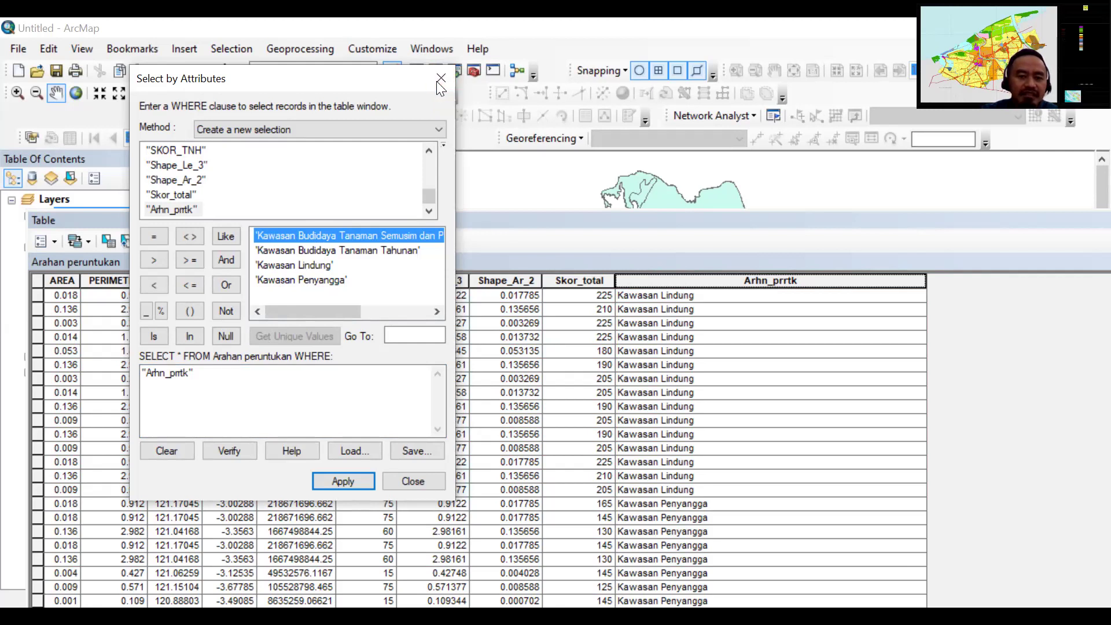
click(408, 480)
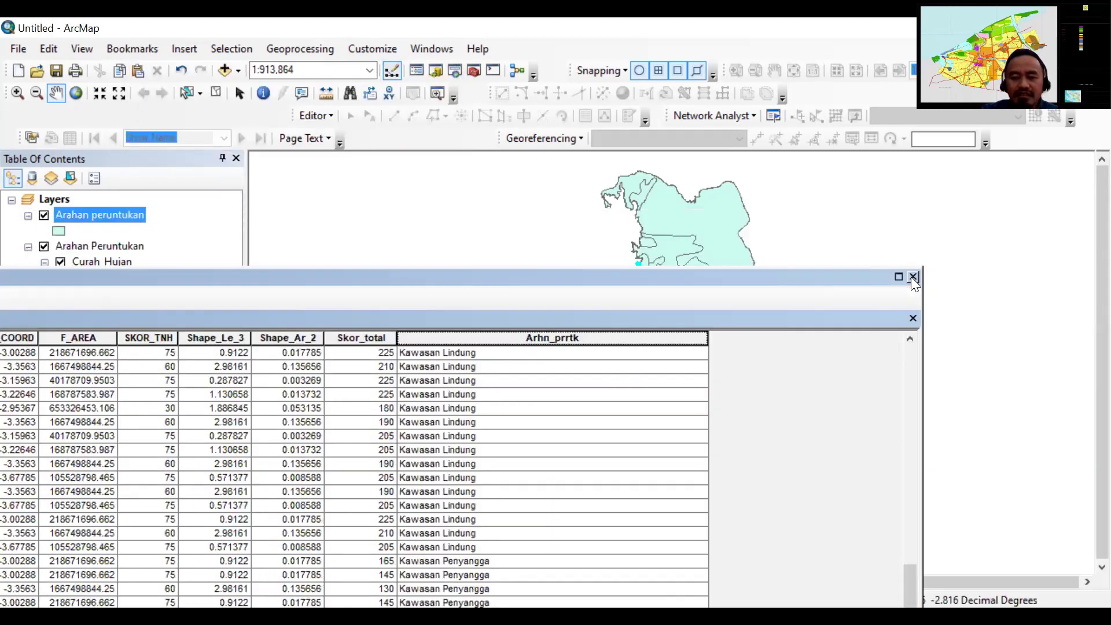
Clear the feature selection on the map and look over the Arahan peruntukan attribute table once more before closing it.
click(911, 276)
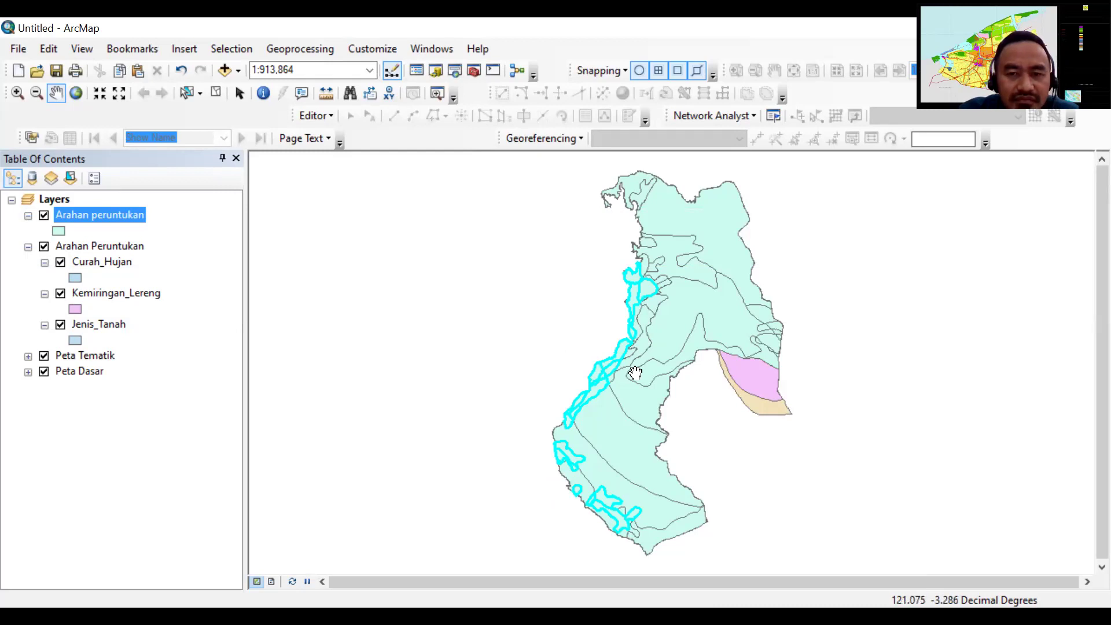
click(218, 91)
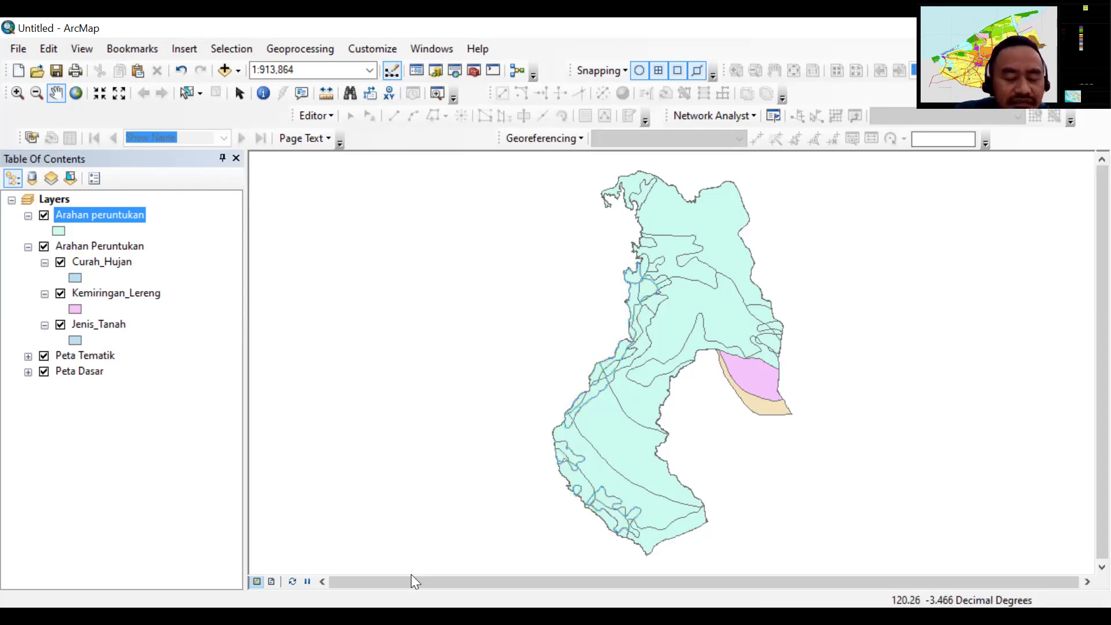
click(554, 590)
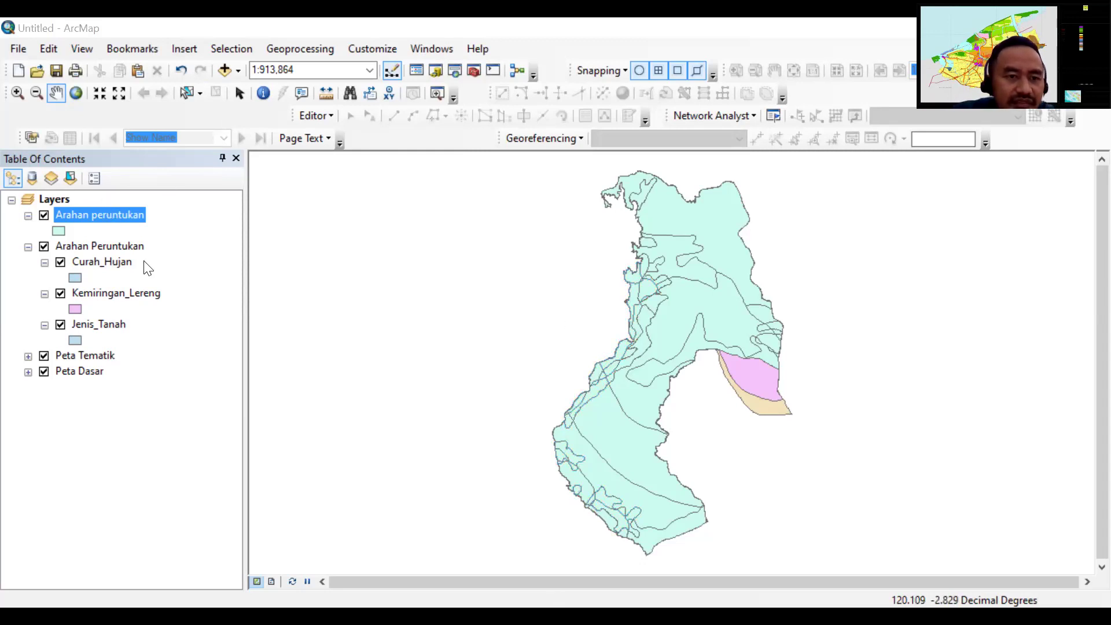
right_click(109, 214)
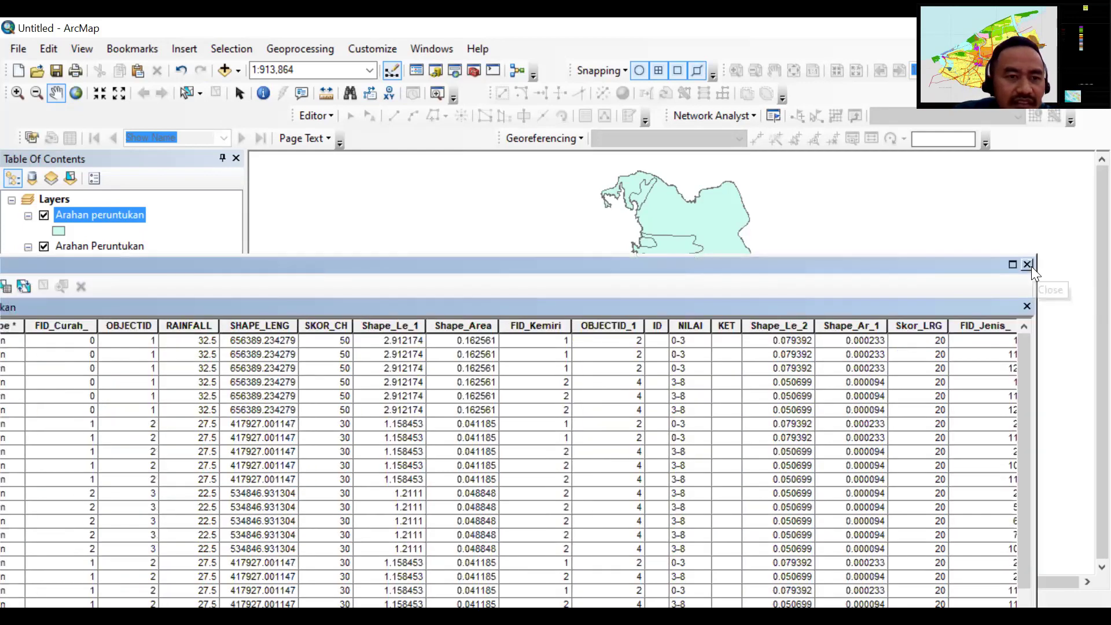
click(1027, 265)
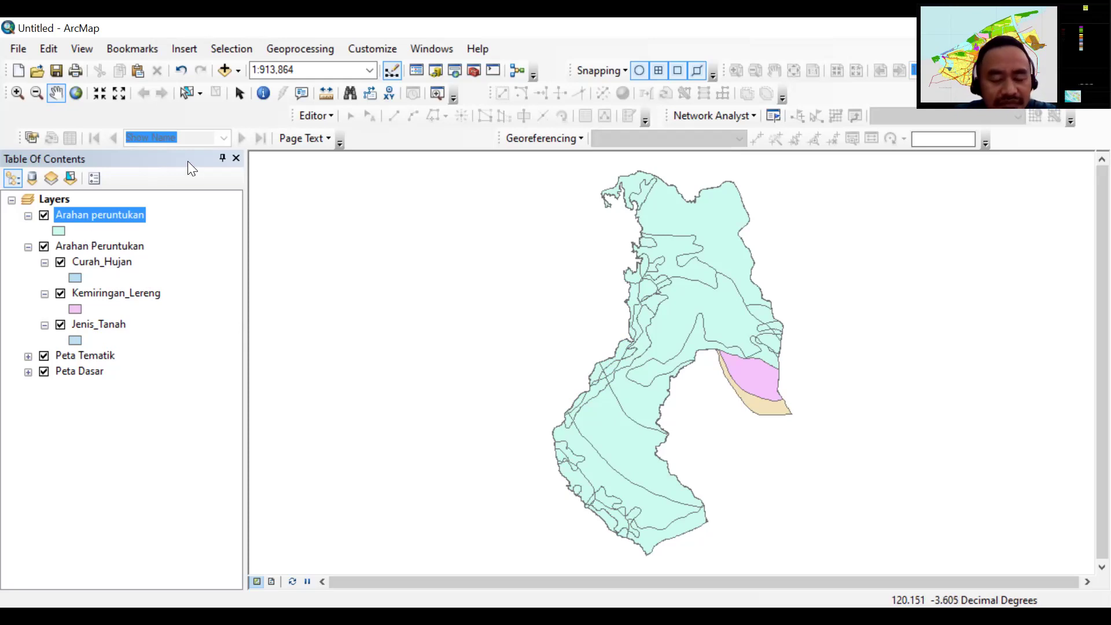
Start the Dissolve geoprocessing tool with the Arahan peruntukan layer as the input features.
click(297, 49)
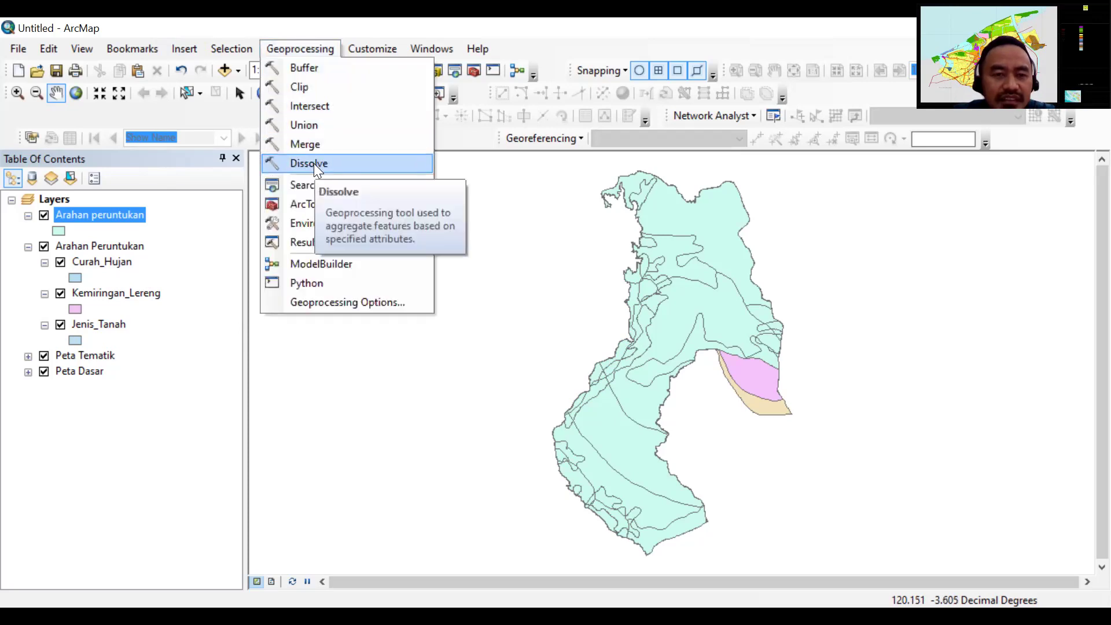
click(314, 163)
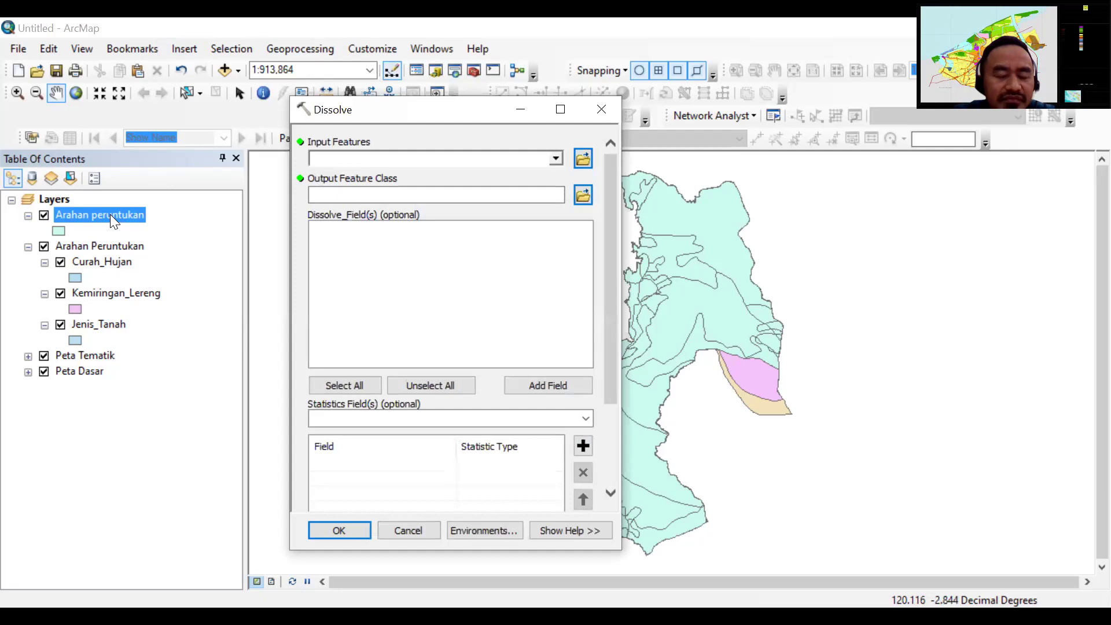
drag(110, 215, 397, 157)
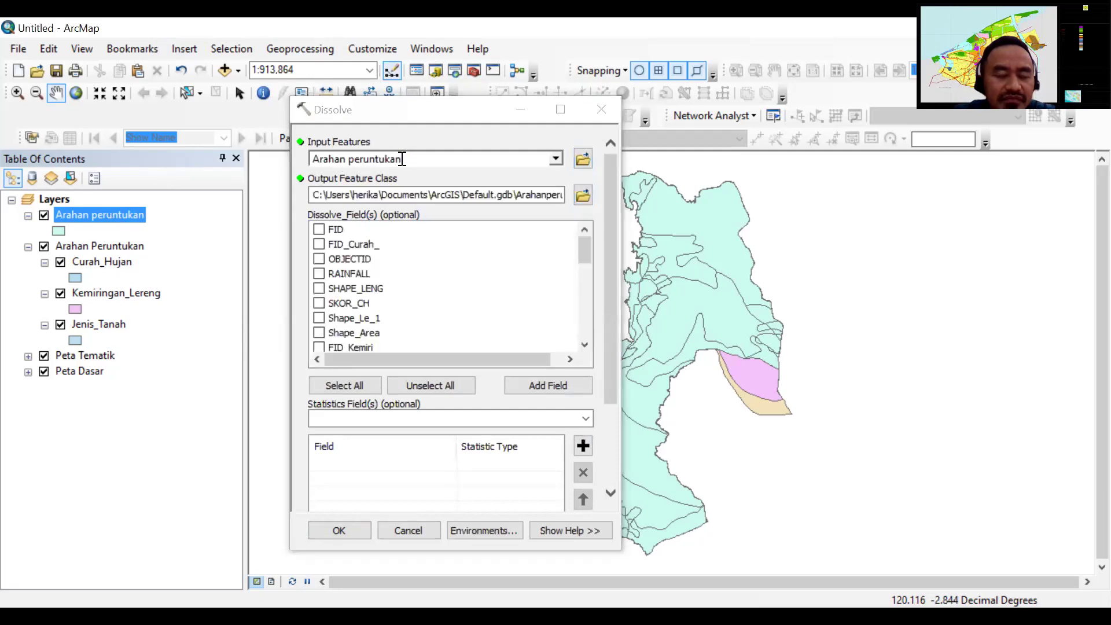
Set the Dissolve output to "Arahan peruntukan final.shp" in the Hasil folder.
click(582, 195)
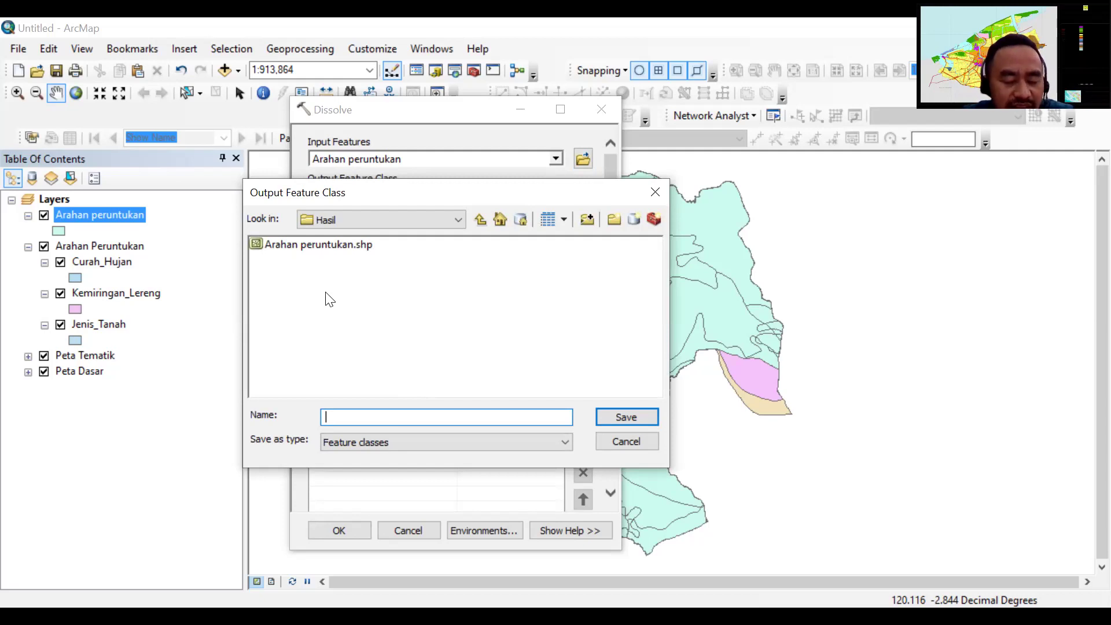
click(321, 223)
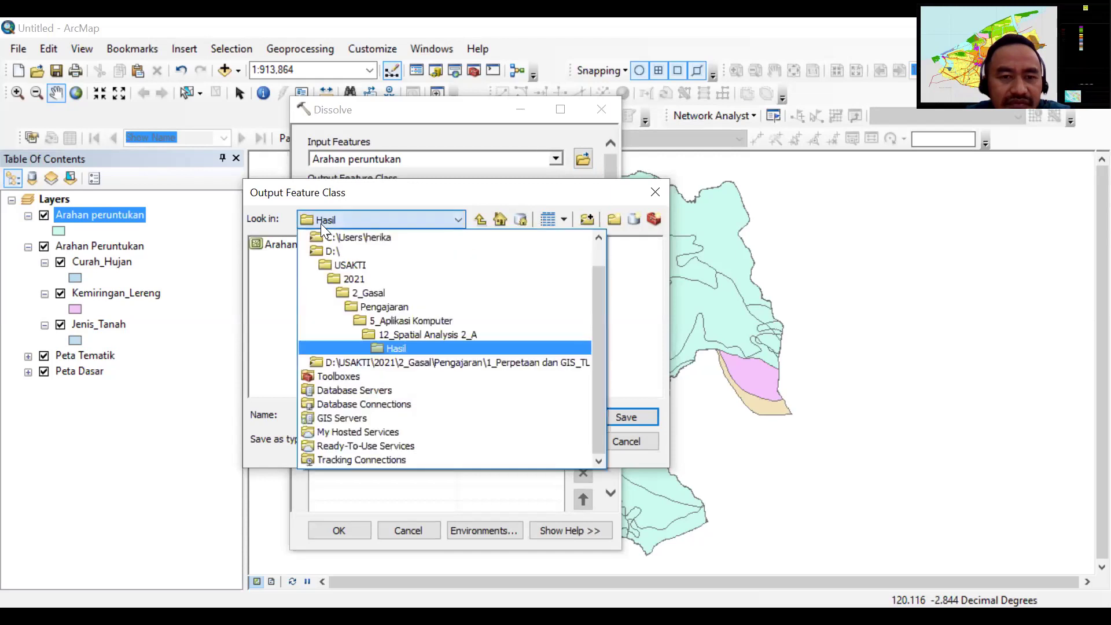
click(385, 349)
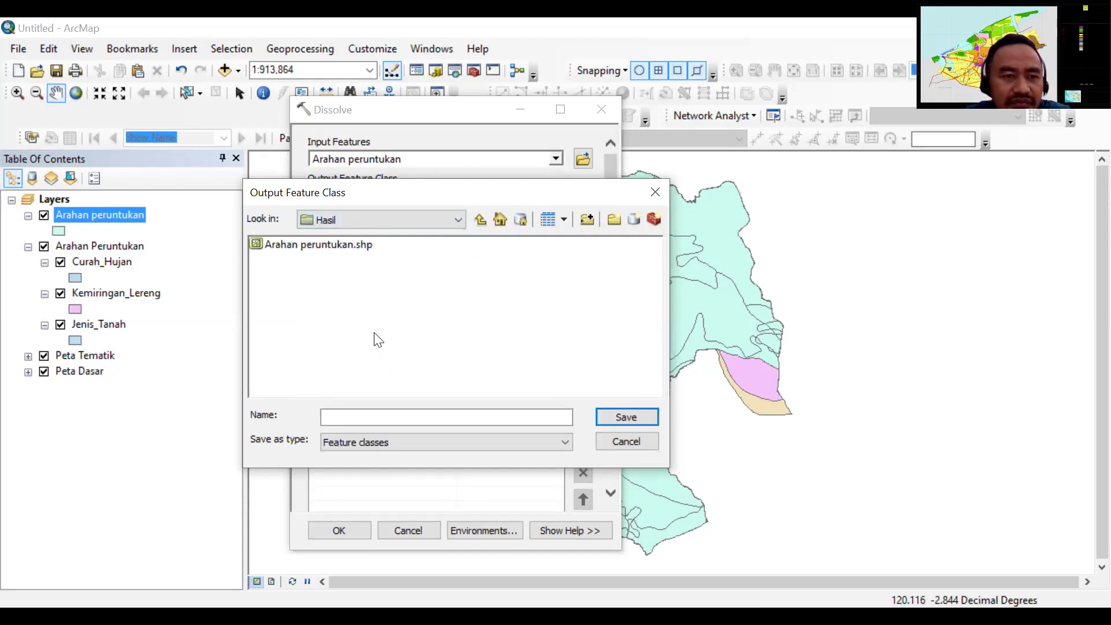
click(335, 248)
click(408, 416)
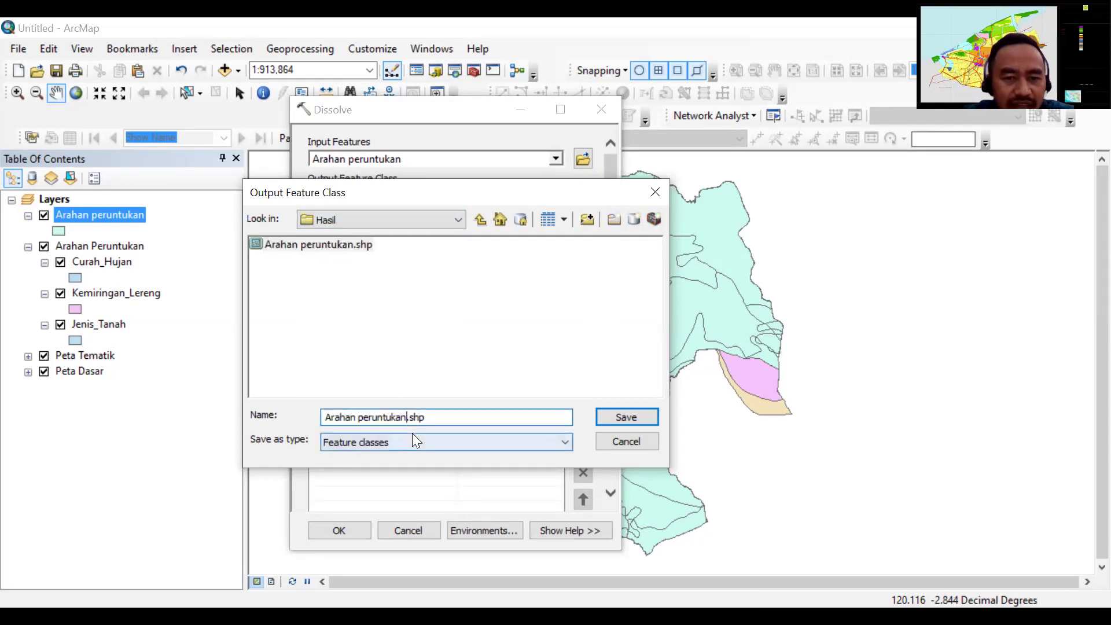
text(final)
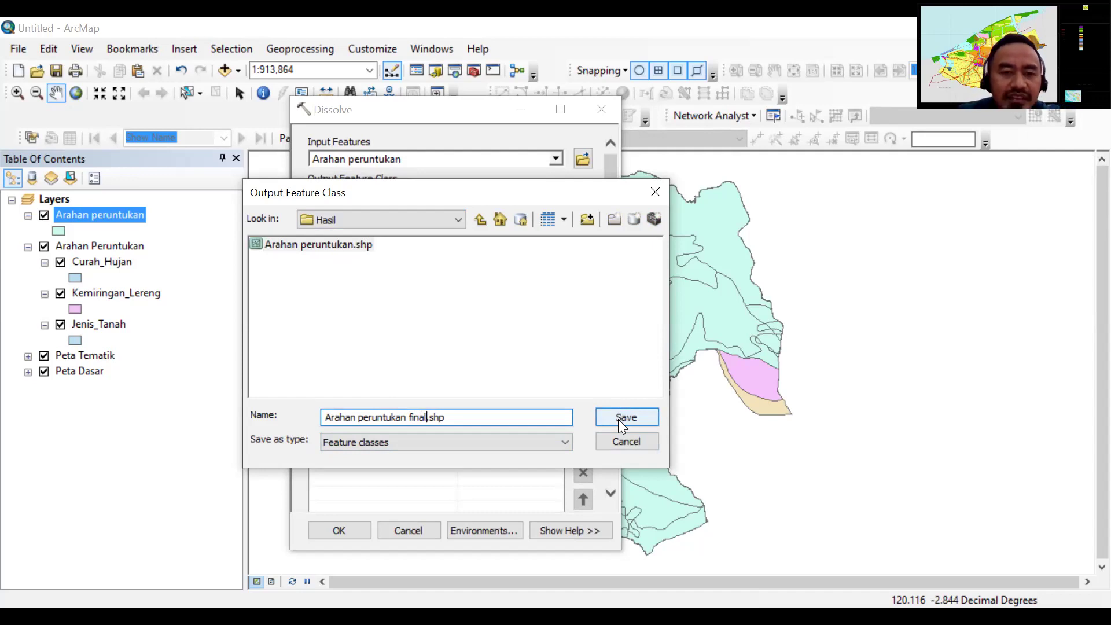
click(618, 419)
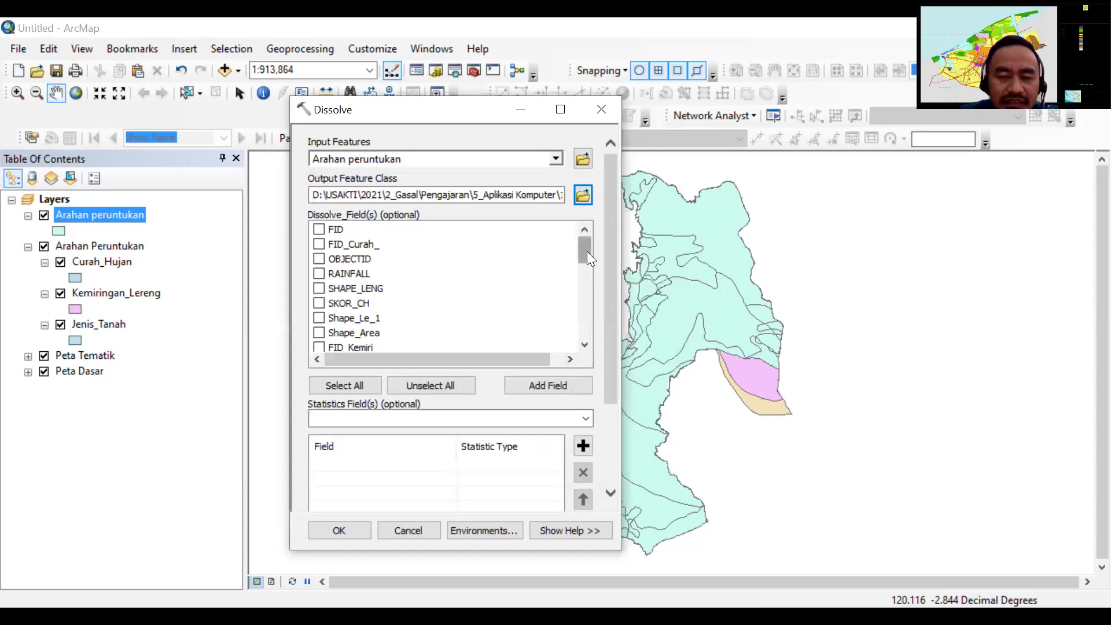
Choose Arhn_prrtk as the dissolve field and run the Dissolve.
drag(587, 252, 589, 333)
click(319, 333)
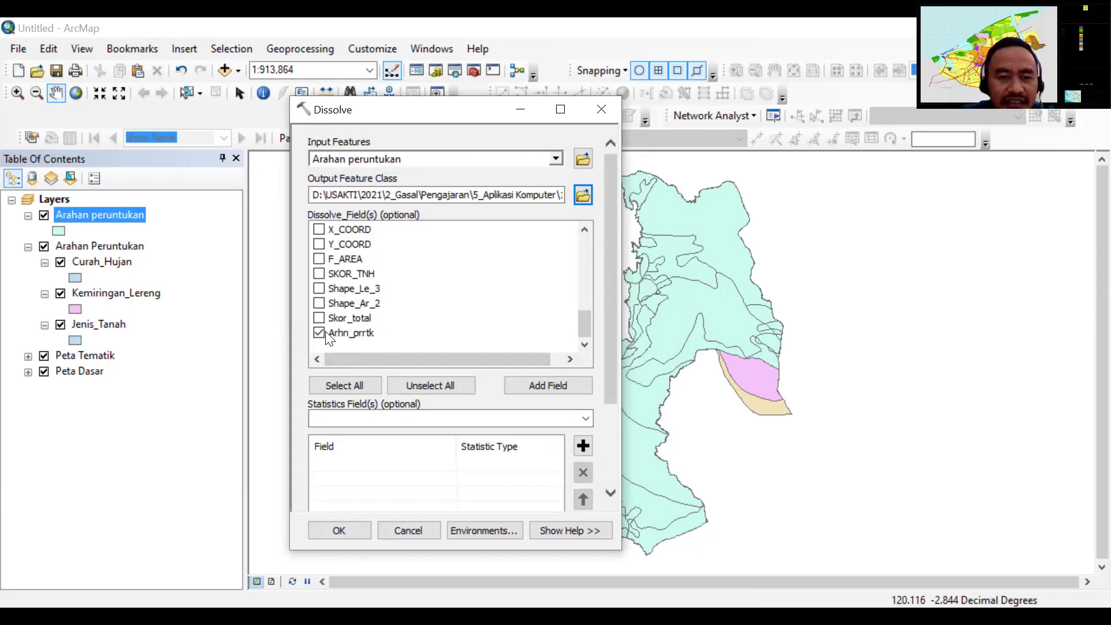
click(348, 528)
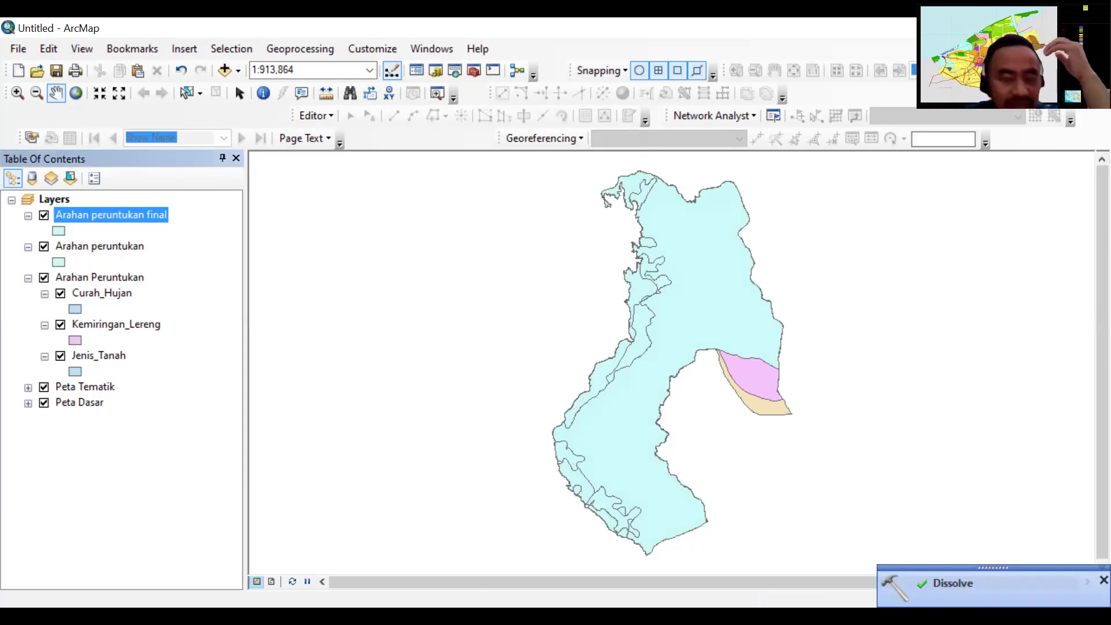
Examine the Arhn_prrtk classes in the attribute table of Arahan peruntukan final and close the table.
right_click(146, 212)
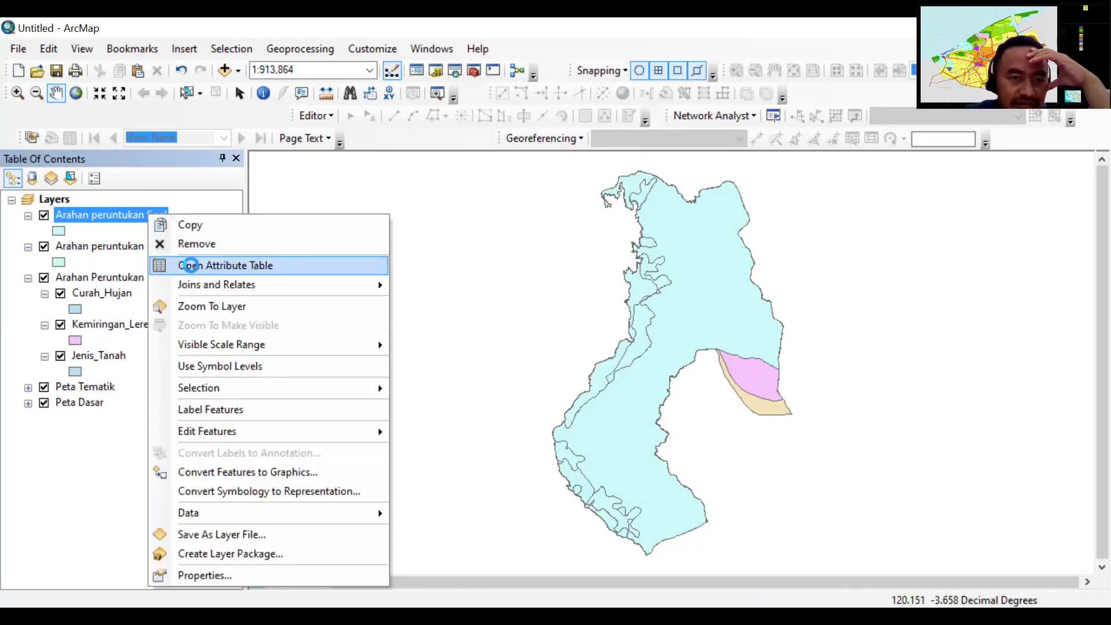
click(193, 268)
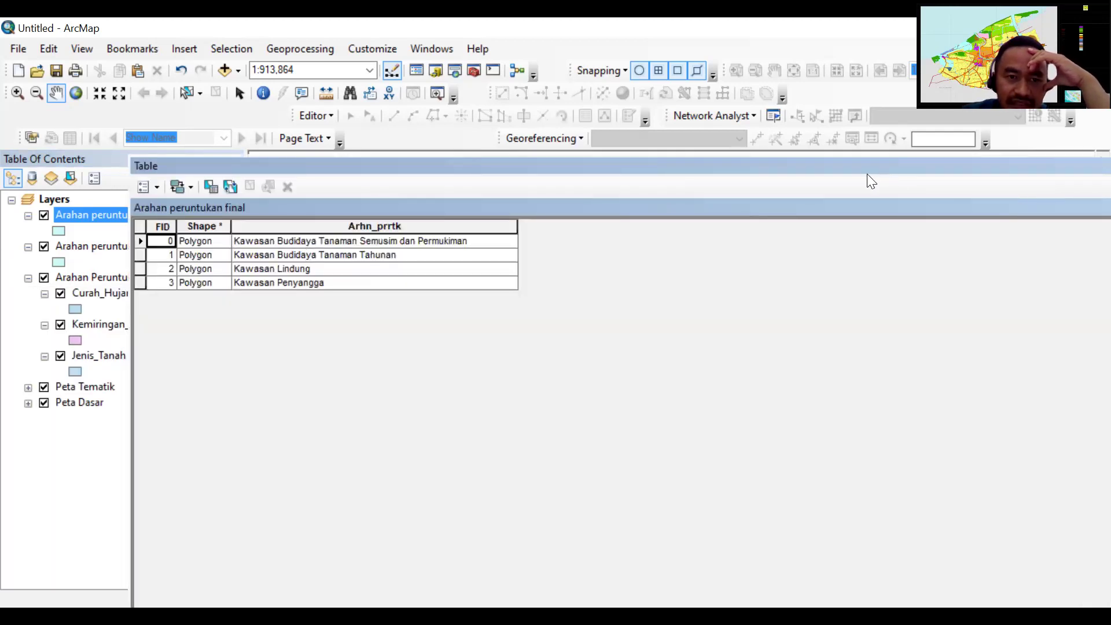
click(1043, 202)
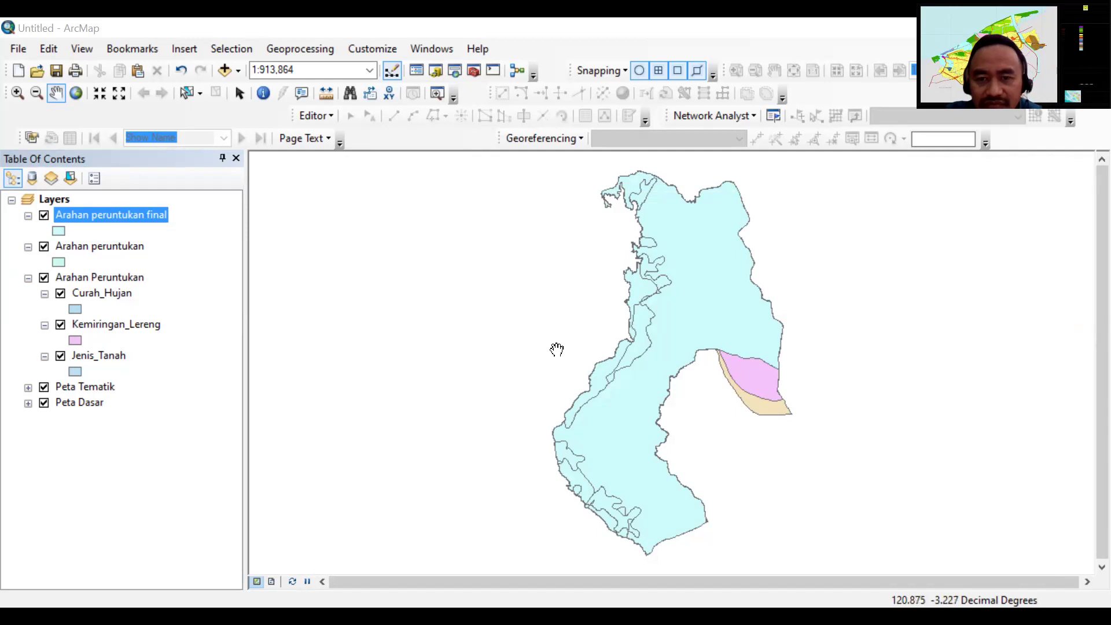
Collapse the original Arahan peruntukan layer and the Arahan Peruntukan group in the layer list.
click(29, 247)
click(29, 262)
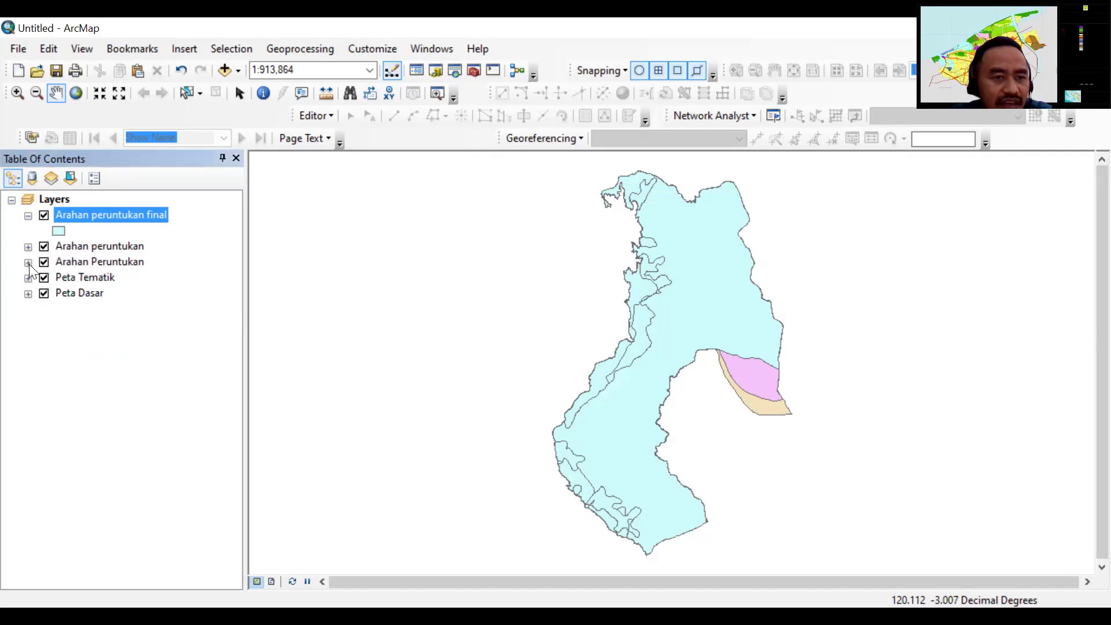
Remove the original Arahan peruntukan layer and move Arahan peruntukan final into the Arahan Peruntukan group above Curah_Hujan.
click(29, 262)
click(29, 247)
click(82, 245)
right_click(82, 245)
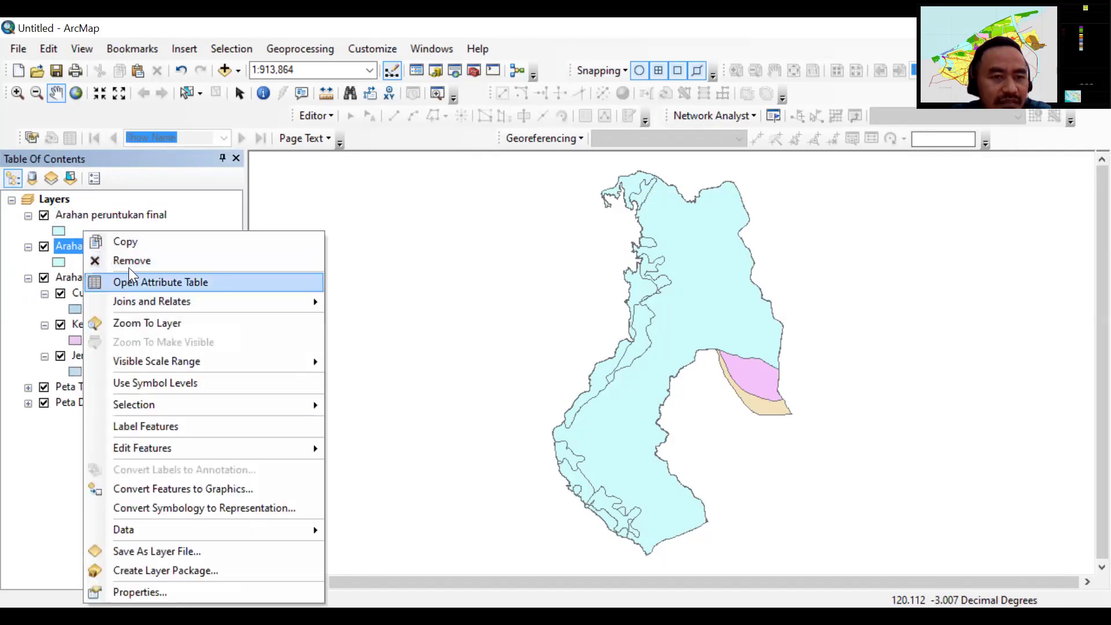
click(134, 258)
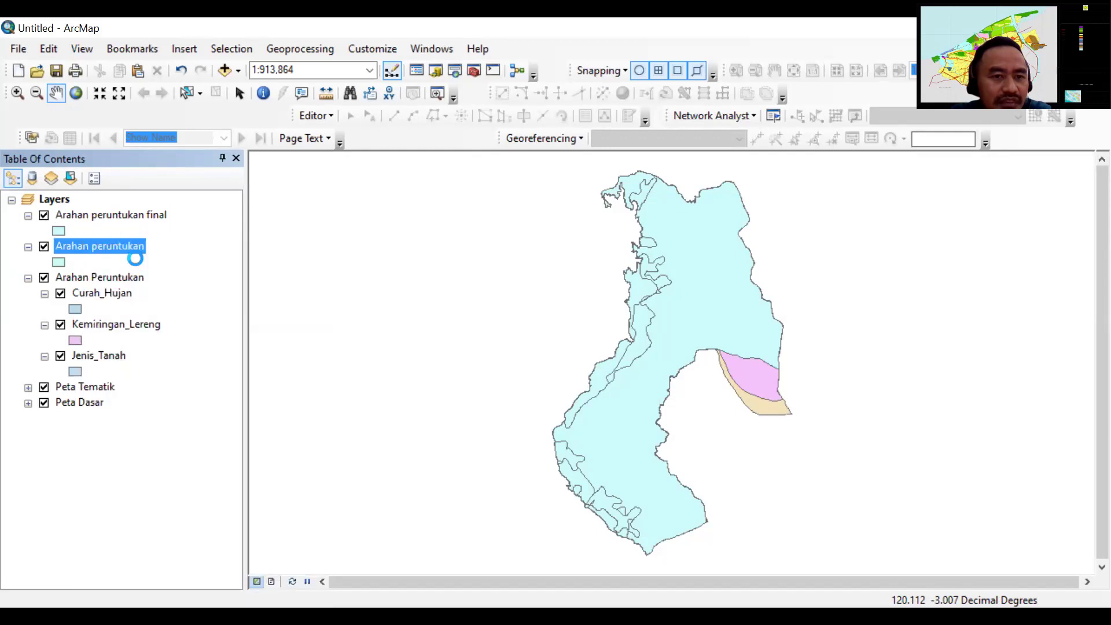
click(77, 217)
drag(75, 215, 76, 249)
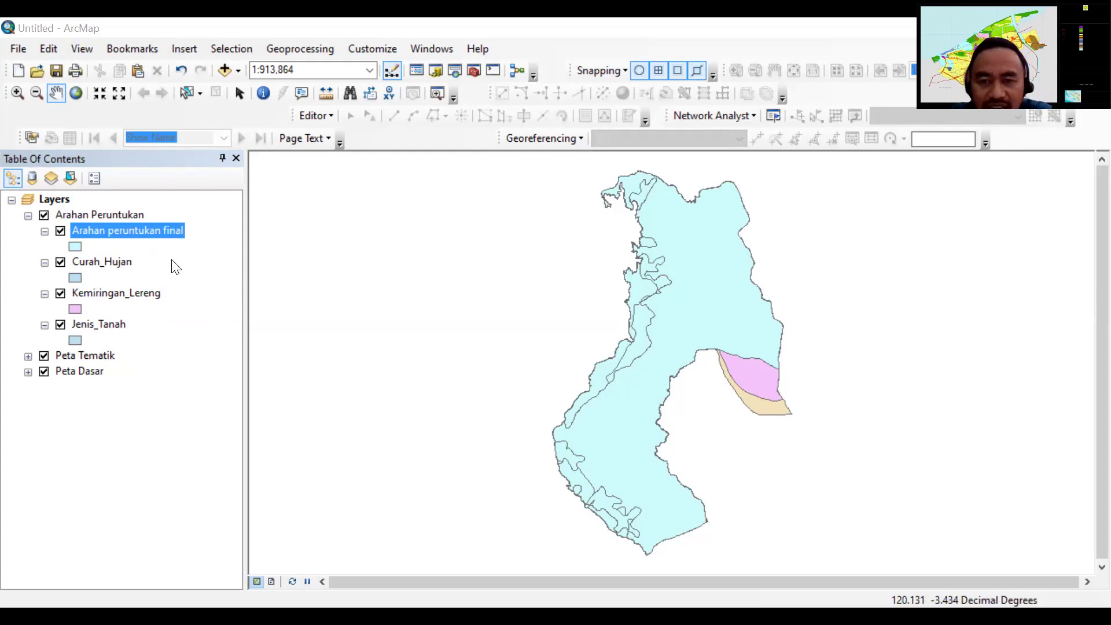
Add a new group layer to the Layers data frame and name it Arahan Lindung.
right_click(63, 201)
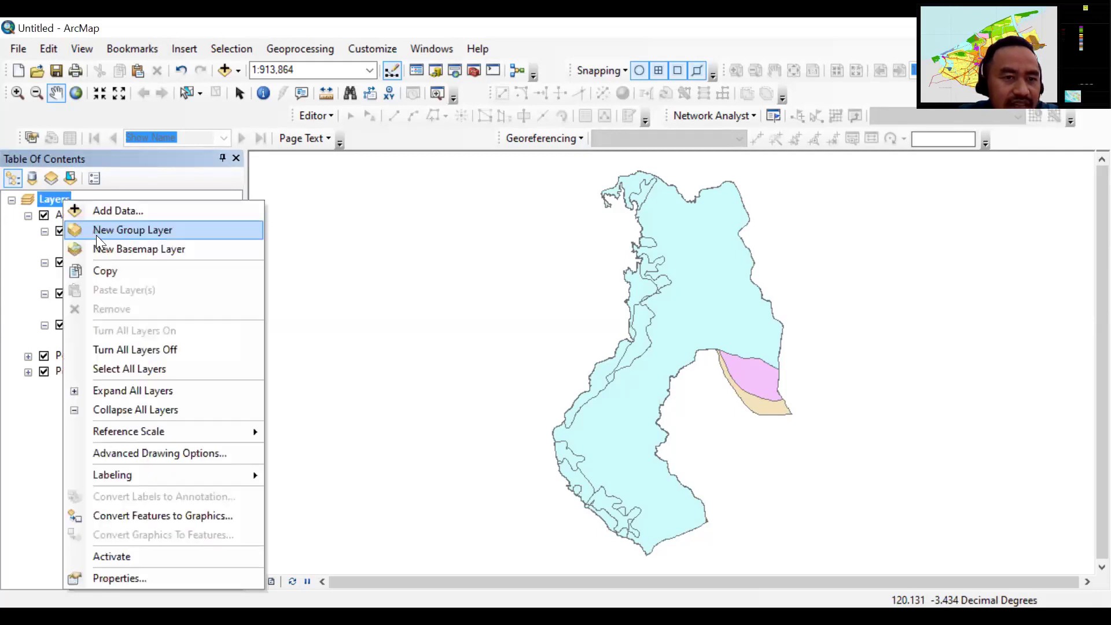
click(102, 231)
click(104, 217)
text(Ar)
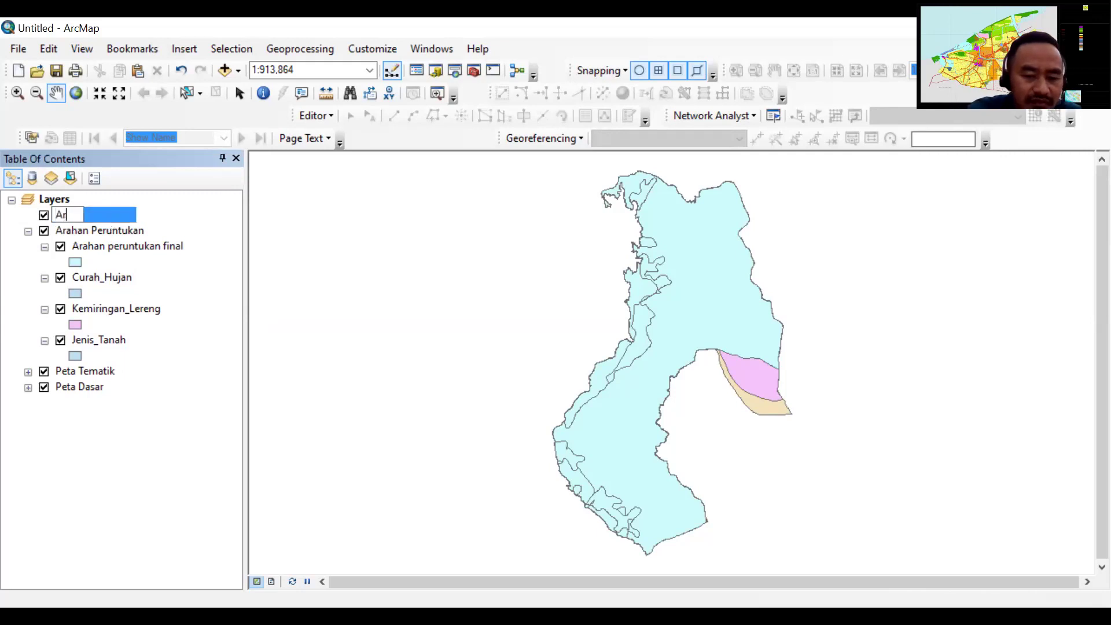
text(ahan Lindung)
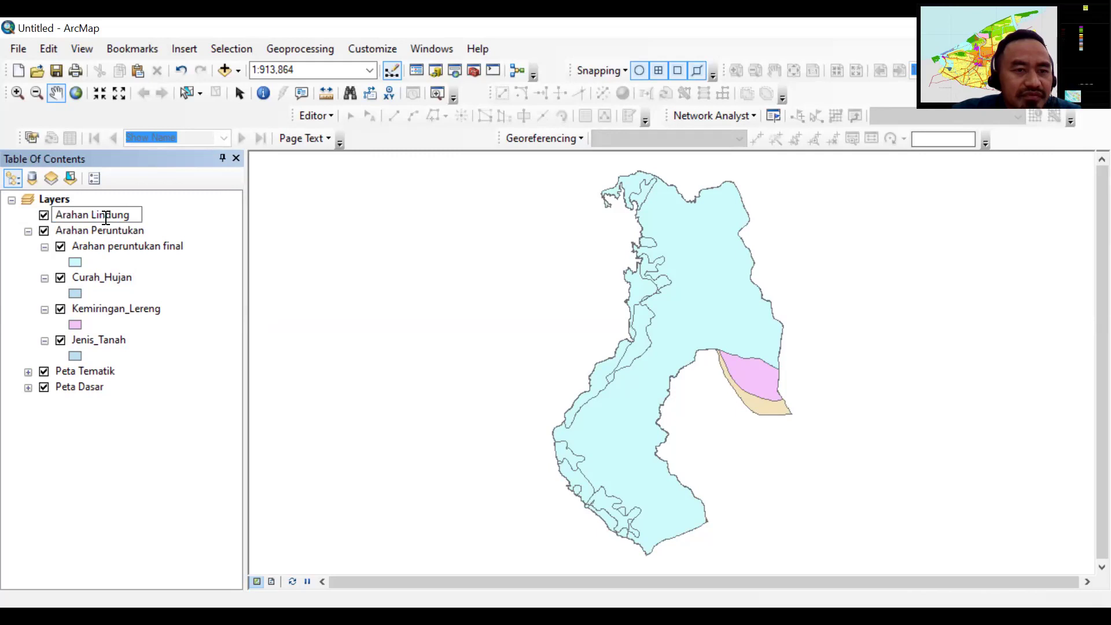
key(Return)
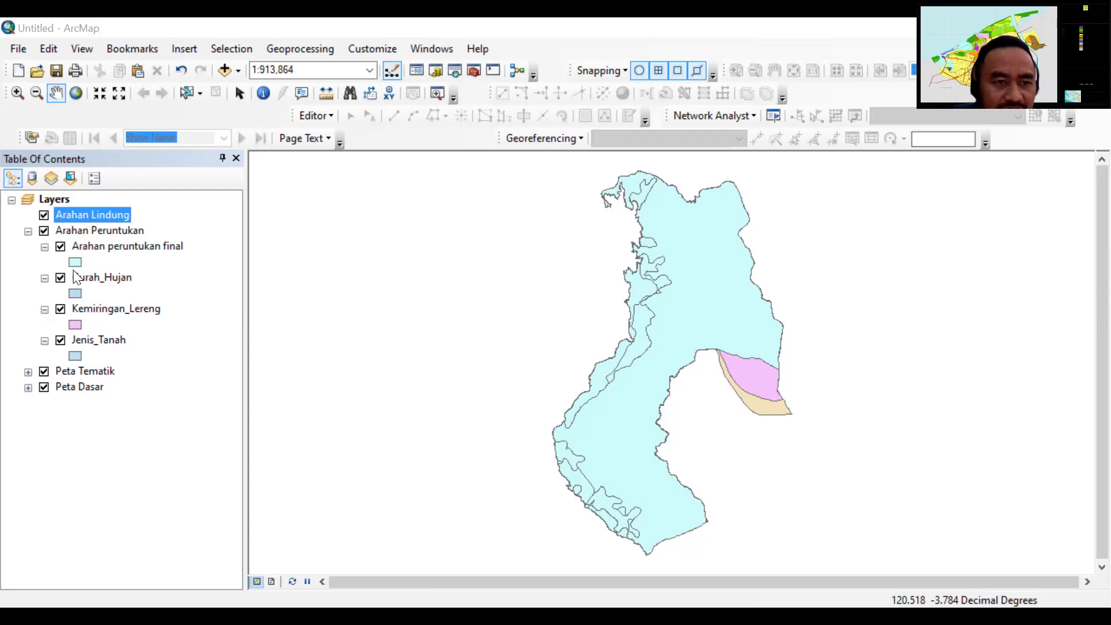
Rename the Arahan Lindung group layer as Lindung Setempat.
click(78, 214)
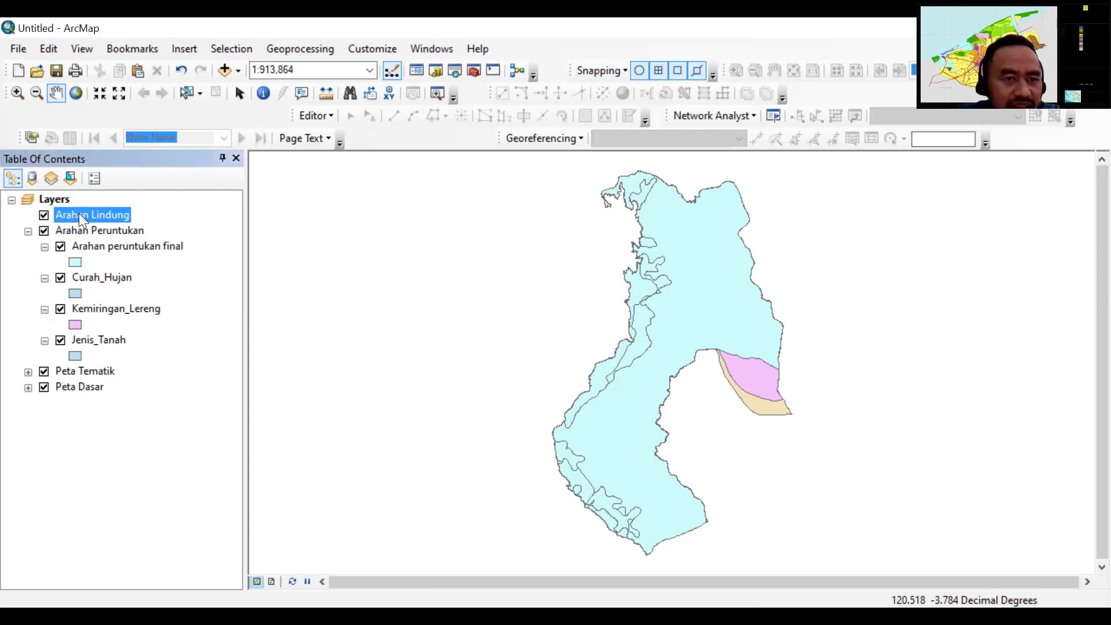
click(83, 214)
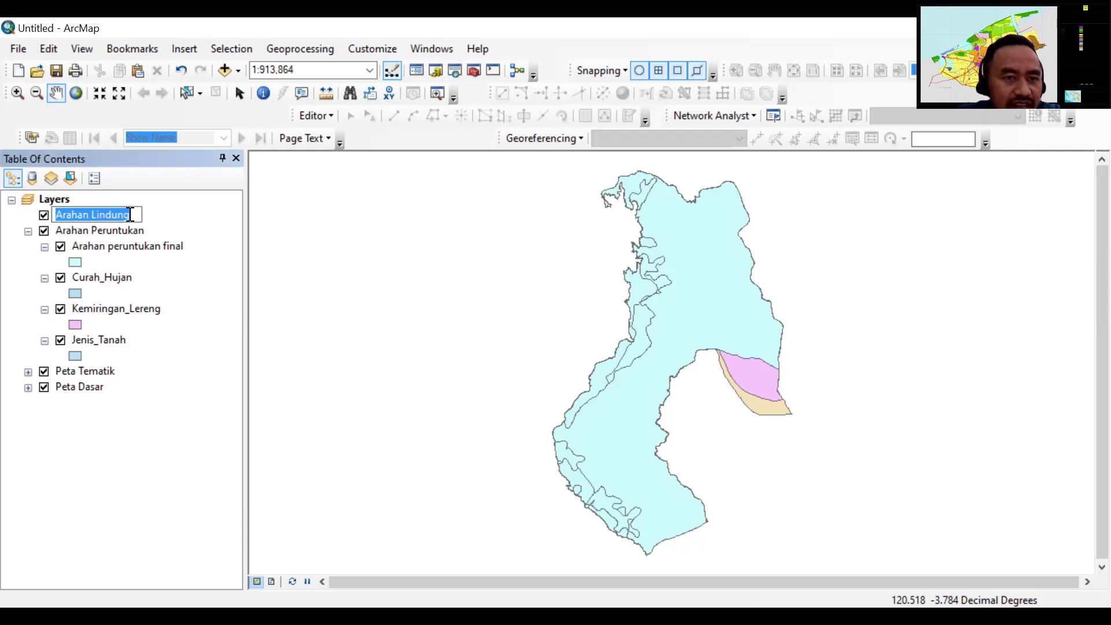
text(Li)
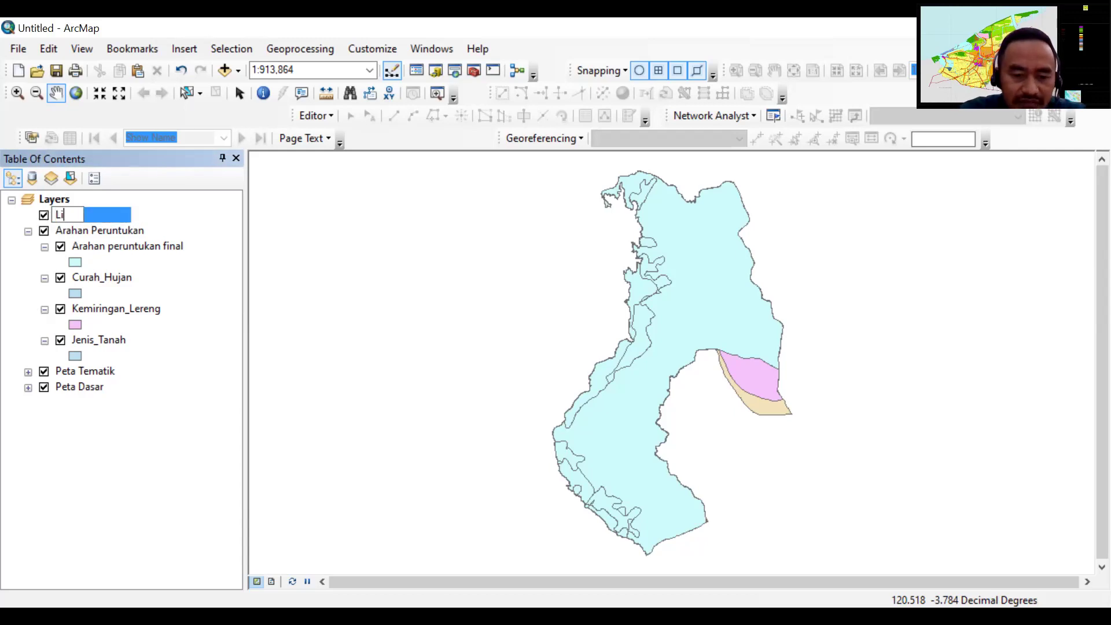
text(ndung Sete)
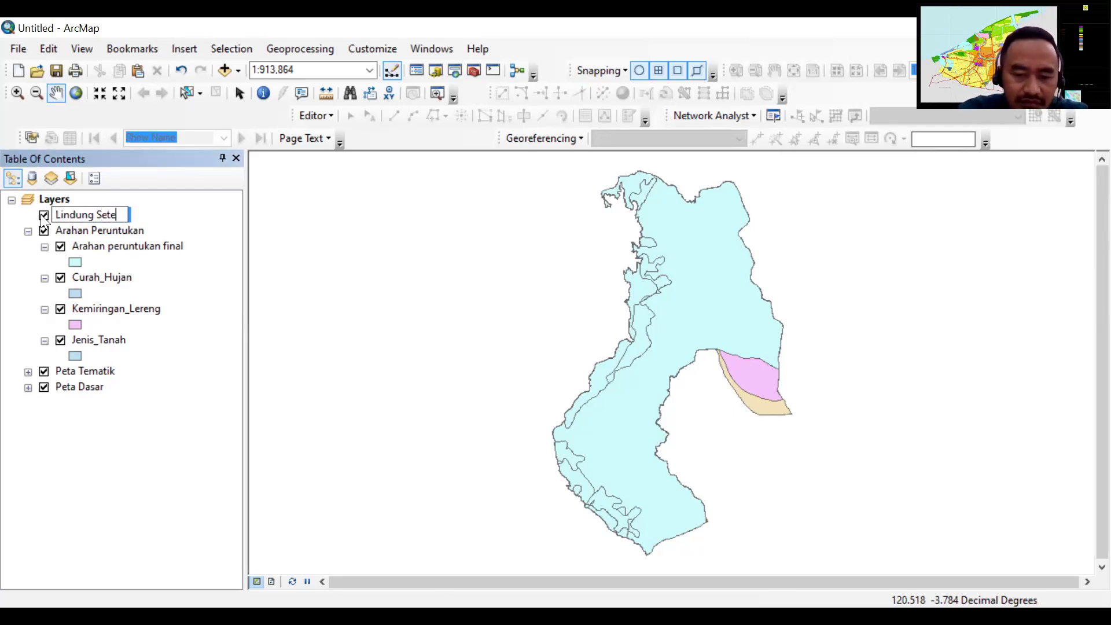
text(mpat)
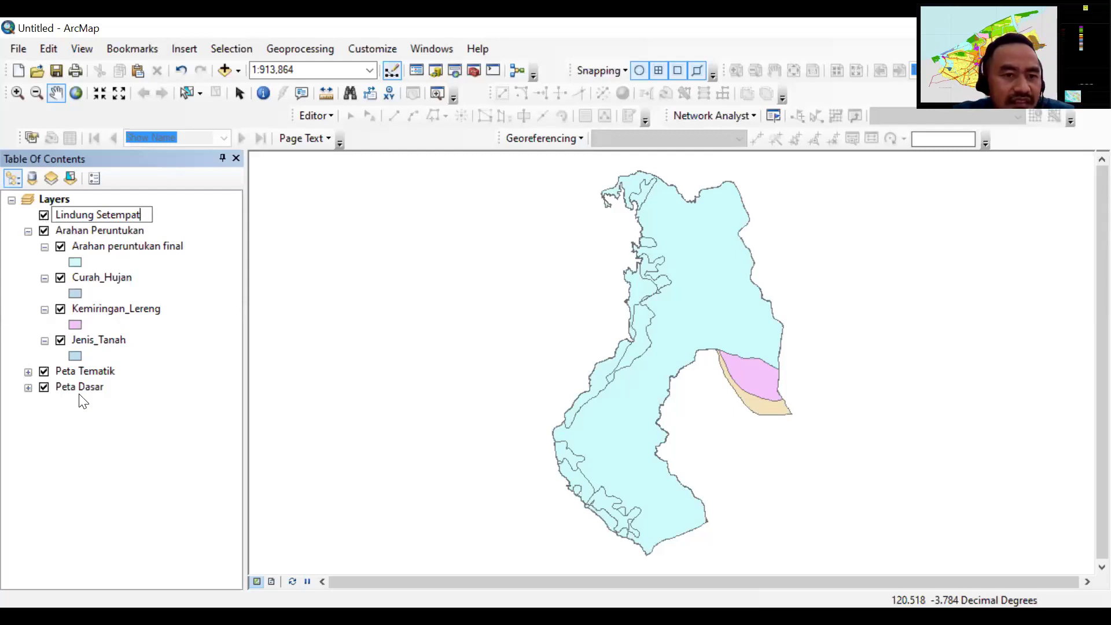
key(Return)
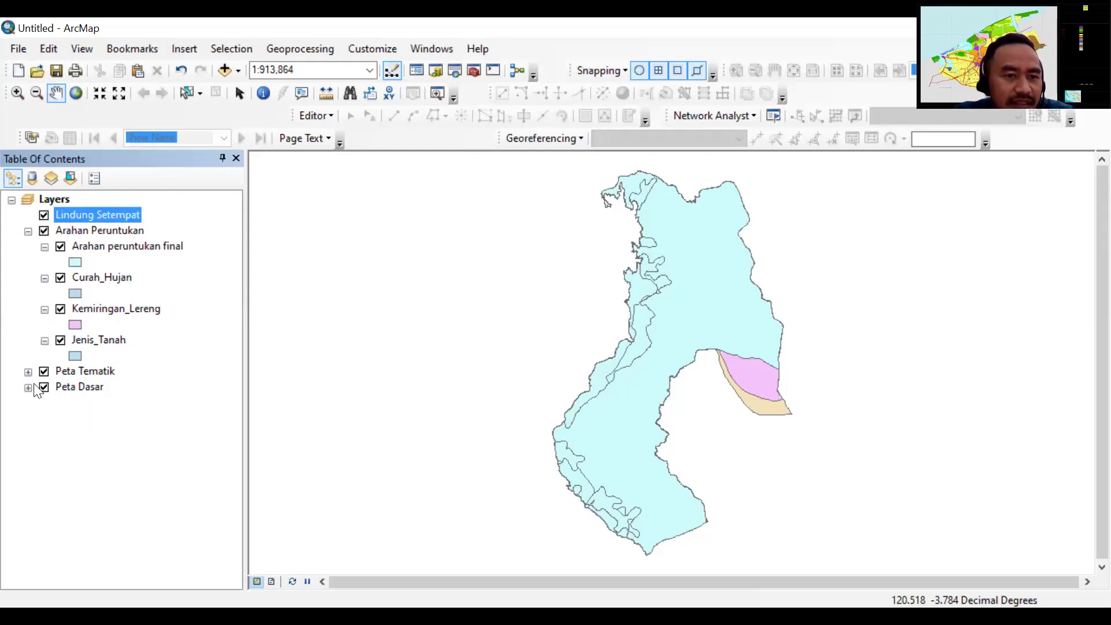
Copy Sungai_Kecil, Sungai_Besar and Garis_Pantai from the Peta Dasar group into the Lindung Setempat group.
click(28, 230)
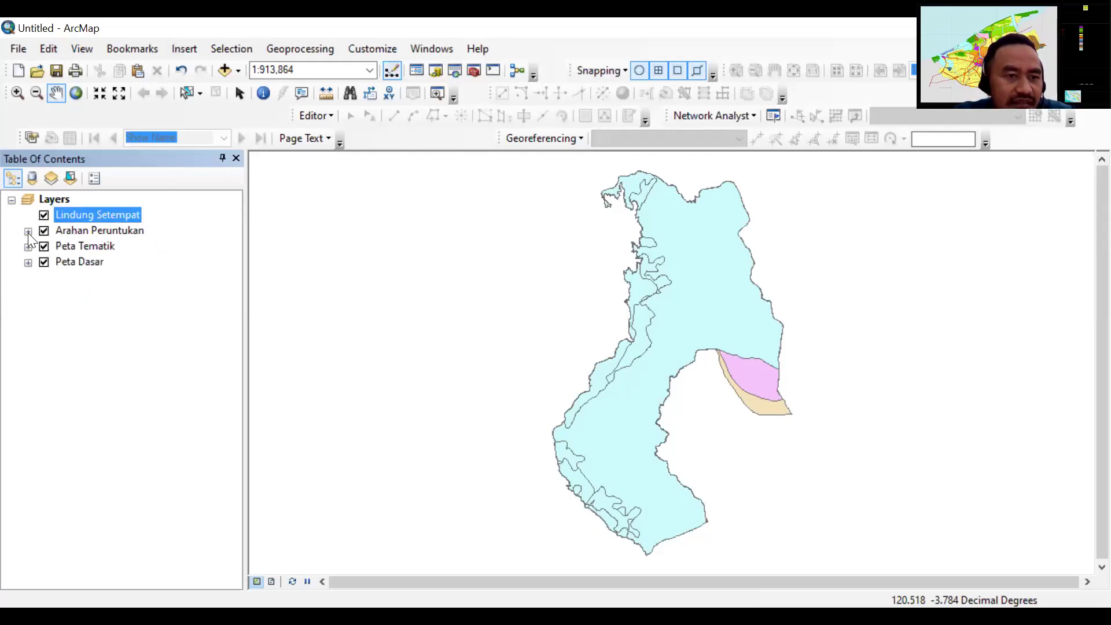
click(27, 263)
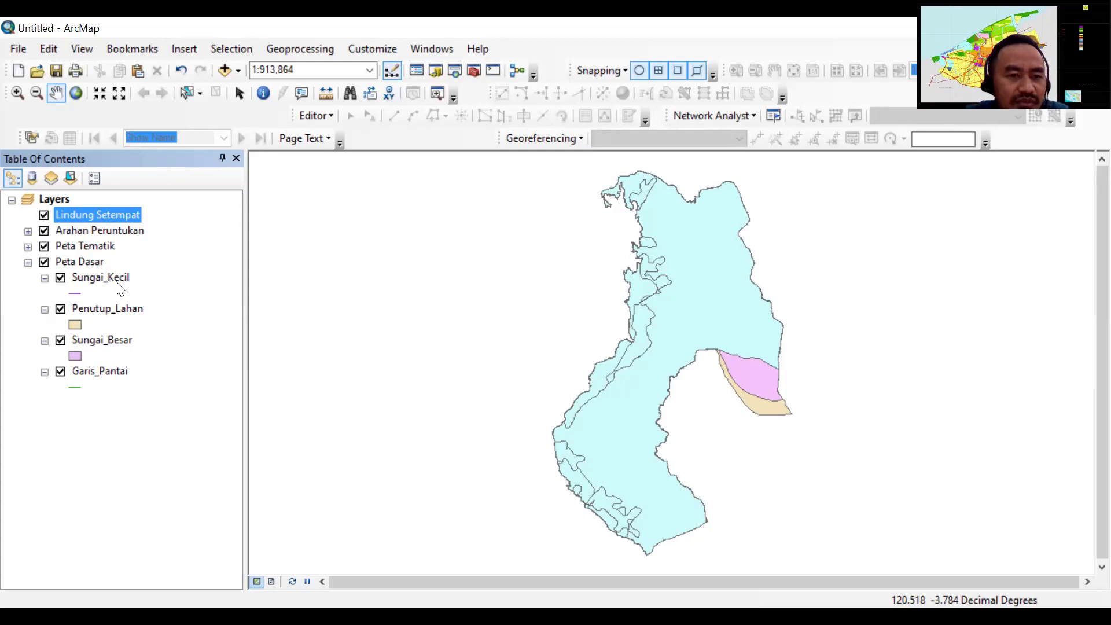
click(100, 279)
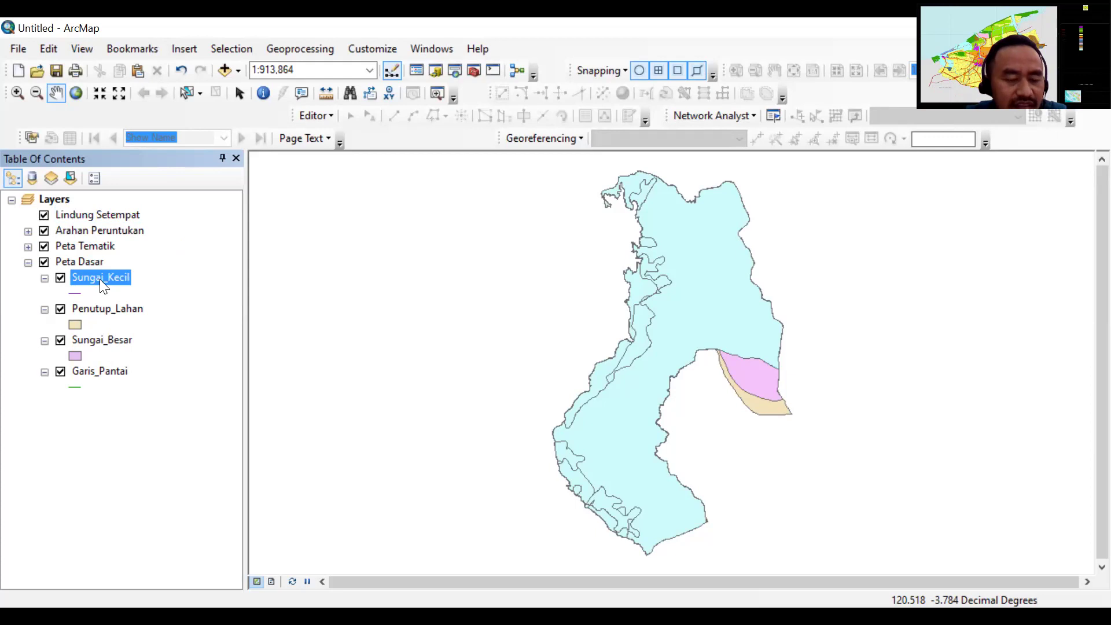
ctrl+click(111, 342)
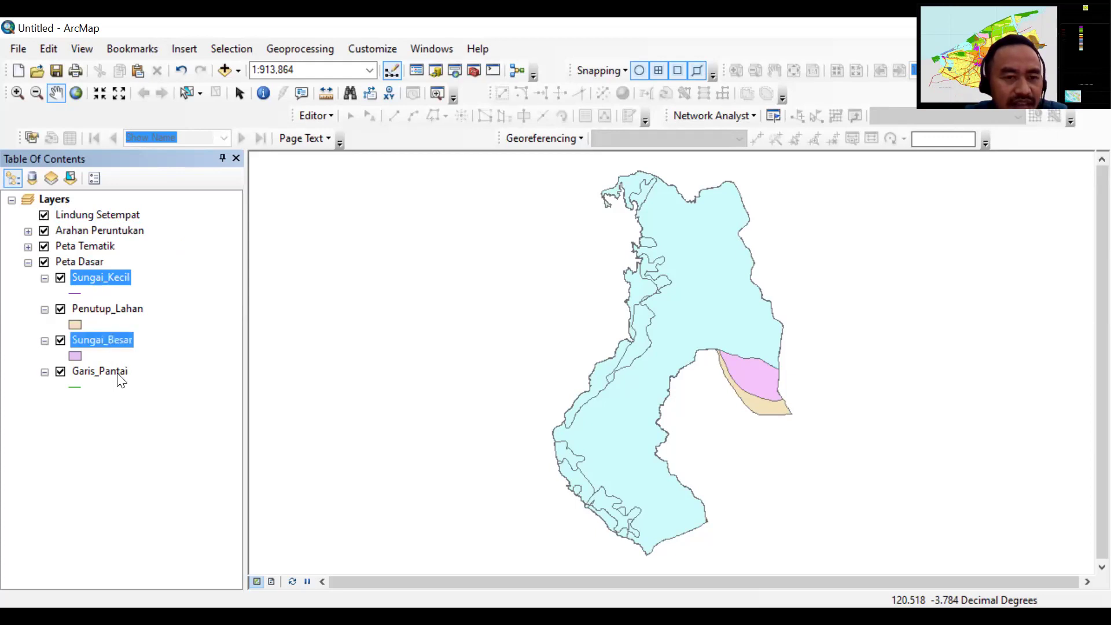
ctrl+click(116, 373)
right_click(114, 276)
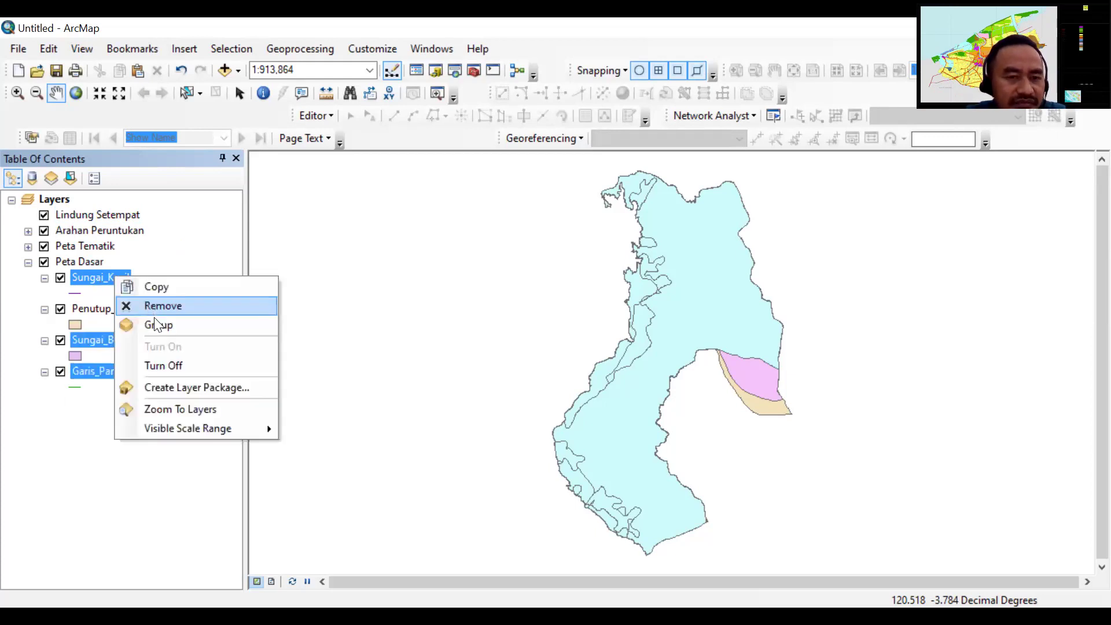
click(165, 289)
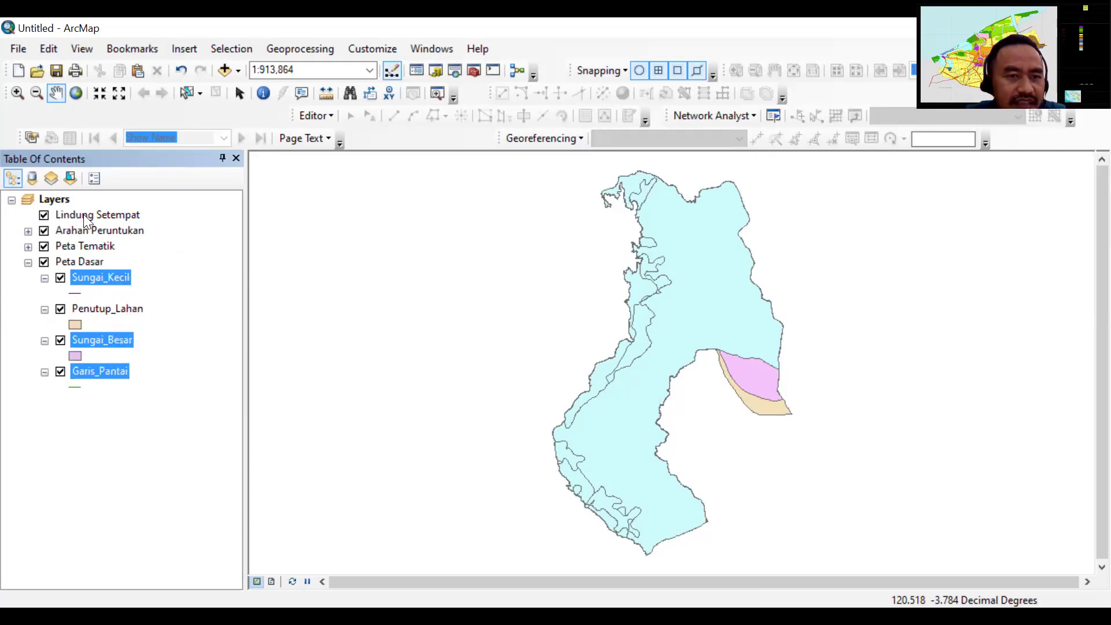
click(84, 214)
right_click(83, 214)
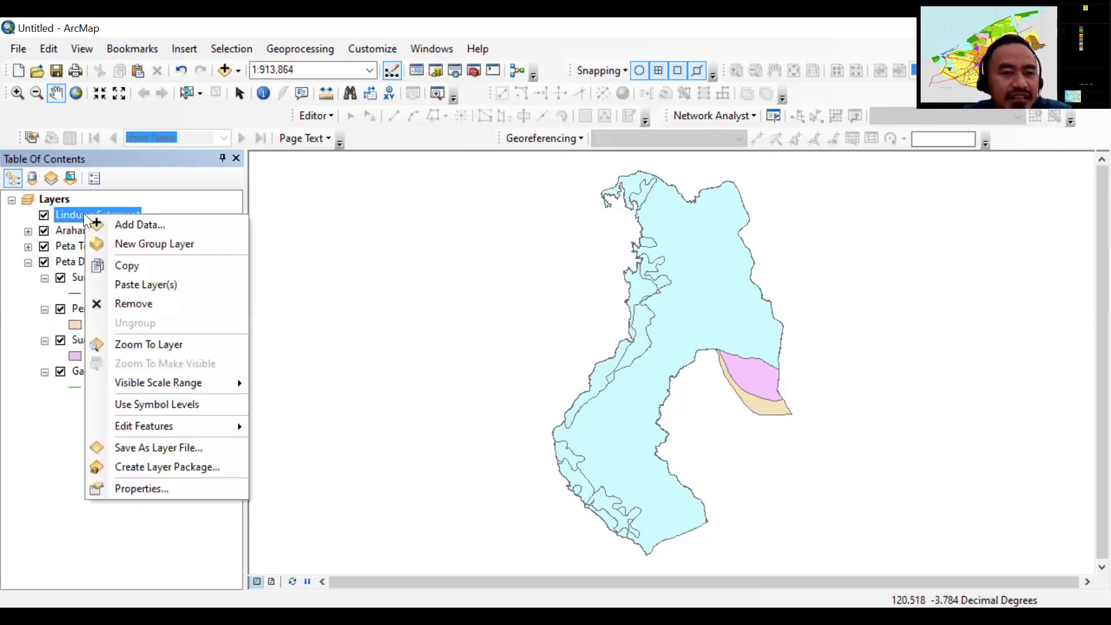
click(124, 283)
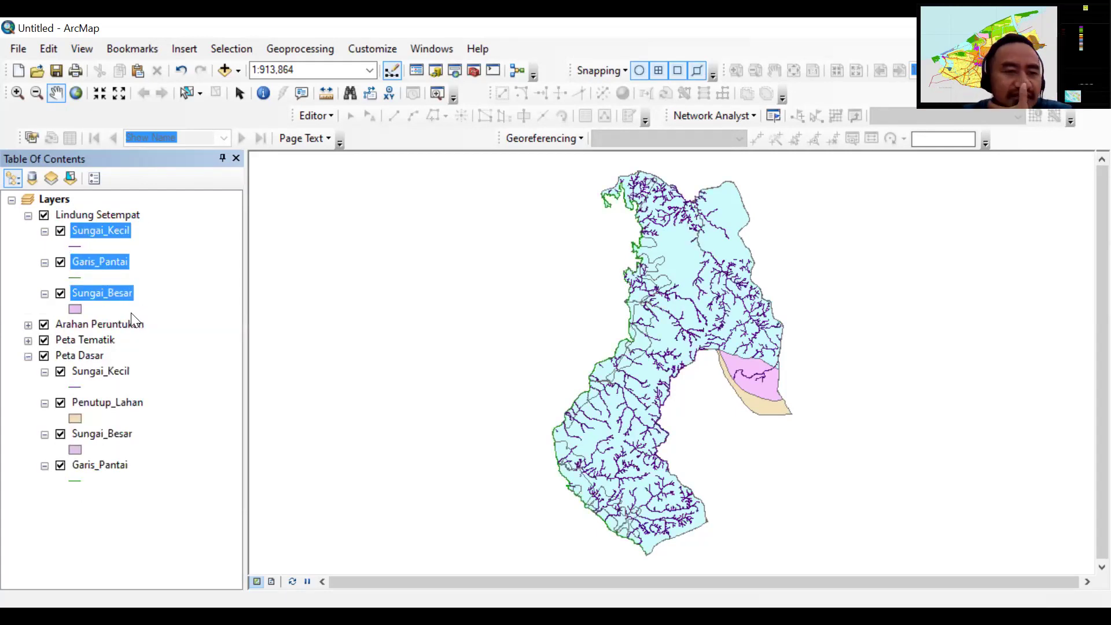
Turn off the visibility of the Peta Dasar, Peta Tematik and Arahan Peruntukan groups and clear the layer selection.
click(44, 356)
click(44, 340)
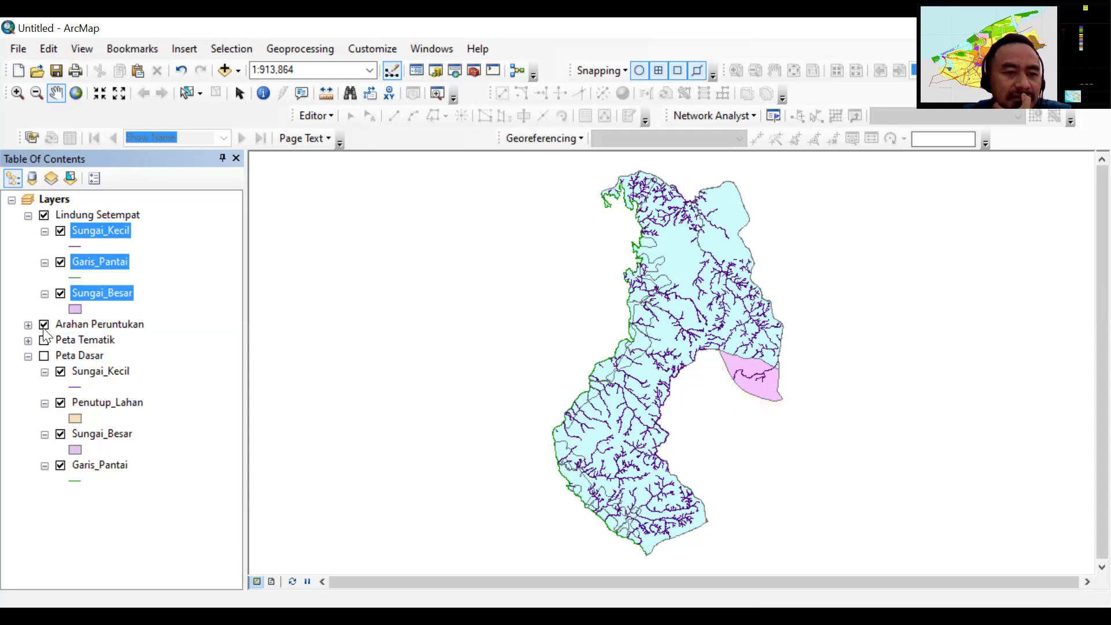
click(44, 325)
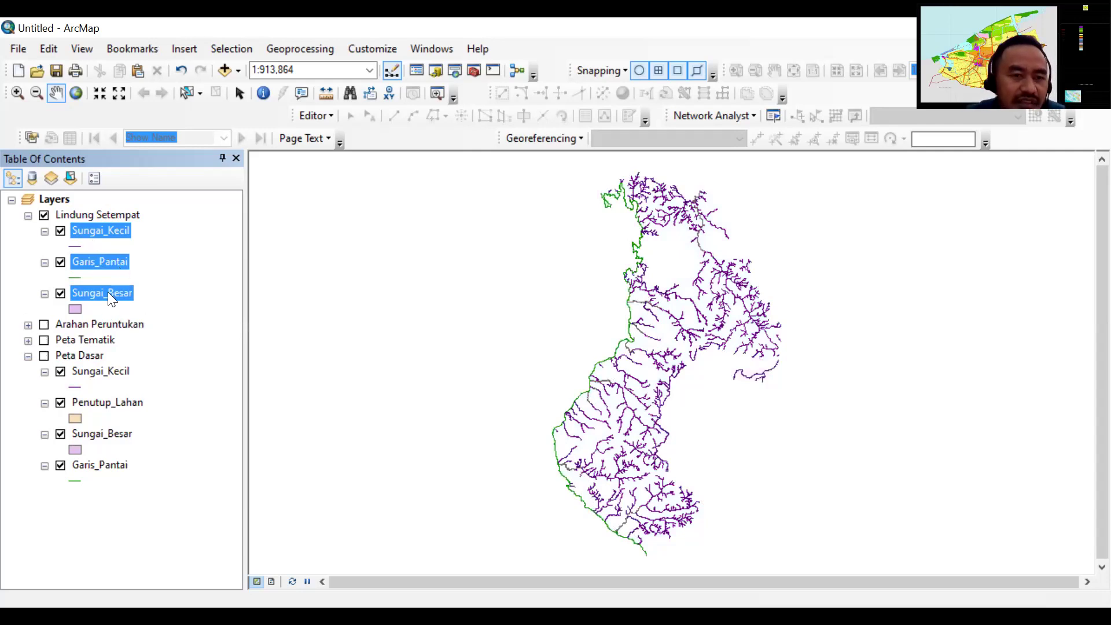
drag(93, 291, 92, 251)
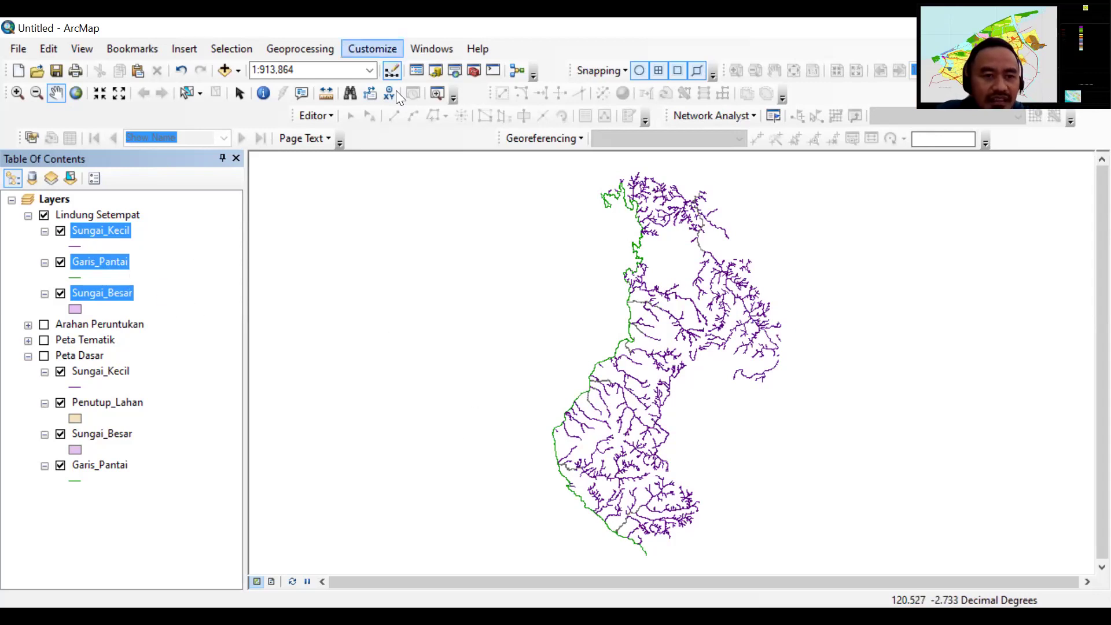
click(110, 518)
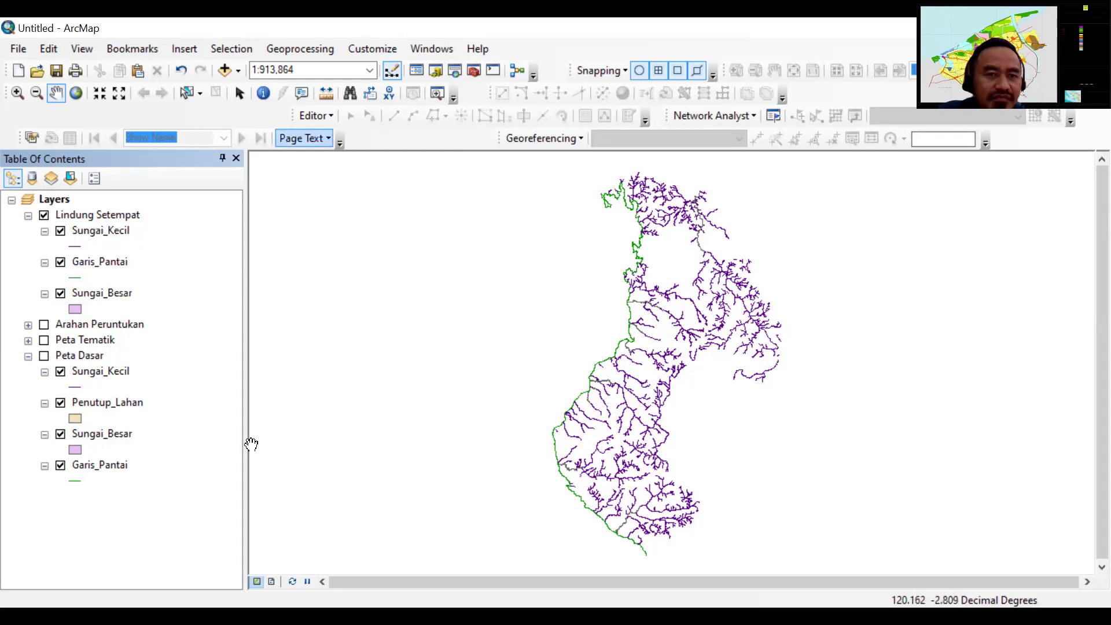
Start the Buffer tool with Garis_Pantai from the Lindung Setempat group as the input features.
click(313, 49)
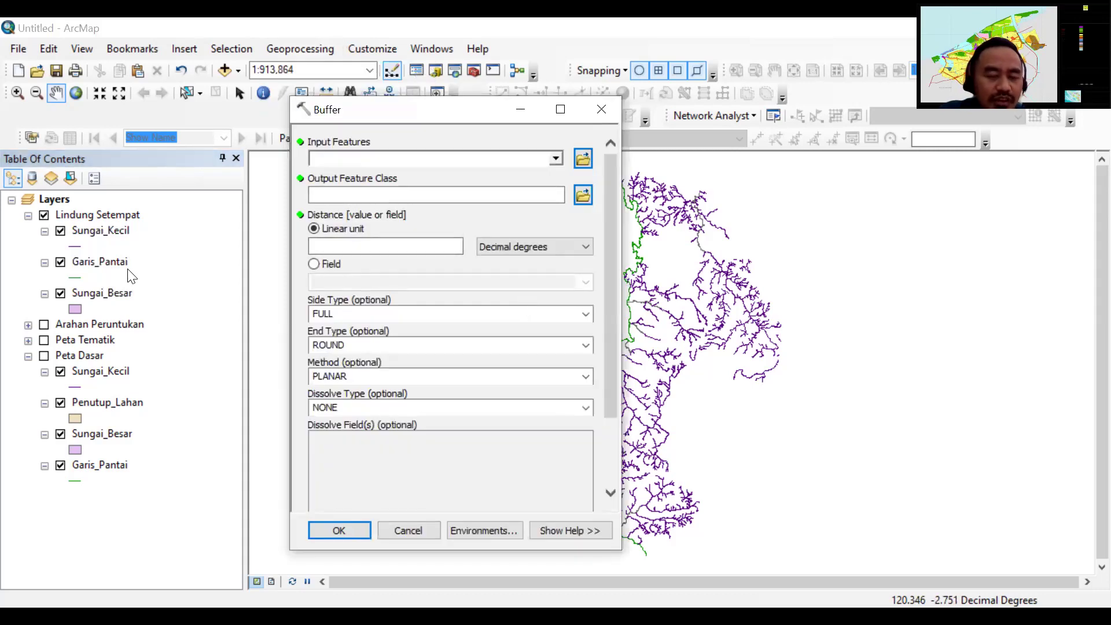
click(554, 156)
scroll(457, 197, up, 2)
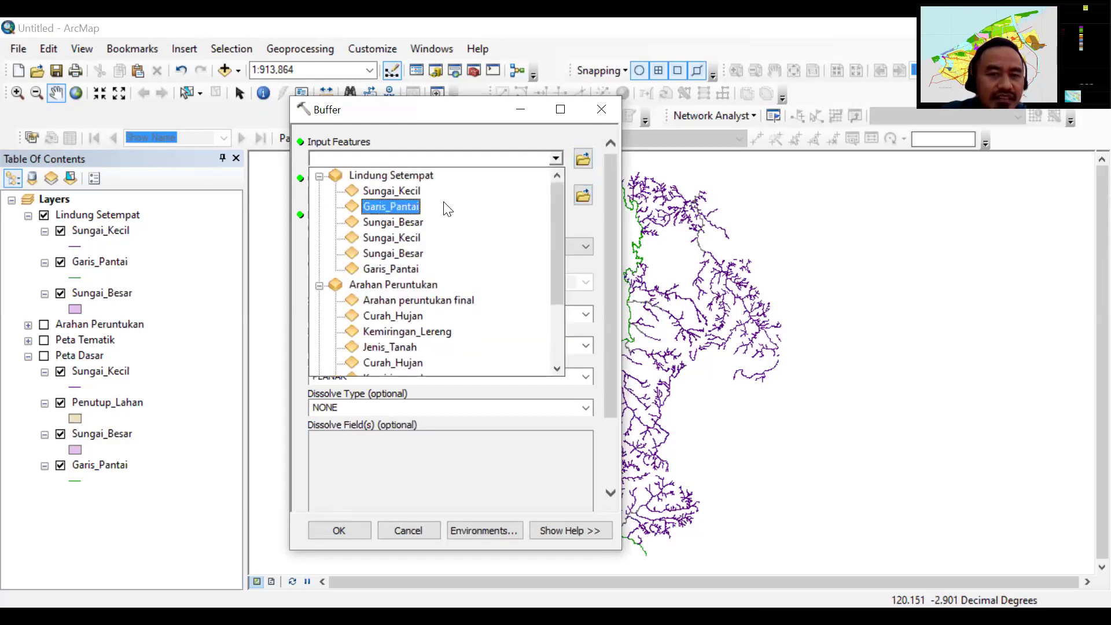
click(411, 207)
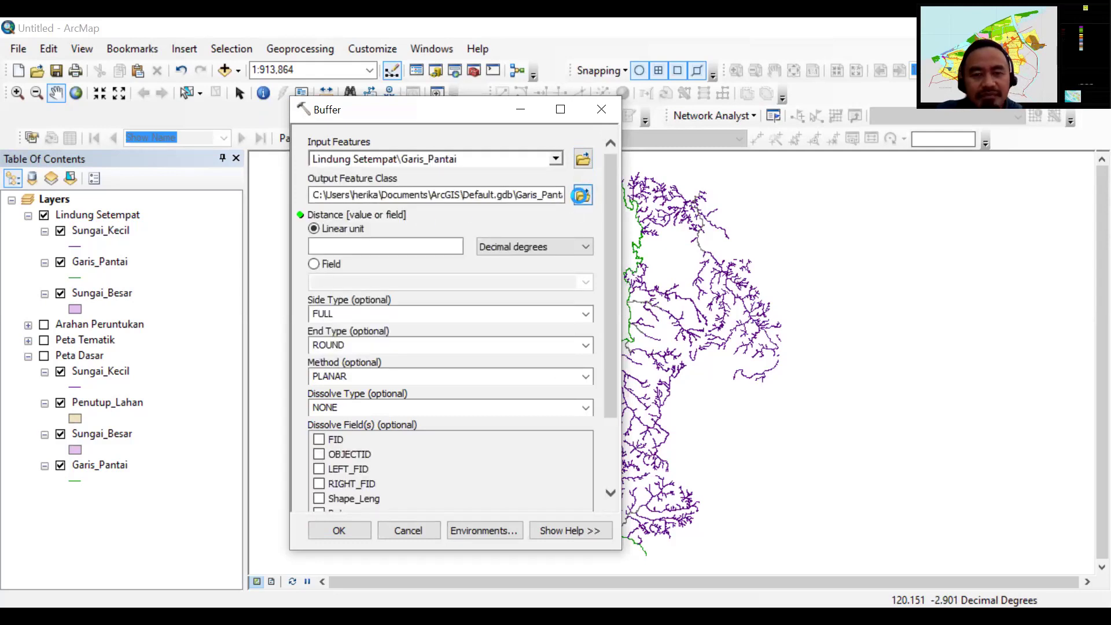
Set the Buffer output to "Buffer garis pantai 200 meter" in the Hasil folder.
click(581, 196)
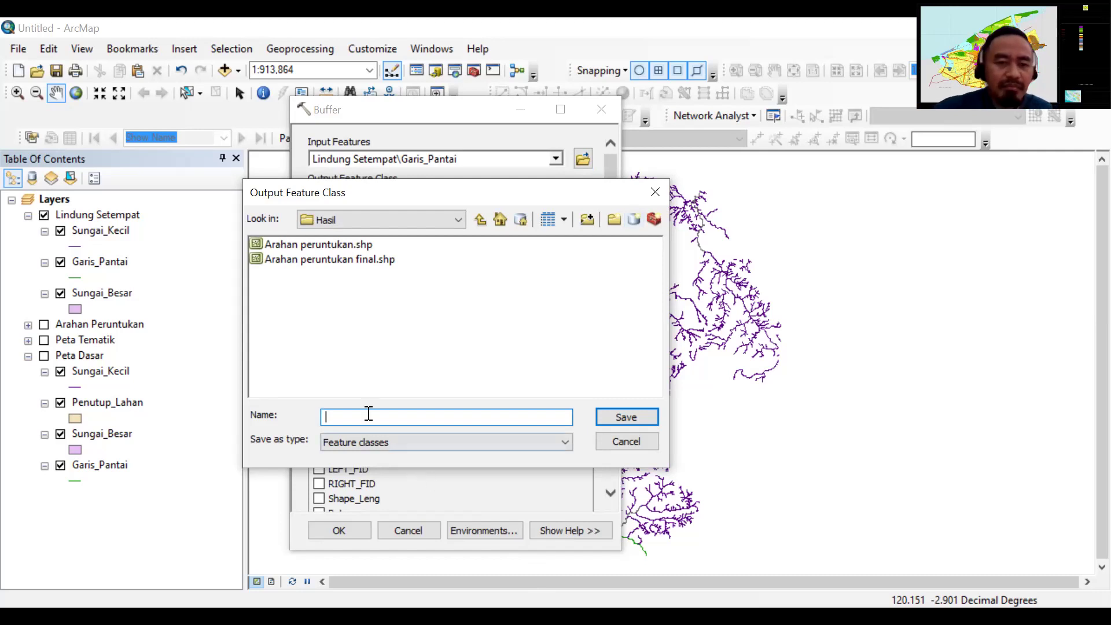
text(Buffer )
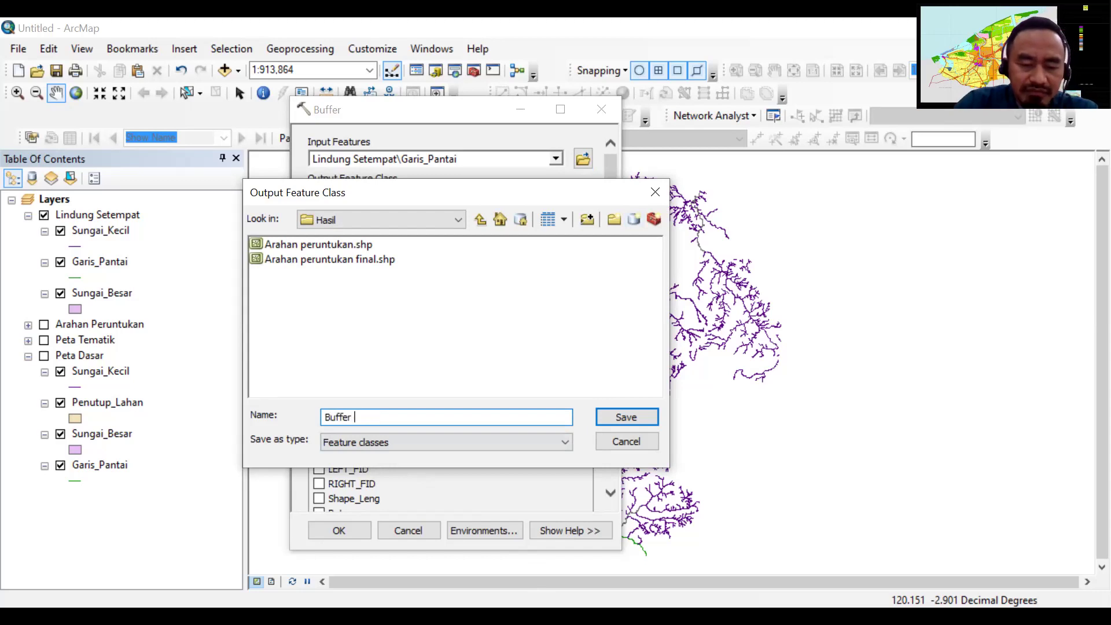
text(garis pantai 200 meter)
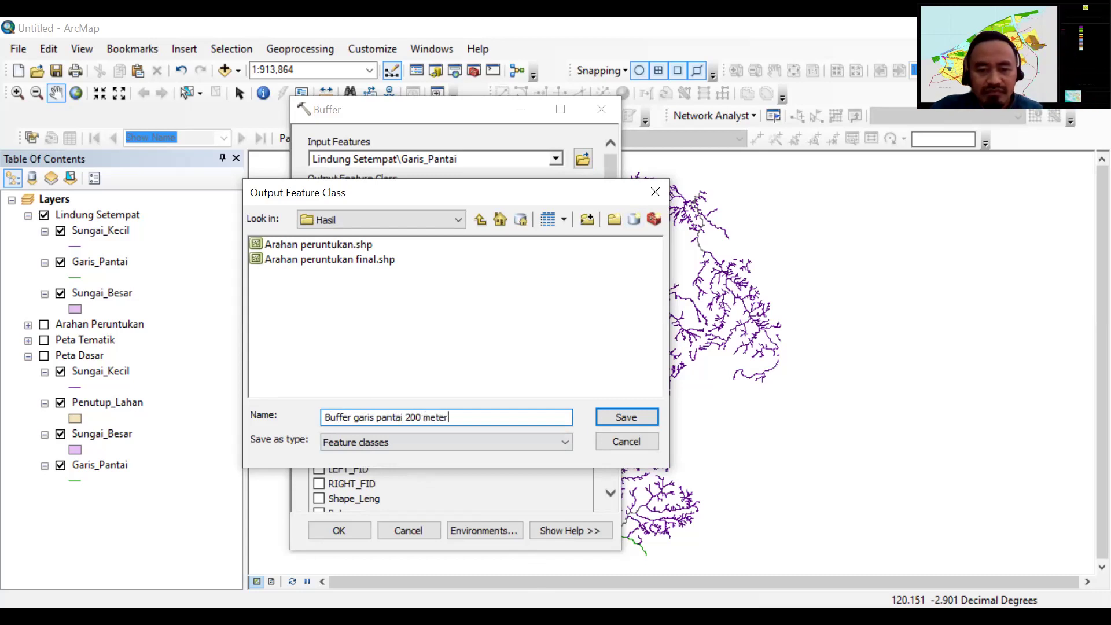
key(Return)
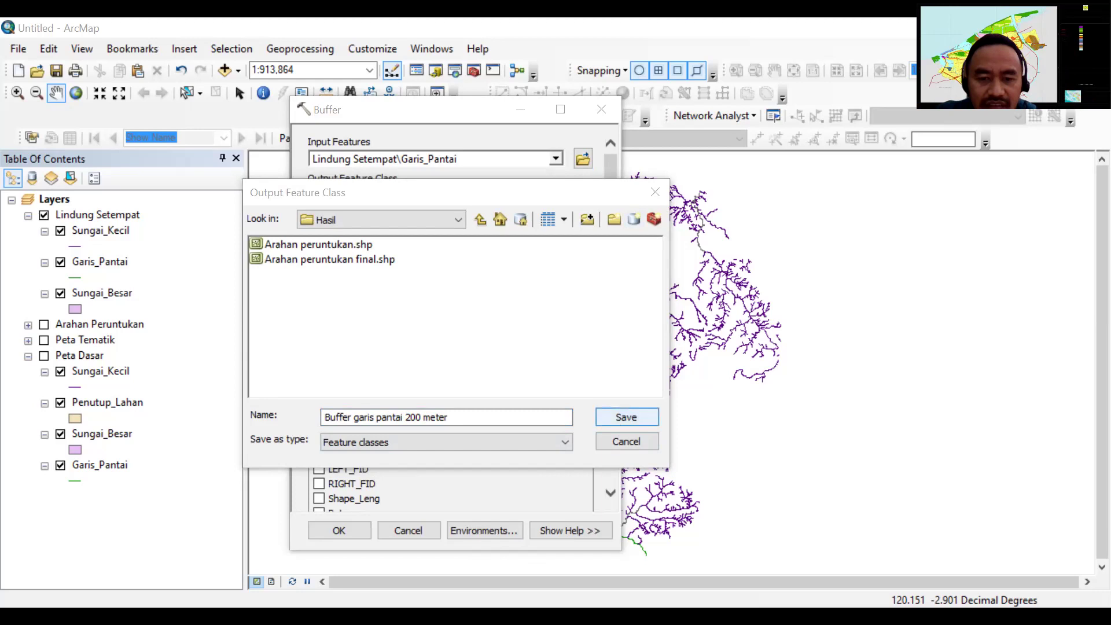
click(613, 417)
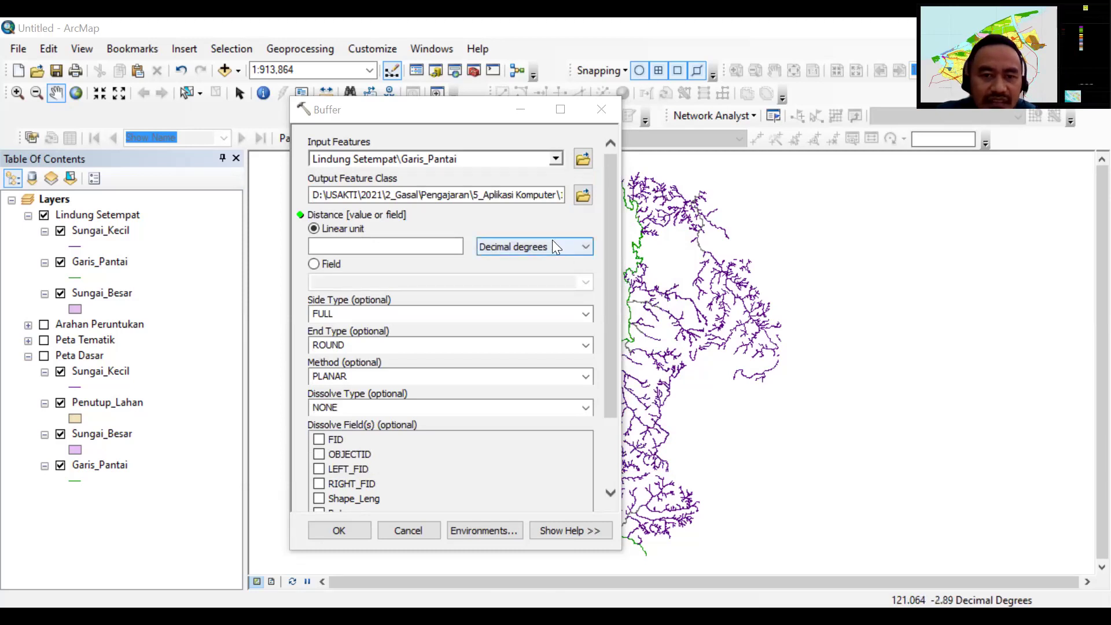
Set the coastline buffer distance to a linear unit of 200 Meters.
click(445, 244)
text(200)
click(552, 245)
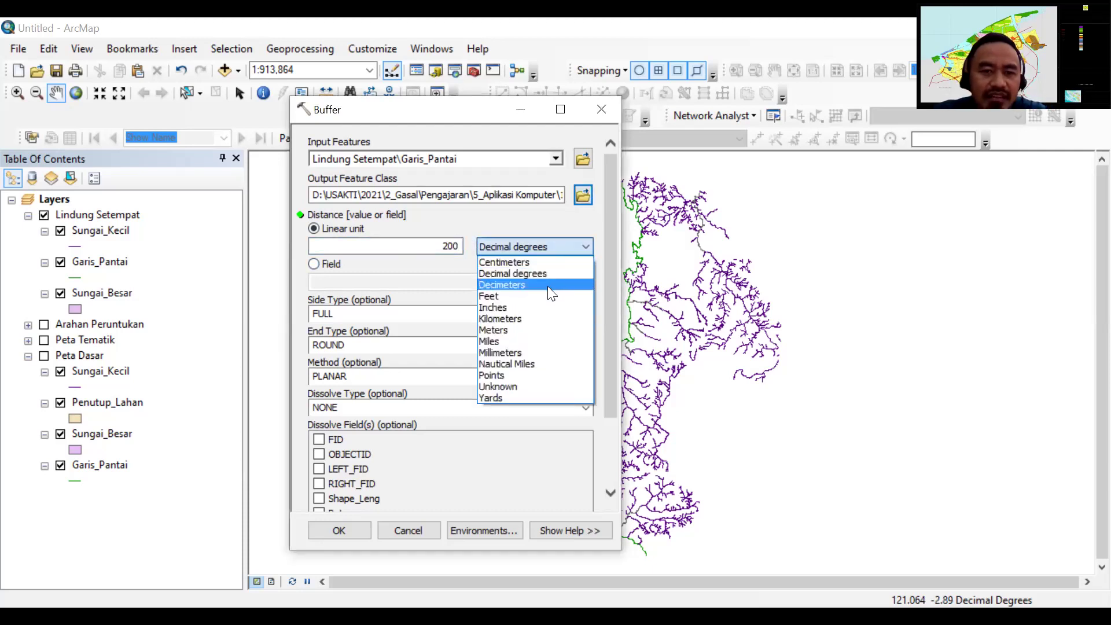
click(535, 328)
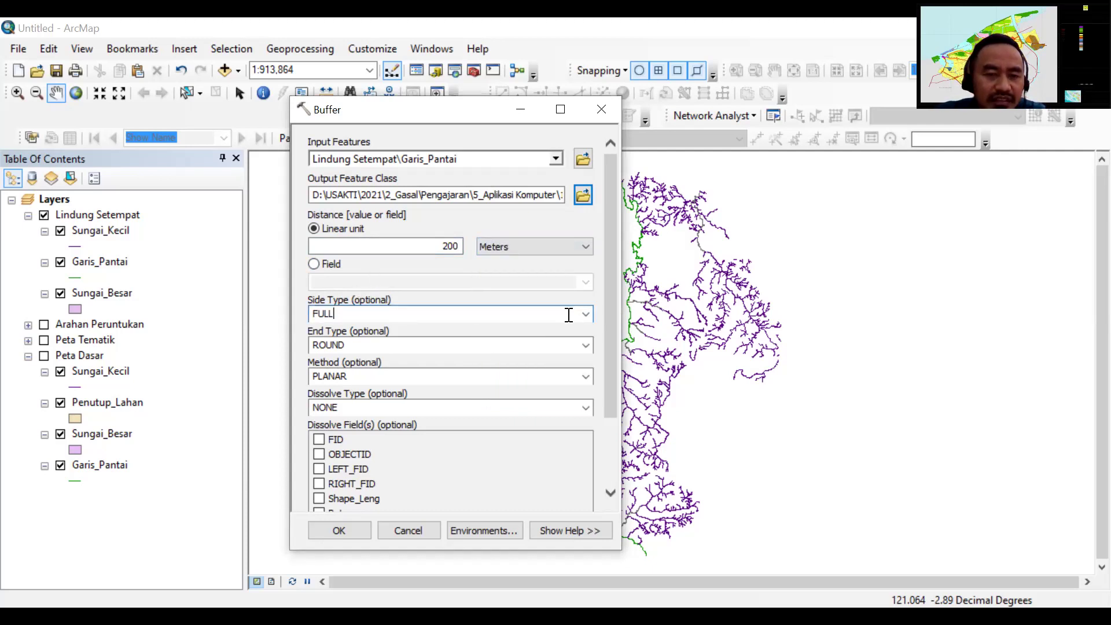
Set the coastline buffer's side type to RIGHT and end type to FLAT, and run the Buffer tool.
click(588, 316)
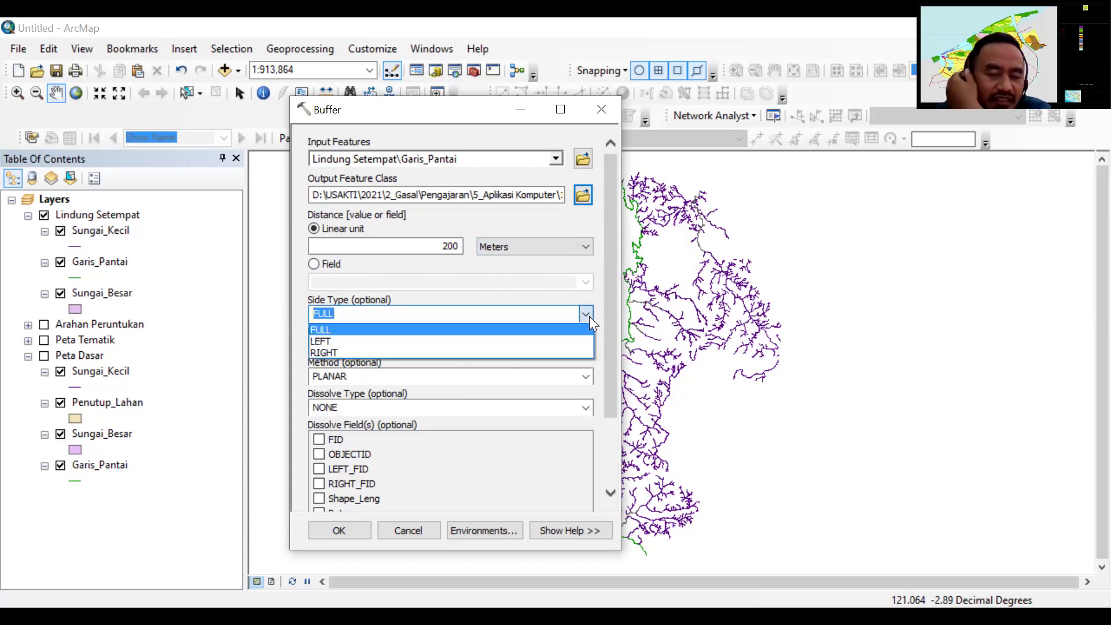
click(555, 351)
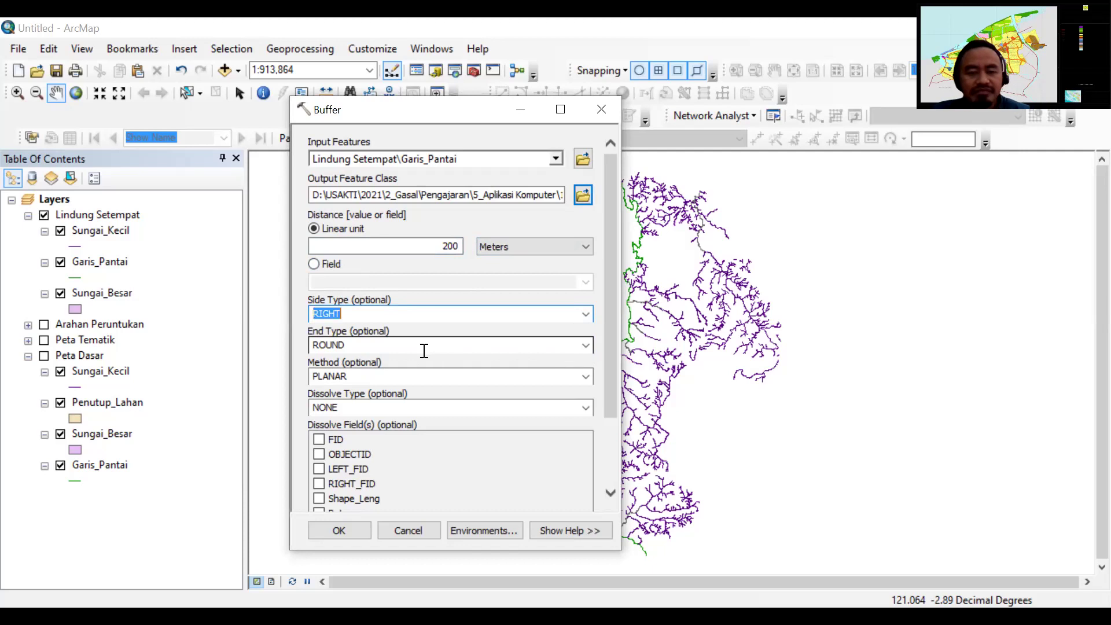
click(461, 345)
click(585, 346)
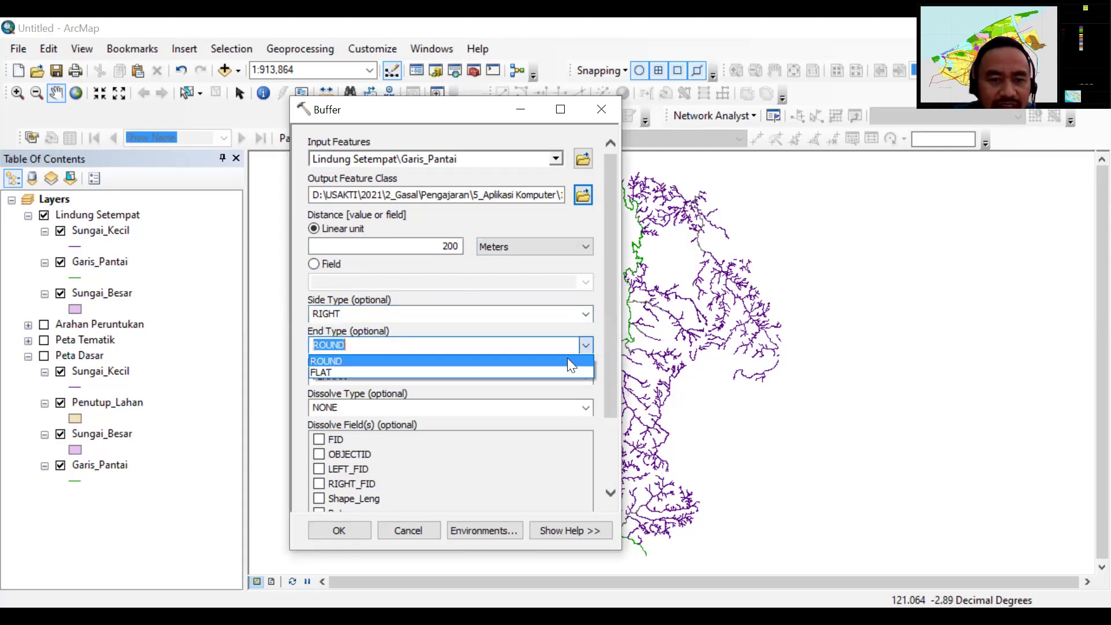
click(550, 372)
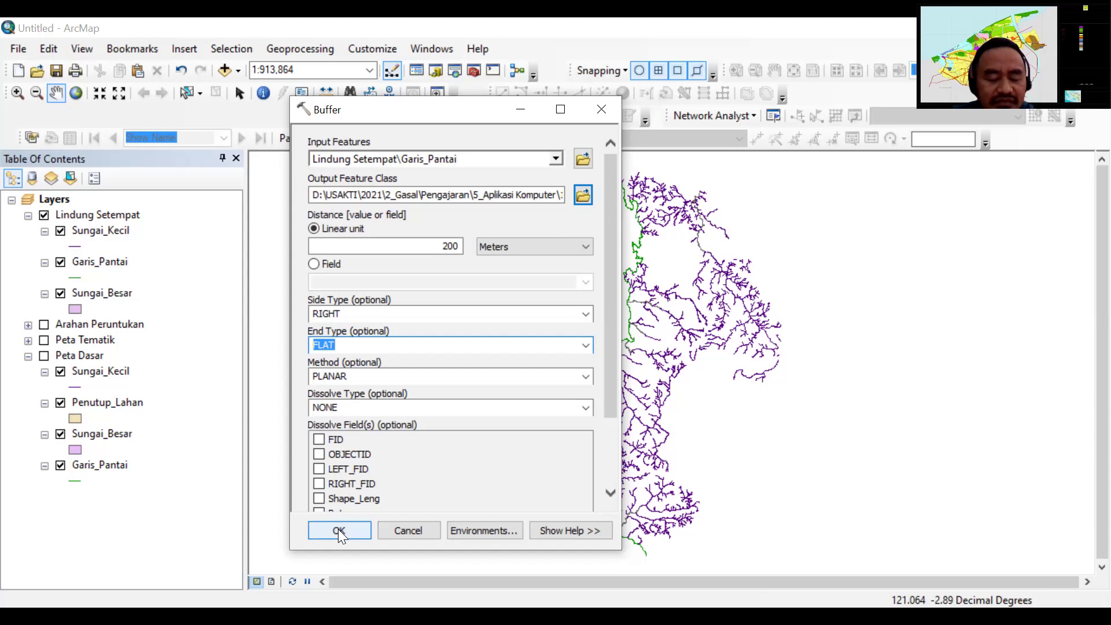
click(339, 530)
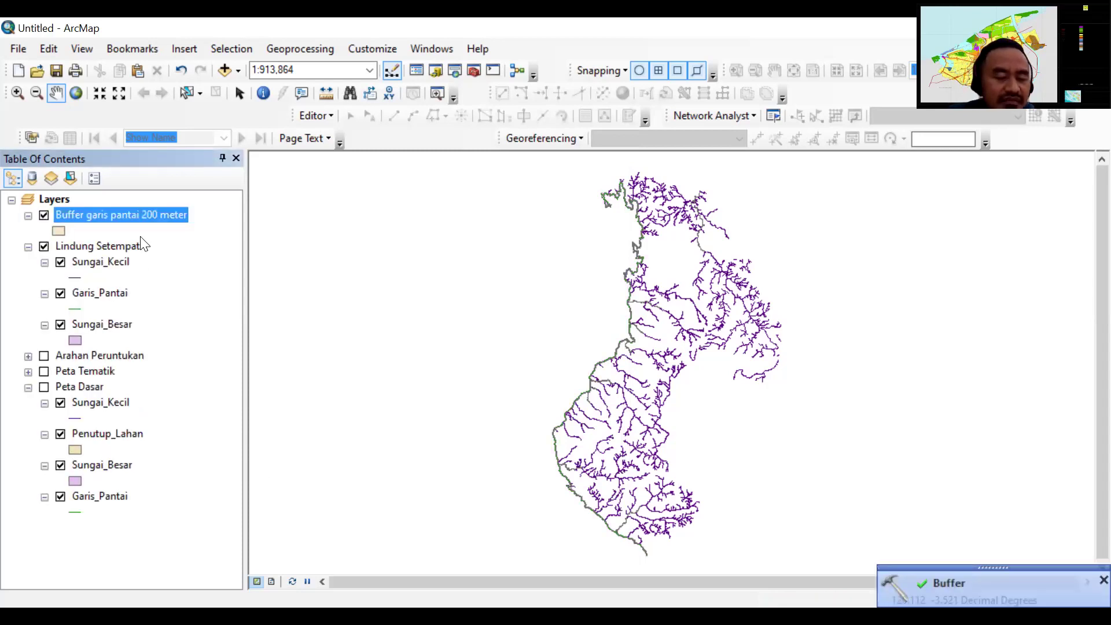
Examine the 200-meter buffer against the Garis_Pantai coastline up close by toggling the visibility of both layers.
click(263, 92)
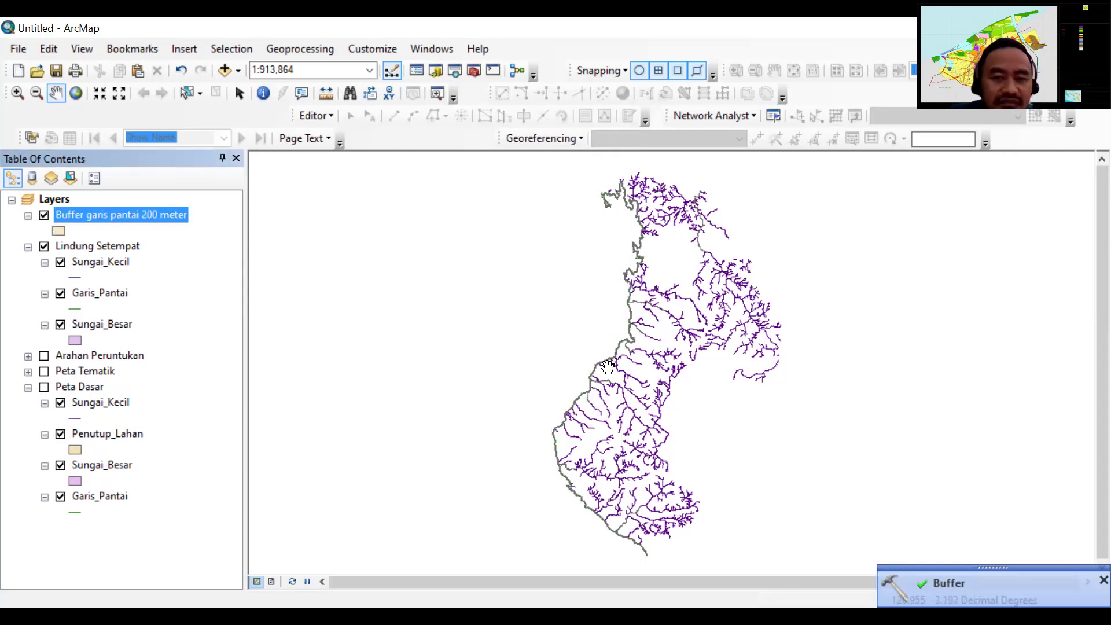
scroll(584, 372, down, 1)
scroll(584, 371, down, 5)
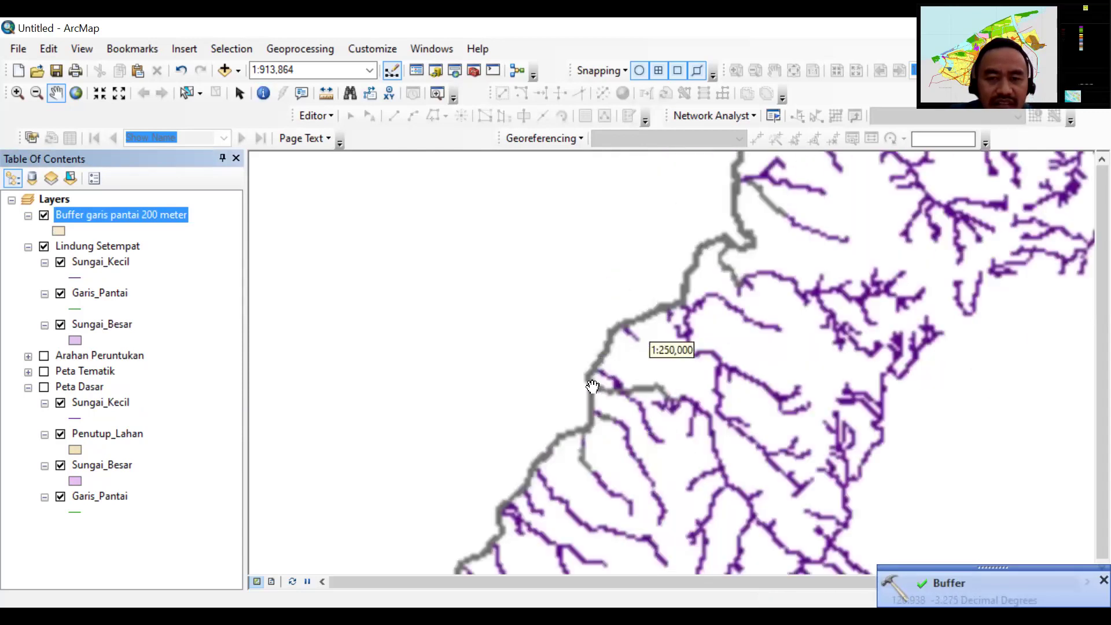
scroll(597, 386, down, 1)
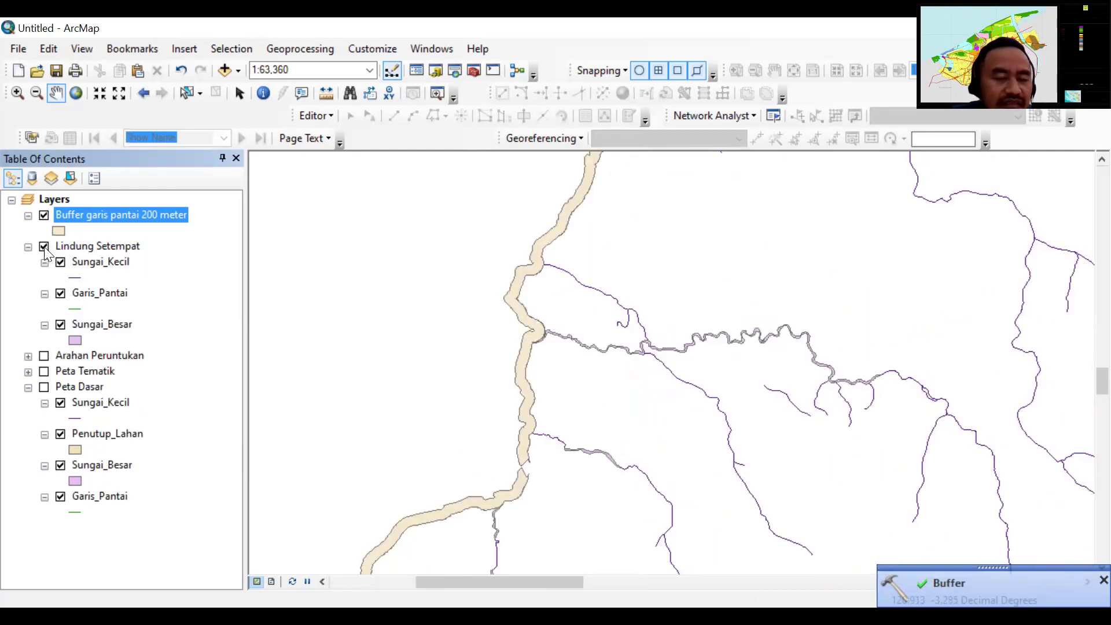
click(60, 294)
click(60, 293)
click(44, 214)
click(44, 214)
click(43, 215)
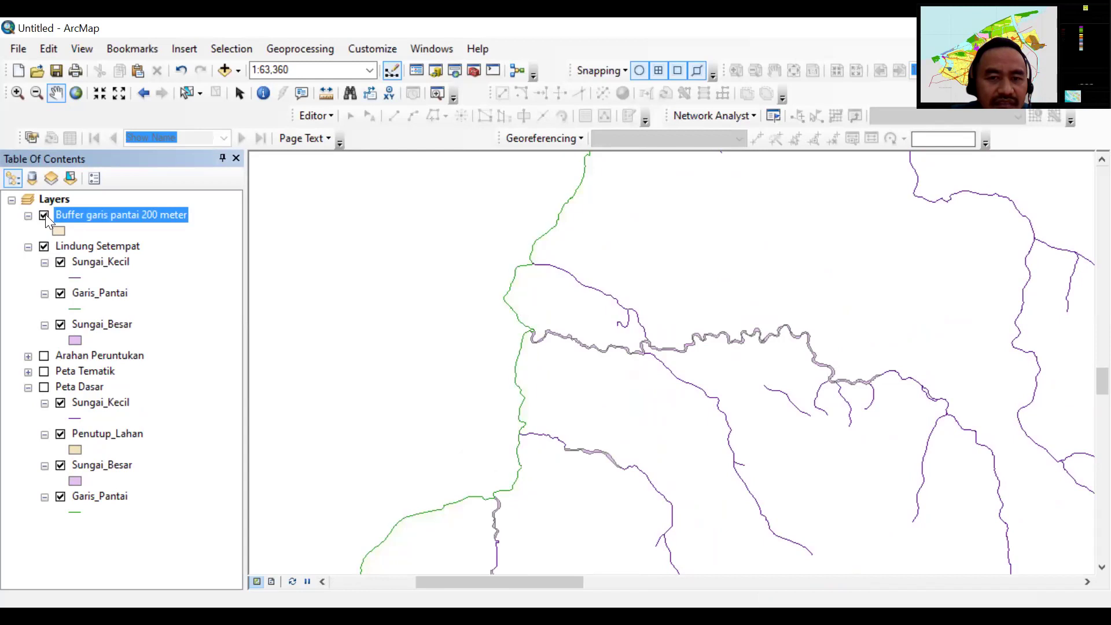
click(44, 215)
click(60, 294)
click(60, 293)
click(46, 215)
click(46, 216)
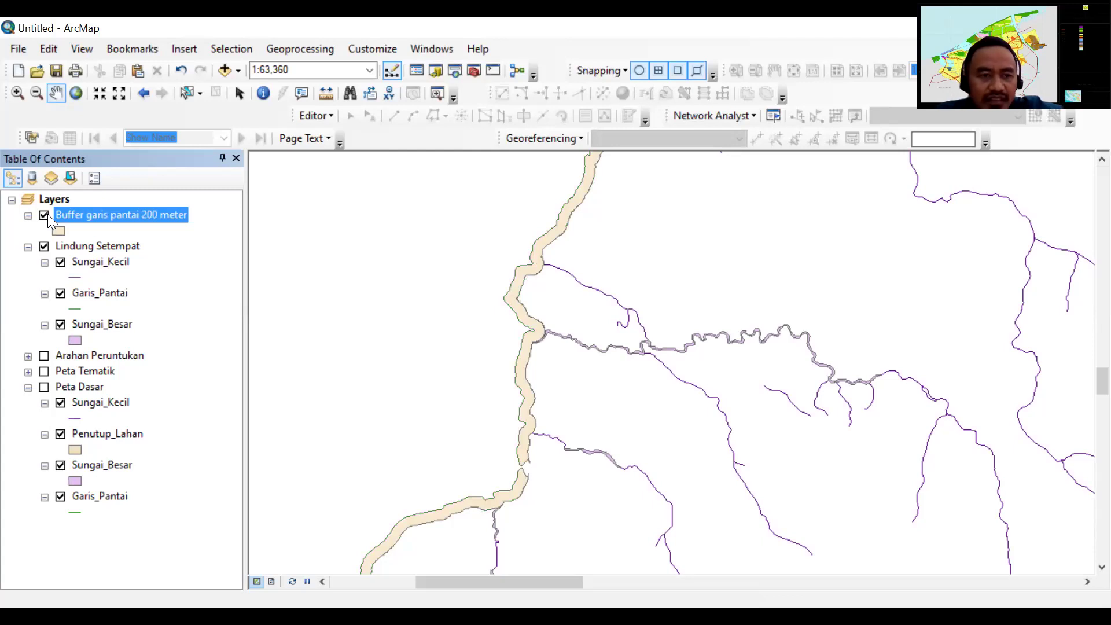
Zoom the map to the full extent of the "Buffer garis pantai 200 meter" layer.
scroll(396, 278, up, 1)
scroll(396, 278, up, 3)
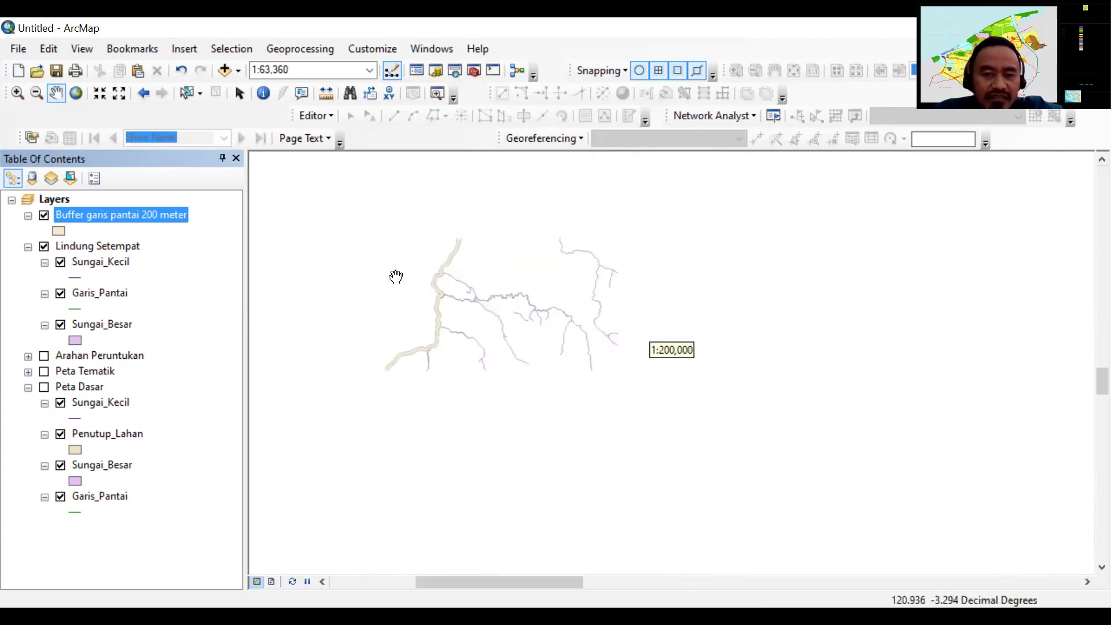
right_click(101, 214)
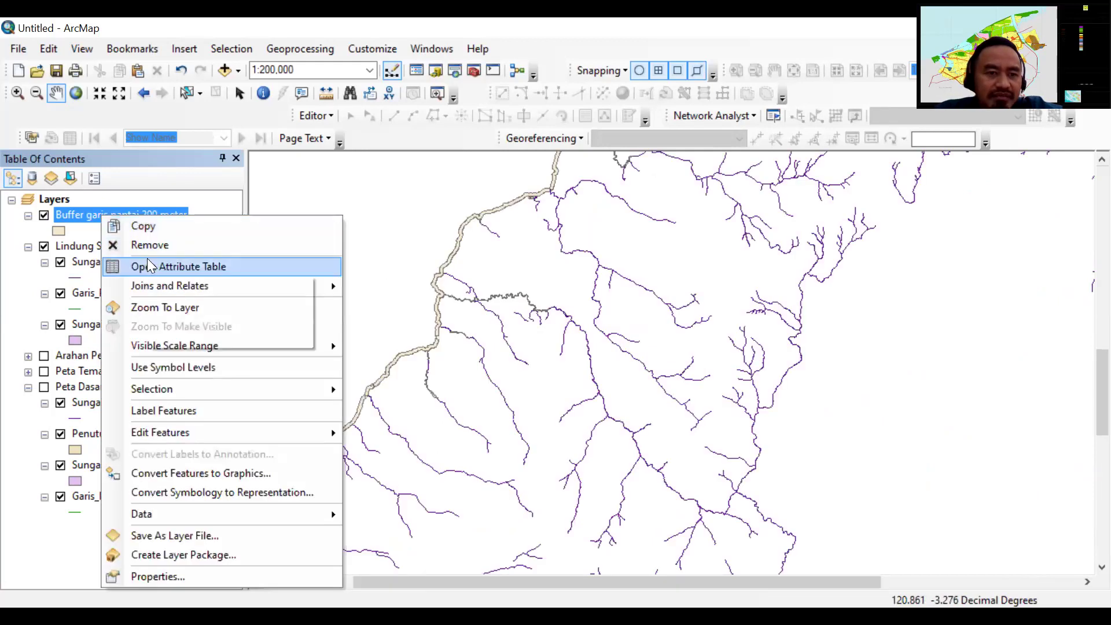
mouse_move(259, 284)
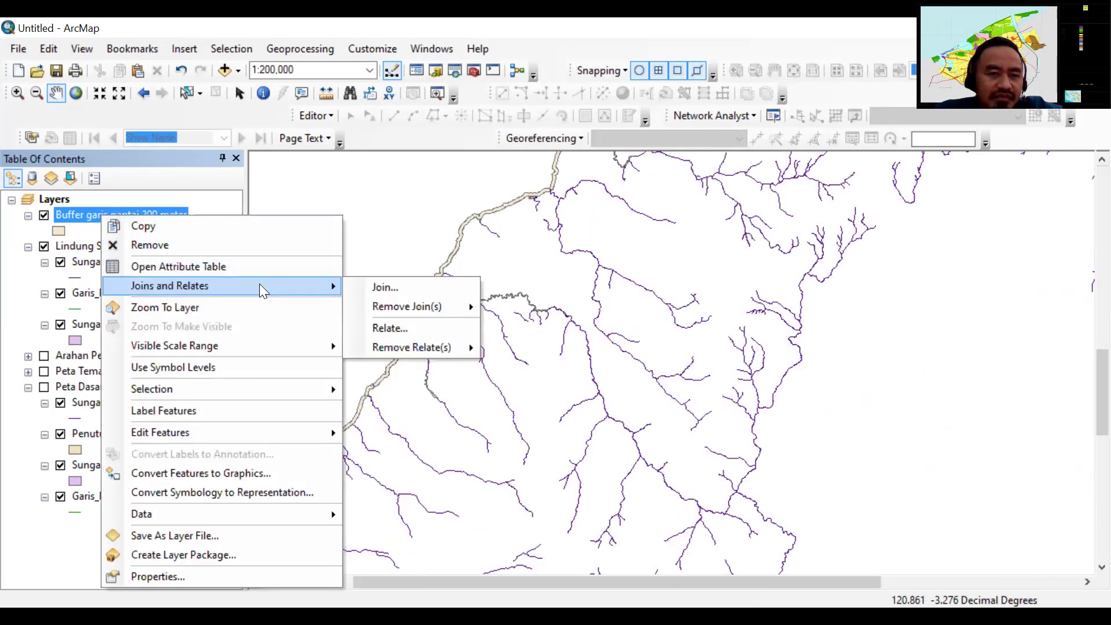
click(240, 307)
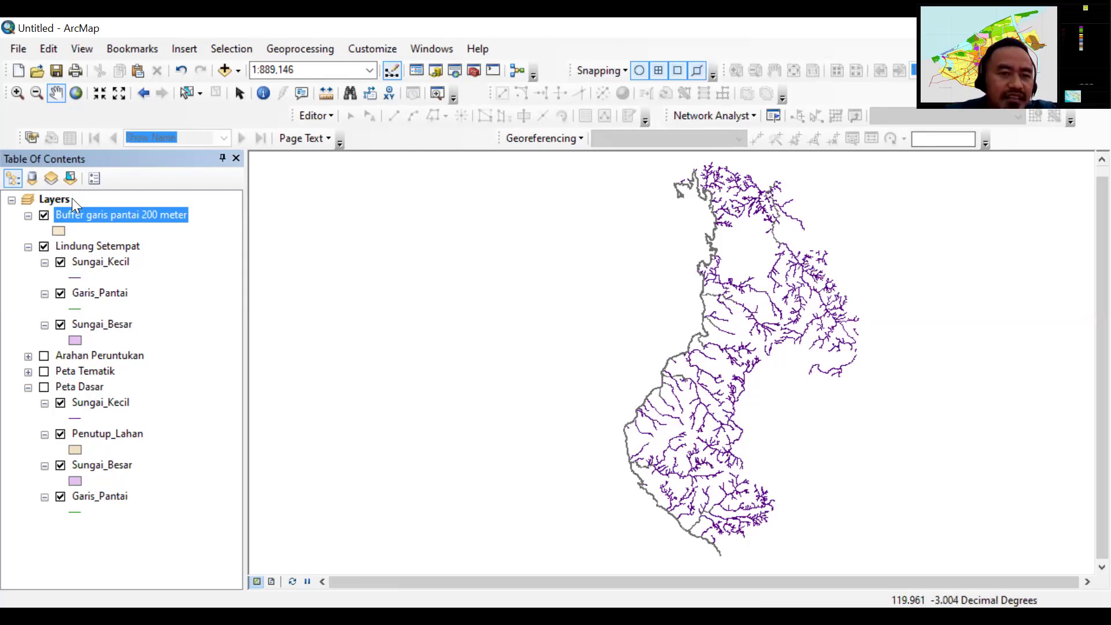
Open the attribute table of the "Buffer garis pantai 200 meter" layer and move its window into view.
right_click(83, 212)
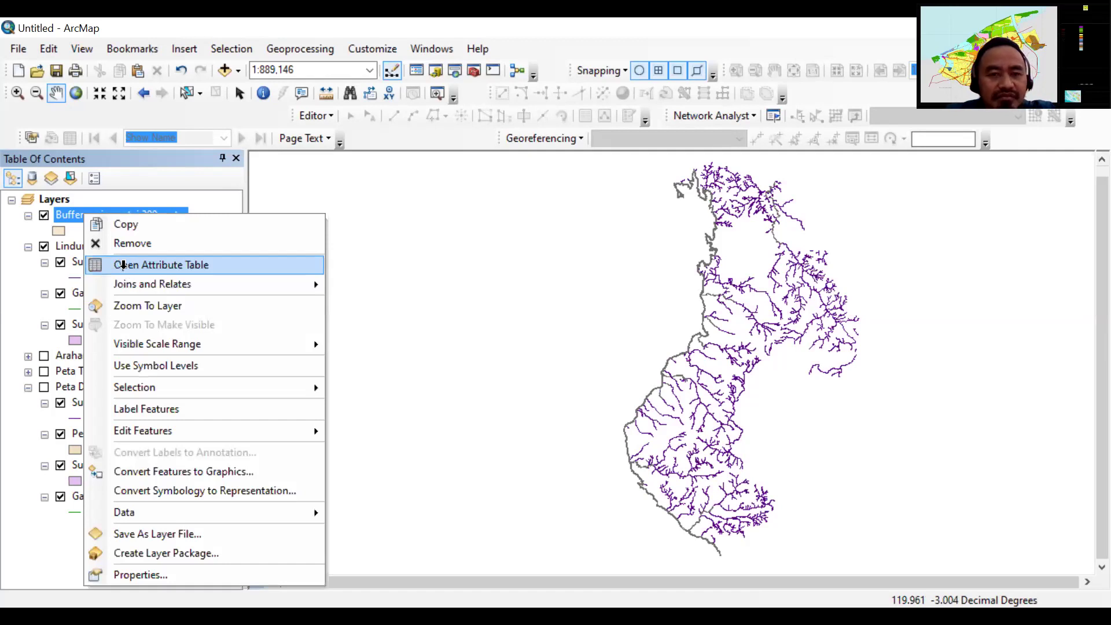
click(123, 266)
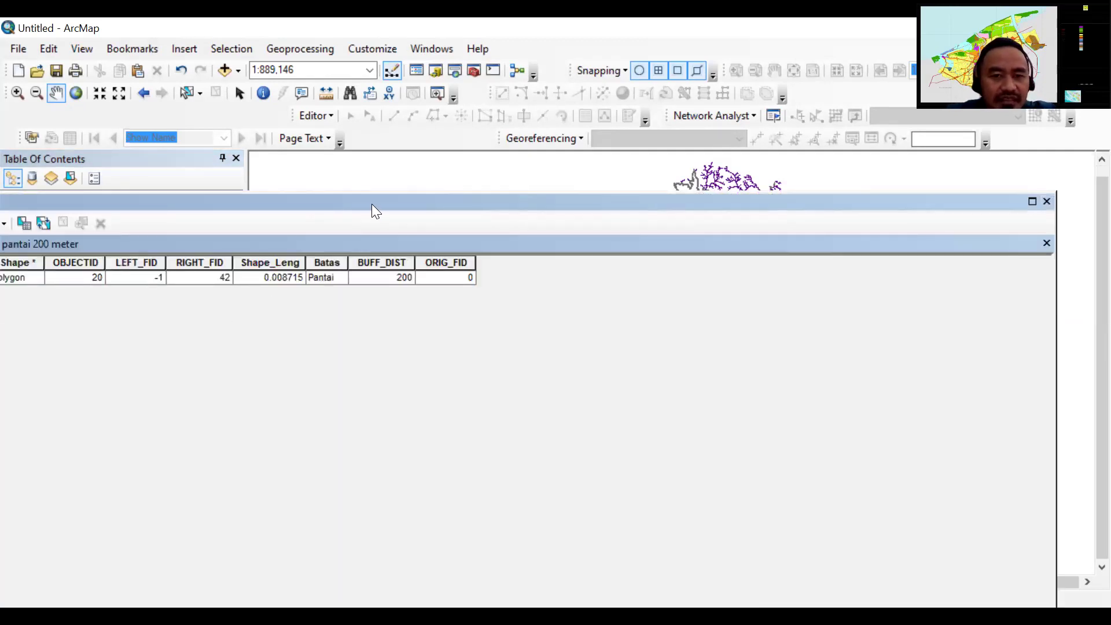
double_click(485, 197)
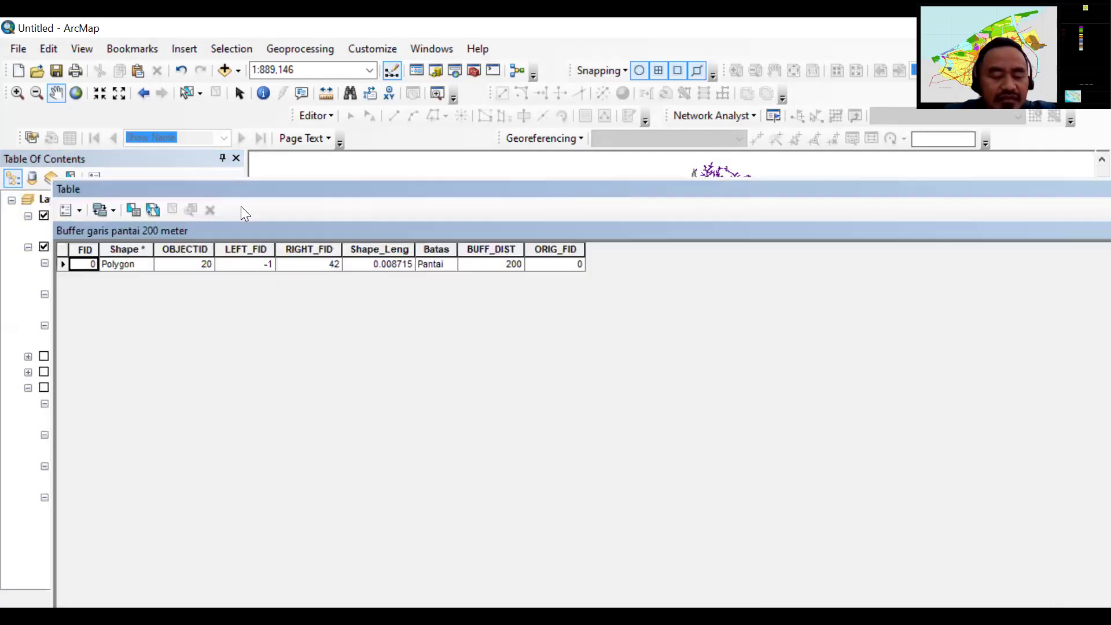
Add a field named KET of type Text with length 50 to the coastline buffer's attribute table.
click(77, 209)
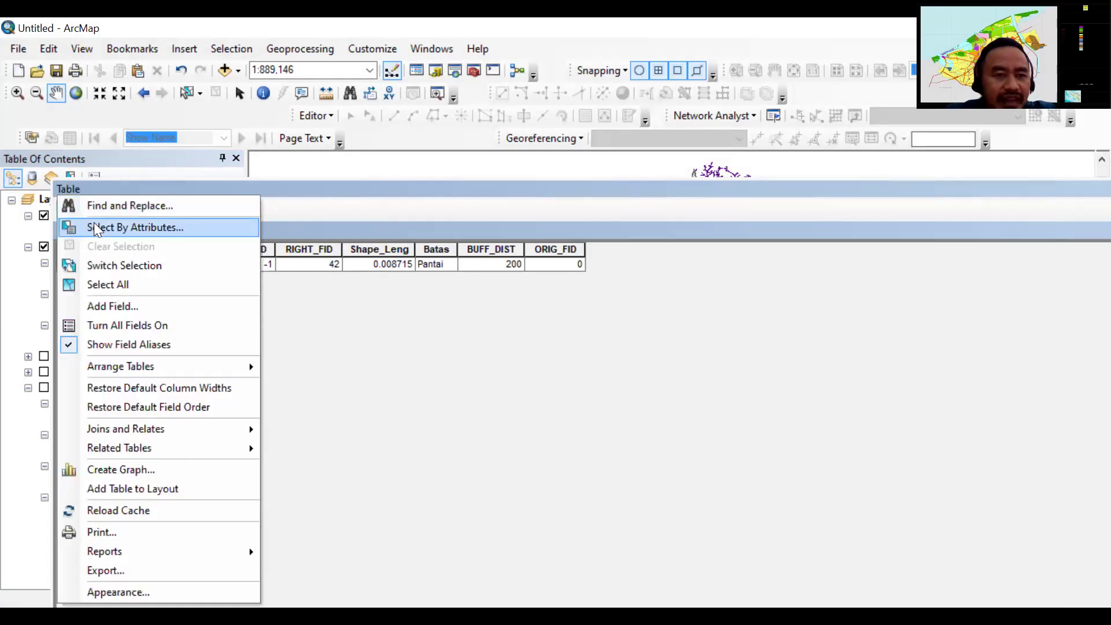
click(109, 313)
text(S)
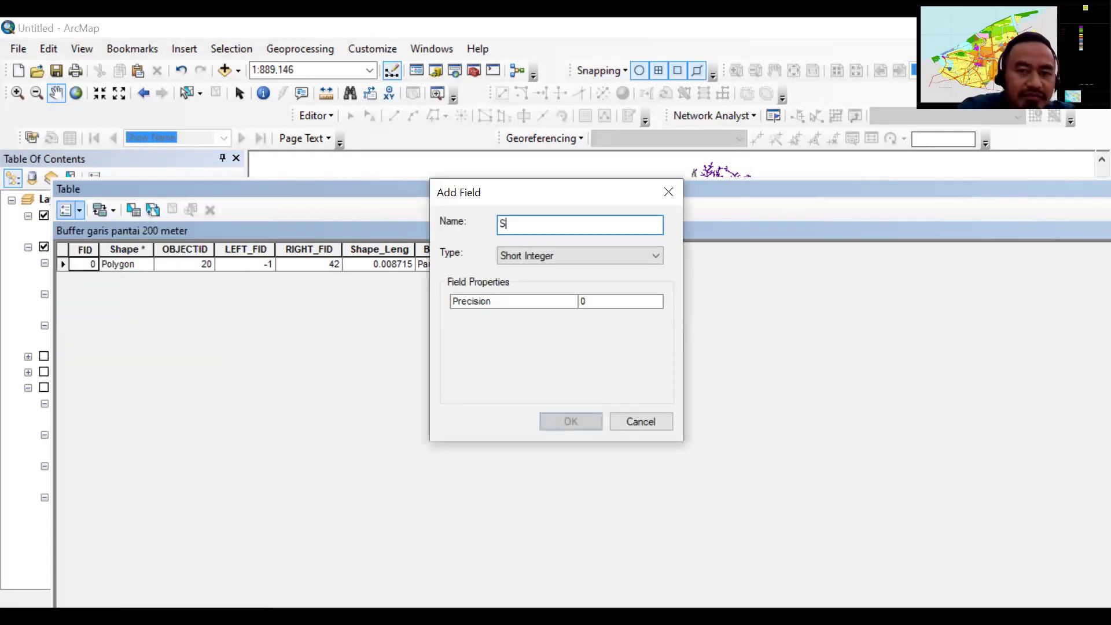
text(e)
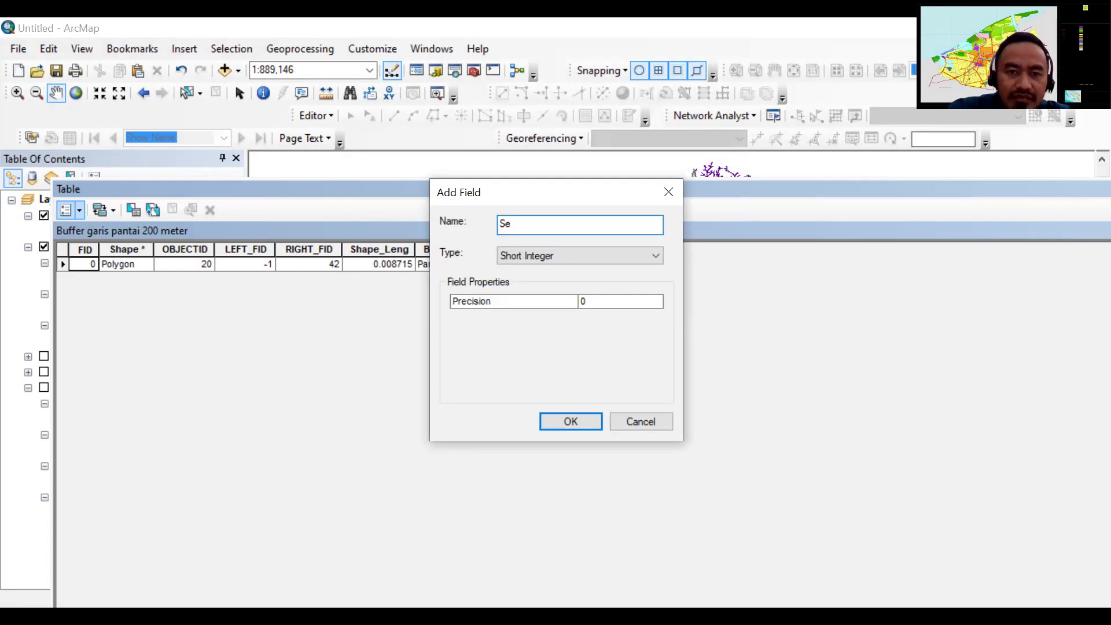
key(BackSpace)
key(BackSpace)
text(Ketera)
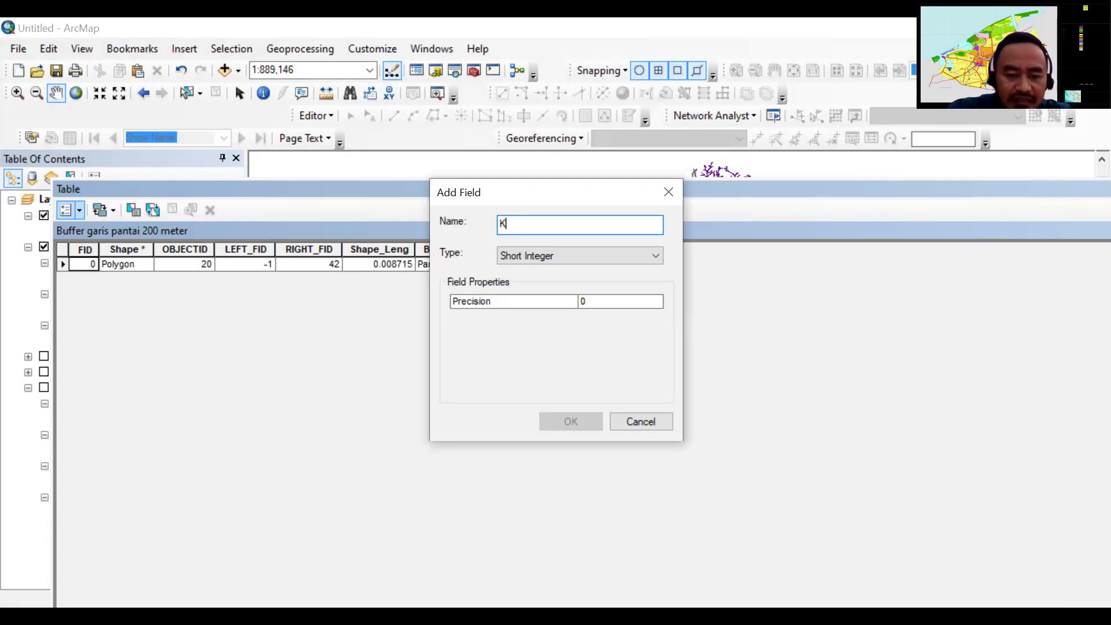
key(BackSpace)
key(BackSpace)
key(BackSpace)
key(BackSpace)
key(BackSpace)
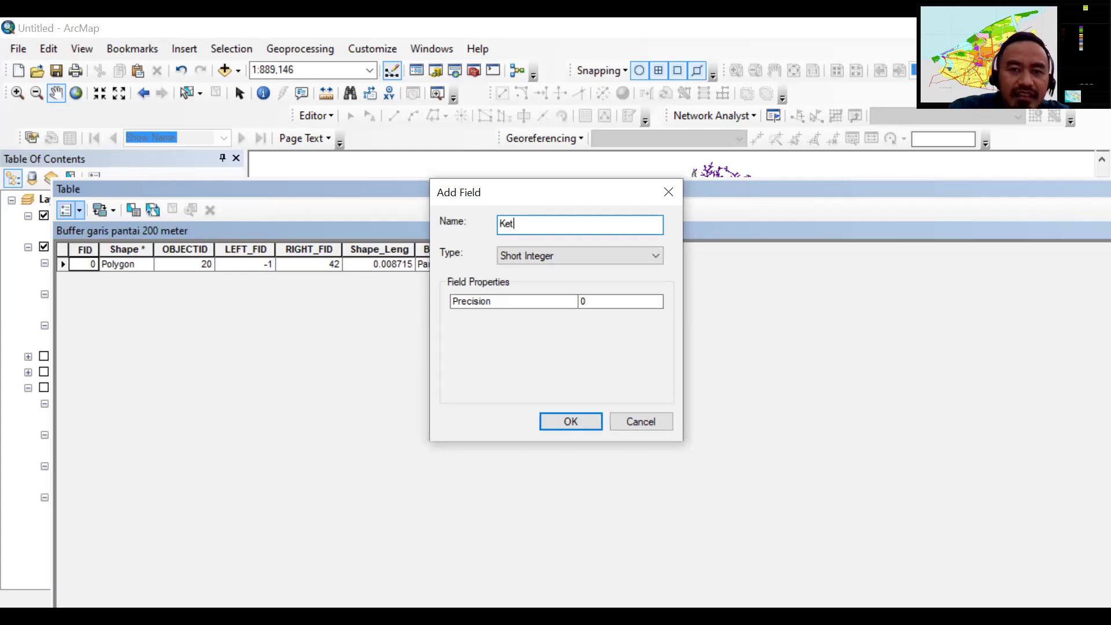
text(ET)
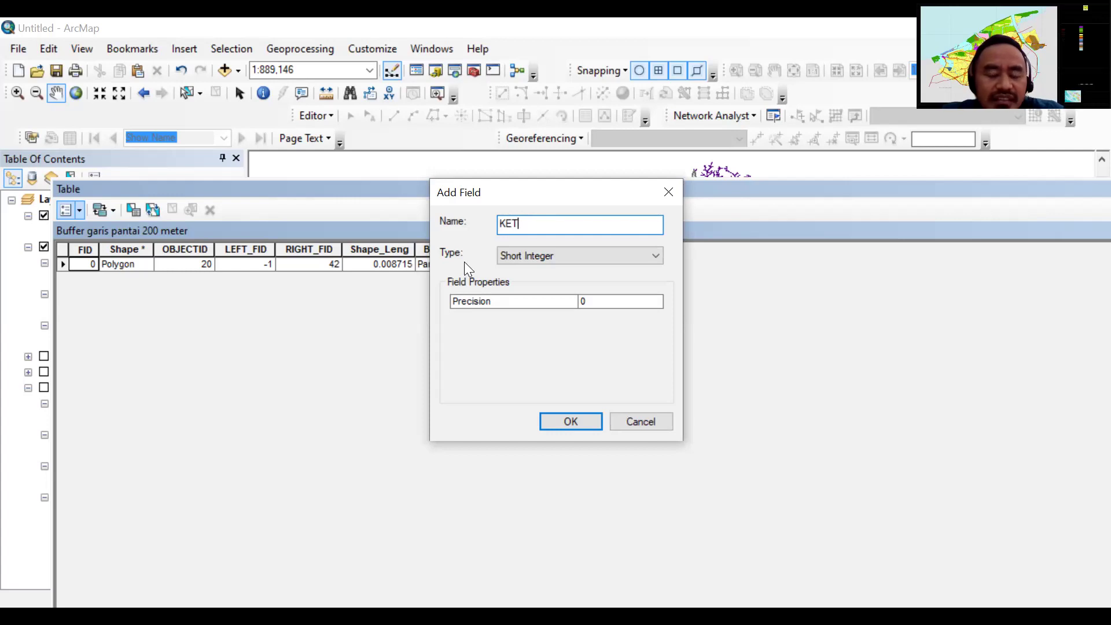
click(579, 258)
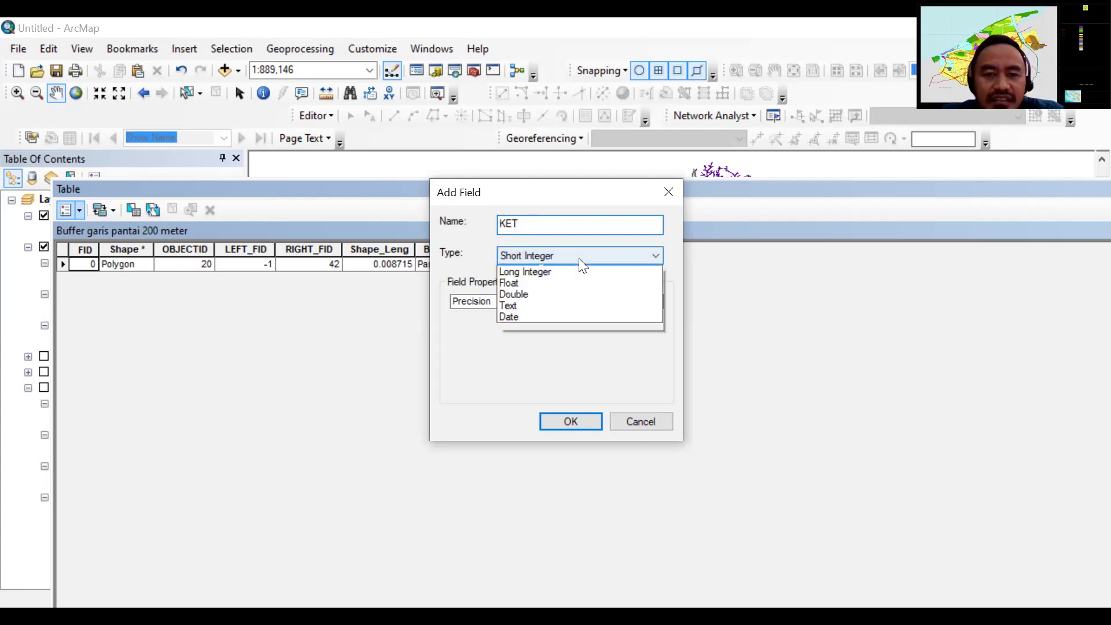
click(564, 317)
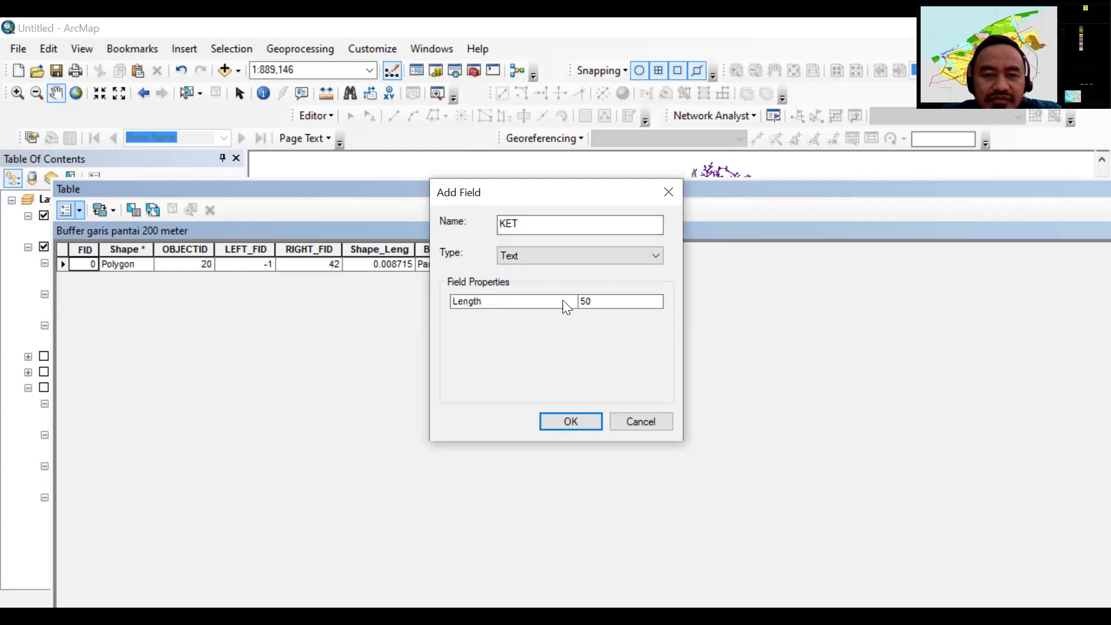
click(578, 421)
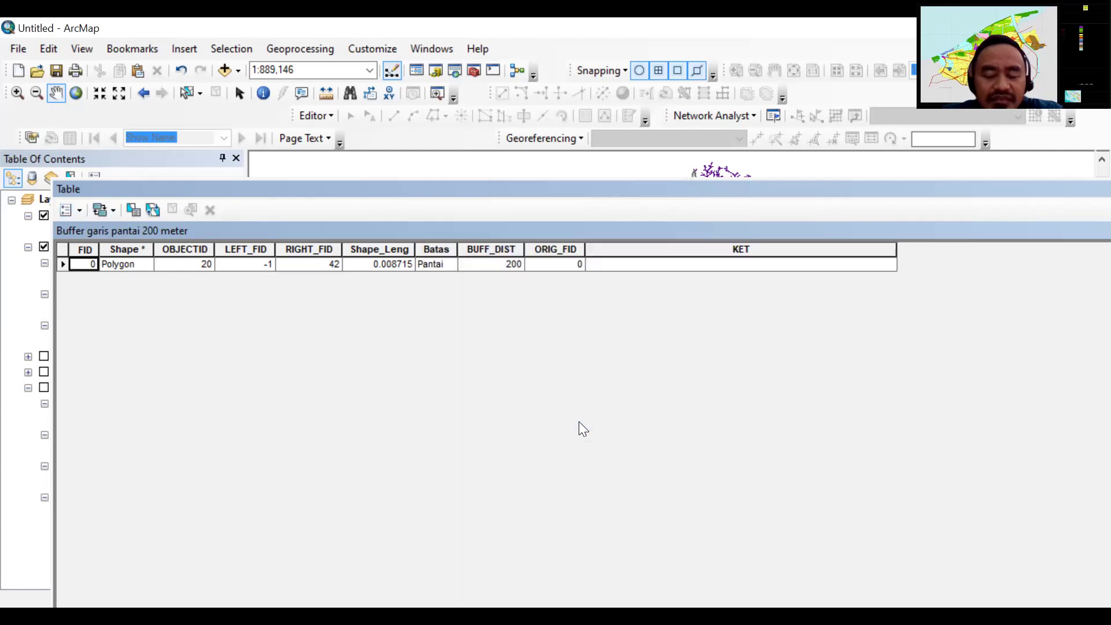
Fill the KET field with "Sempadan Pantai" using the Field Calculator, continuing outside an edit session.
click(652, 249)
right_click(652, 248)
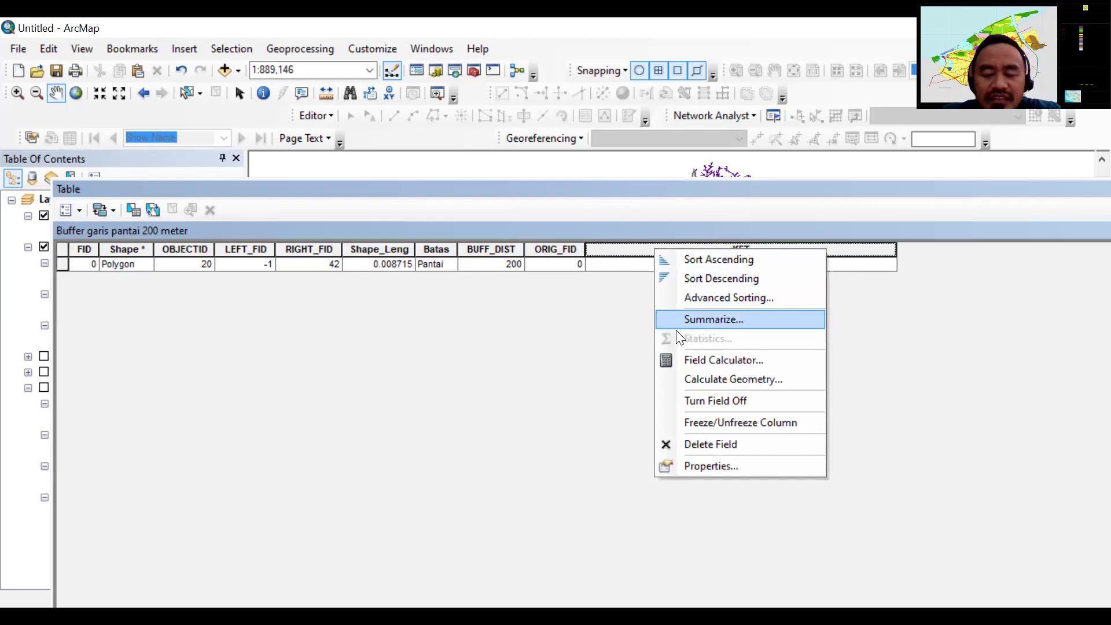
click(685, 360)
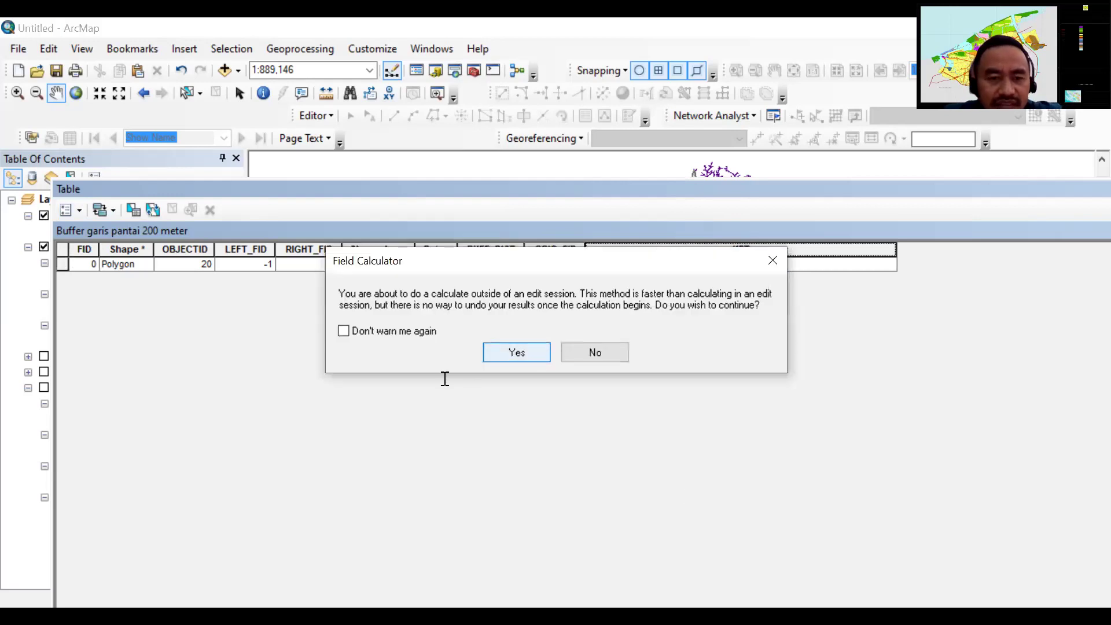
key(Return)
text(')
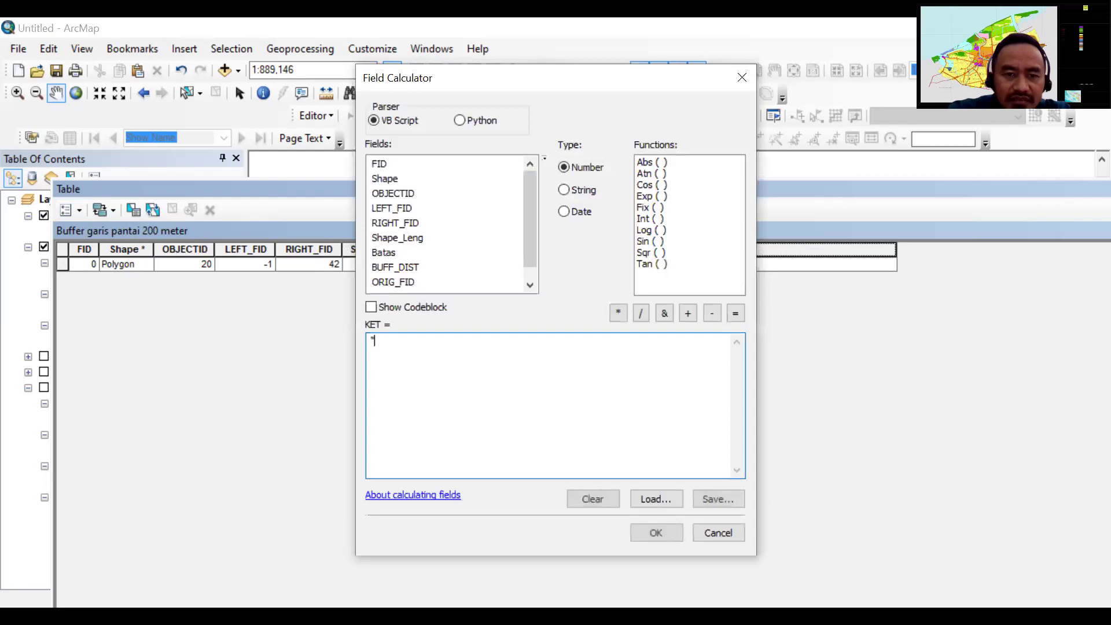
text(Sempad)
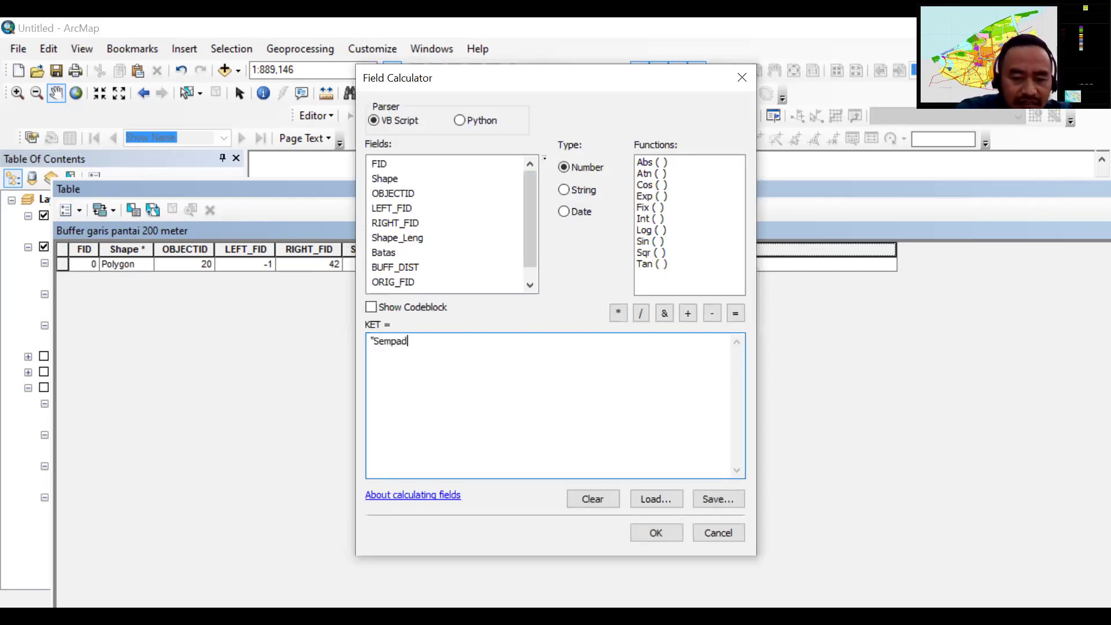
text(an Pantai")
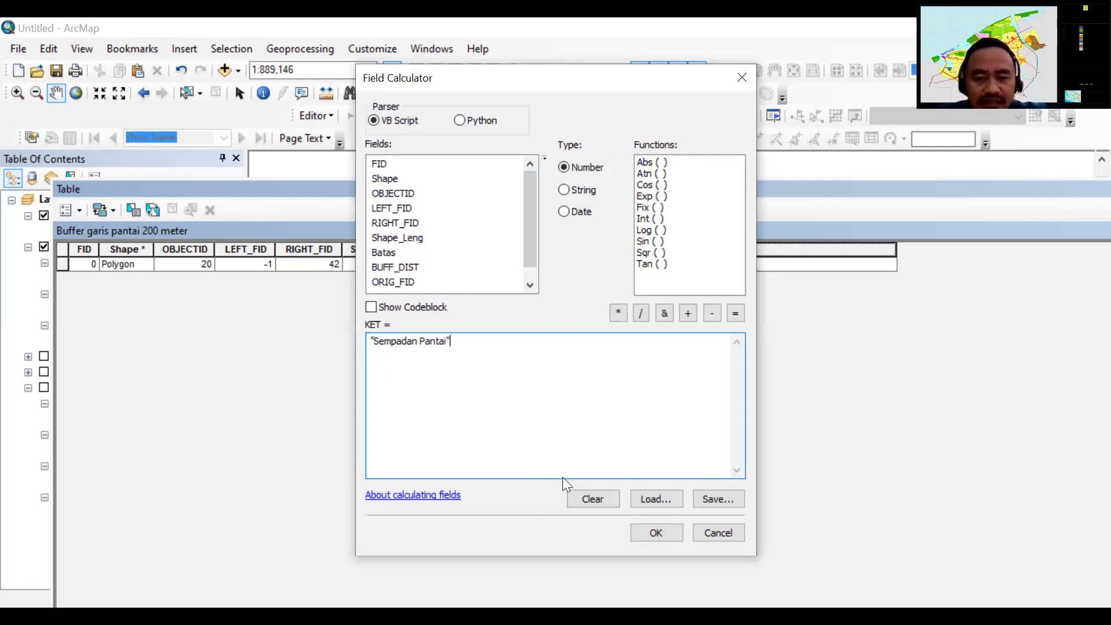
key(alt+Tab)
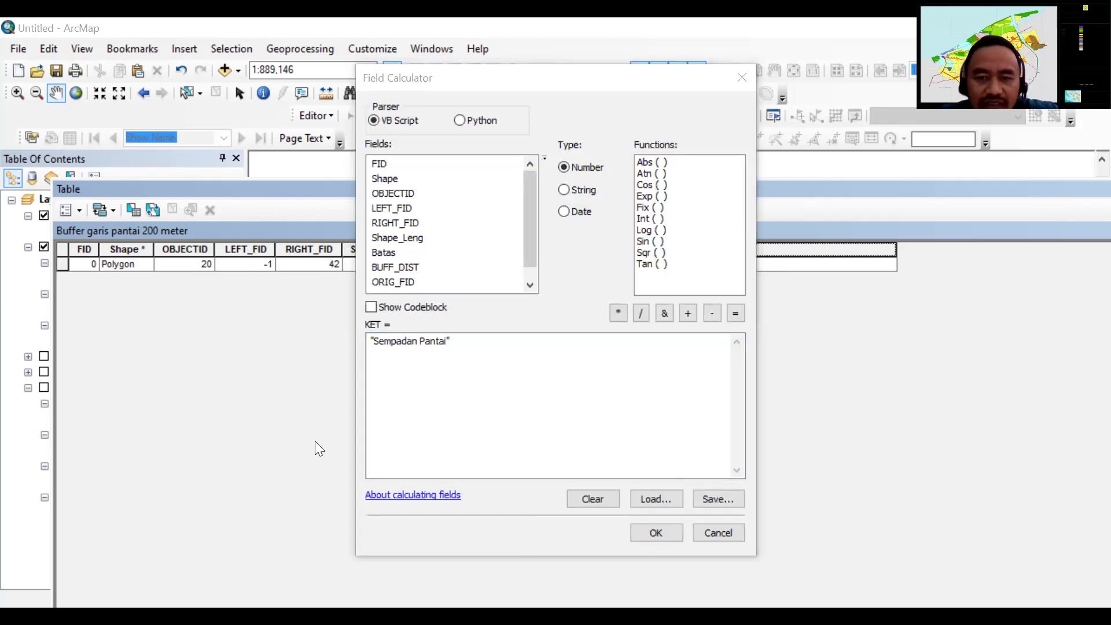
click(648, 532)
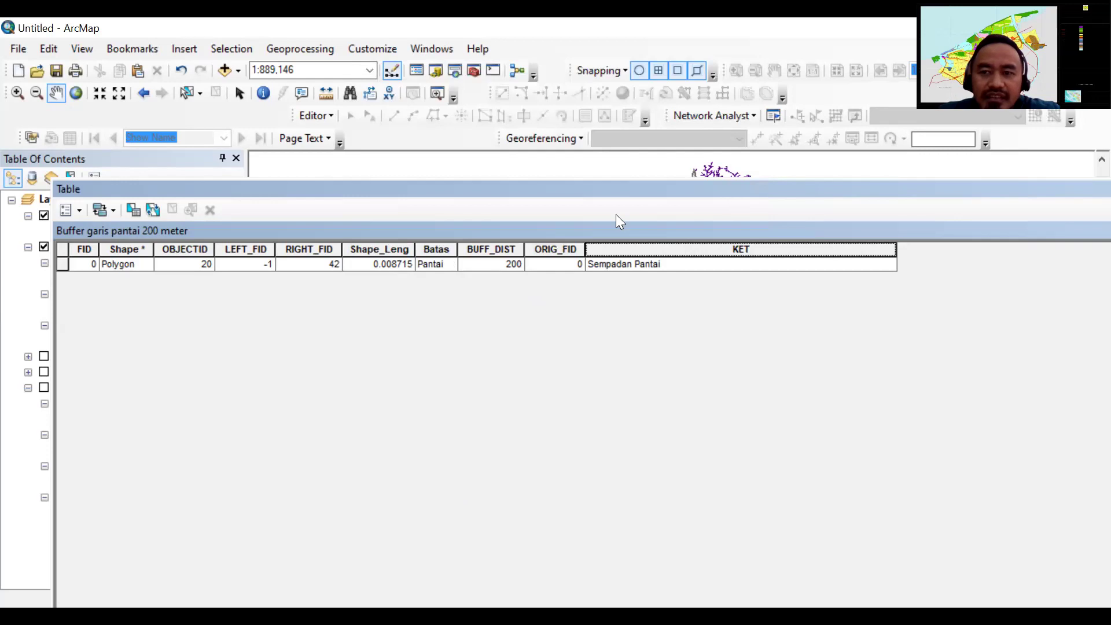
Close the attribute table and turn off the visibility of the "Buffer garis pantai 200 meter" layer.
click(1041, 214)
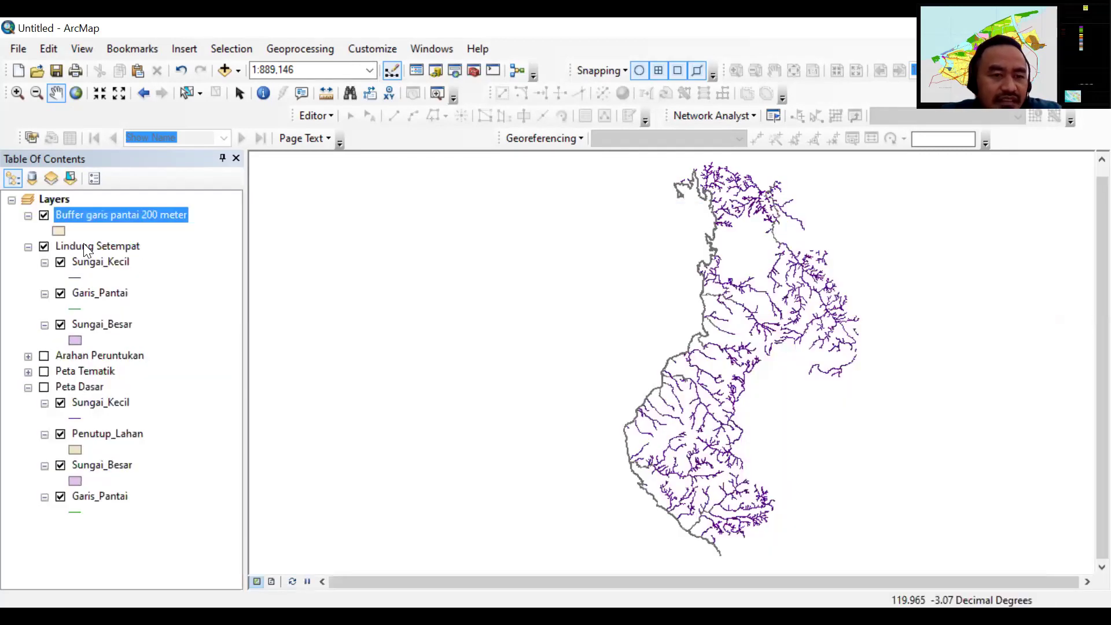
click(43, 216)
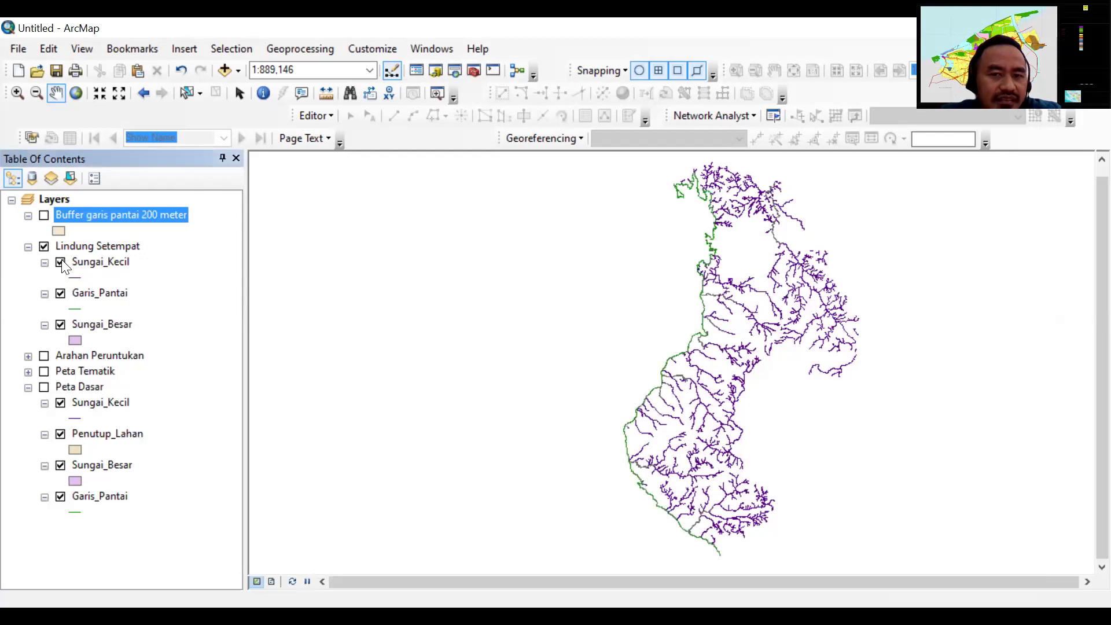
Hide Garis_Pantai in the Lindung Setempat group and open the Buffer tool with Lindung Setempat\Sungai_Kecil as input features.
click(60, 293)
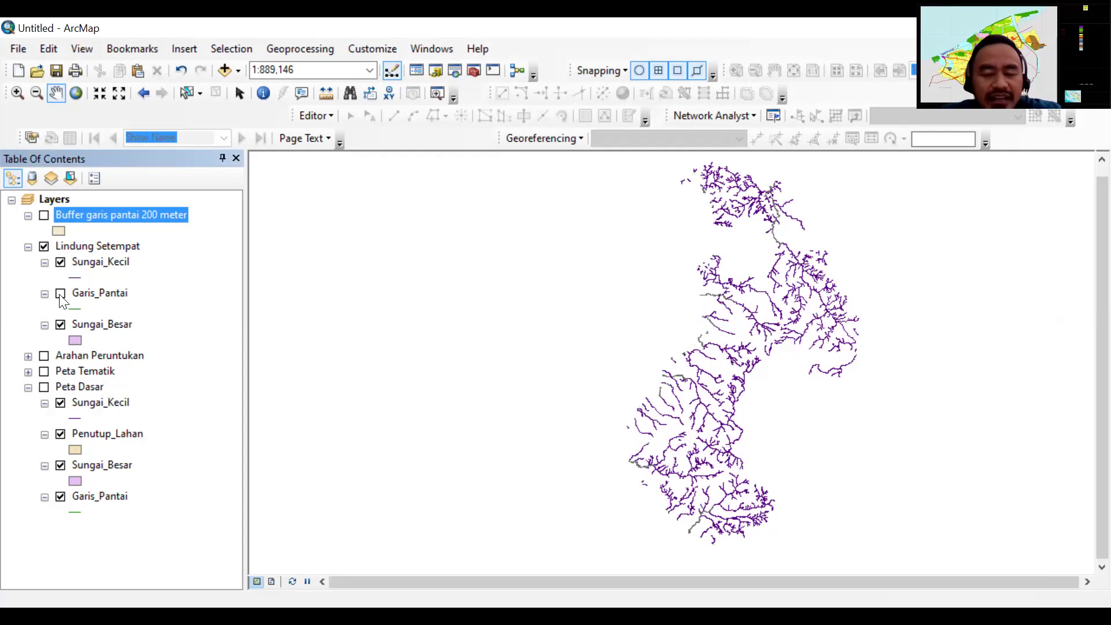
click(297, 47)
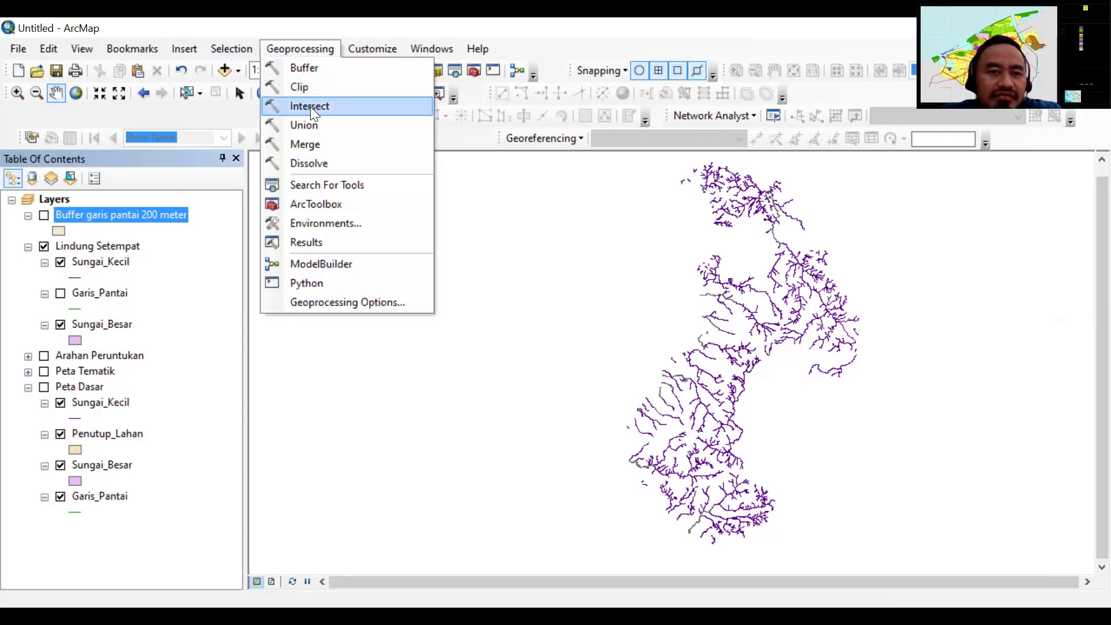
click(318, 67)
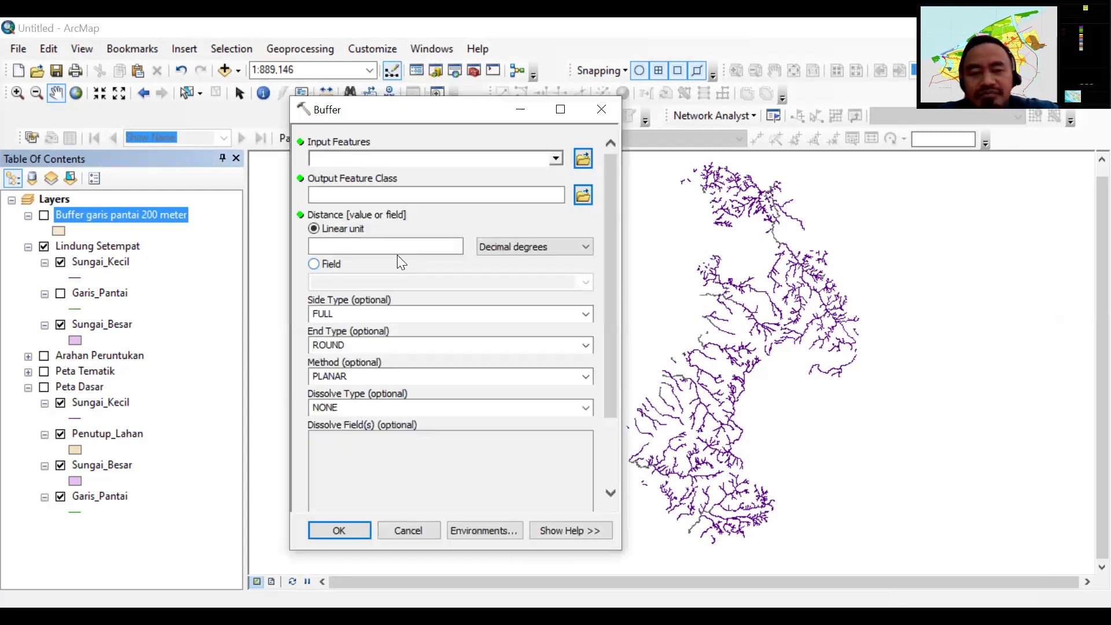
click(556, 158)
scroll(484, 198, up, 2)
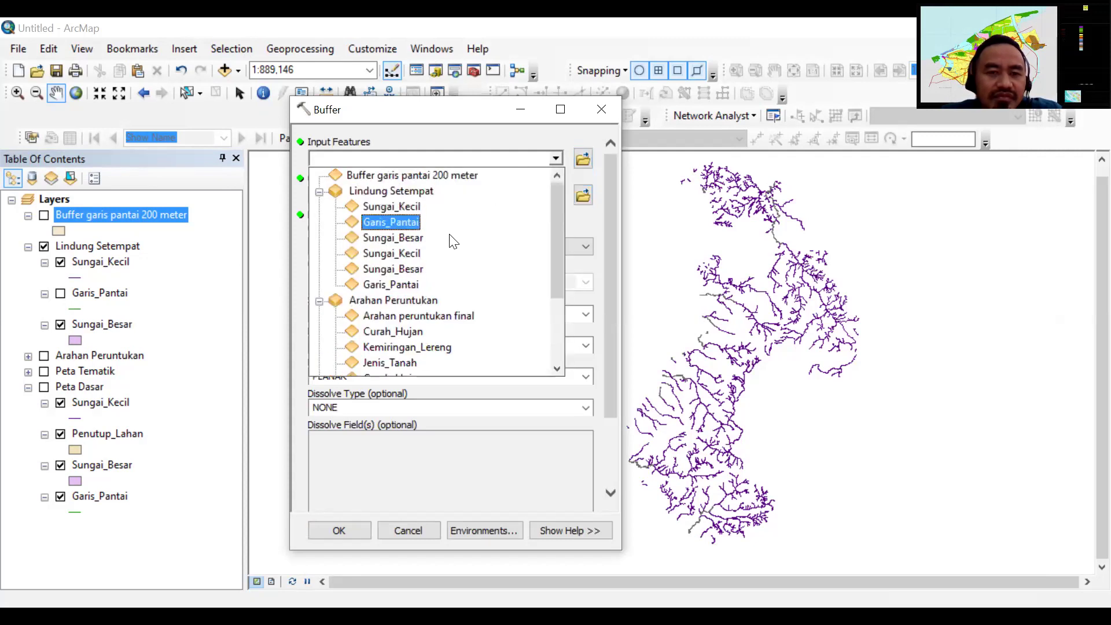
click(413, 207)
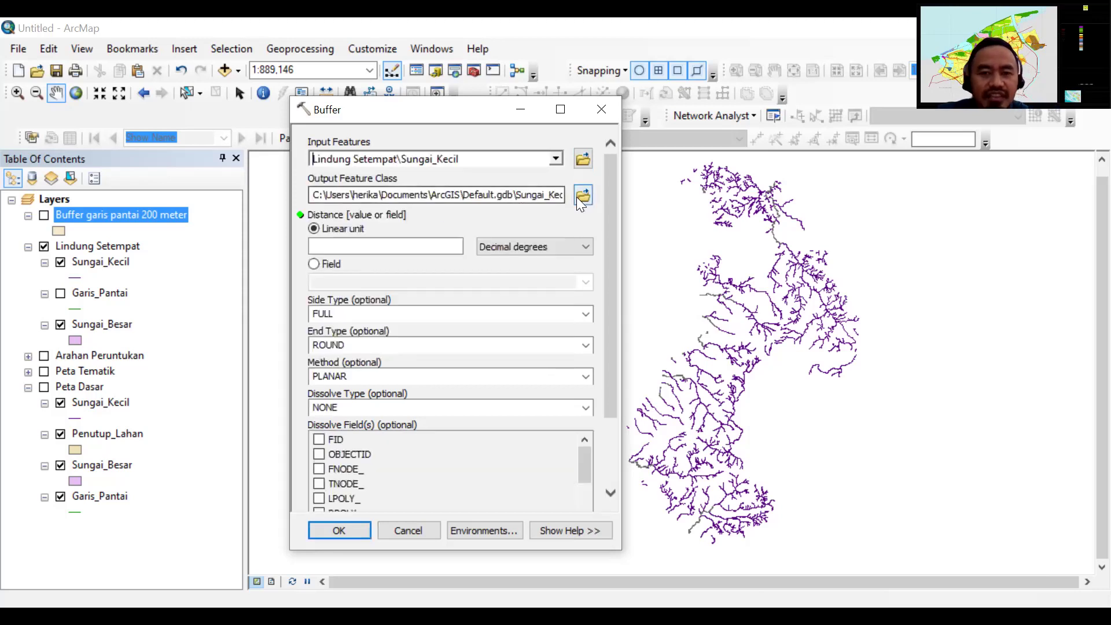
Set the output feature class to "Buffer sungai kecil 15 meter" in the Hasil folder.
click(577, 196)
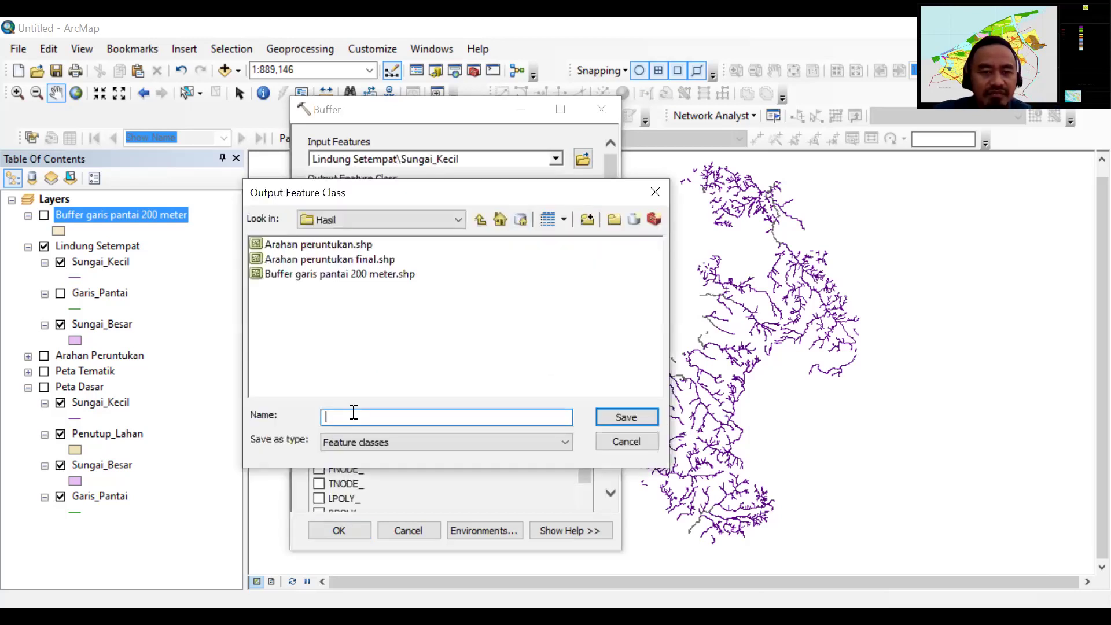
text(Bu)
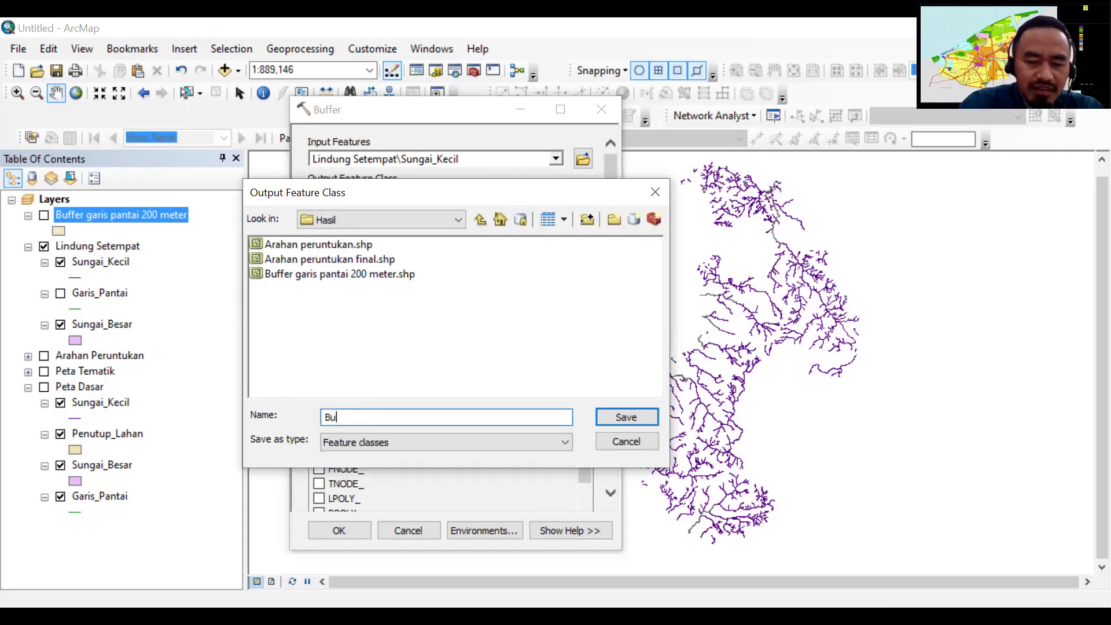
text(ffer sun)
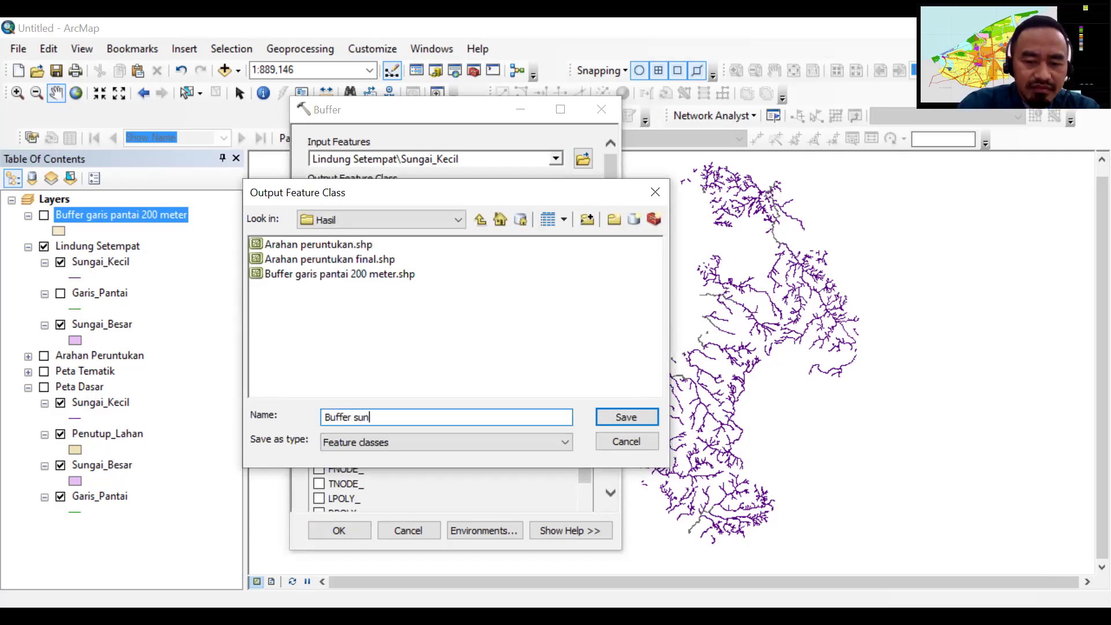
text(gai kecil 1)
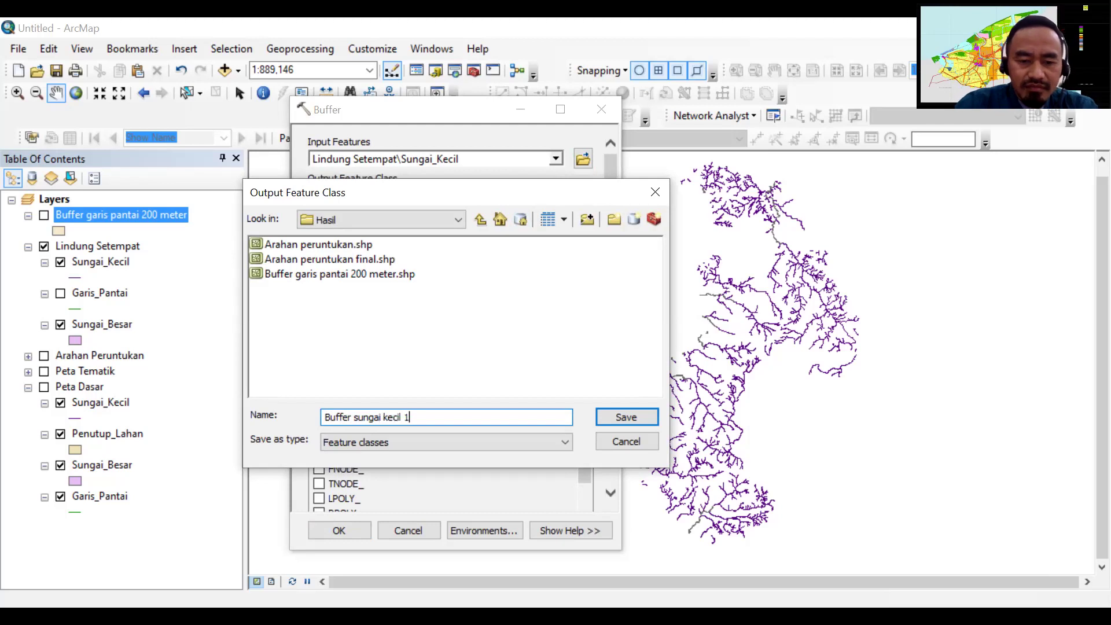
text(5 meter)
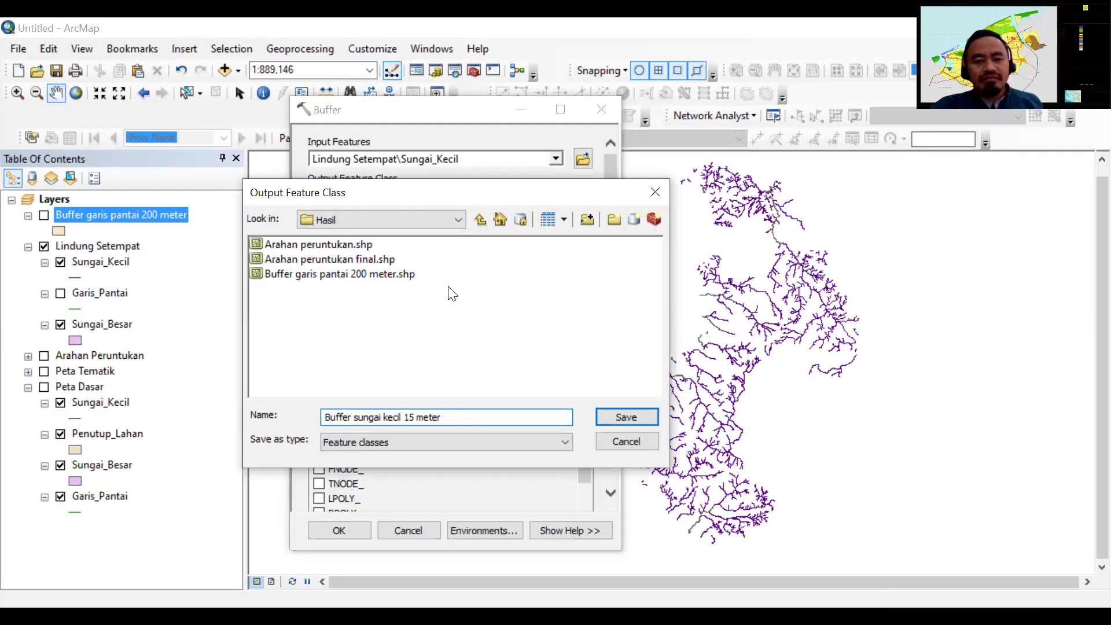
key(Return)
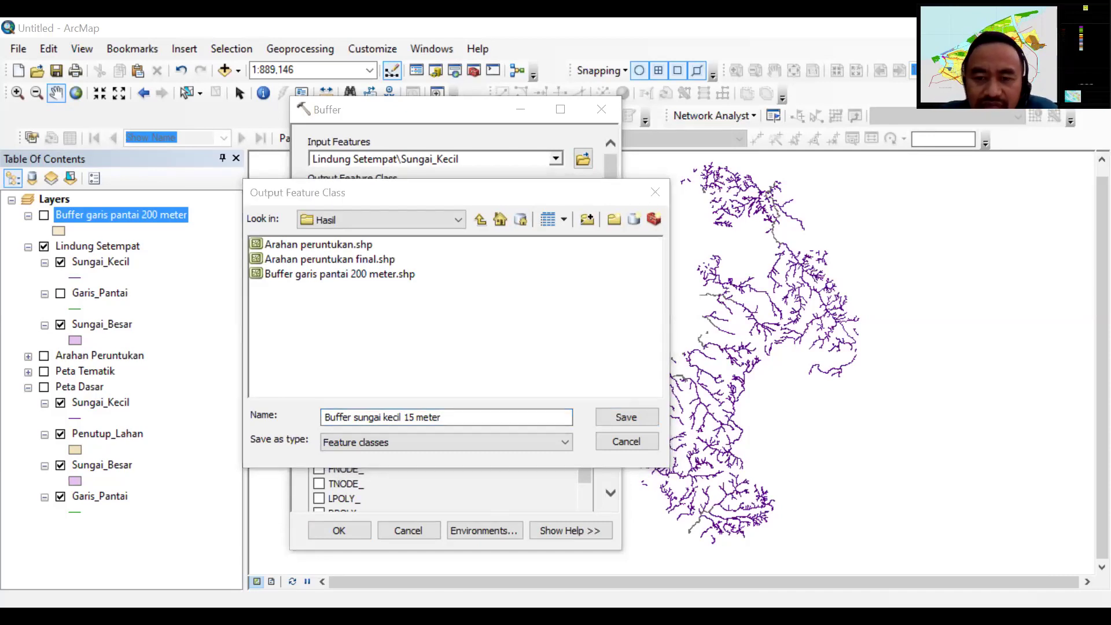
click(595, 447)
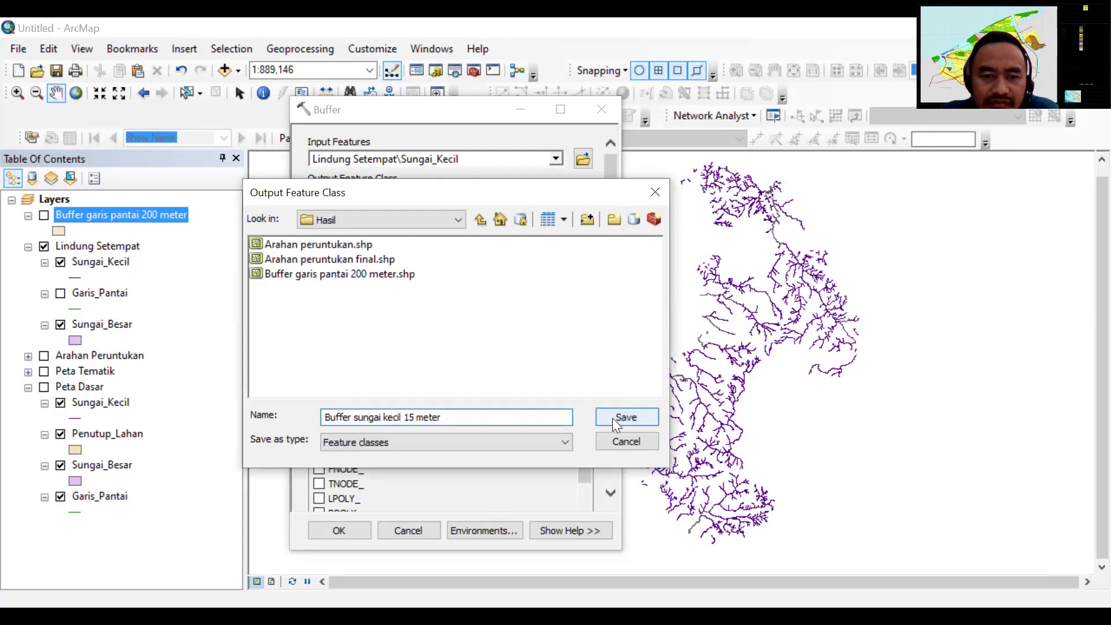
click(612, 418)
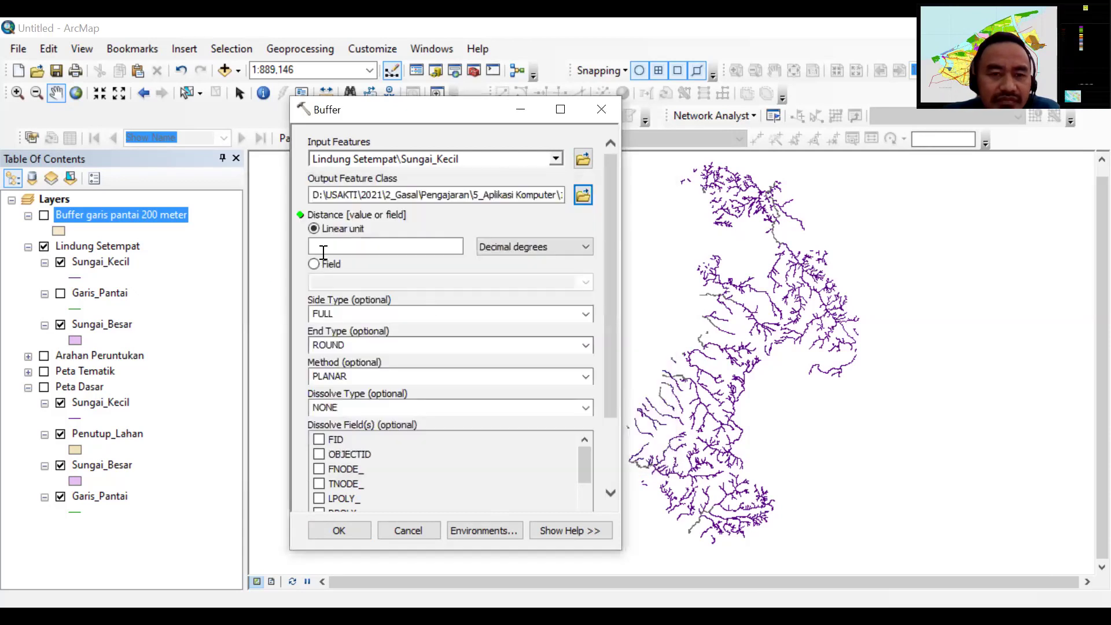
Set the small-river buffer distance to 15 Meters with end type FLAT and run the buffer.
click(428, 241)
text(15)
click(528, 246)
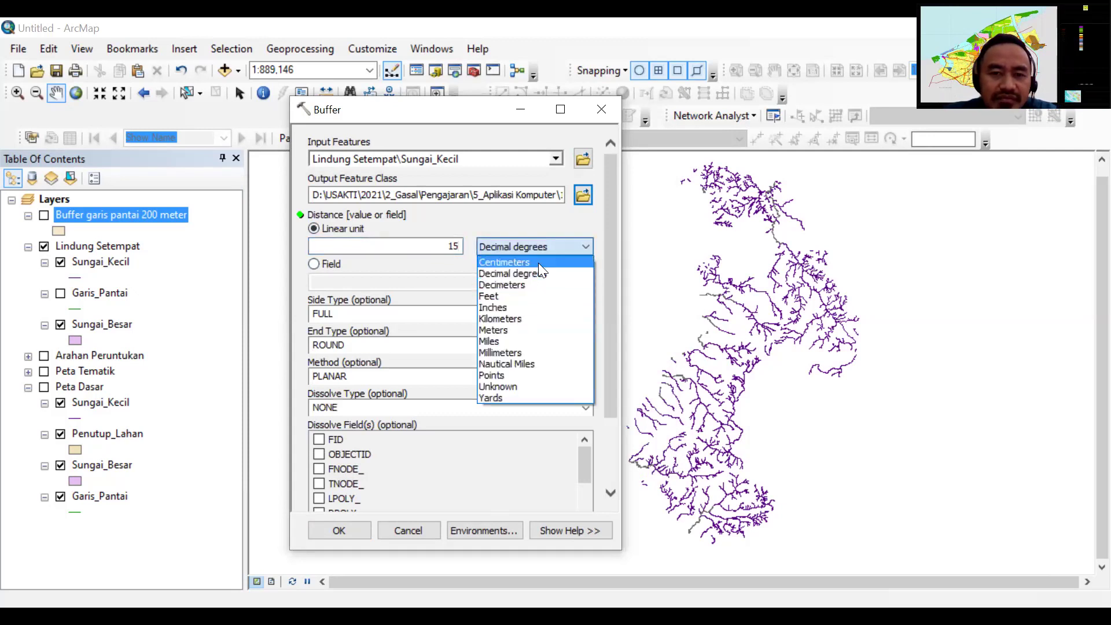
click(526, 331)
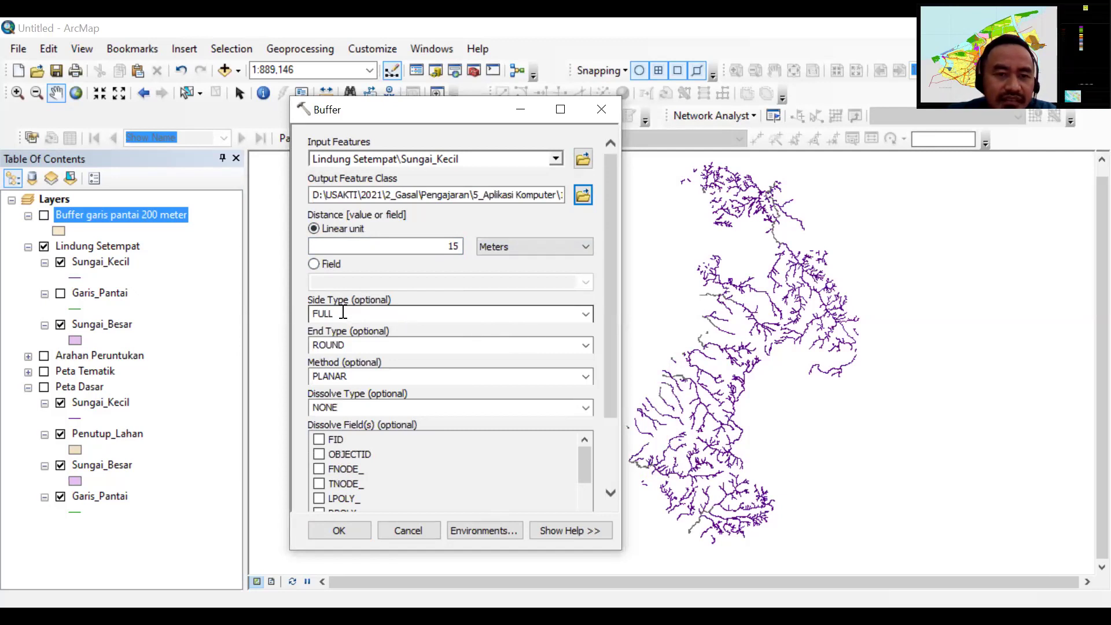
click(356, 341)
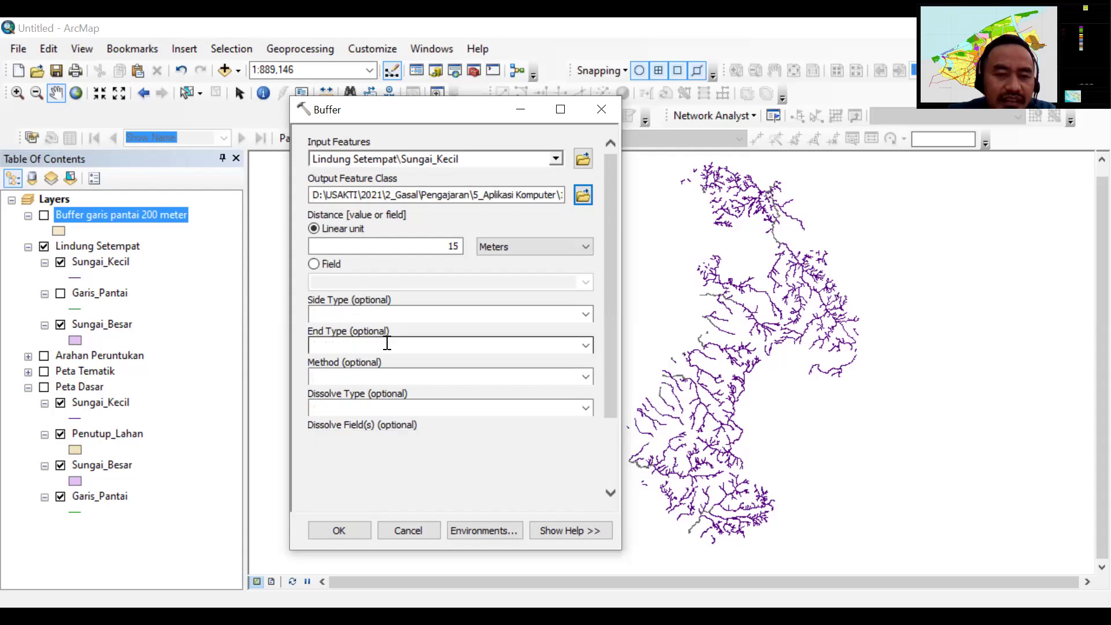
click(583, 348)
click(538, 373)
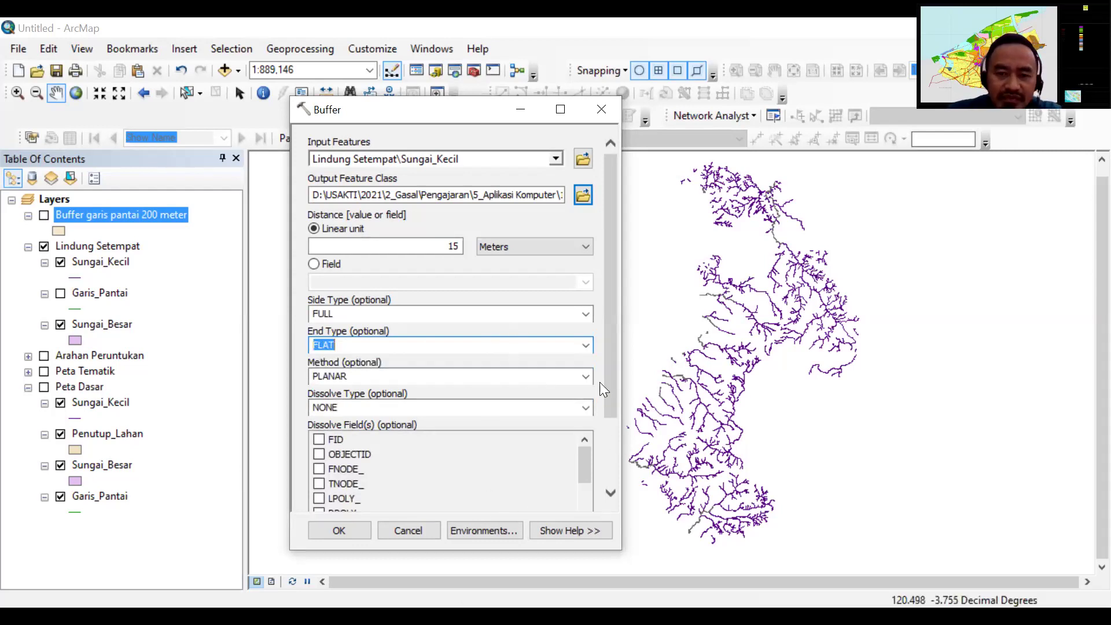
click(347, 531)
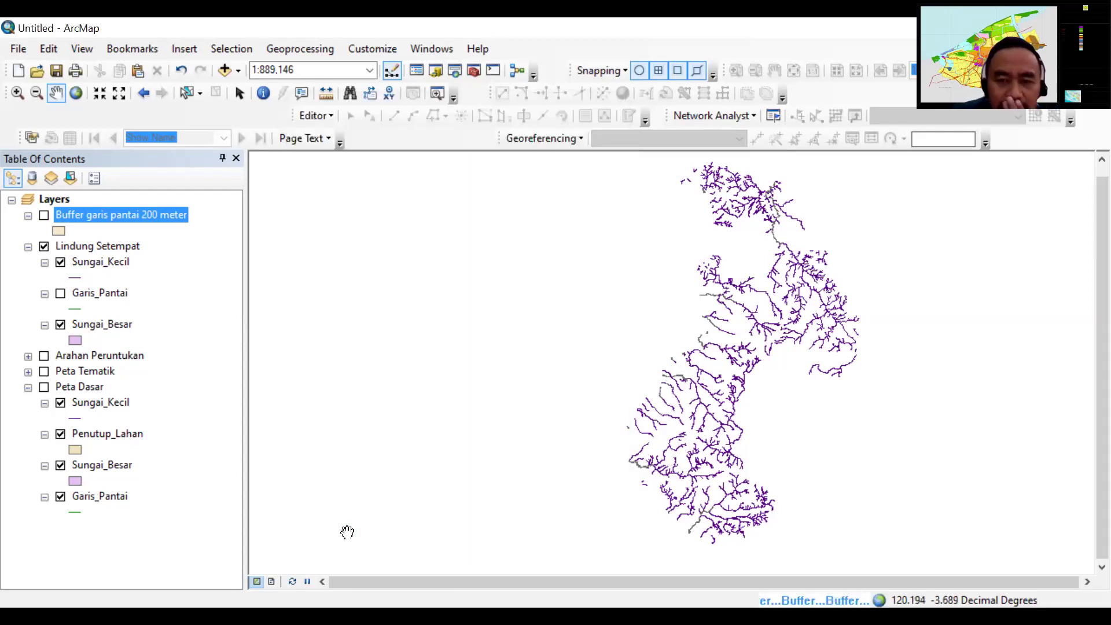
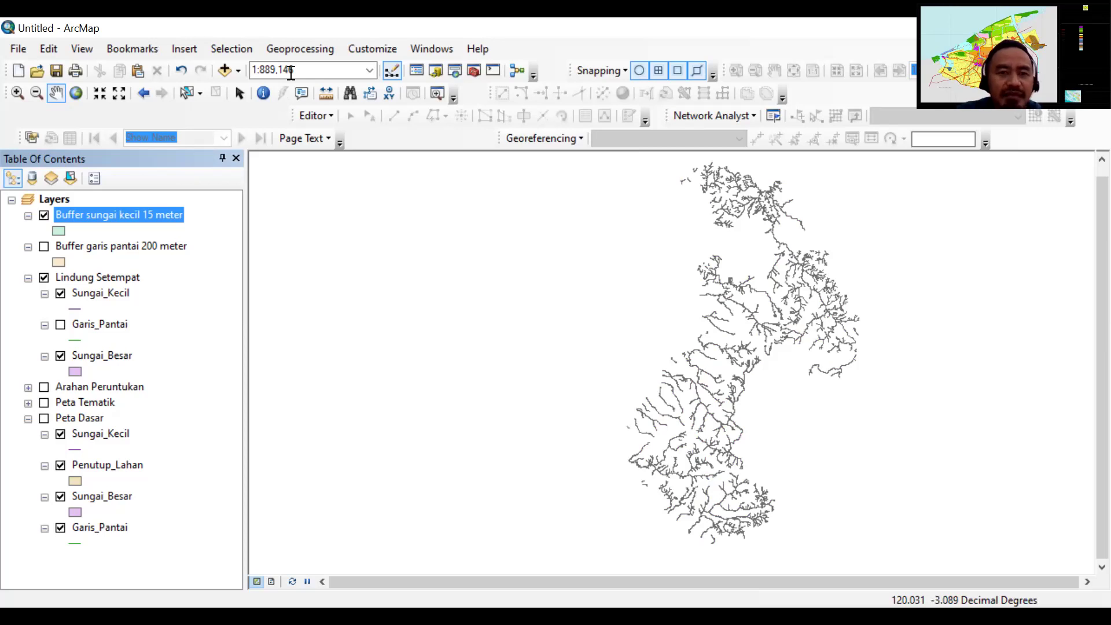
Open the Buffer tool again with Lindung Setempat\Sungai_Besar as input features.
click(308, 51)
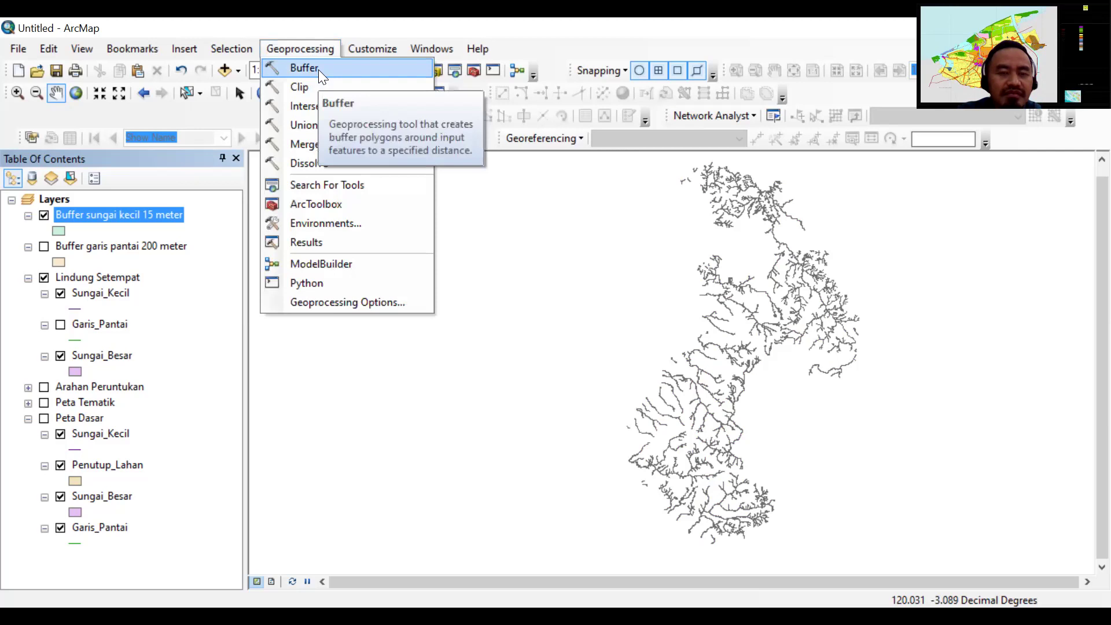
click(319, 69)
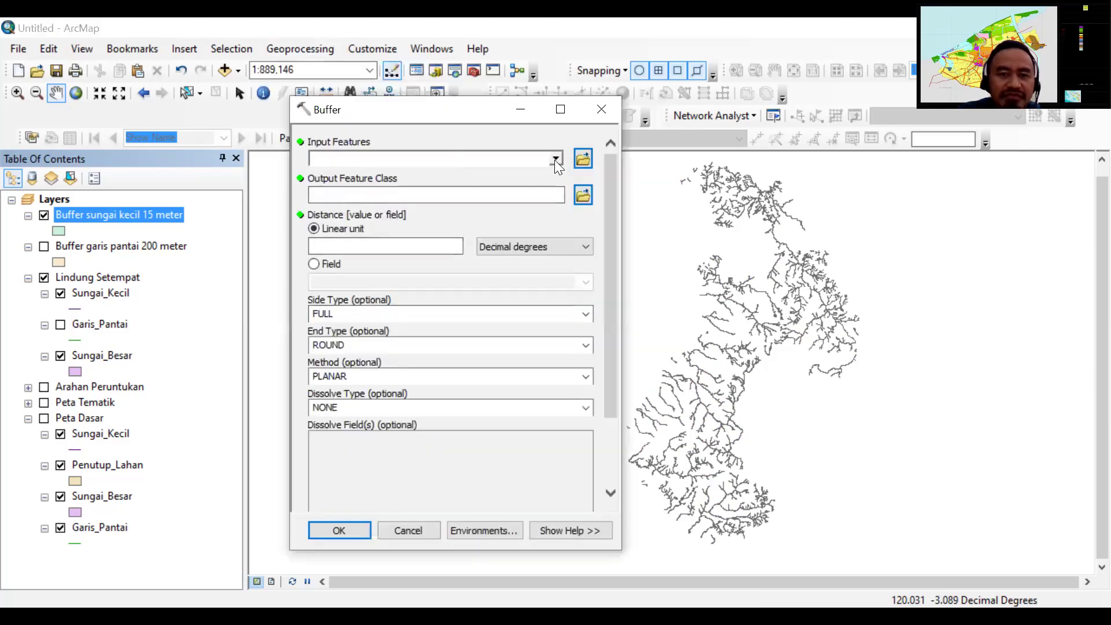
click(555, 159)
scroll(409, 190, up, 2)
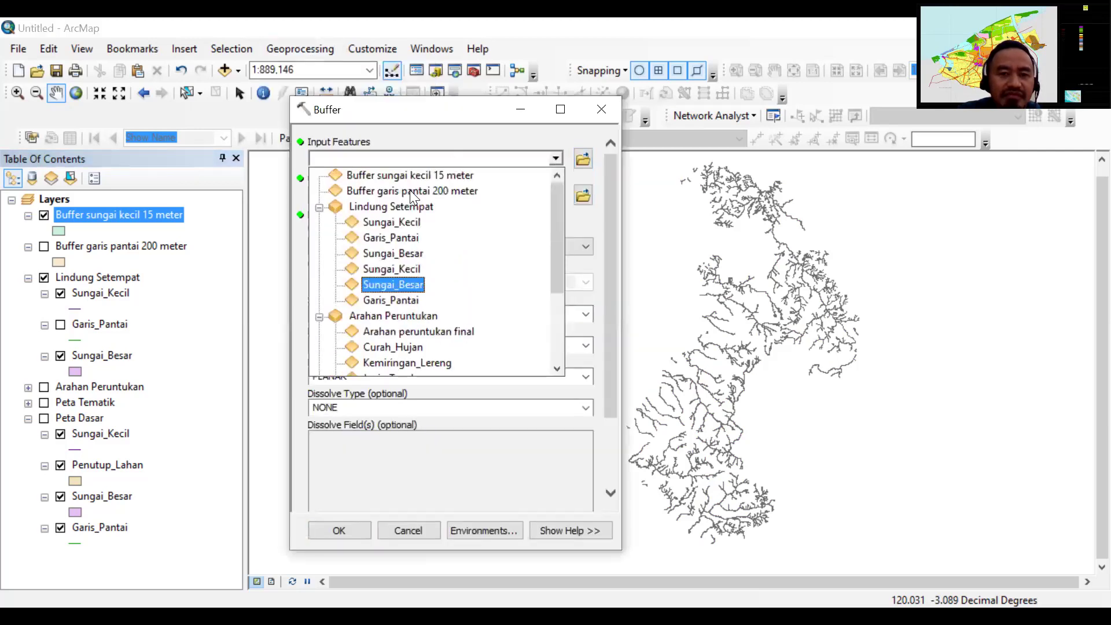
click(411, 256)
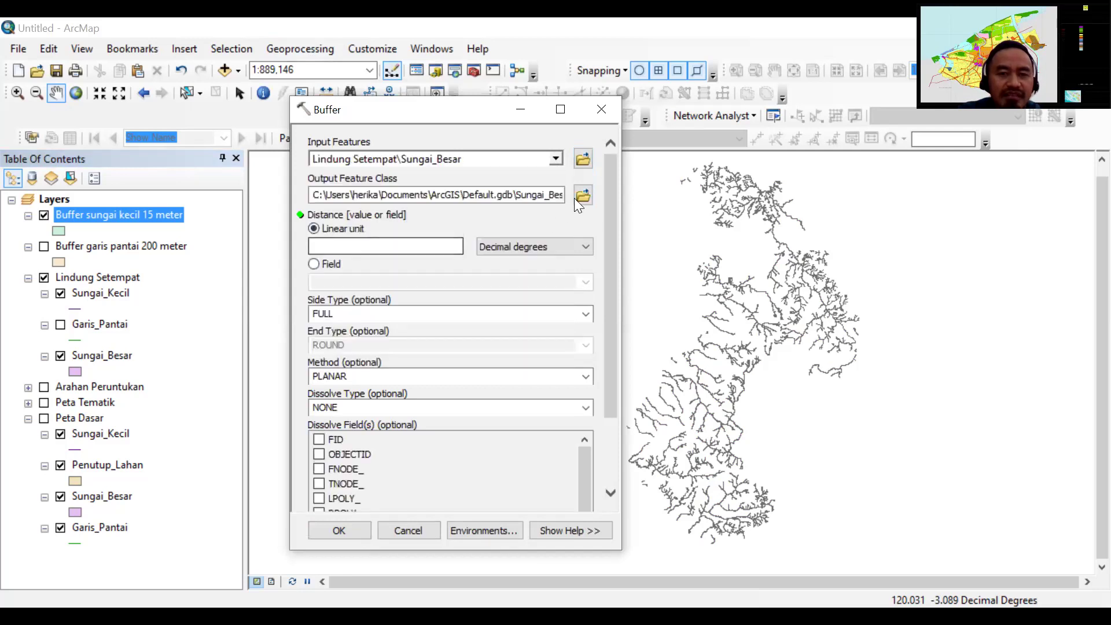
Set the output feature class to "Buffer sungai besar 100 meter.shp" in the Hasil folder, adapting the existing small-river buffer's file name.
click(581, 195)
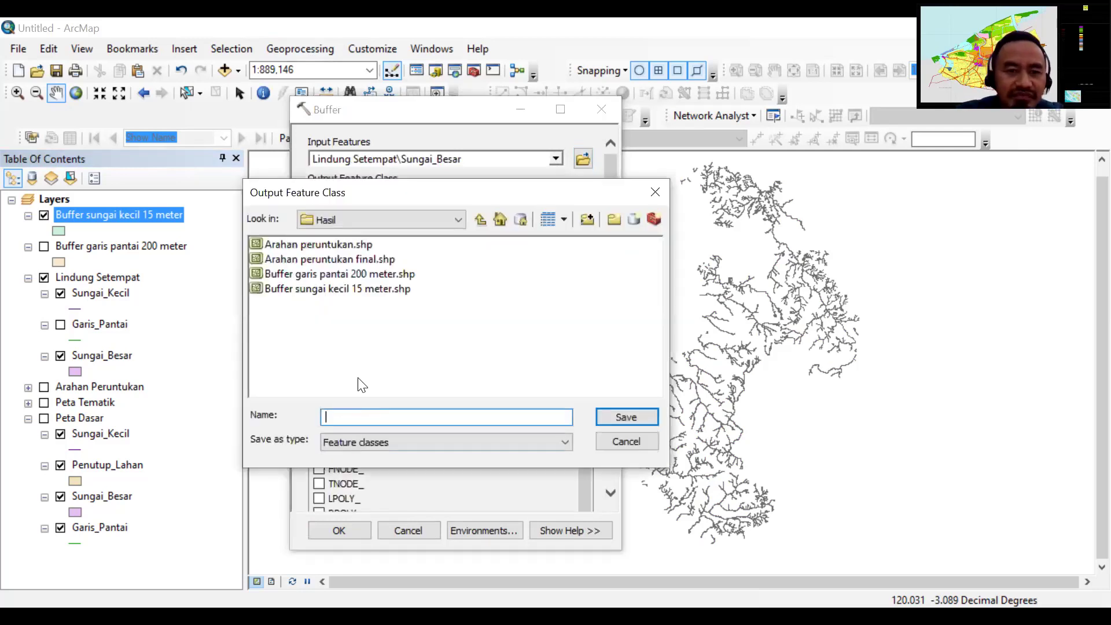
click(347, 289)
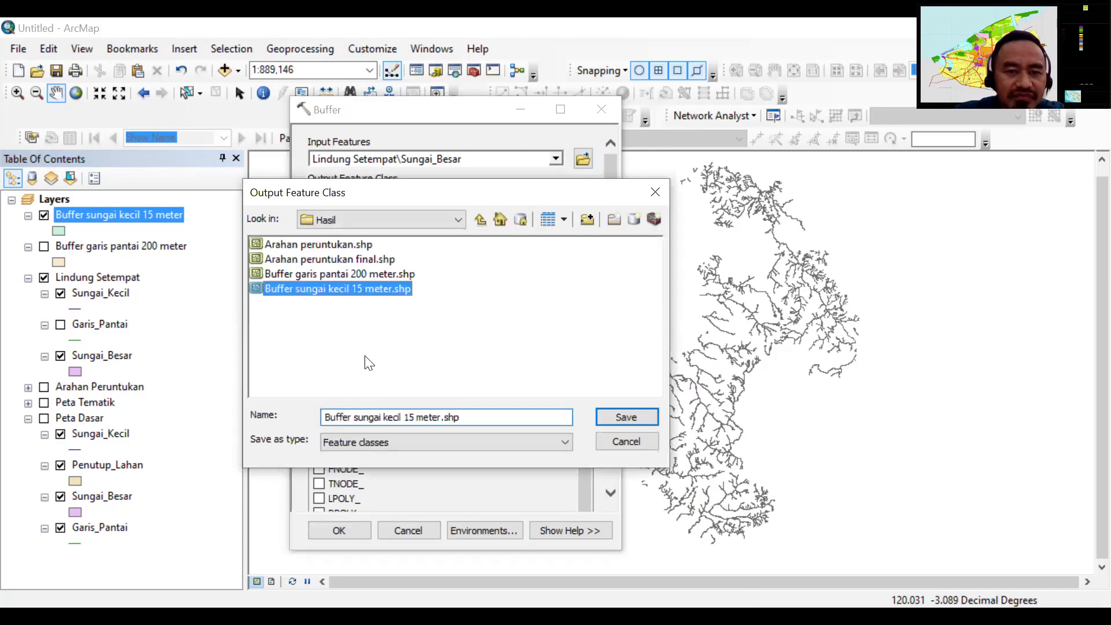
click(403, 417)
key(BackSpace)
key(BackSpace)
key(BackSpace)
key(BackSpace)
key(BackSpace)
text(besar)
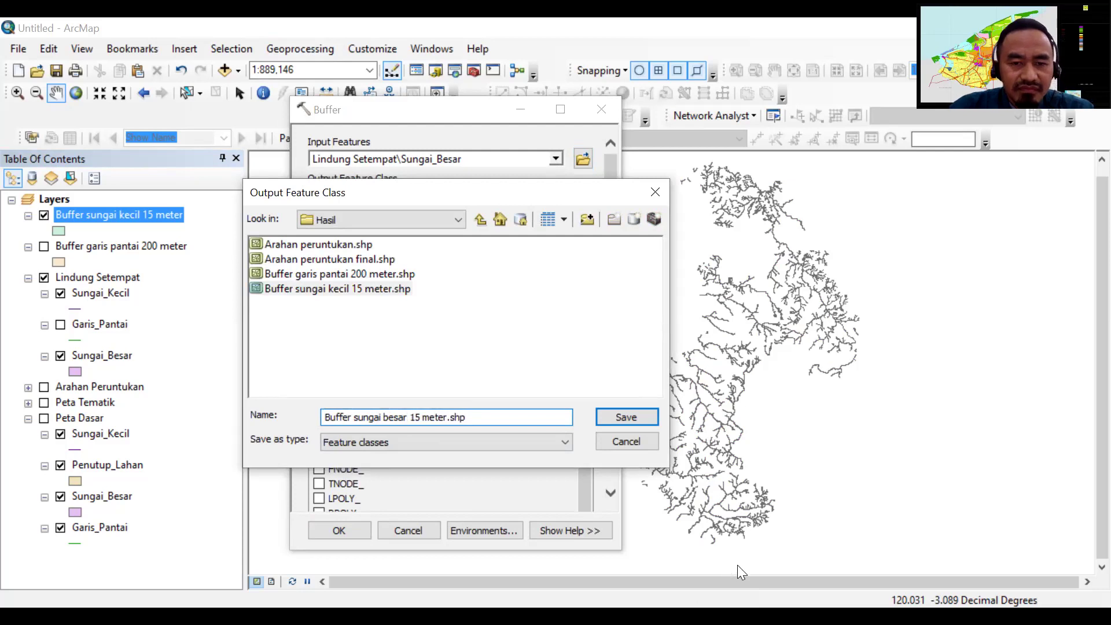
click(422, 414)
key(BackSpace)
text(00)
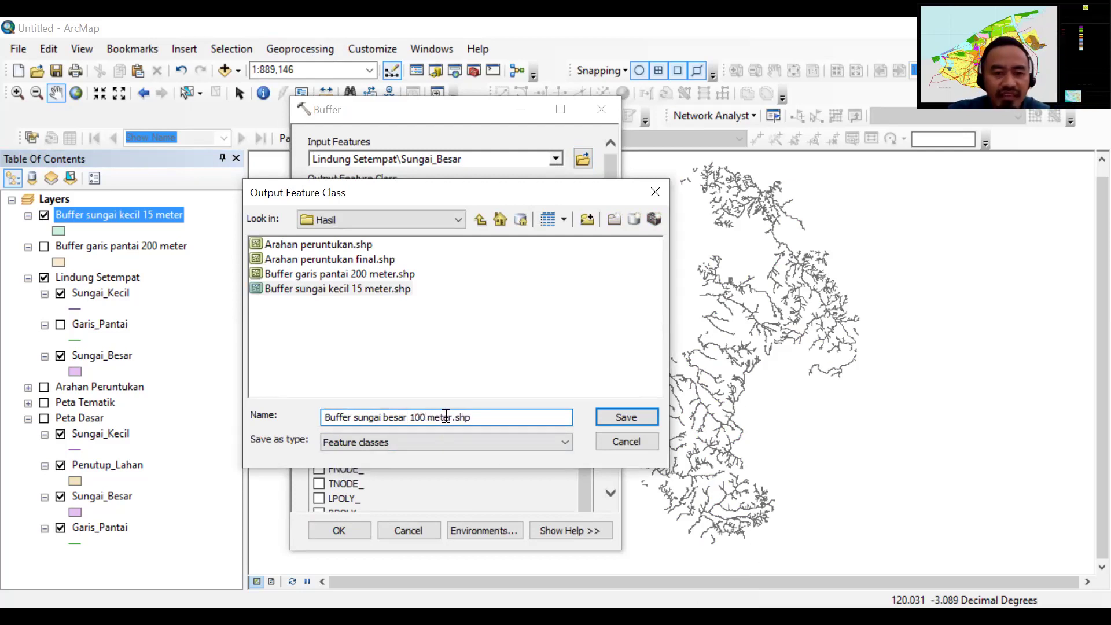
click(624, 421)
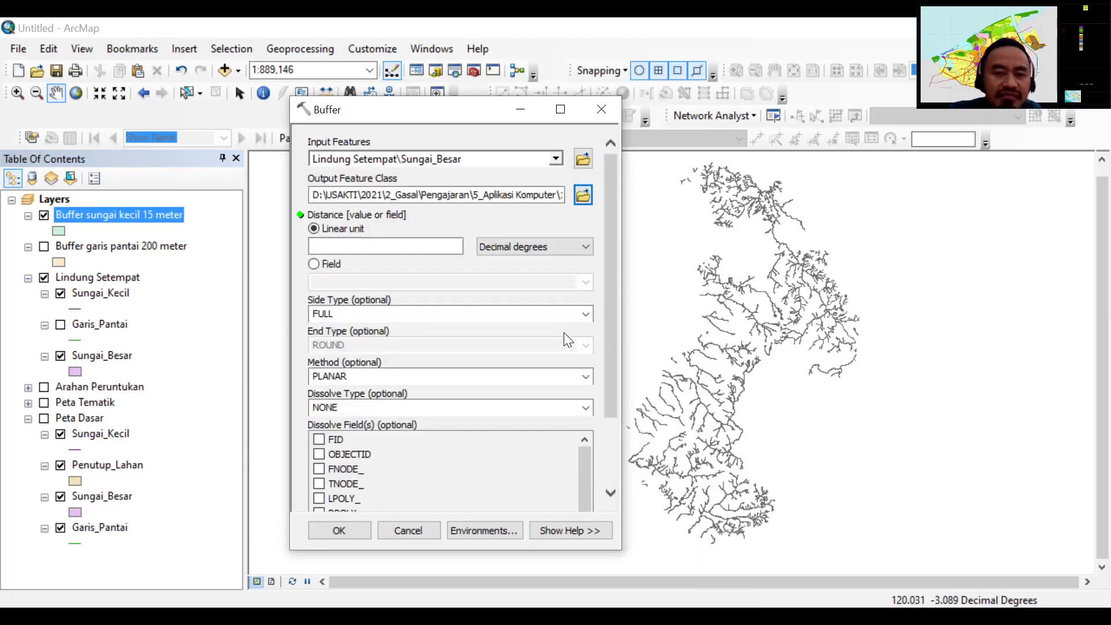
Set the large-river buffer distance to 100 Meters and run the buffer.
click(459, 253)
text(100)
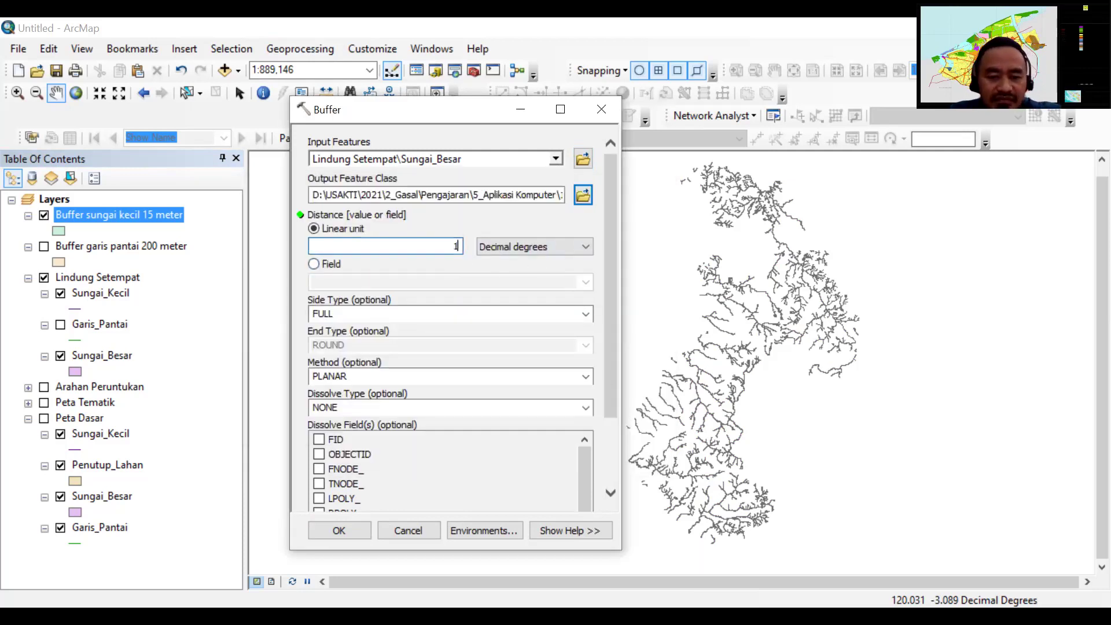
click(561, 249)
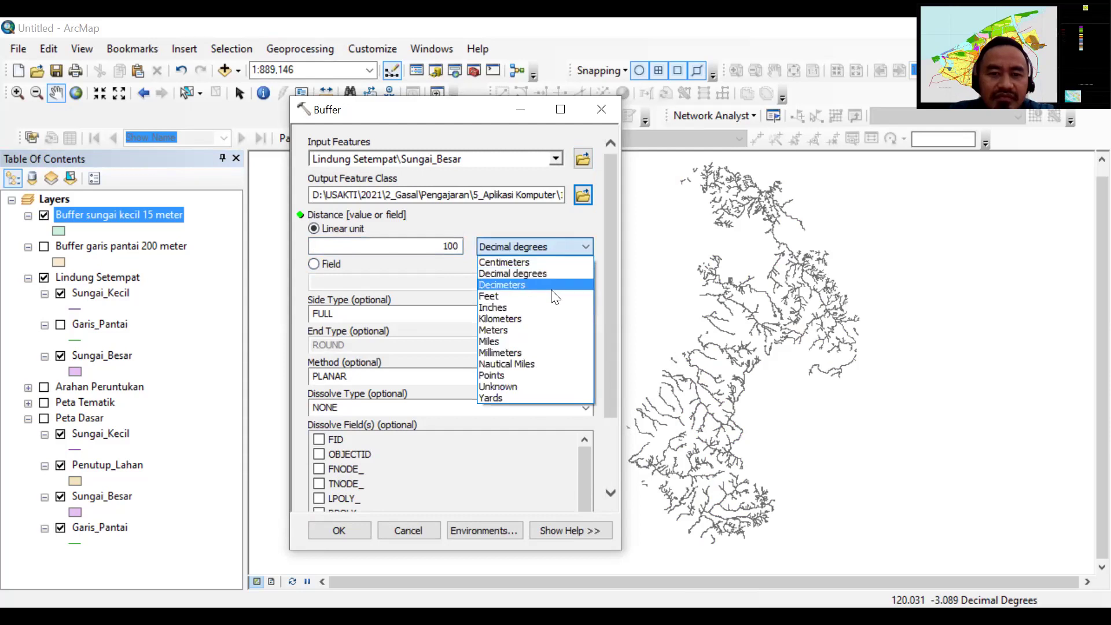
click(548, 329)
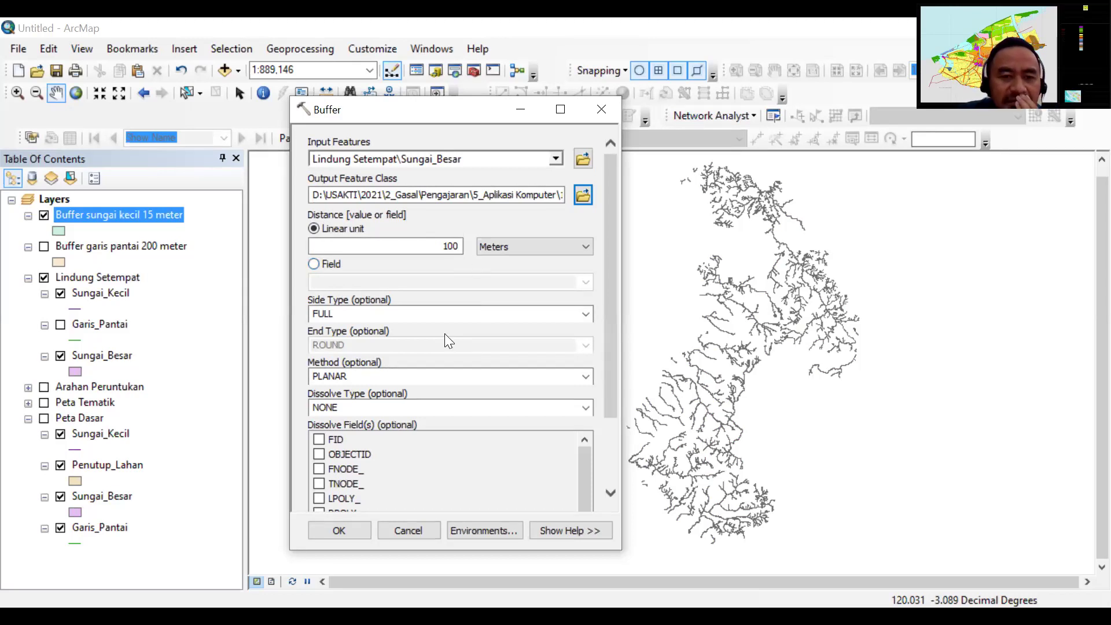
click(456, 249)
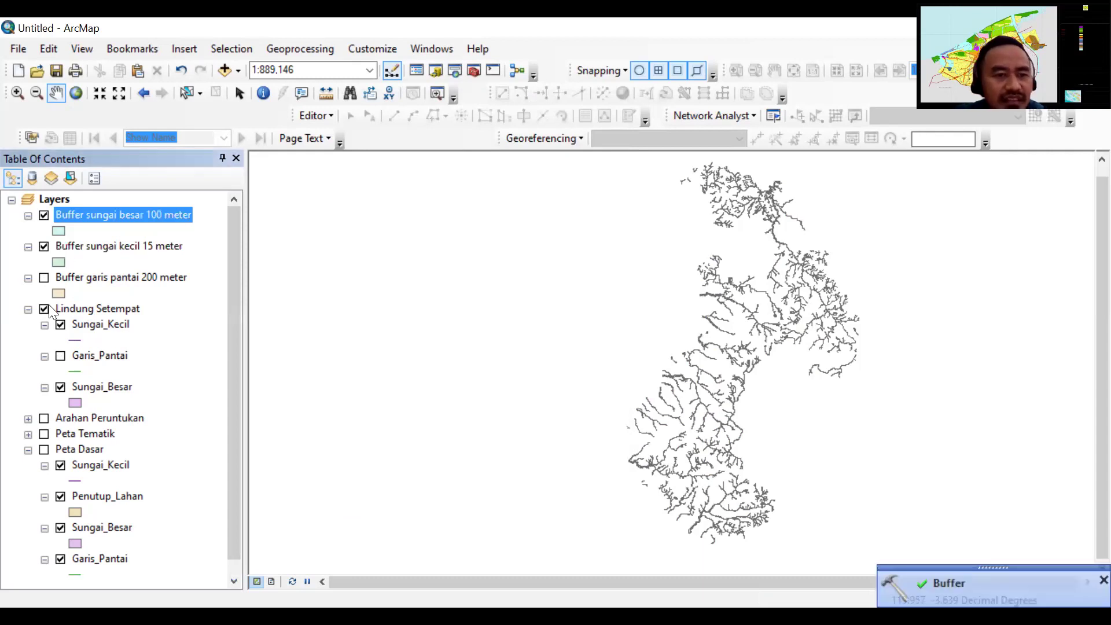
Show the "Buffer garis pantai 200 meter" layer and add it with both river buffers to the Union tool's input features.
click(46, 278)
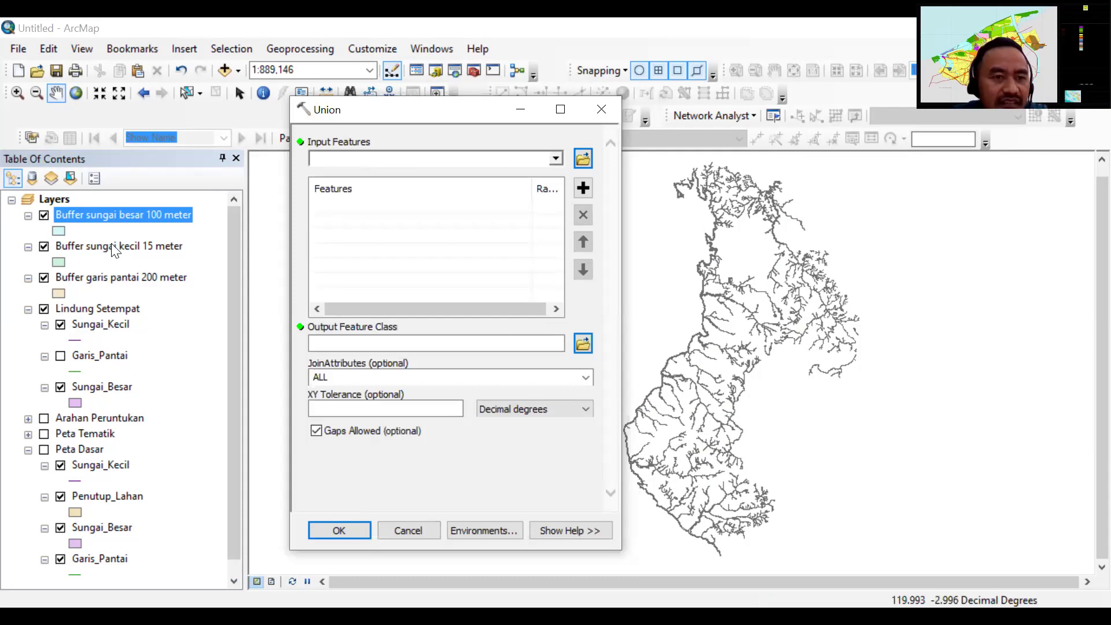
shift+click(122, 279)
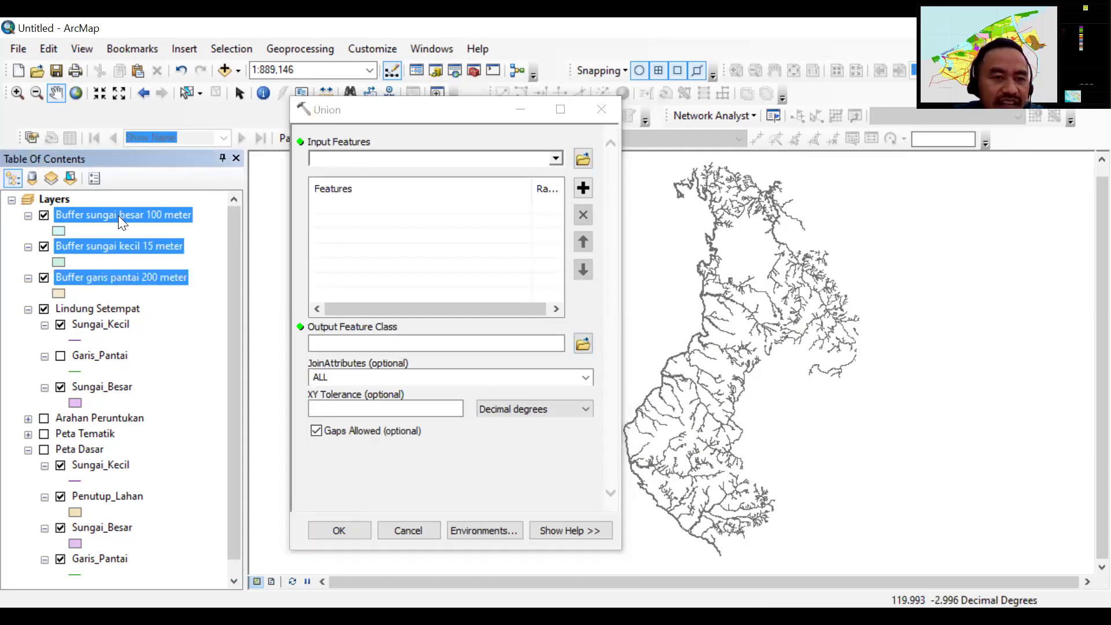
drag(134, 212, 392, 219)
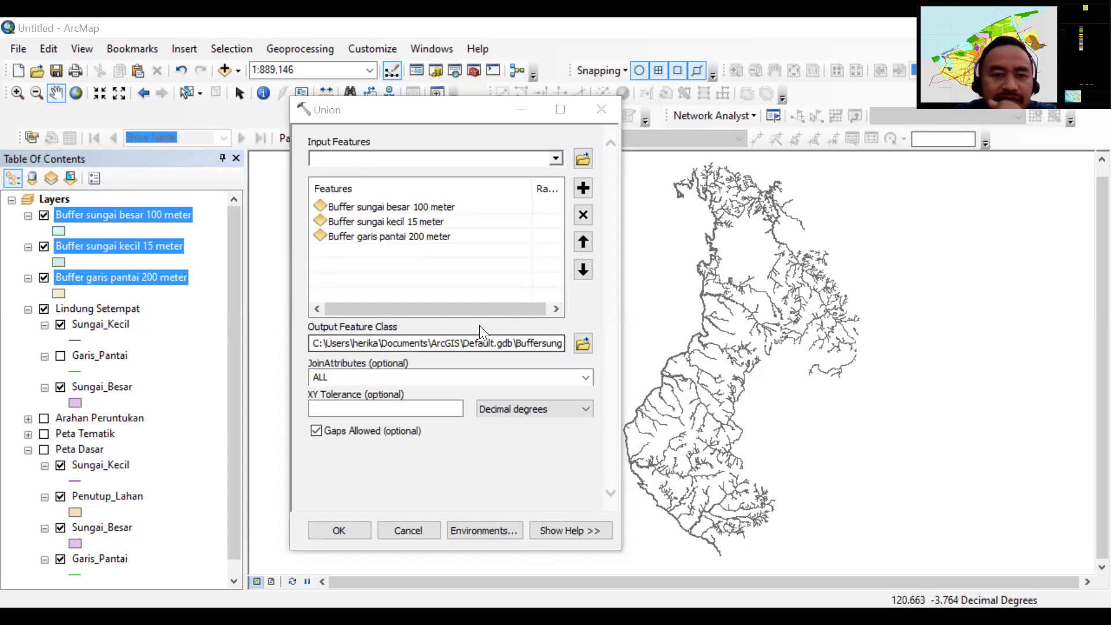
Set the Union output feature class to "Lindung setempat" in the Hasil folder and run the union.
click(583, 346)
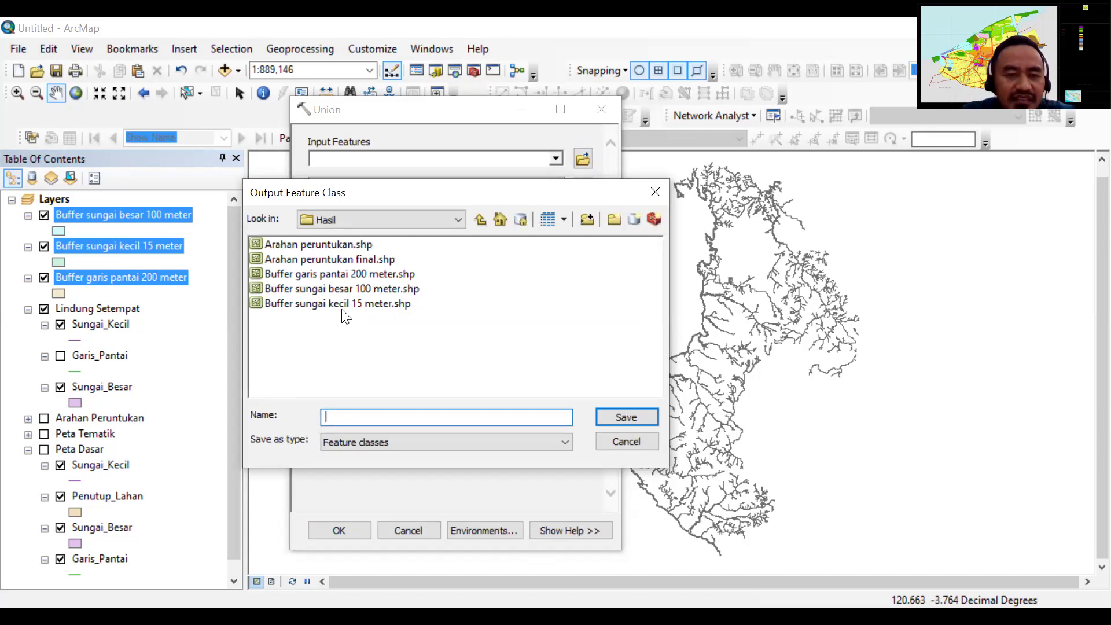
text(Lindung )
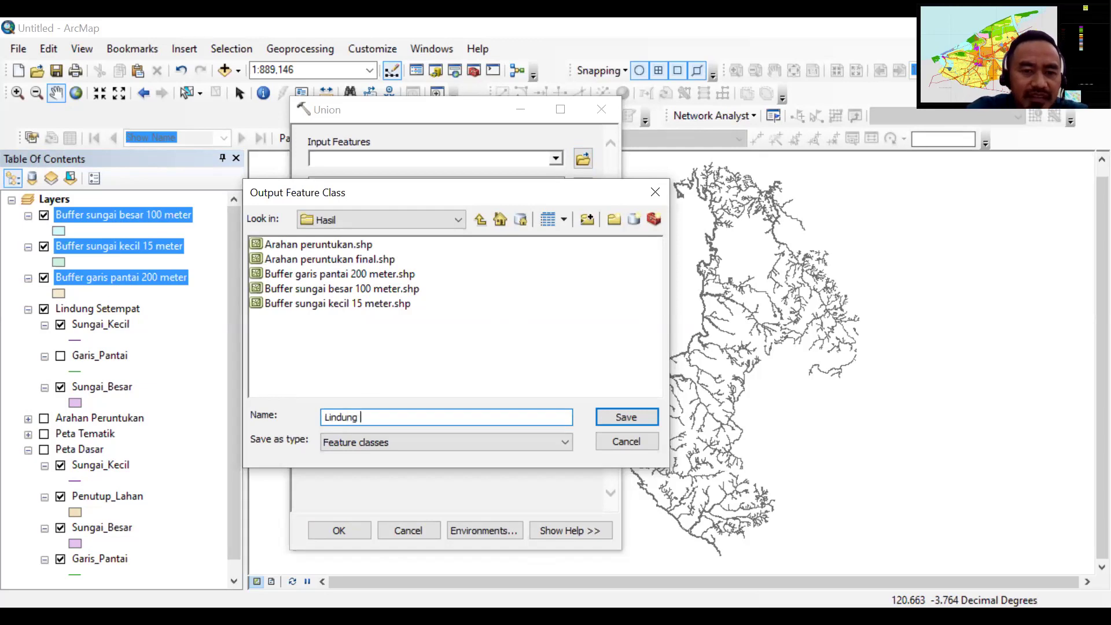
text(setempat)
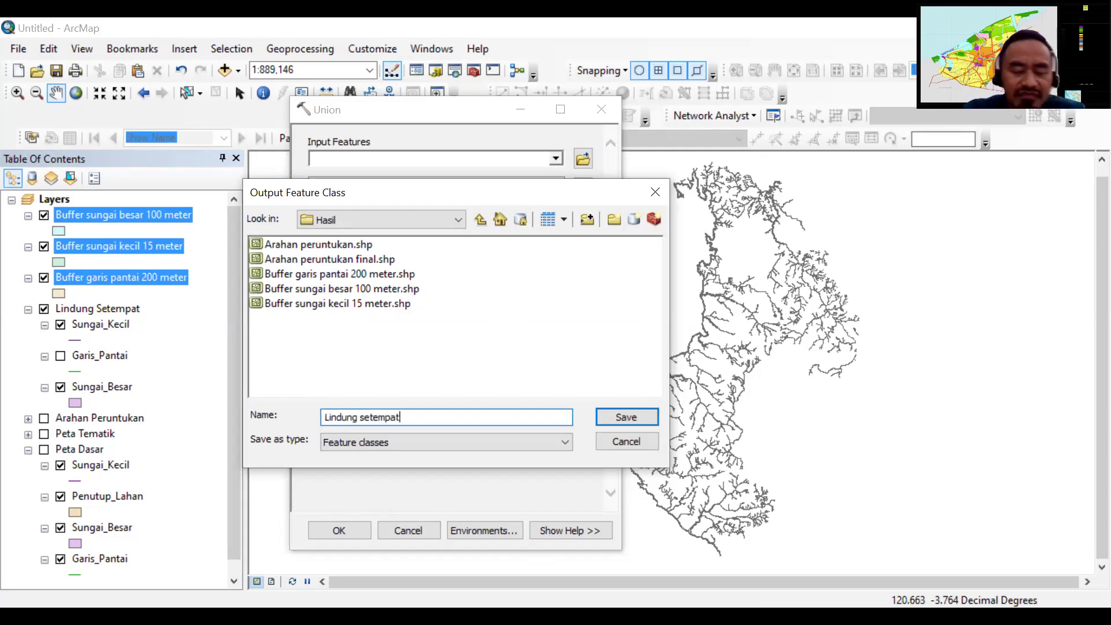
click(623, 417)
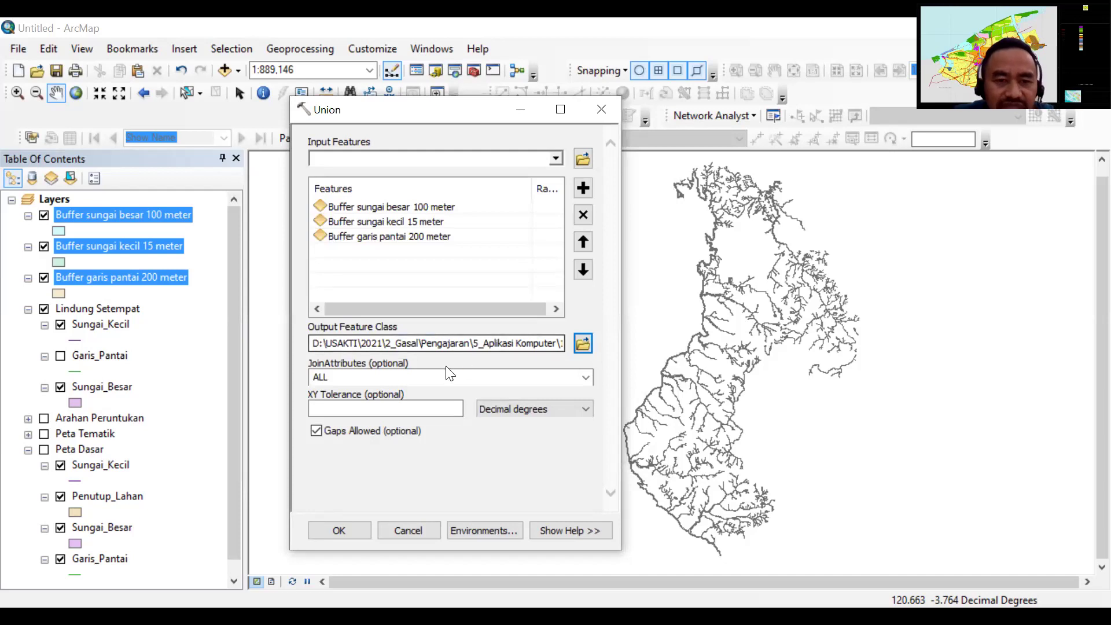
click(353, 531)
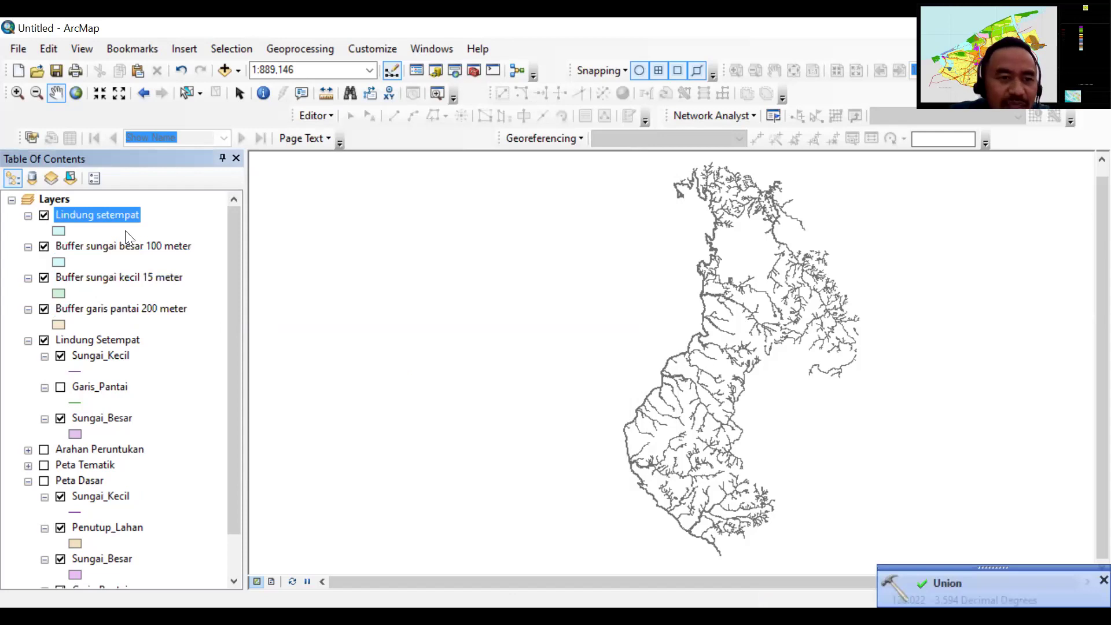
Open the attribute table of the Lindung setempat layer and examine its buffer distance and KET columns.
right_click(108, 212)
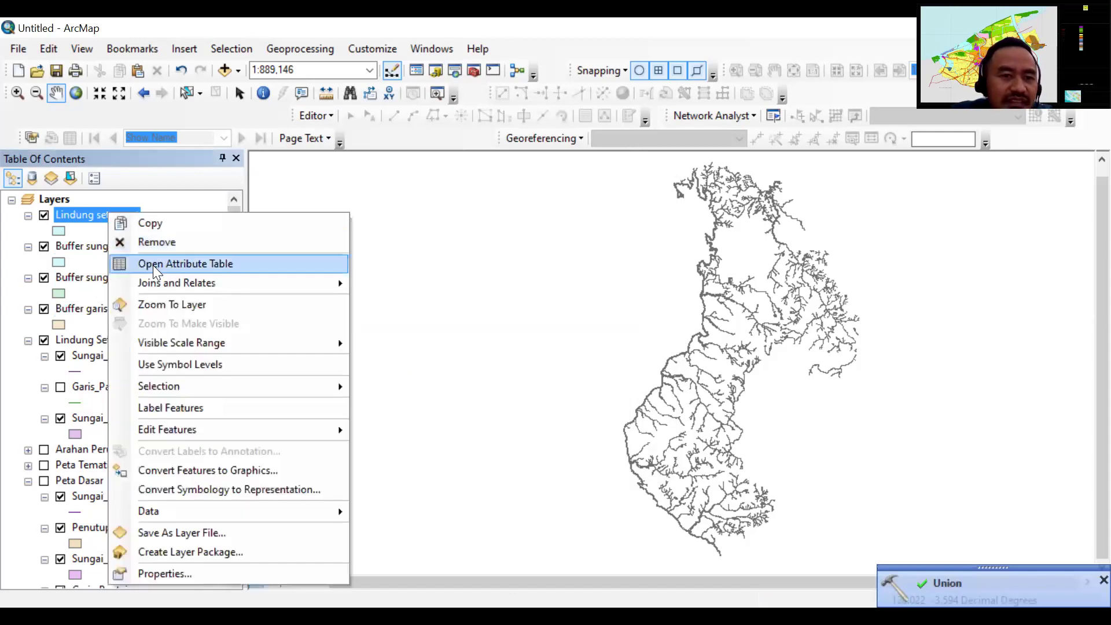
key(Return)
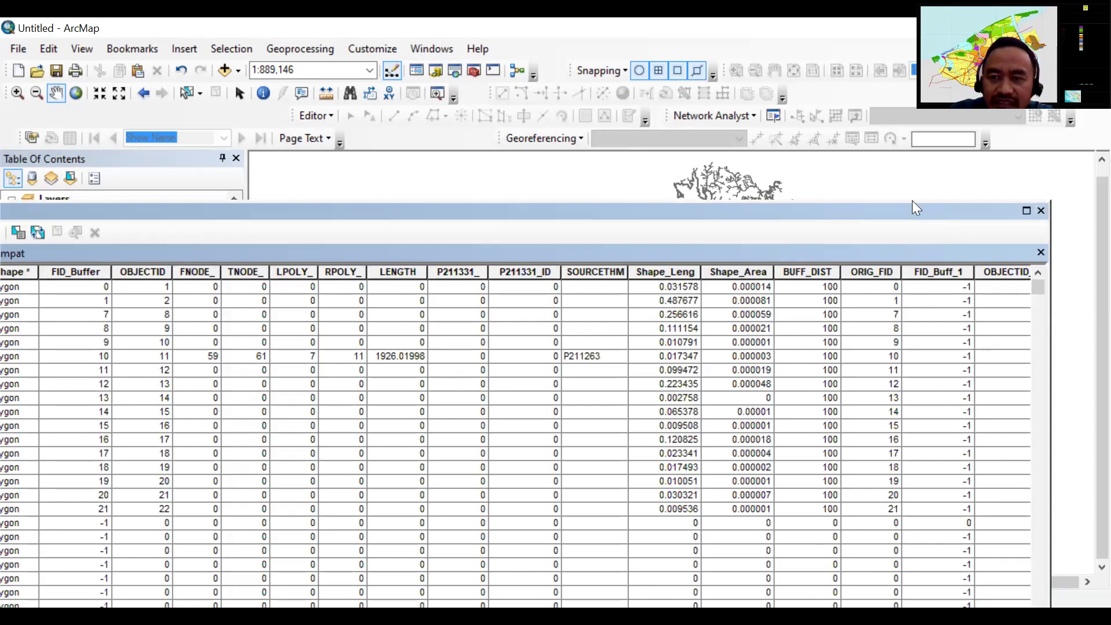
drag(819, 211, 826, 146)
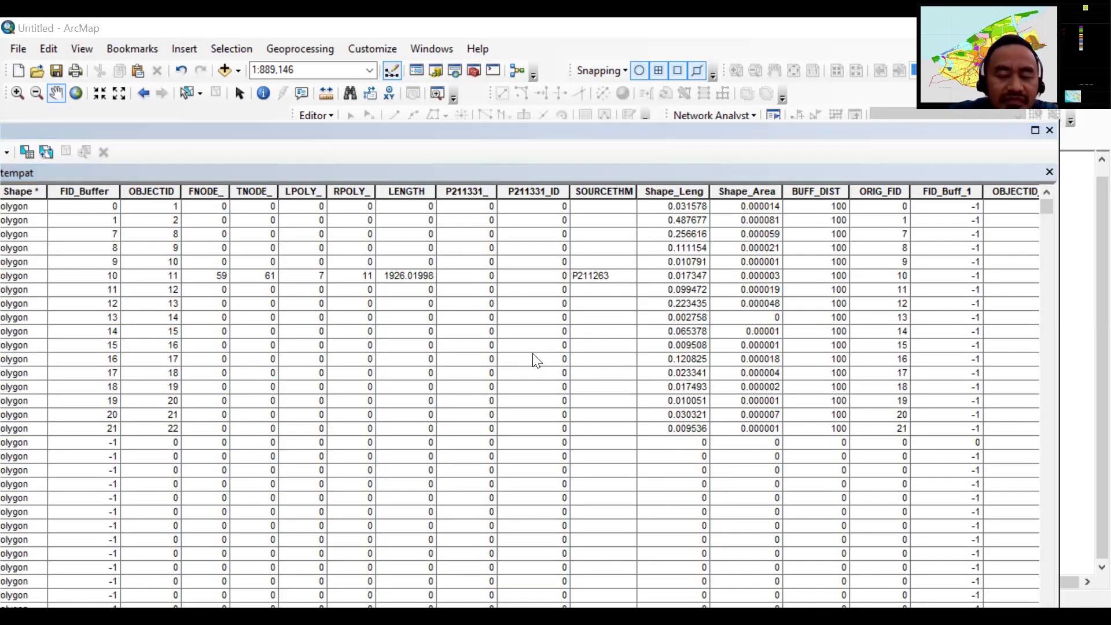
click(774, 162)
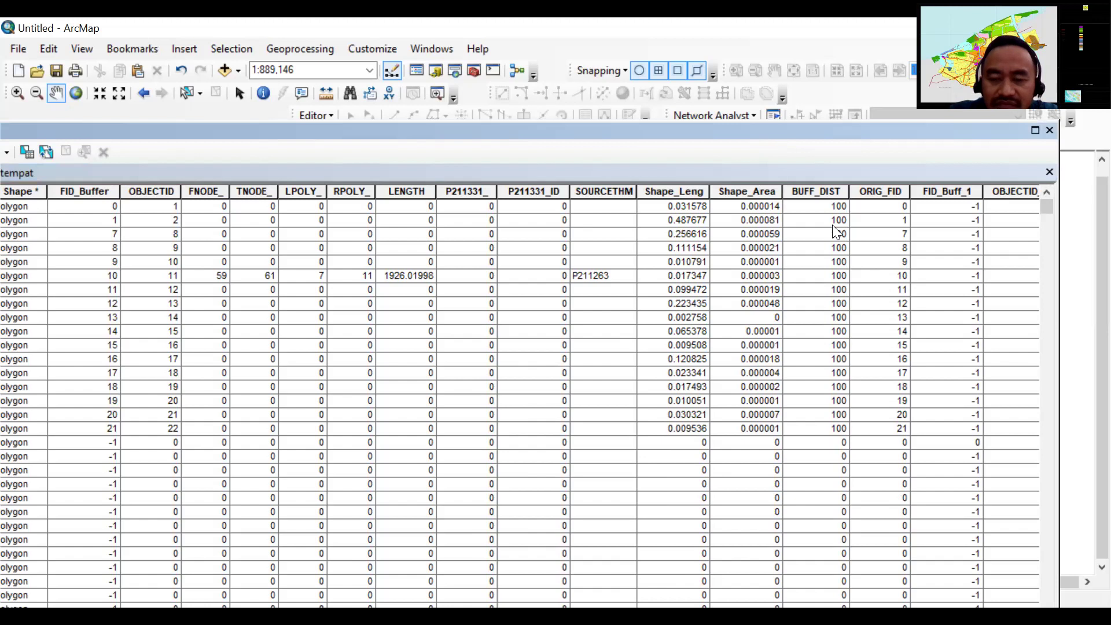
drag(802, 132, 759, 217)
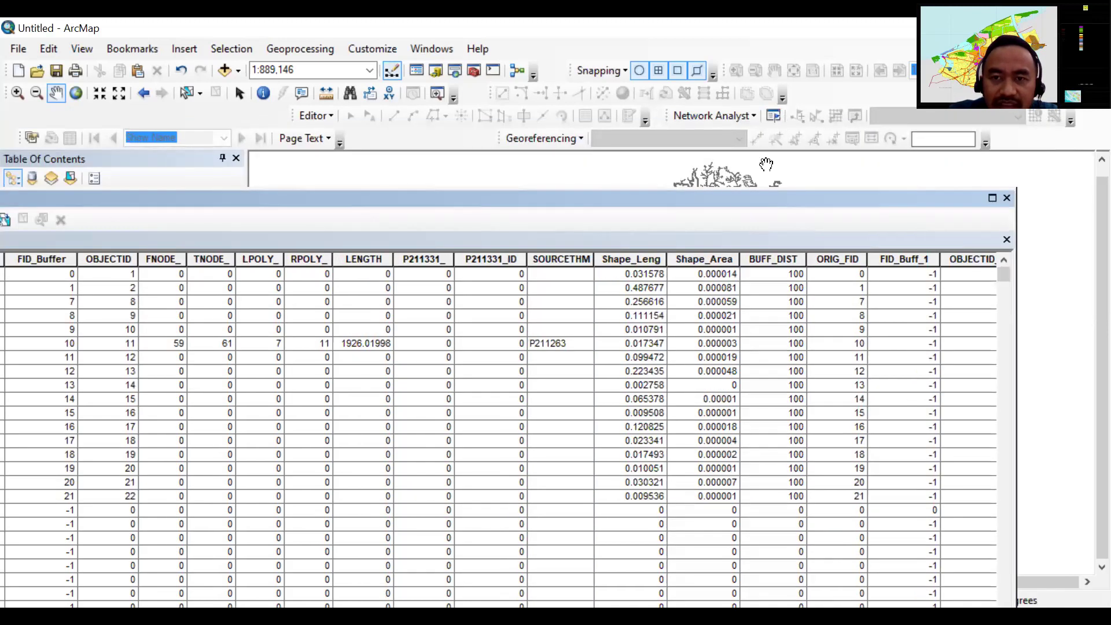
drag(732, 193, 801, 94)
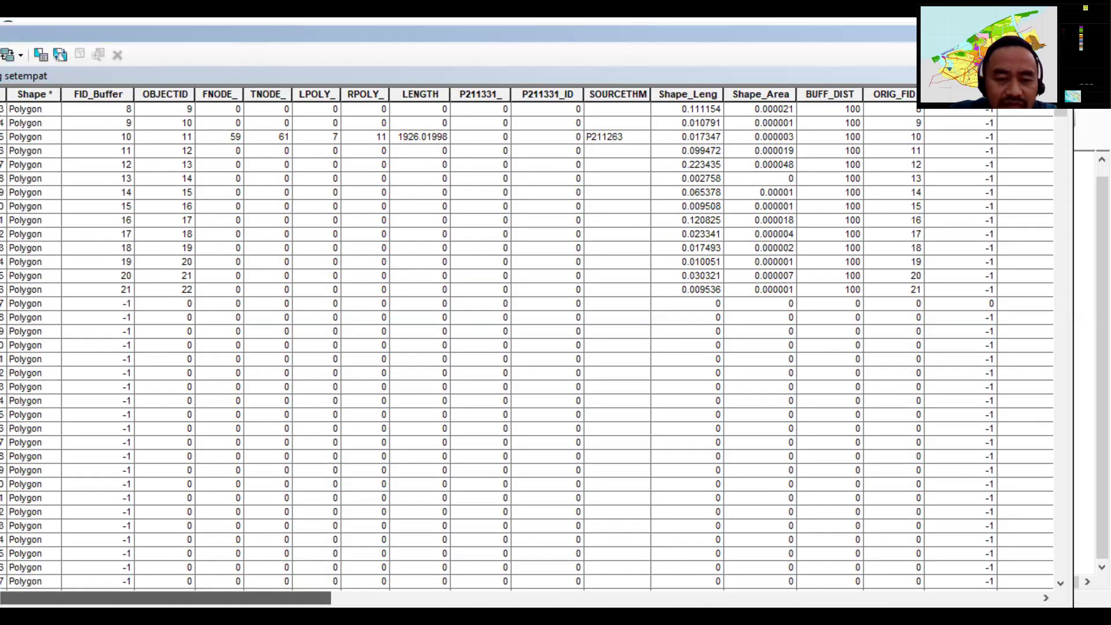
drag(167, 599, 874, 598)
drag(982, 598, 743, 588)
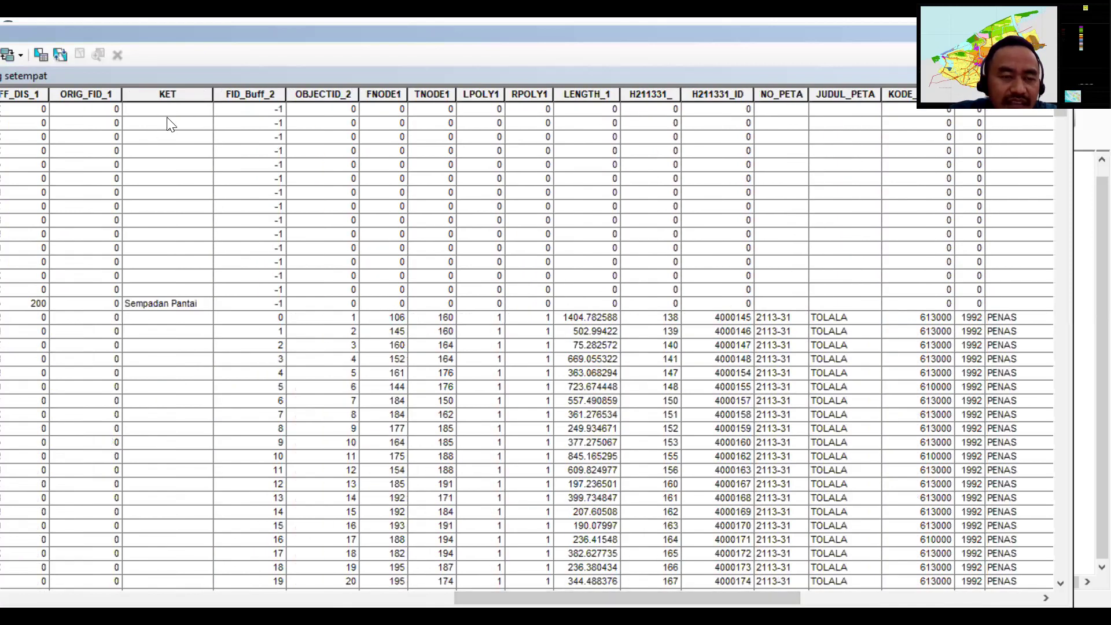
drag(625, 598, 171, 598)
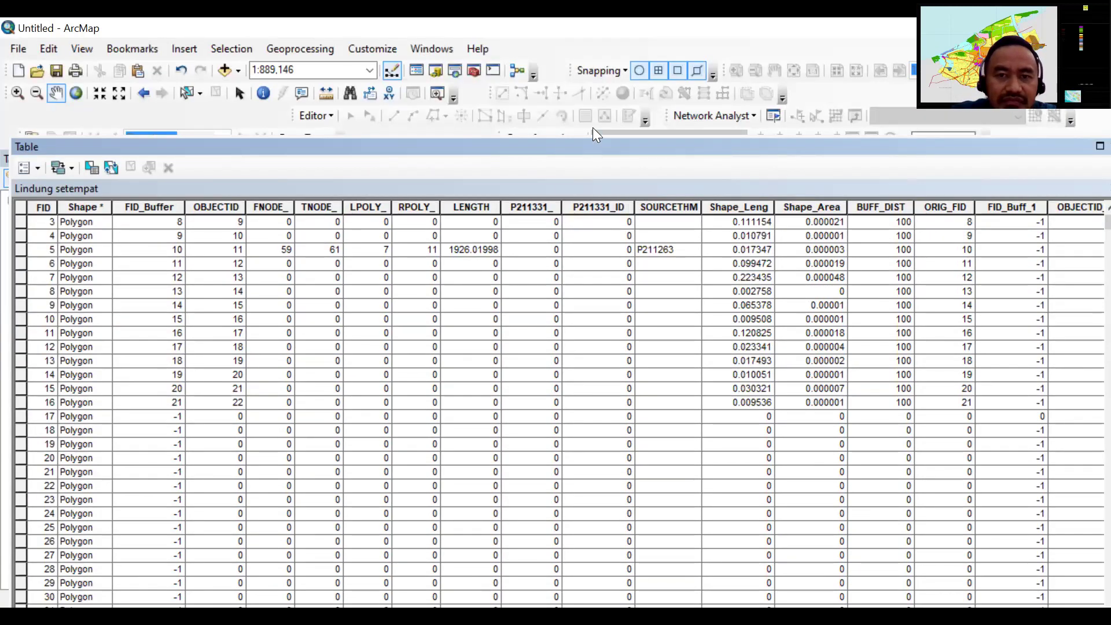
drag(601, 68, 599, 69)
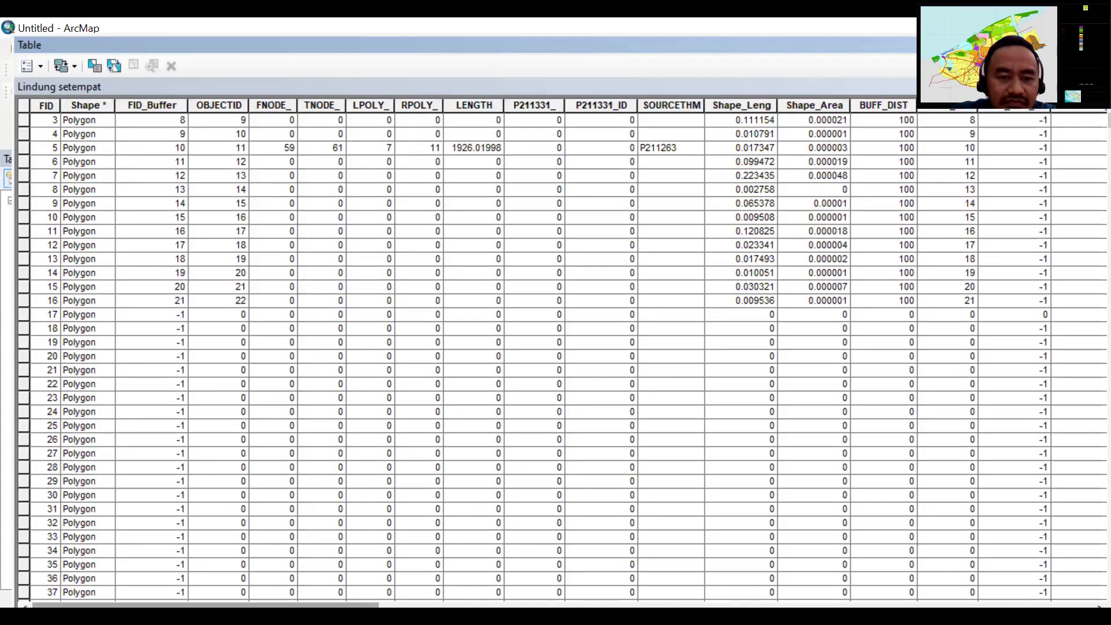
drag(278, 606, 601, 606)
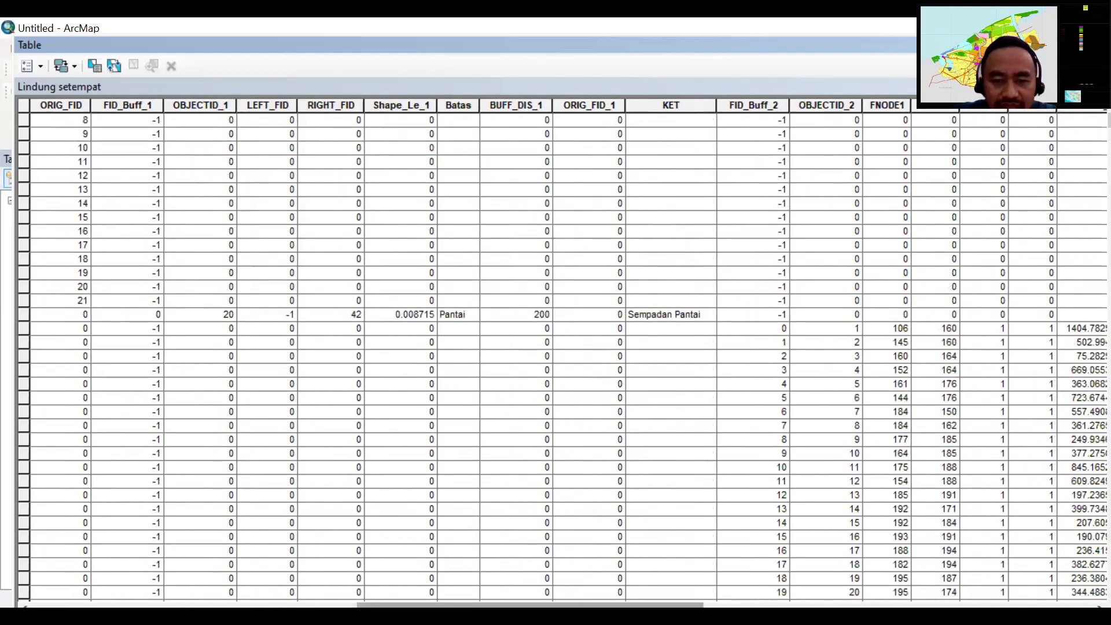
key(alt+Tab)
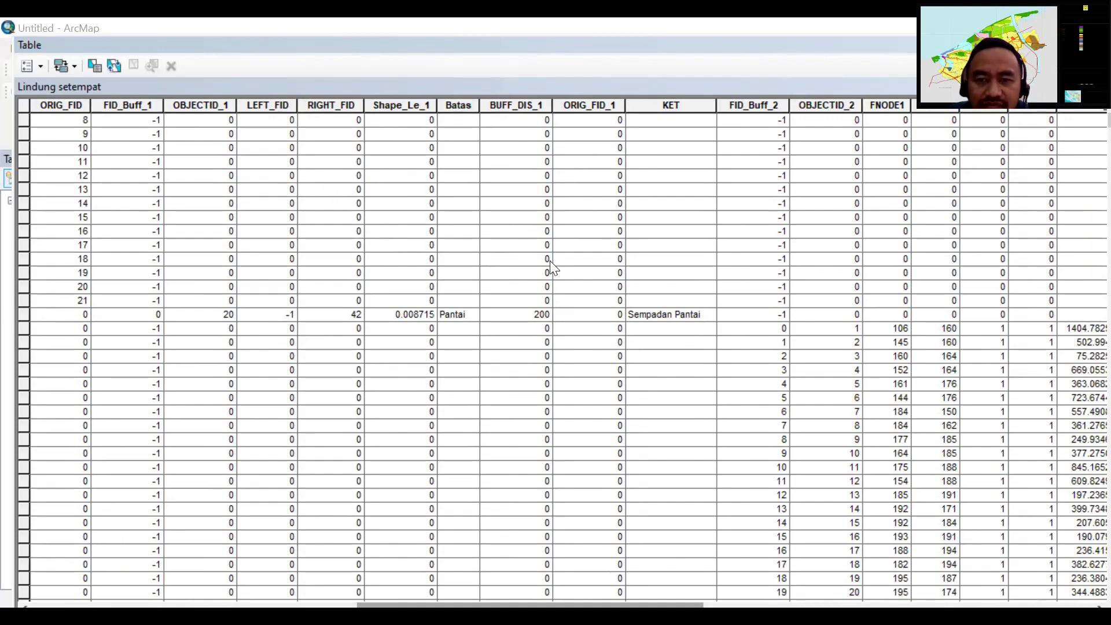
Select the Lindung setempat records with a blank KET field using the attribute query "KET" = ' '.
click(40, 64)
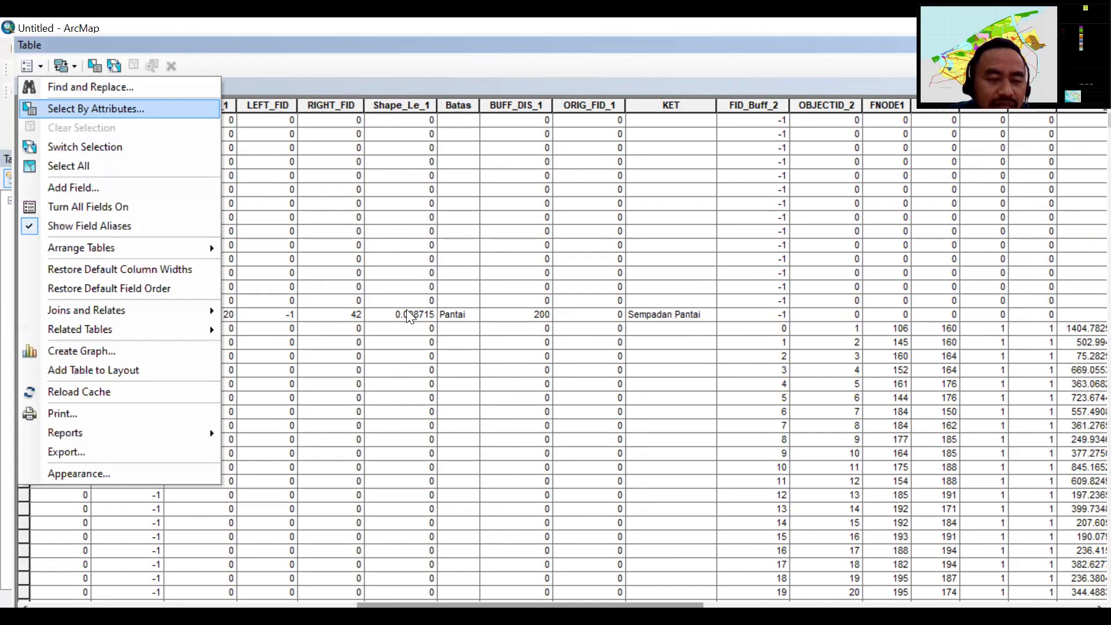
click(96, 109)
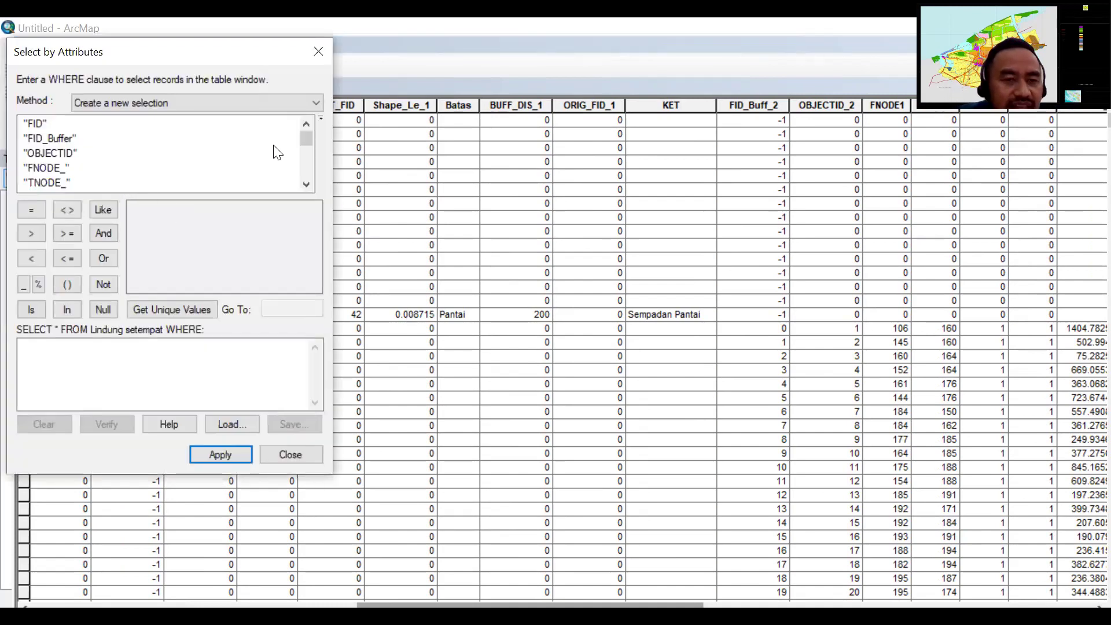
mouse_move(305, 137)
mouse_down()
mouse_move(302, 179)
mouse_move(302, 145)
mouse_move(302, 154)
mouse_up()
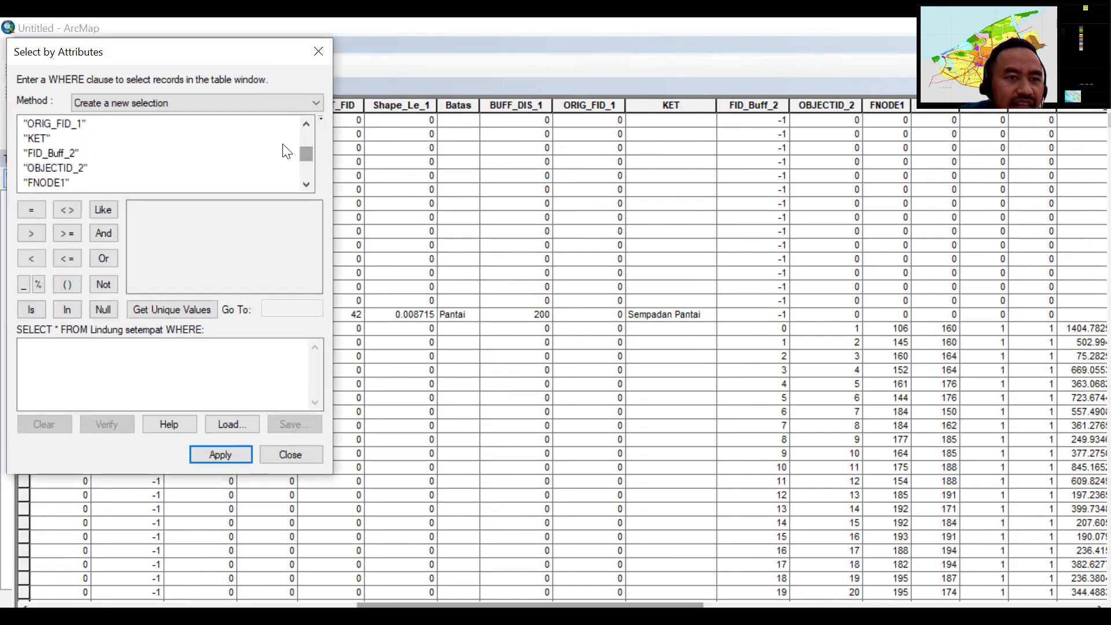
double_click(40, 137)
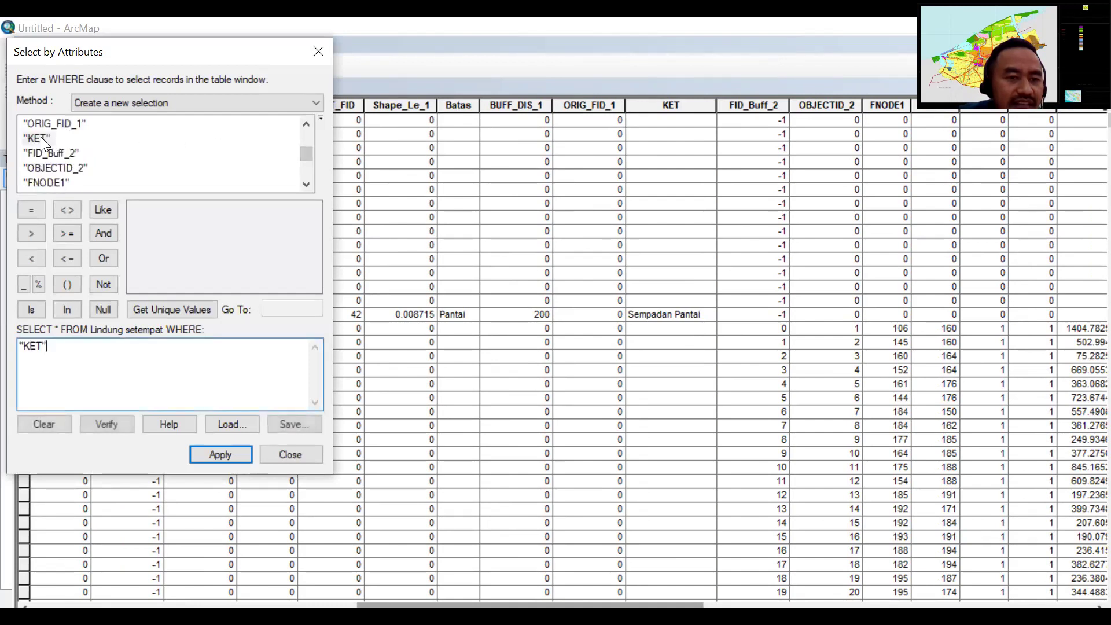
click(152, 311)
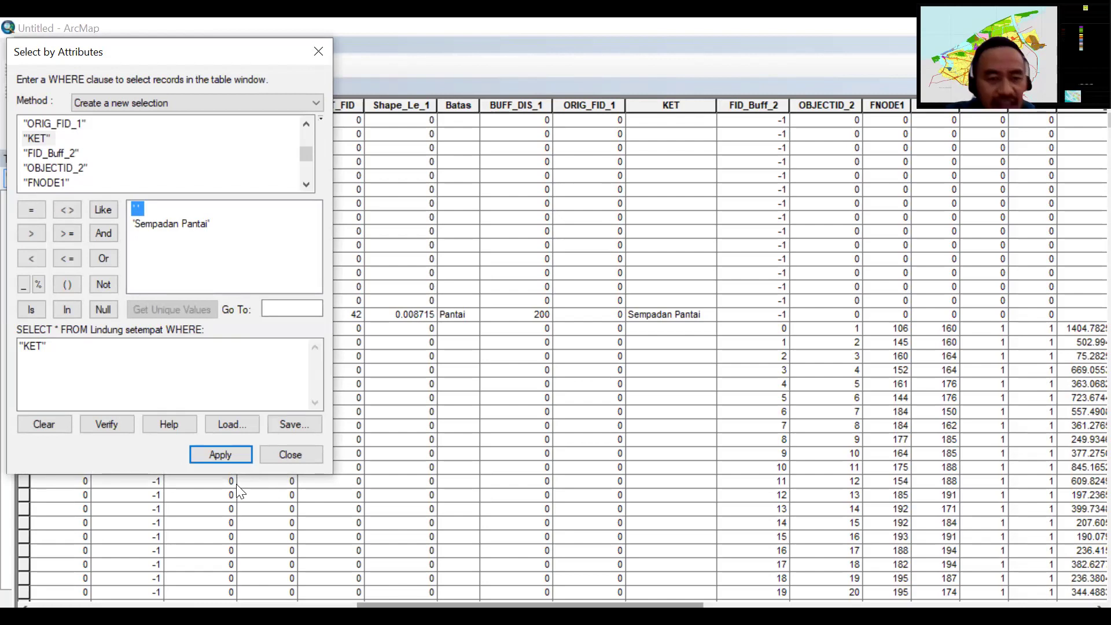
click(626, 557)
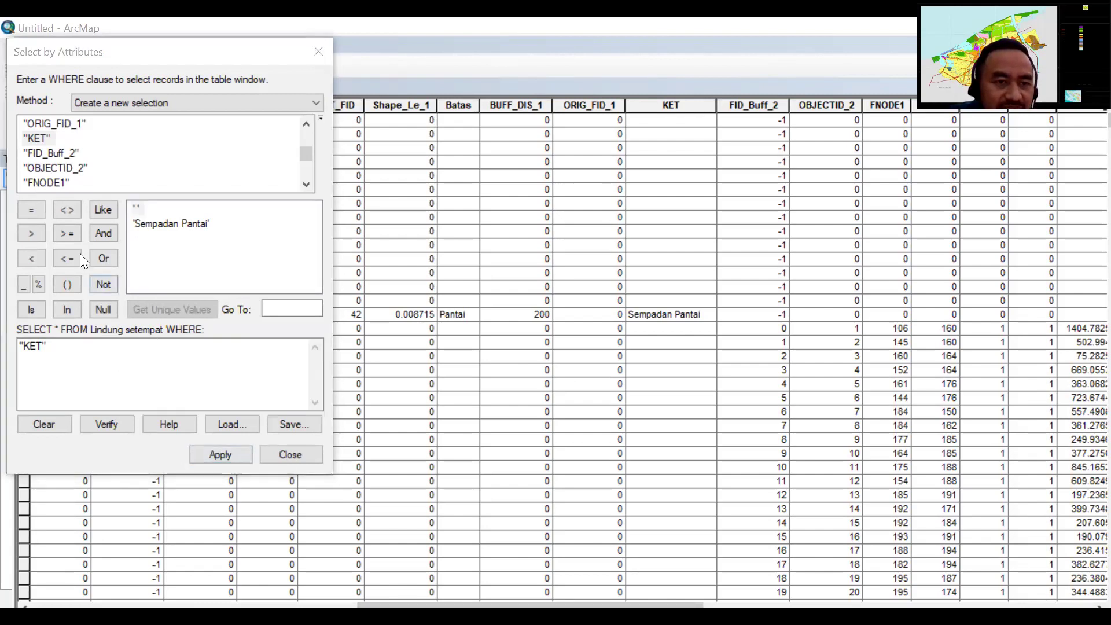
click(31, 211)
double_click(139, 207)
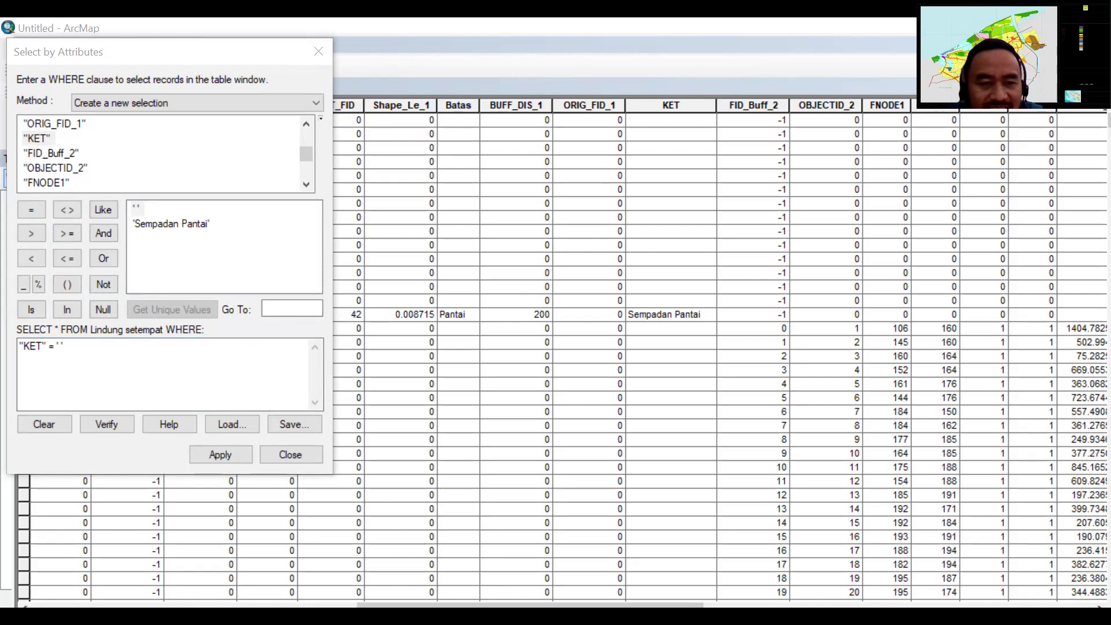
click(220, 454)
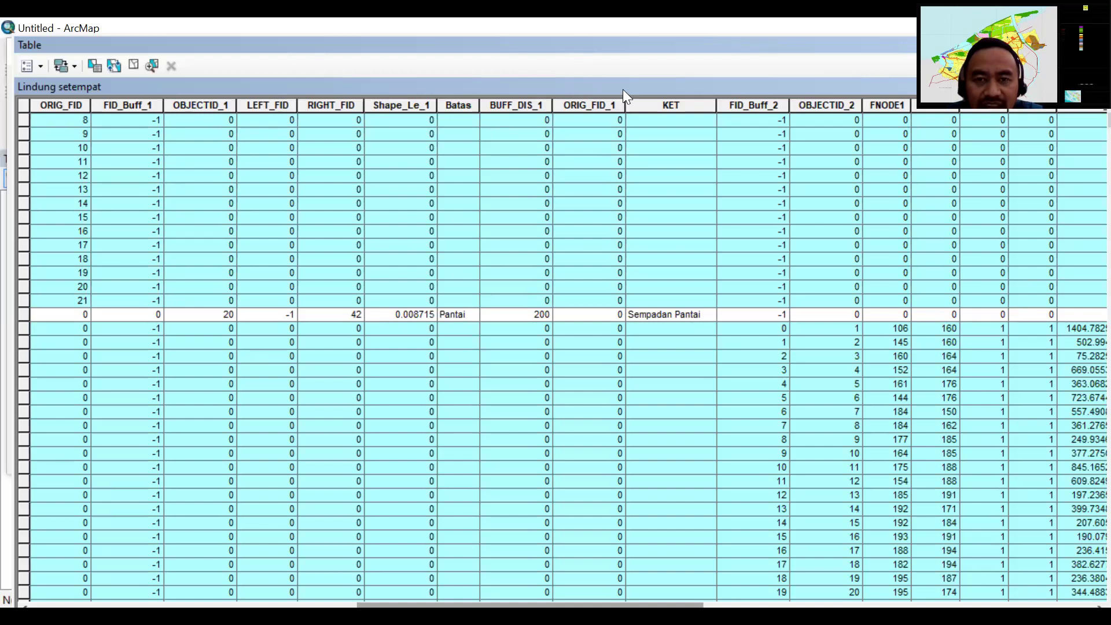
Calculate the KET field of the selected records as "Sempadan Sungai", then clear the selection and close the table.
right_click(659, 105)
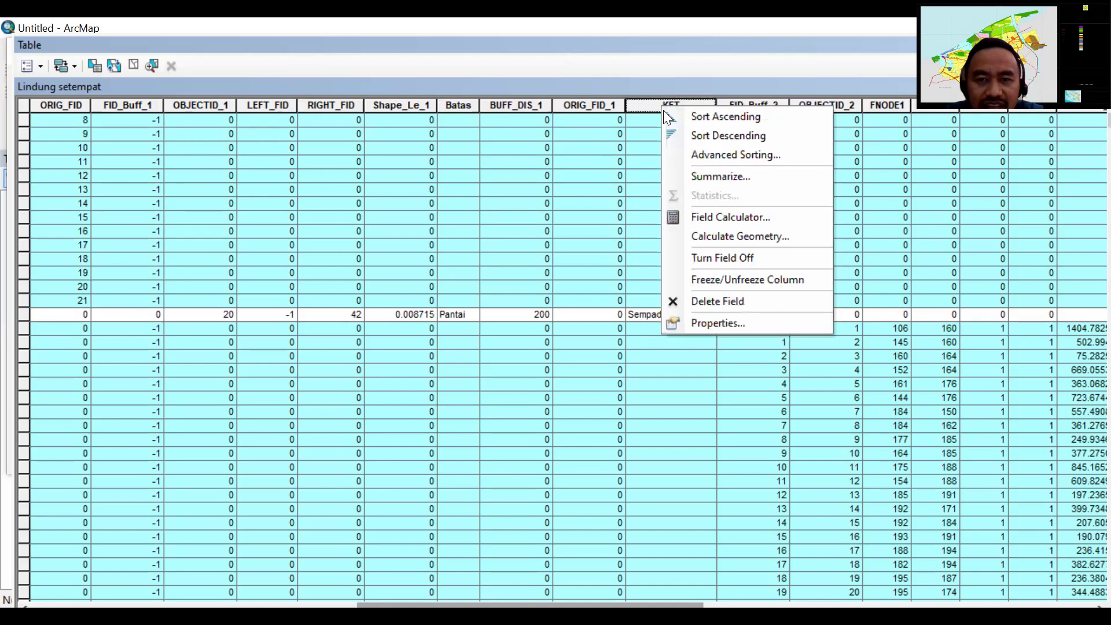
click(712, 225)
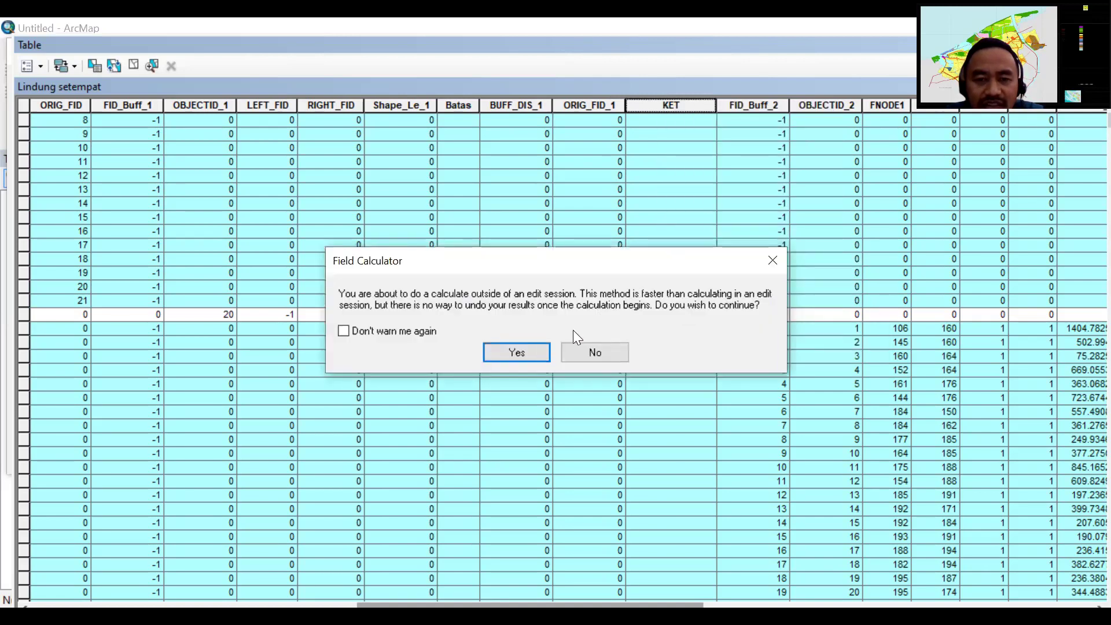
click(516, 353)
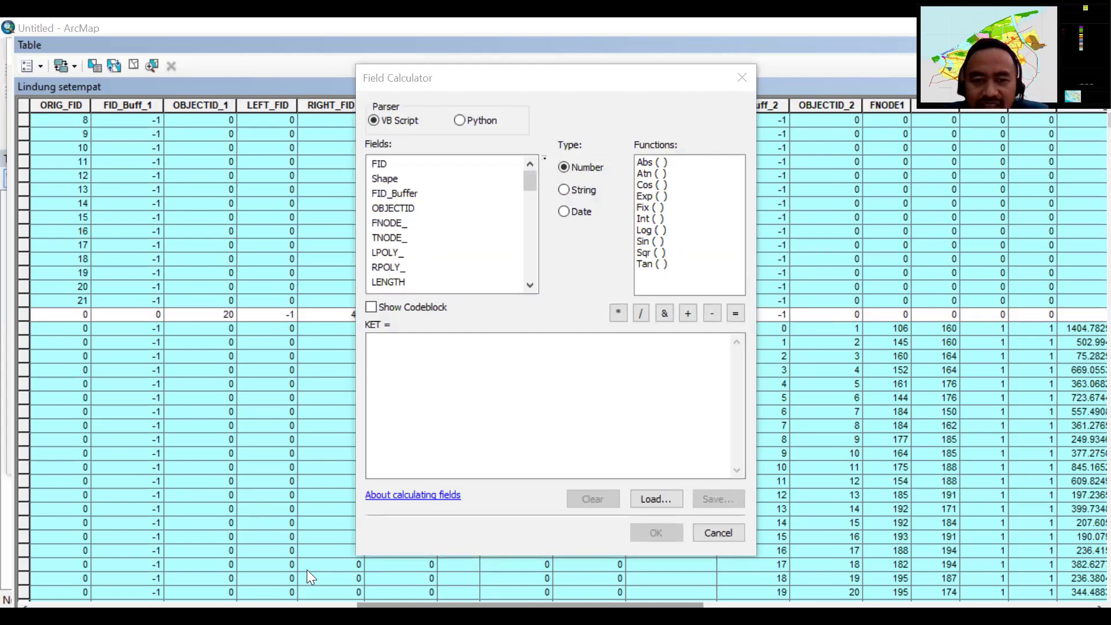
click(463, 366)
text("Se)
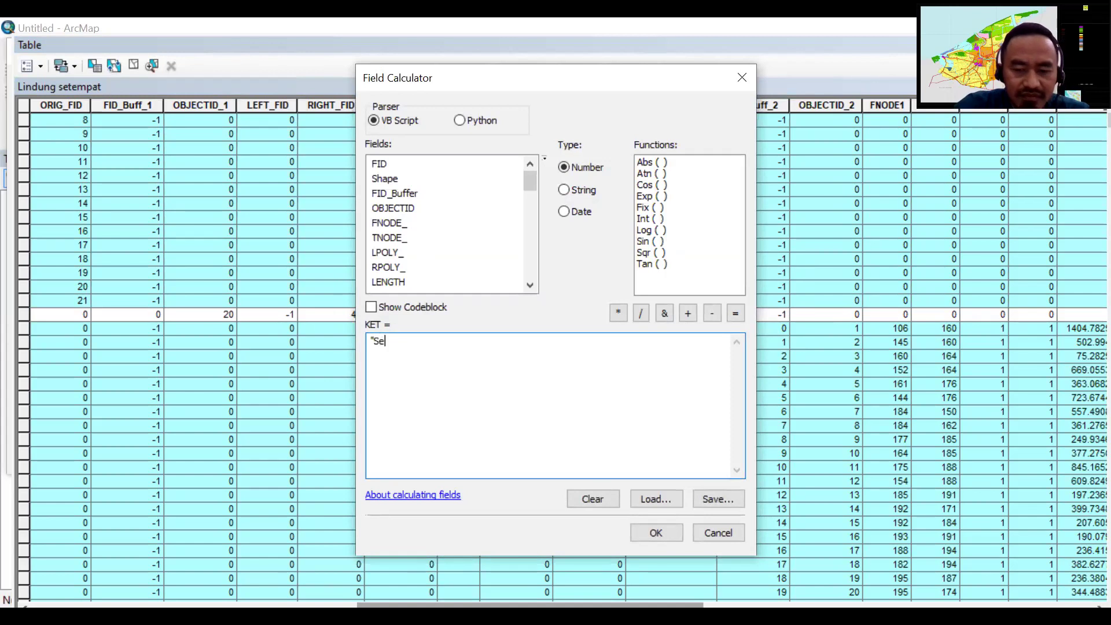
text(mpadan S)
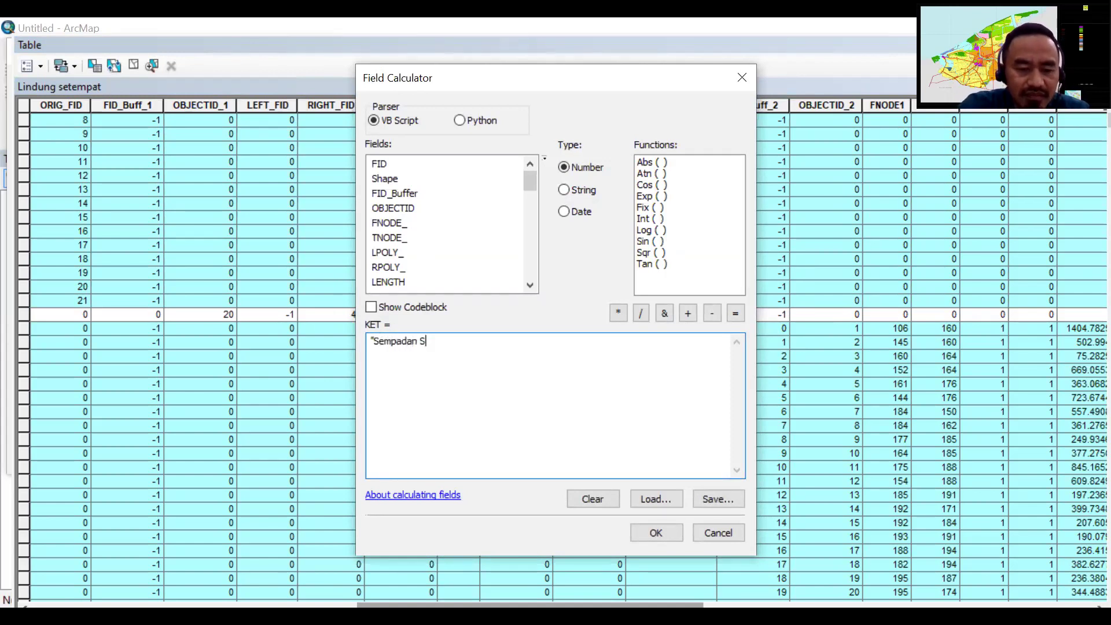
text(ungai")
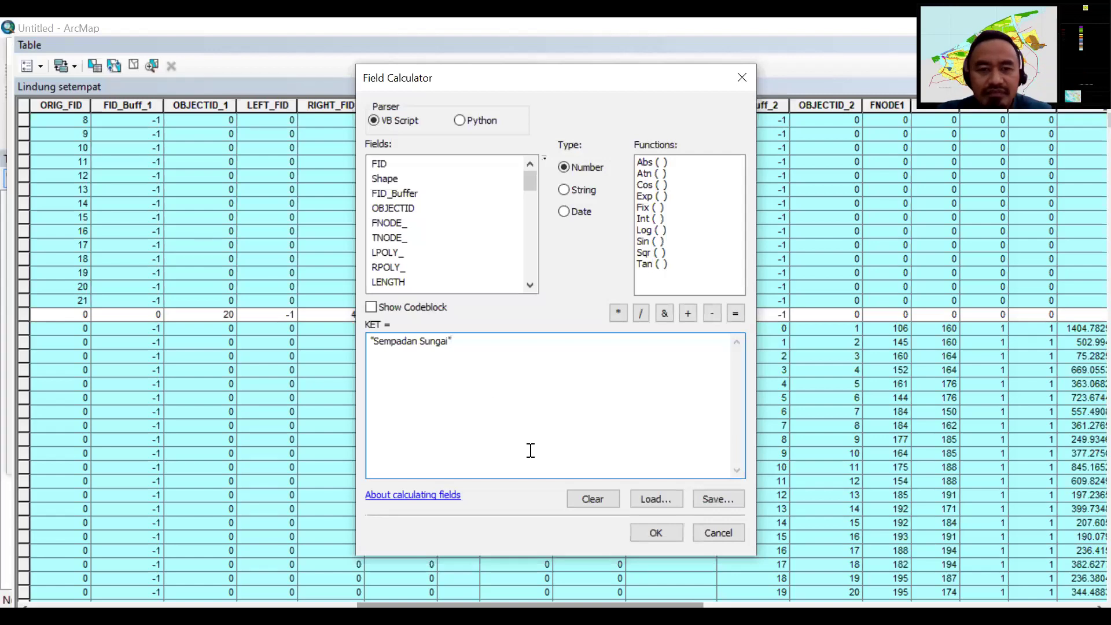
click(656, 532)
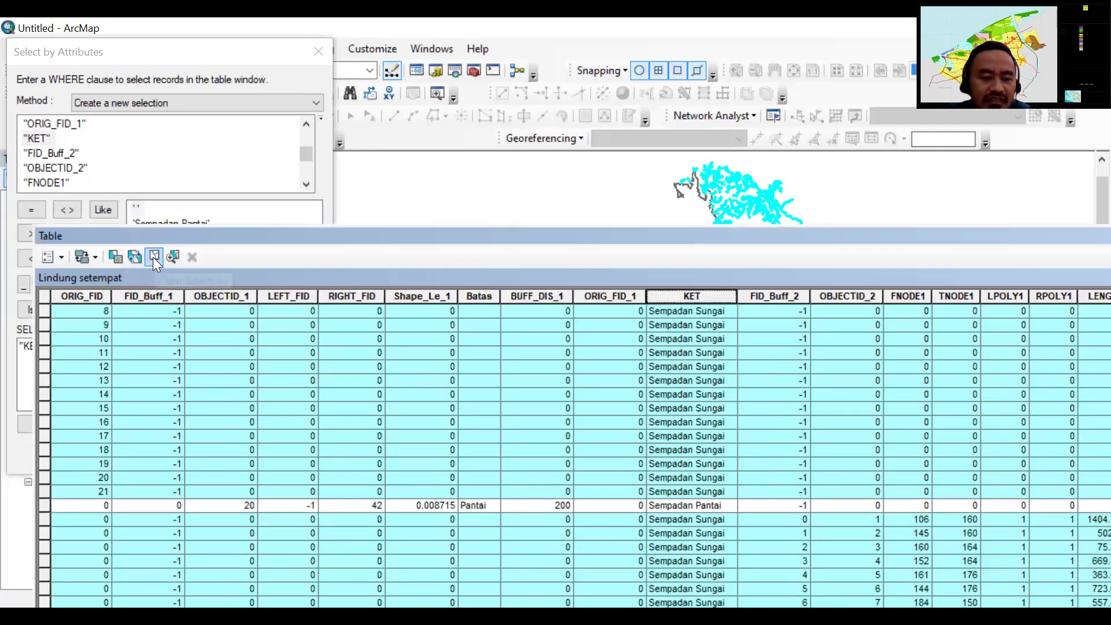
click(152, 257)
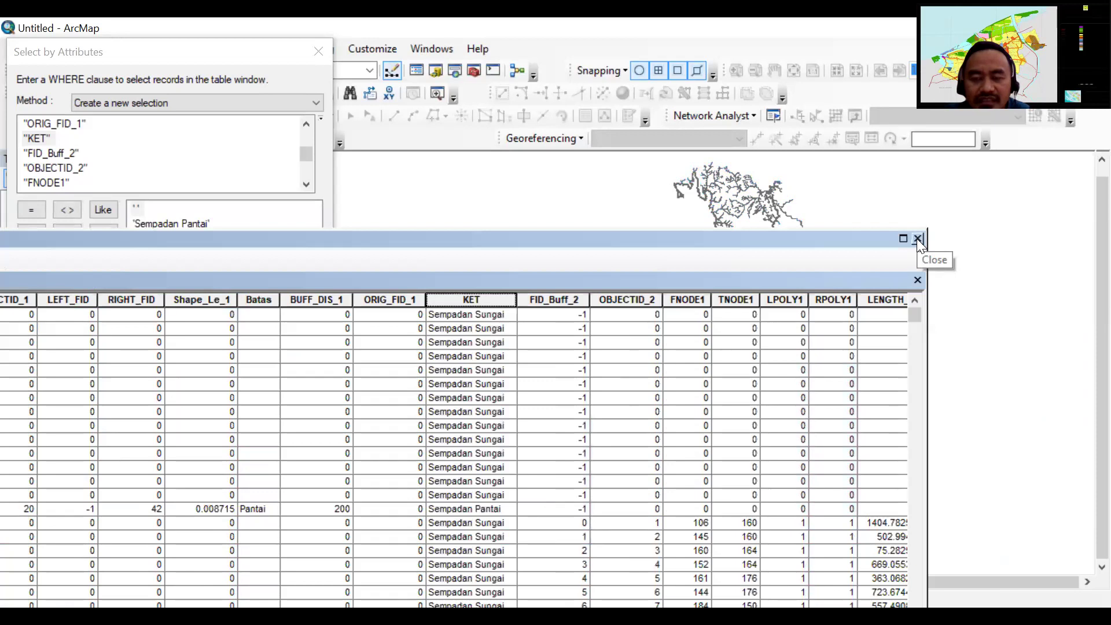
click(916, 238)
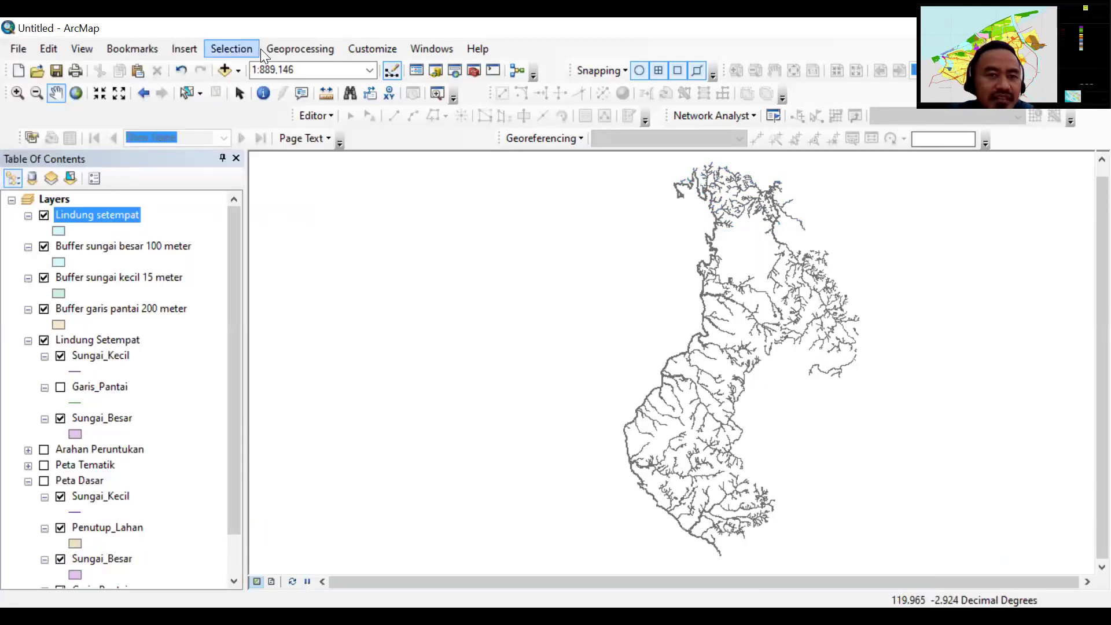
Set up a Dissolve of the Lindung setempat layer with the output feature class "Lindung setempat final" in the Hasil folder.
click(306, 49)
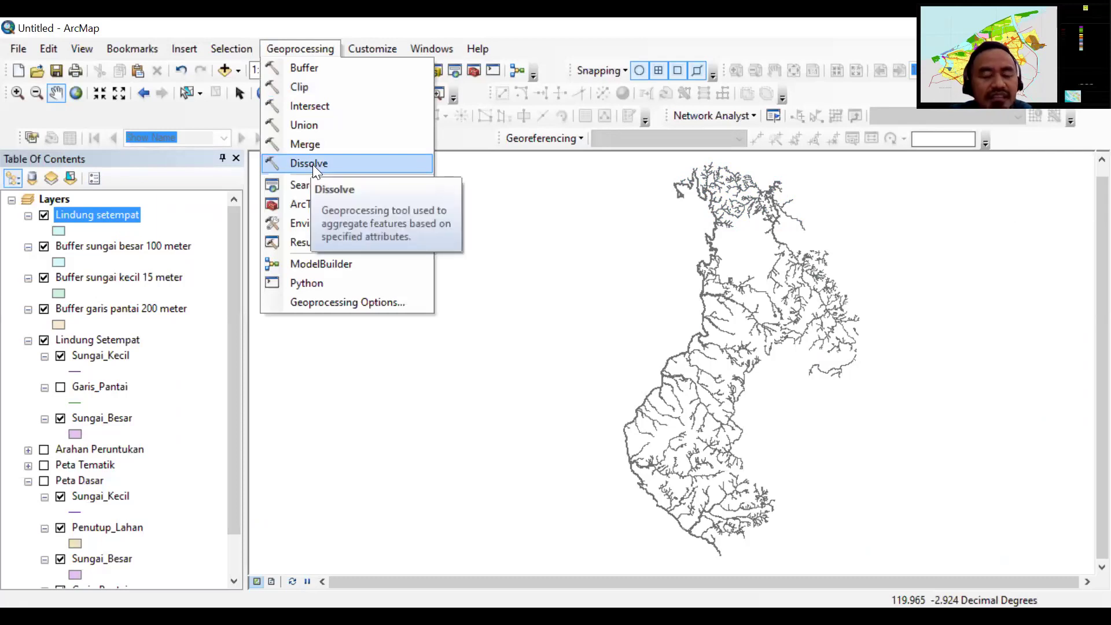
click(313, 164)
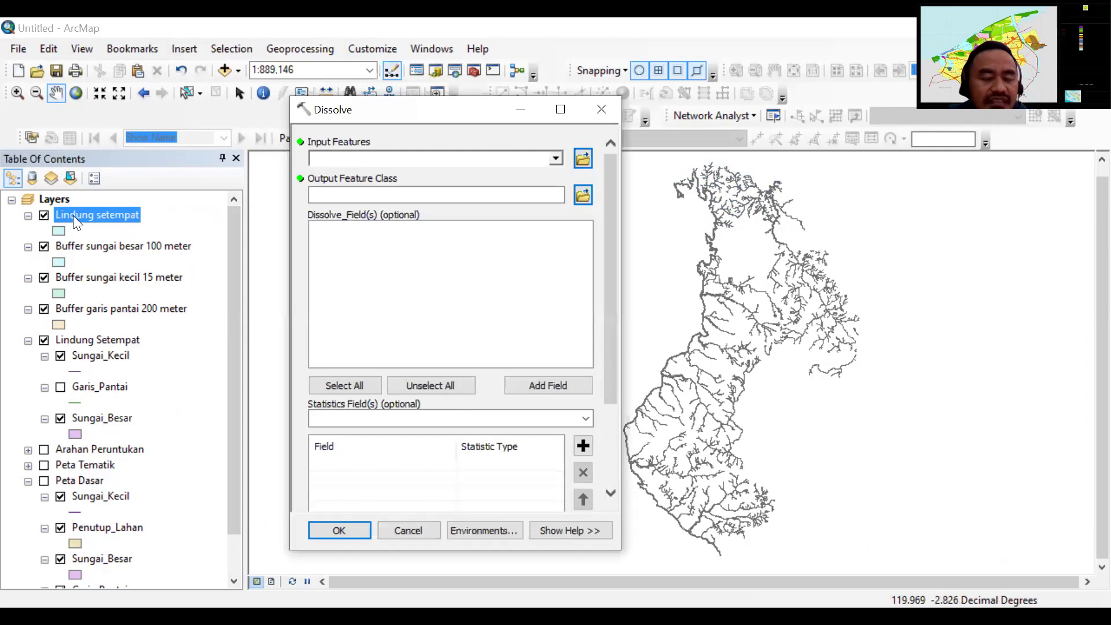
drag(86, 213, 435, 159)
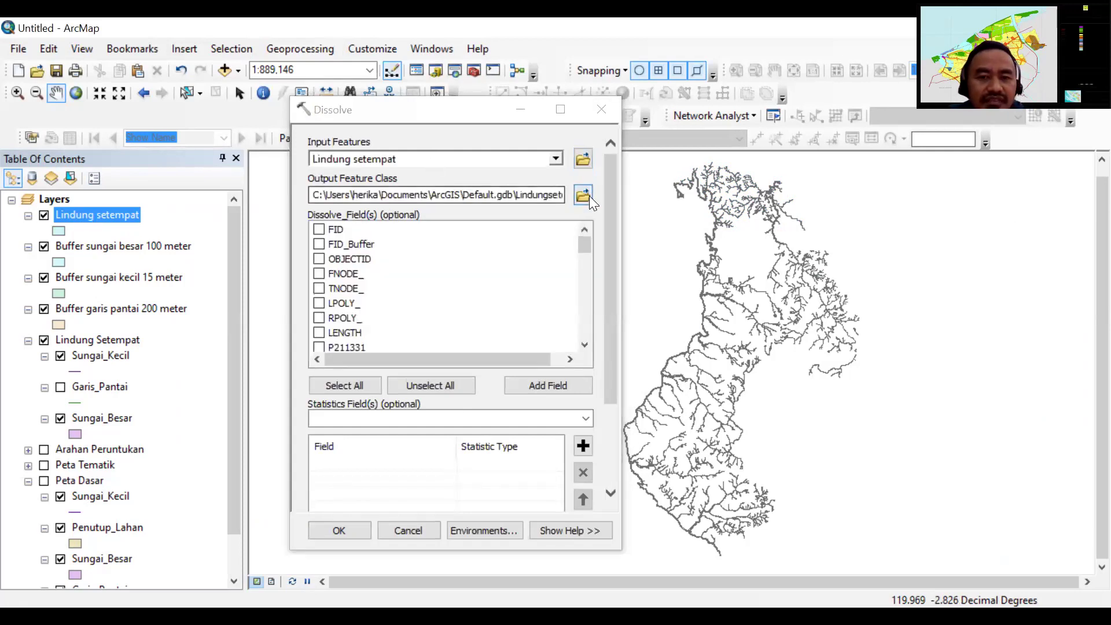
click(583, 195)
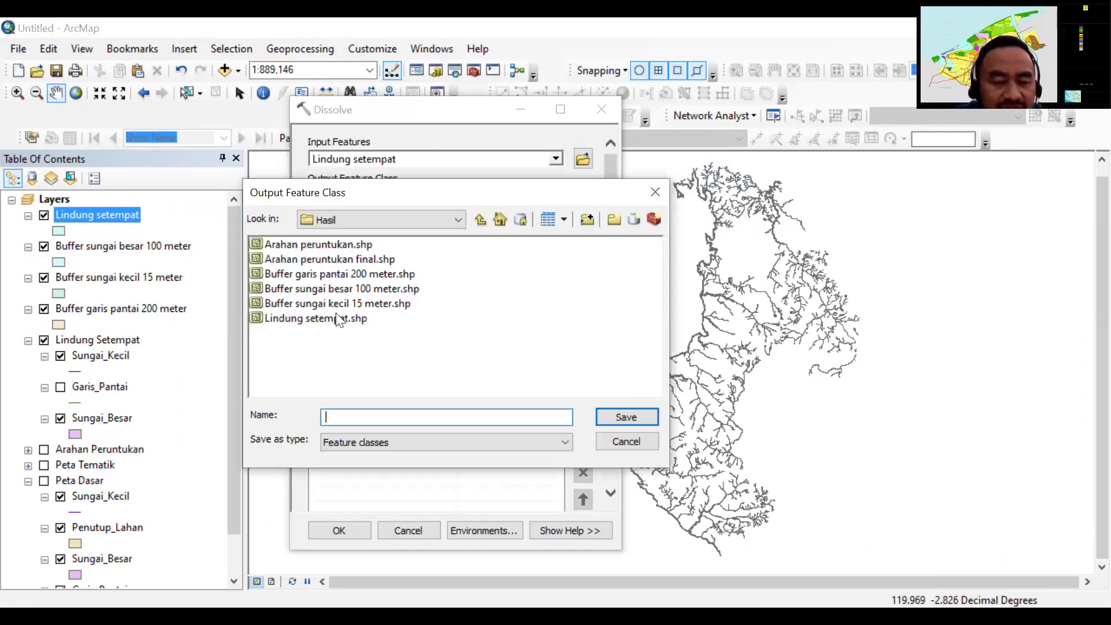
click(316, 318)
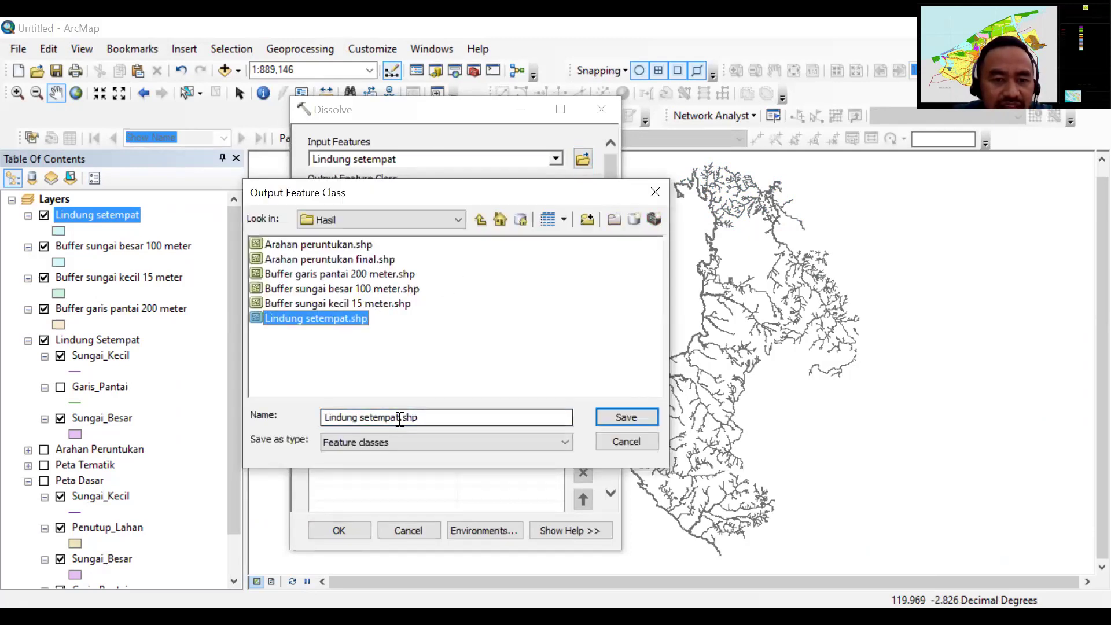
click(399, 417)
text(final)
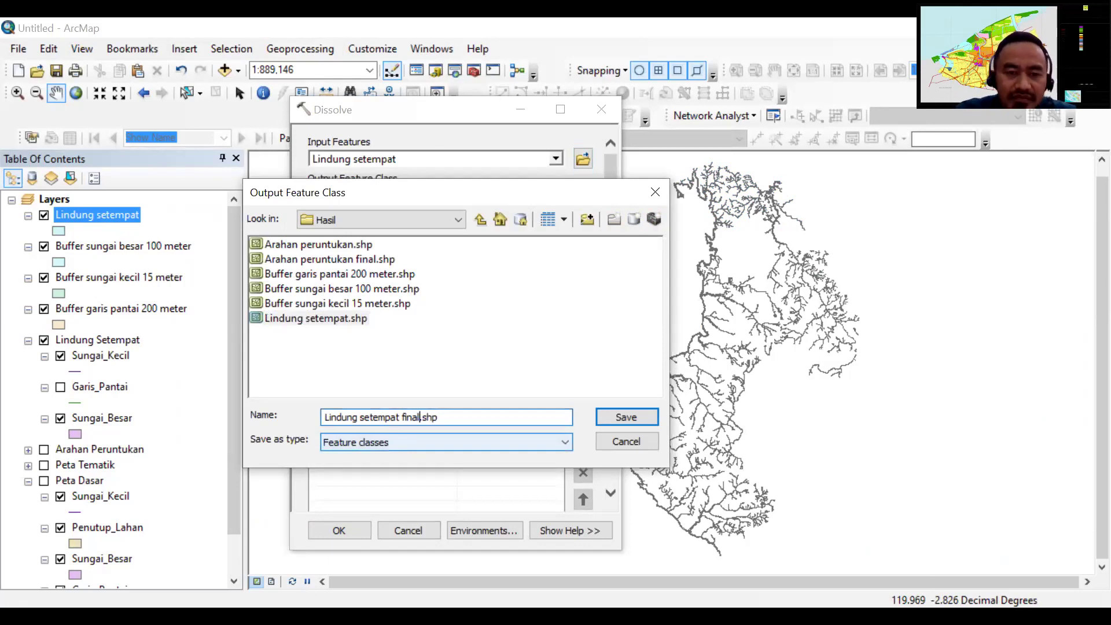
click(615, 421)
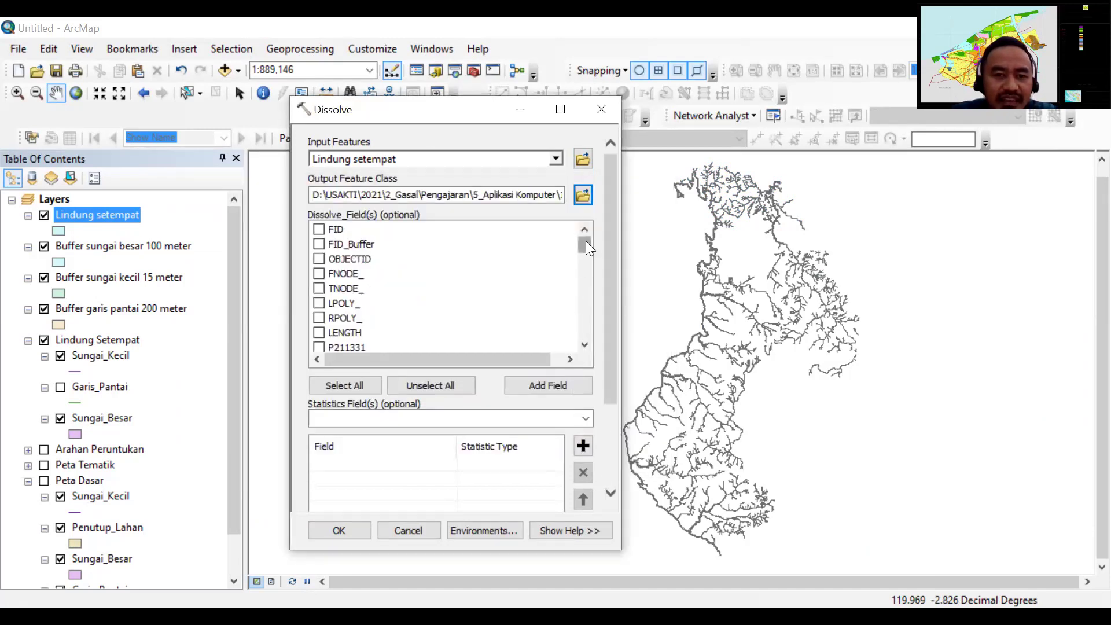
Choose KET as the dissolve field and run the Dissolve.
drag(586, 245, 590, 279)
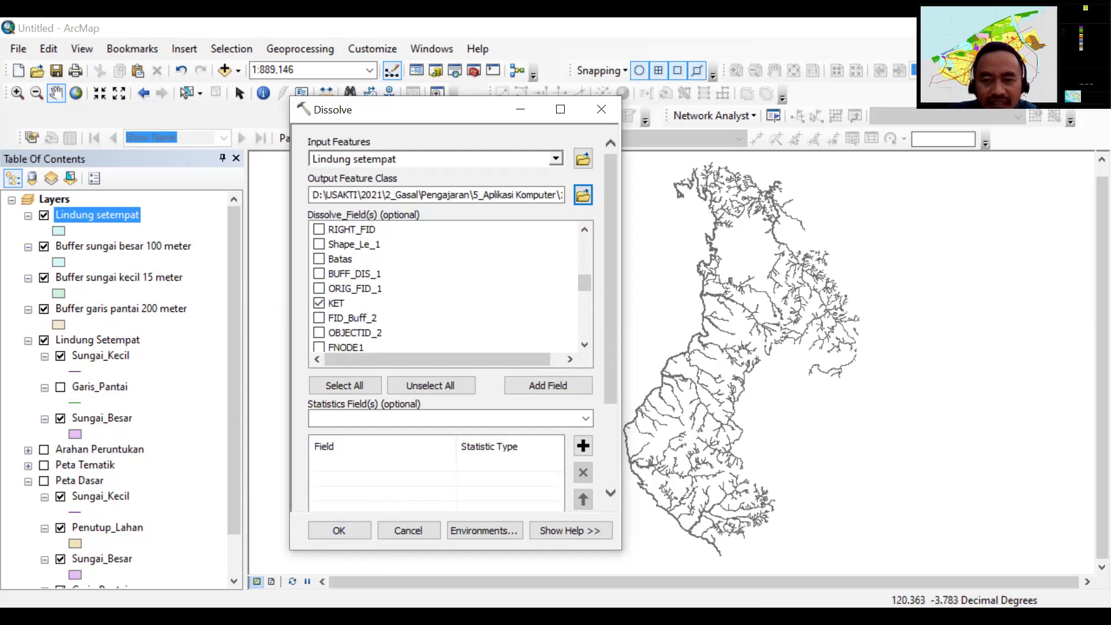
click(584, 195)
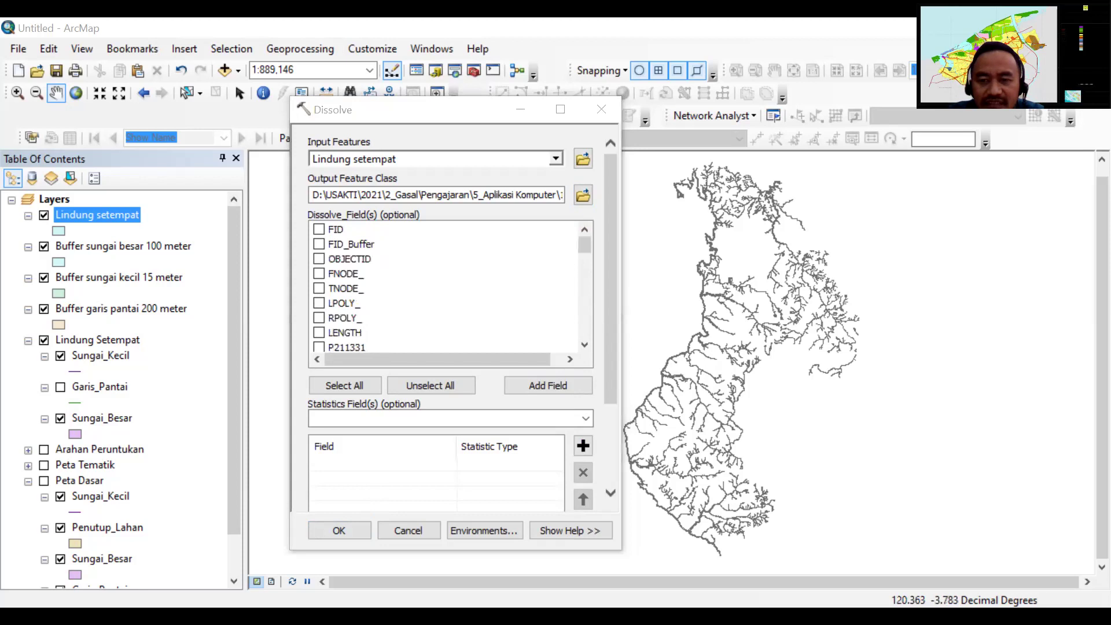
click(336, 531)
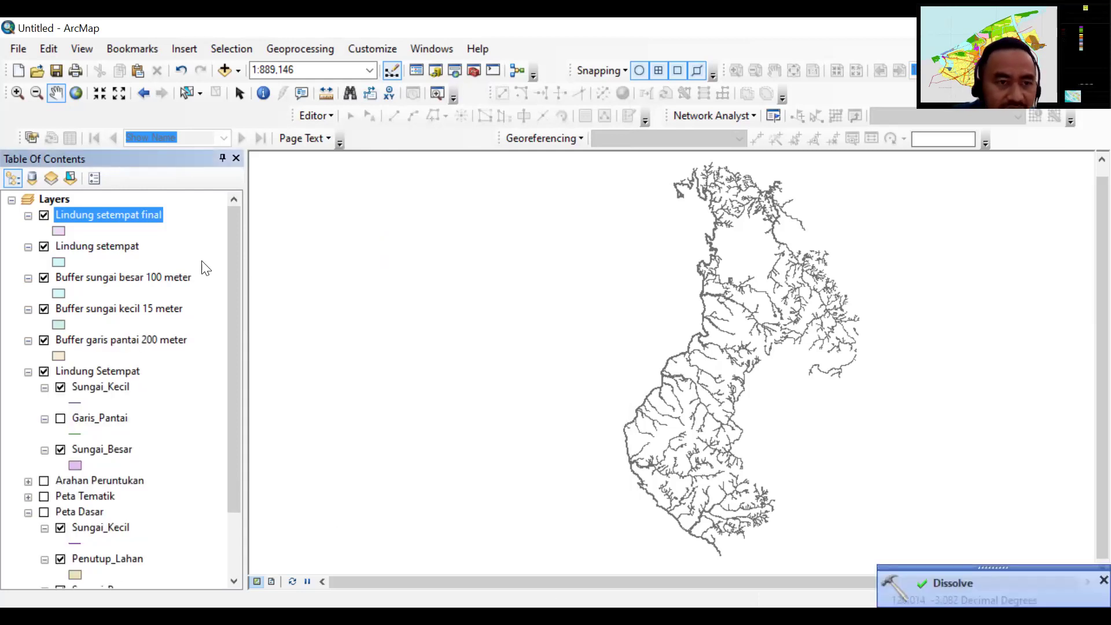
Open the attribute table of the Lindung setempat final layer, check its KET records and close the table.
right_click(116, 213)
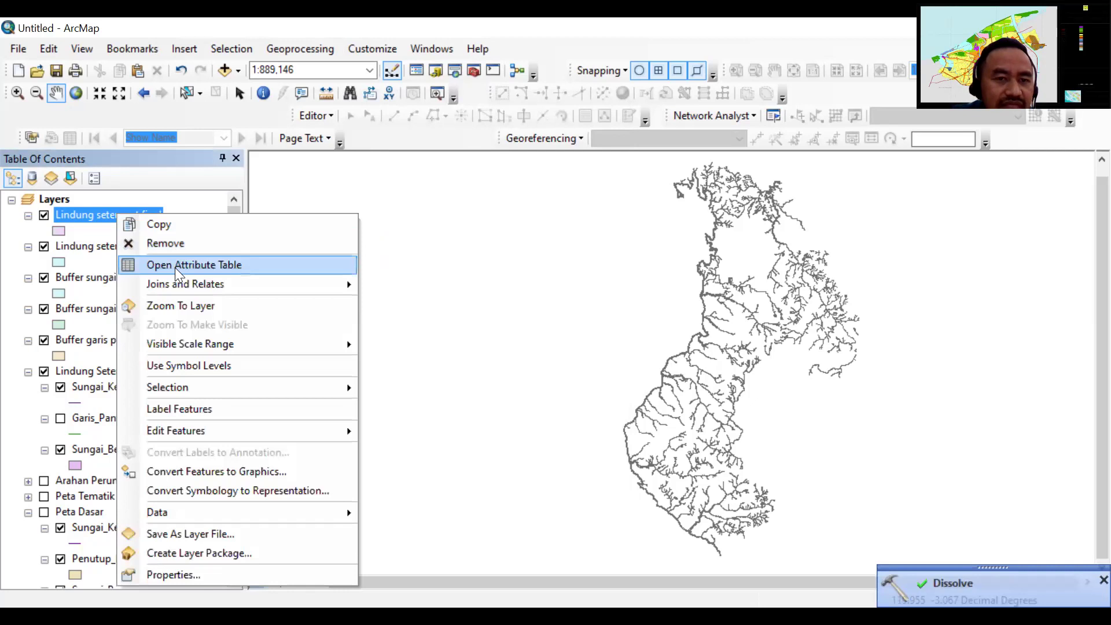
click(175, 268)
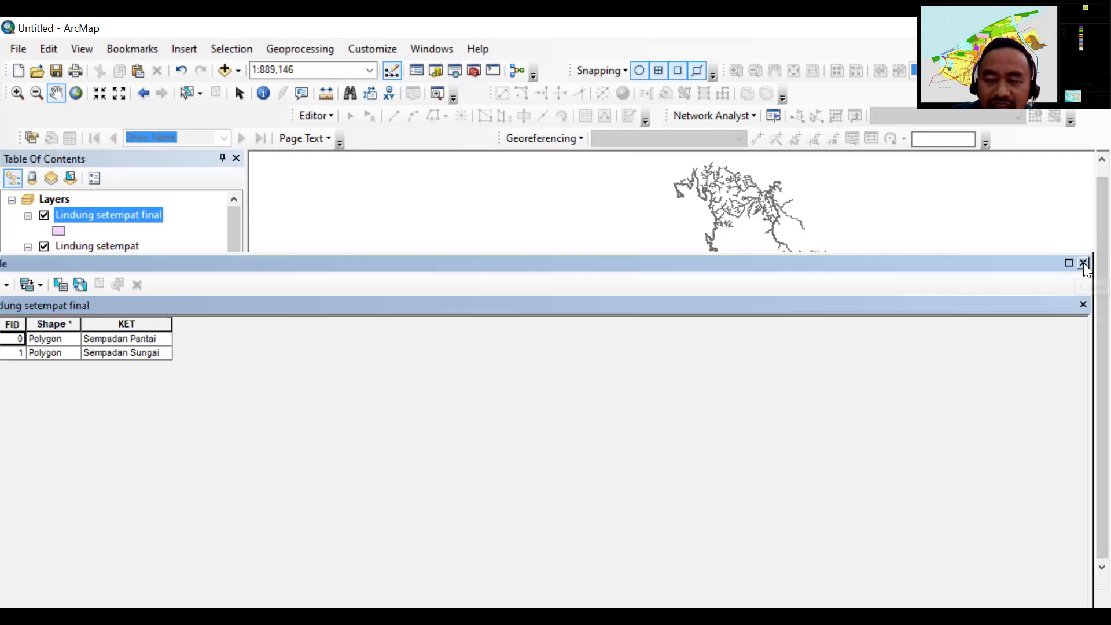
click(1083, 263)
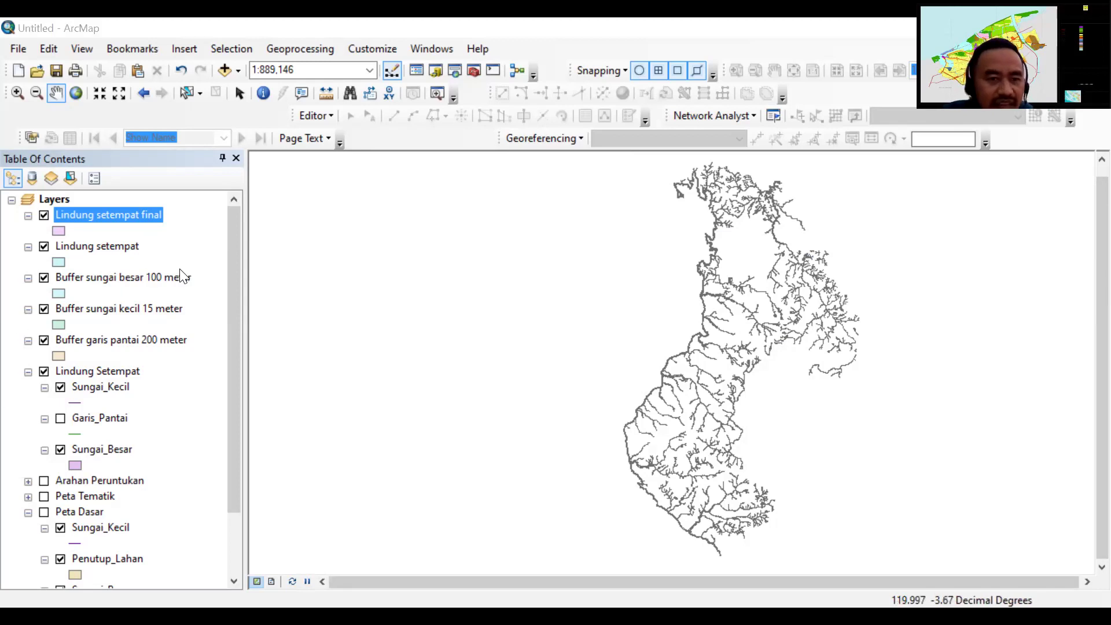
Collapse the Peta Dasar and Lindung Setempat groups and the buffer and Lindung setempat layer legends, and expand the Peta Tematik group.
scroll(161, 471, down, 3)
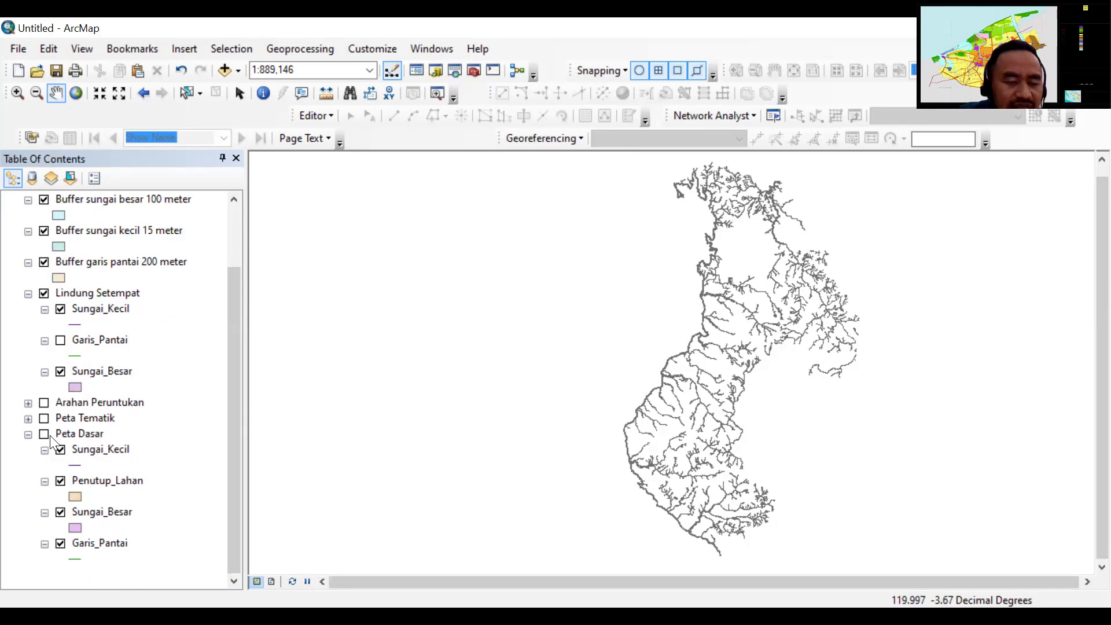
click(28, 433)
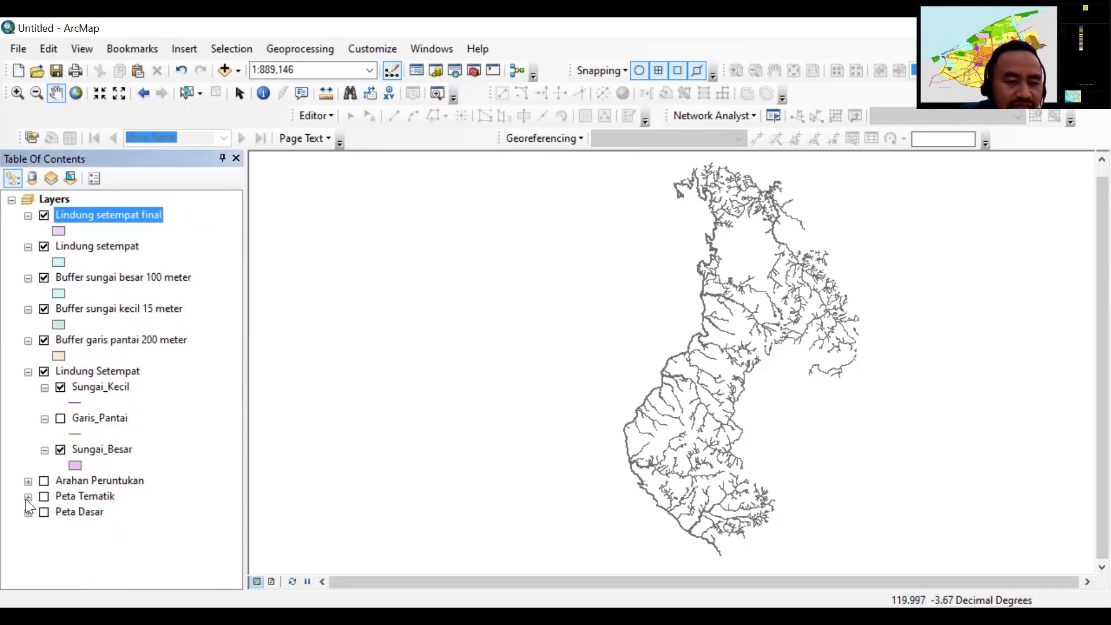
click(27, 497)
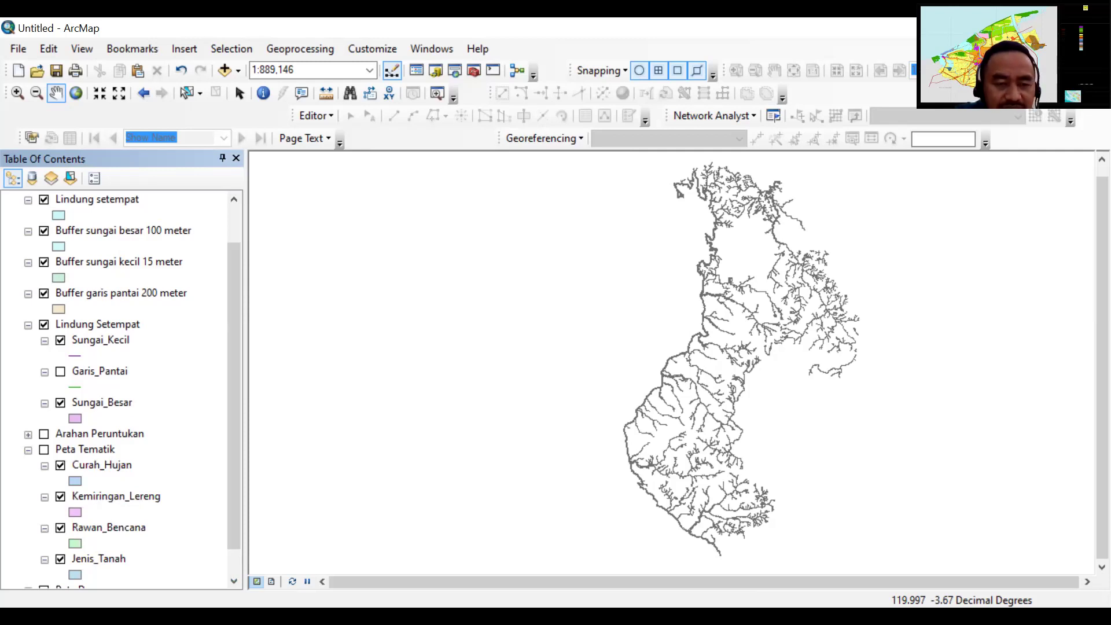
click(28, 325)
click(27, 309)
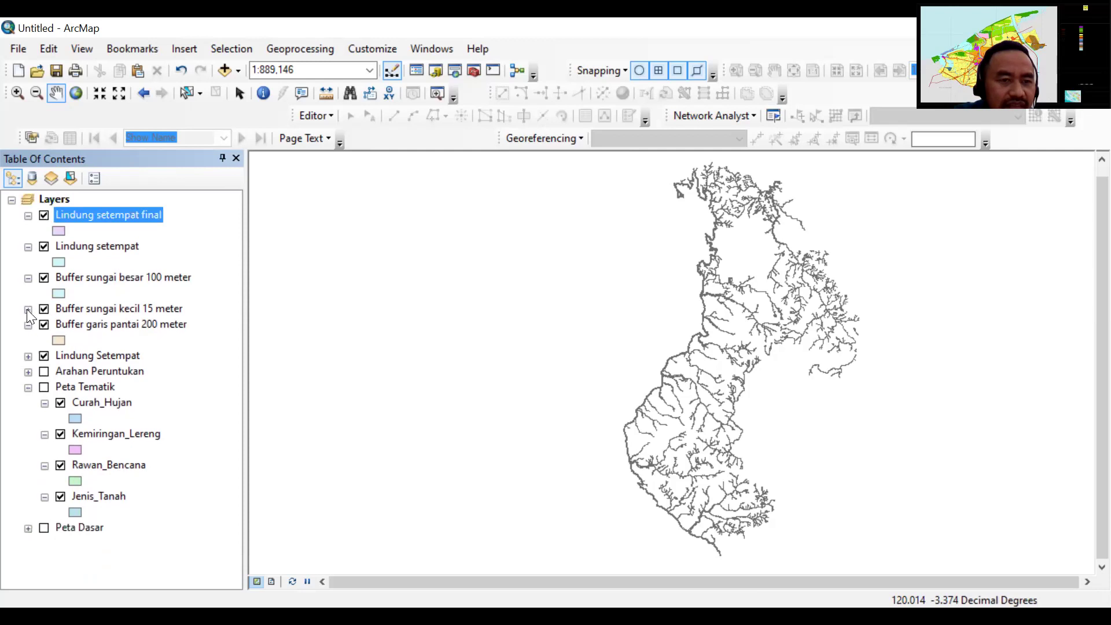
click(28, 278)
click(28, 246)
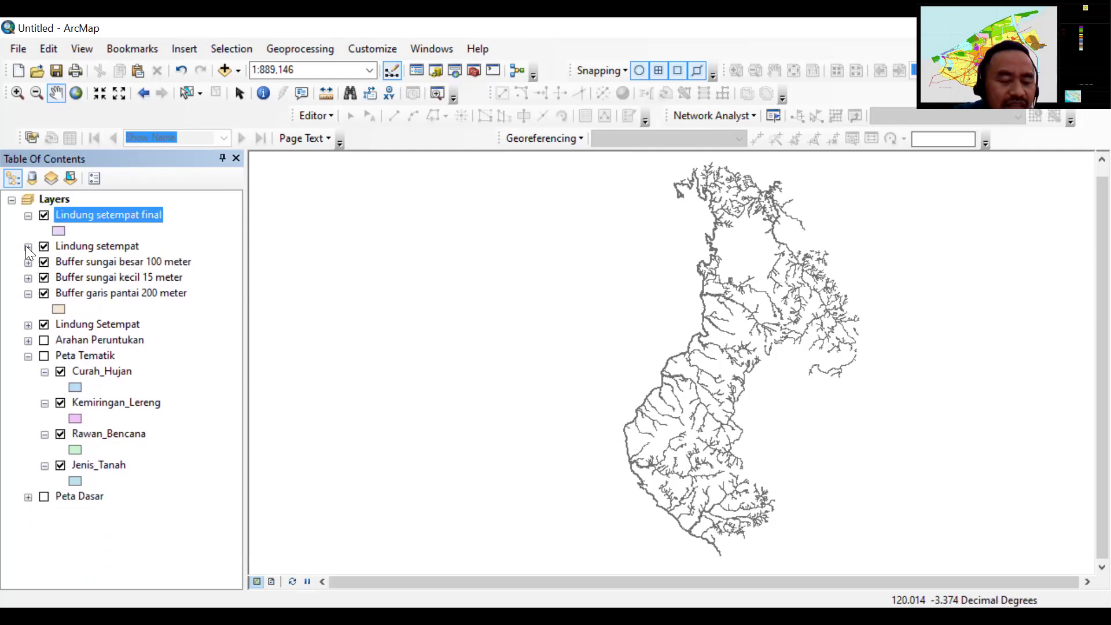
click(28, 215)
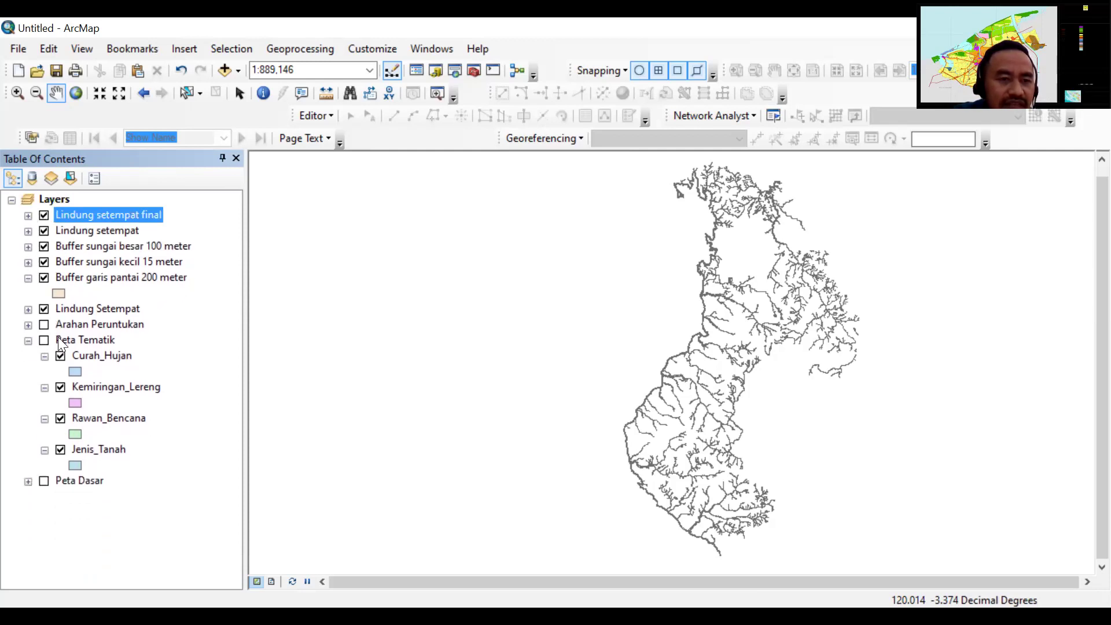
click(28, 277)
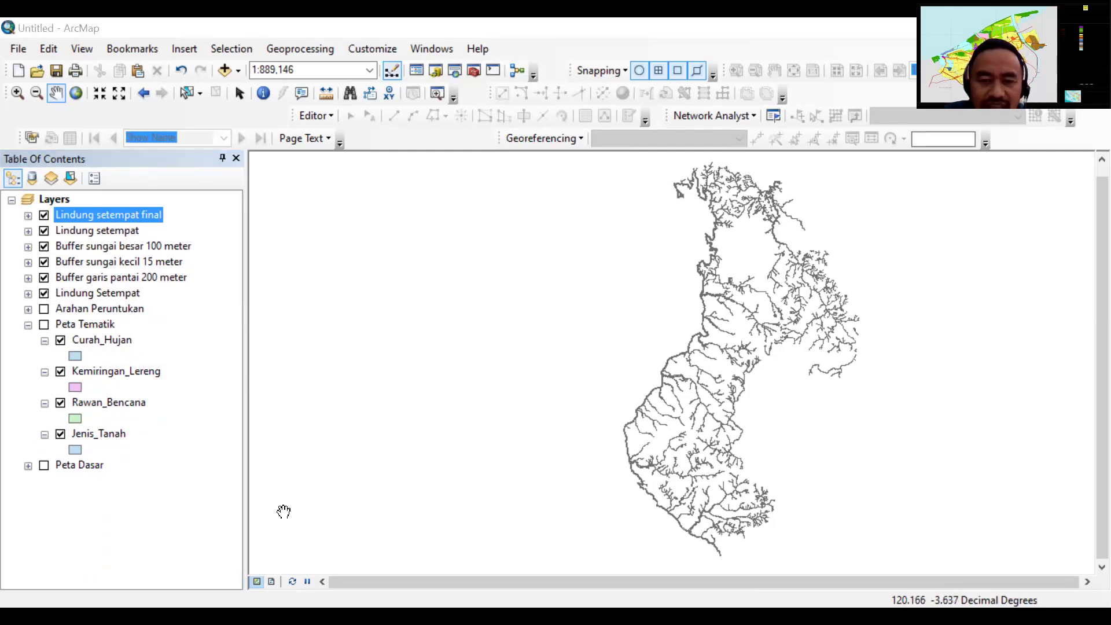
Open the Rawan_Bencana attribute table and select the two records with KET "Kawasan Relatif Lebih Stabil".
right_click(99, 405)
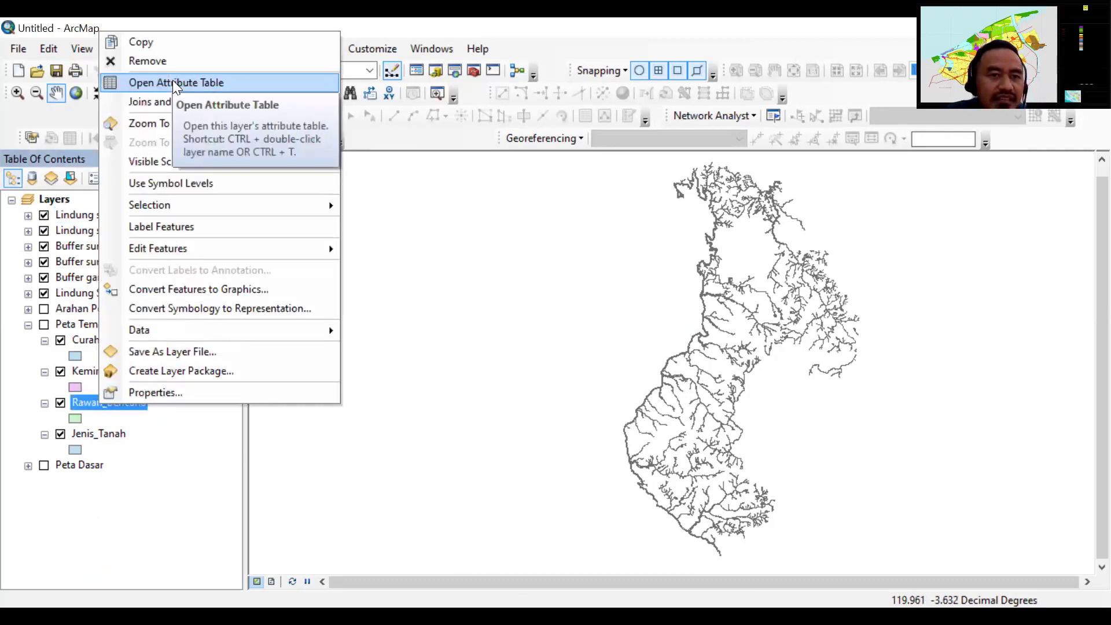
click(176, 83)
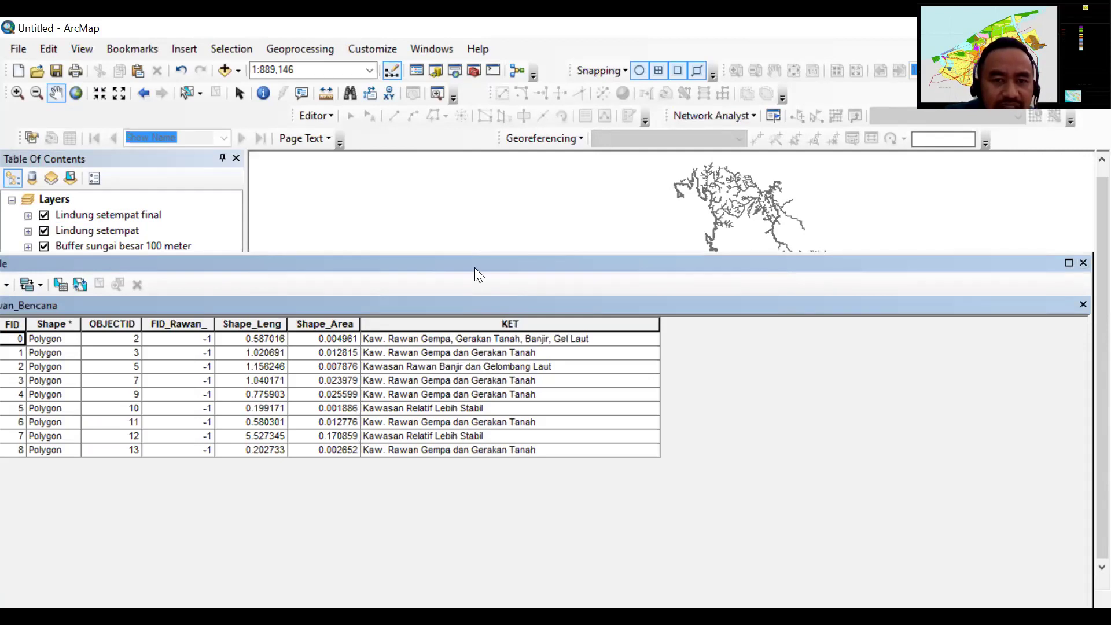
drag(522, 267, 720, 268)
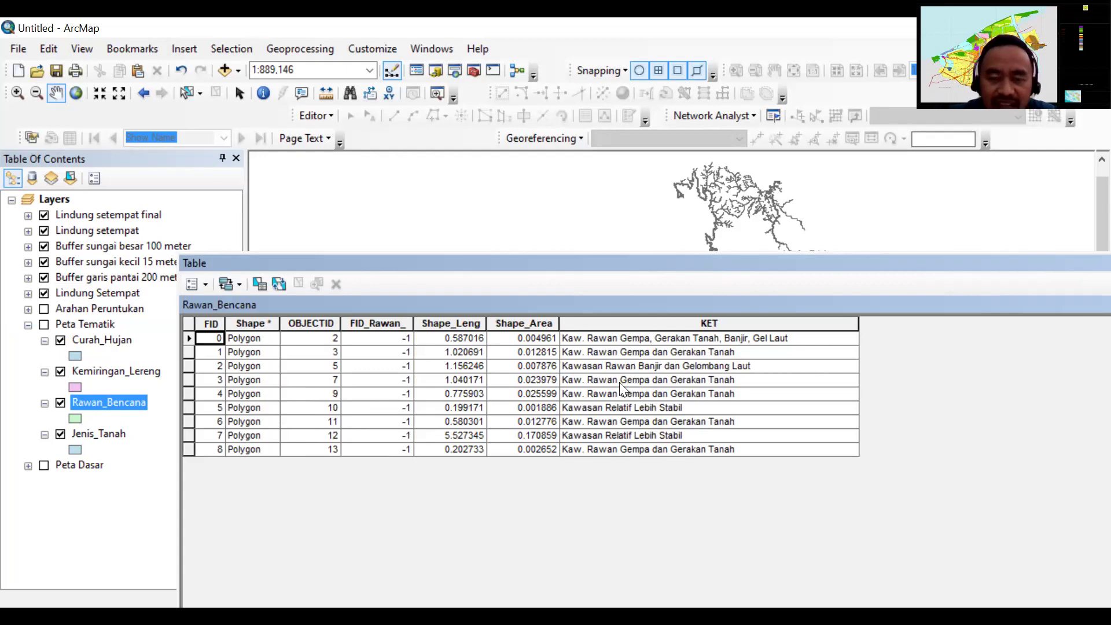
click(642, 409)
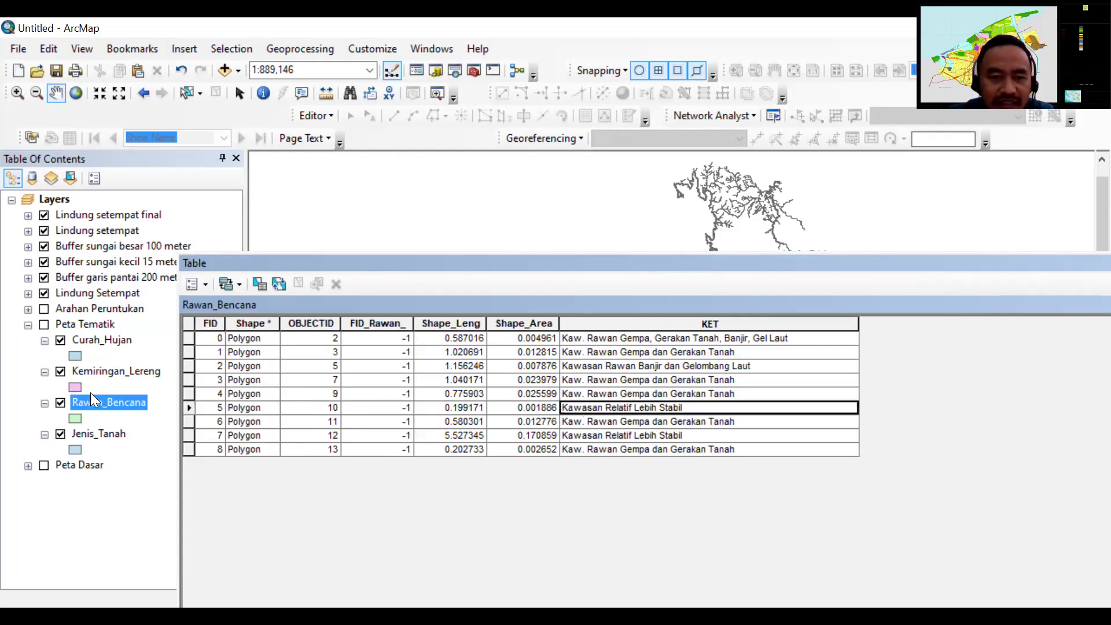
click(190, 407)
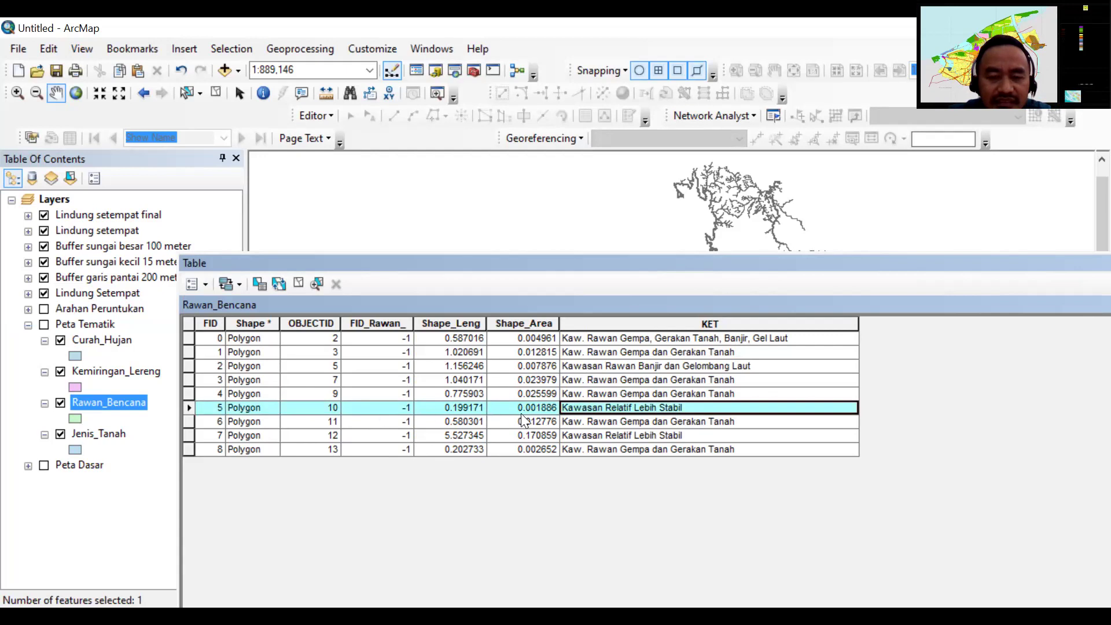
ctrl+click(190, 434)
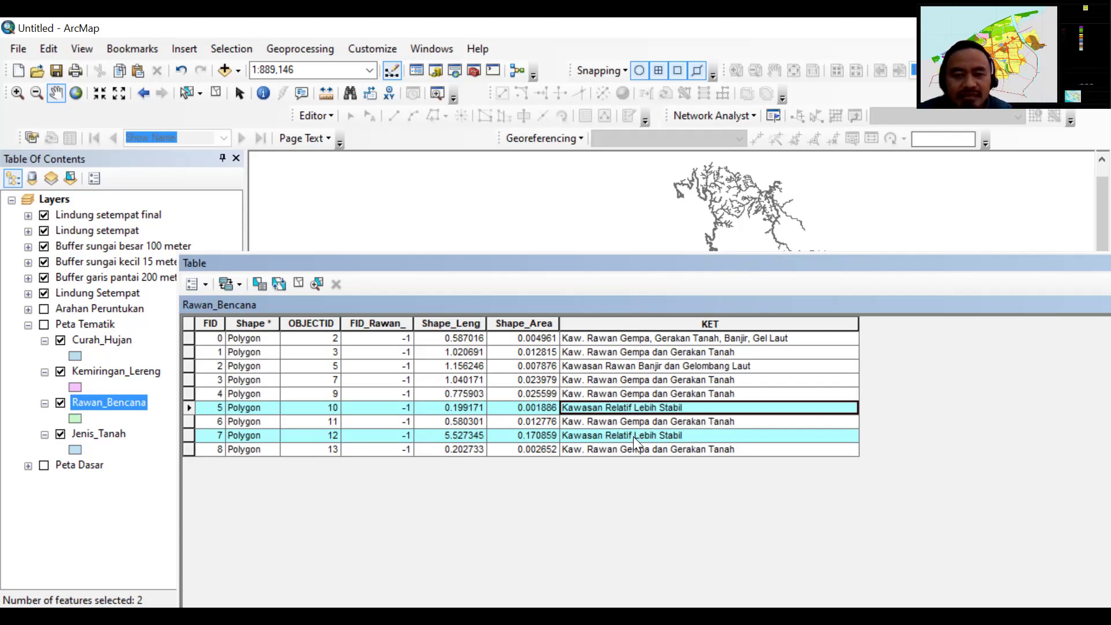
Sort the Rawan_Bencana records by the KET field in descending order.
click(640, 321)
double_click(640, 319)
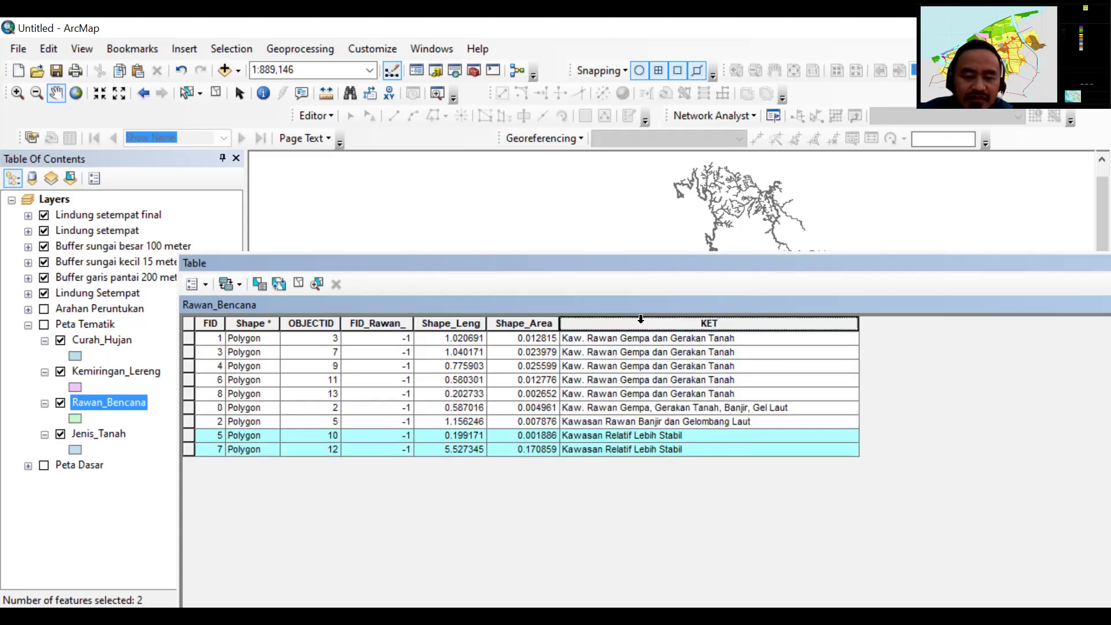
click(642, 320)
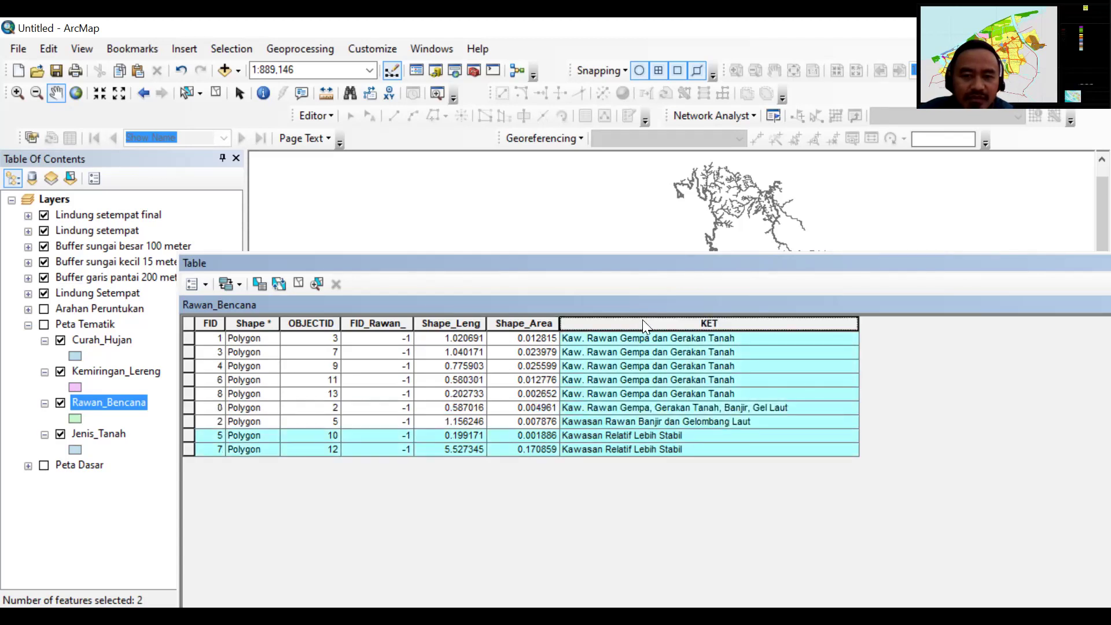
double_click(642, 322)
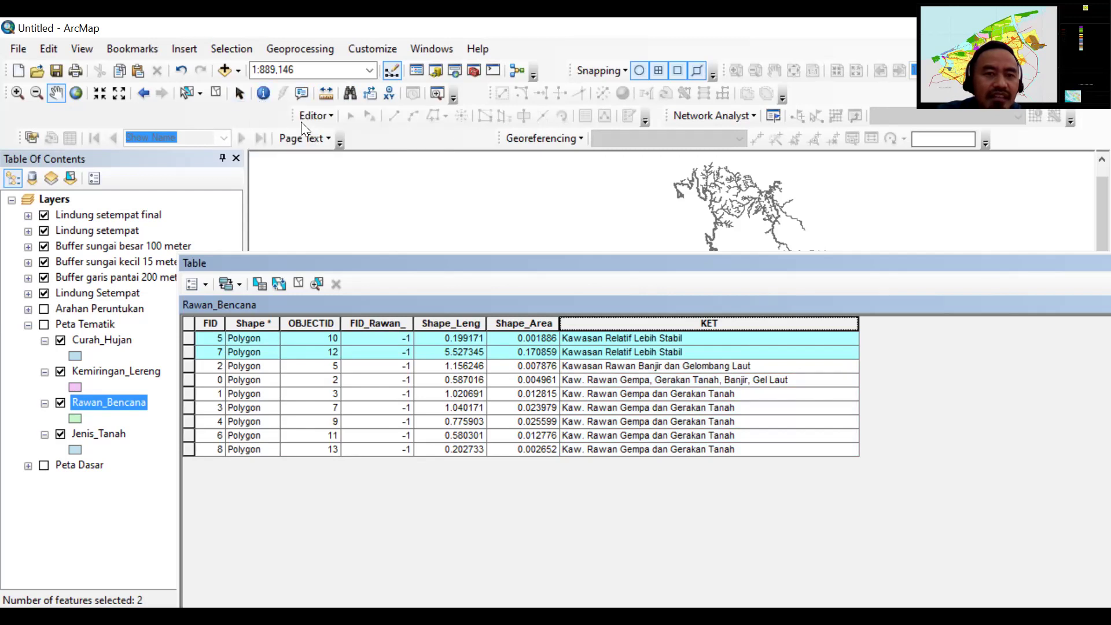
click(332, 117)
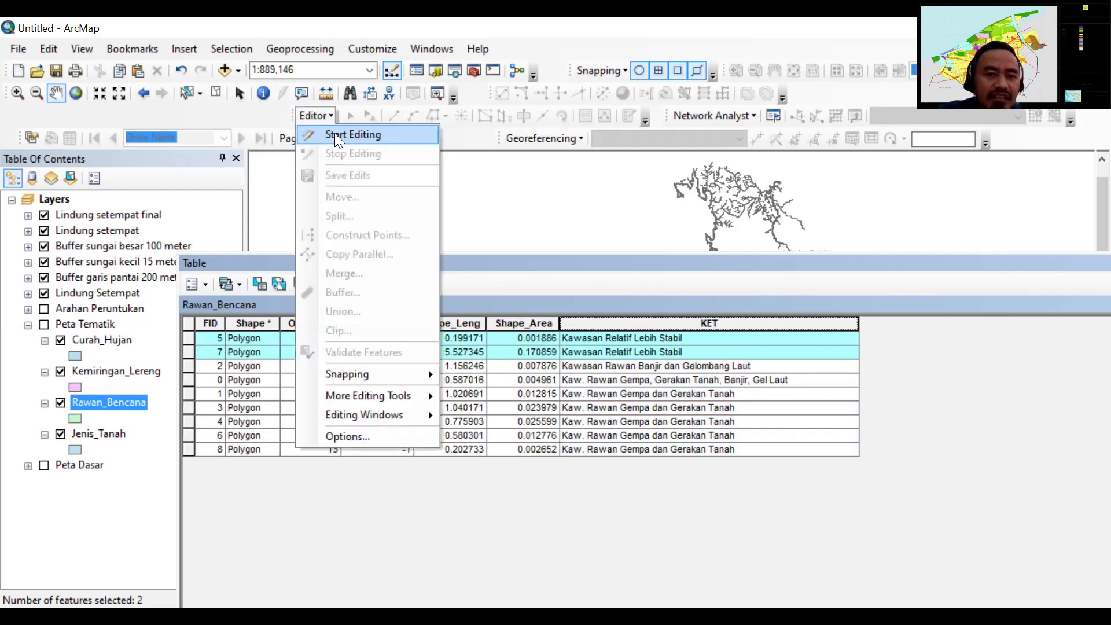
click(334, 134)
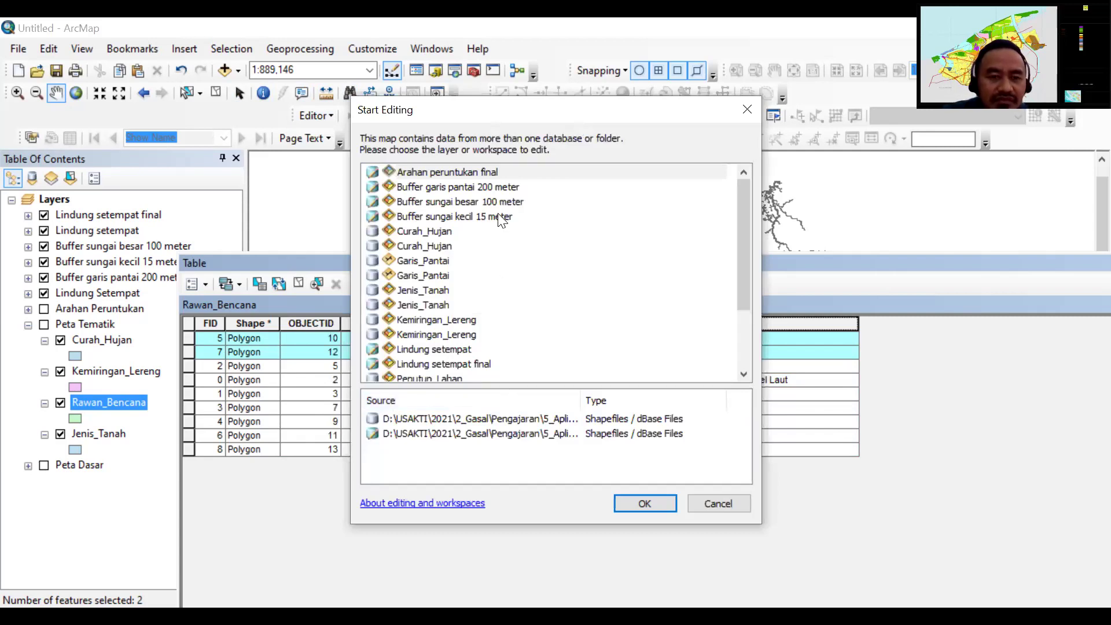
click(748, 110)
Close the Rawan_Bencana attribute table and start an edit session on the Rawan_Bencana layer.
drag(946, 266, 839, 271)
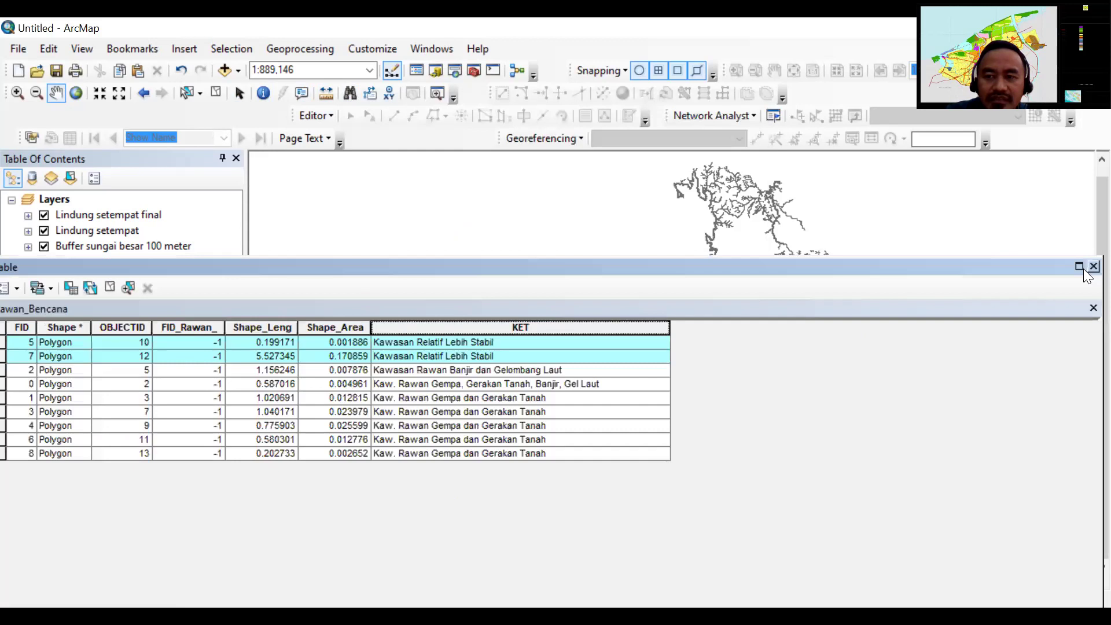
click(1093, 266)
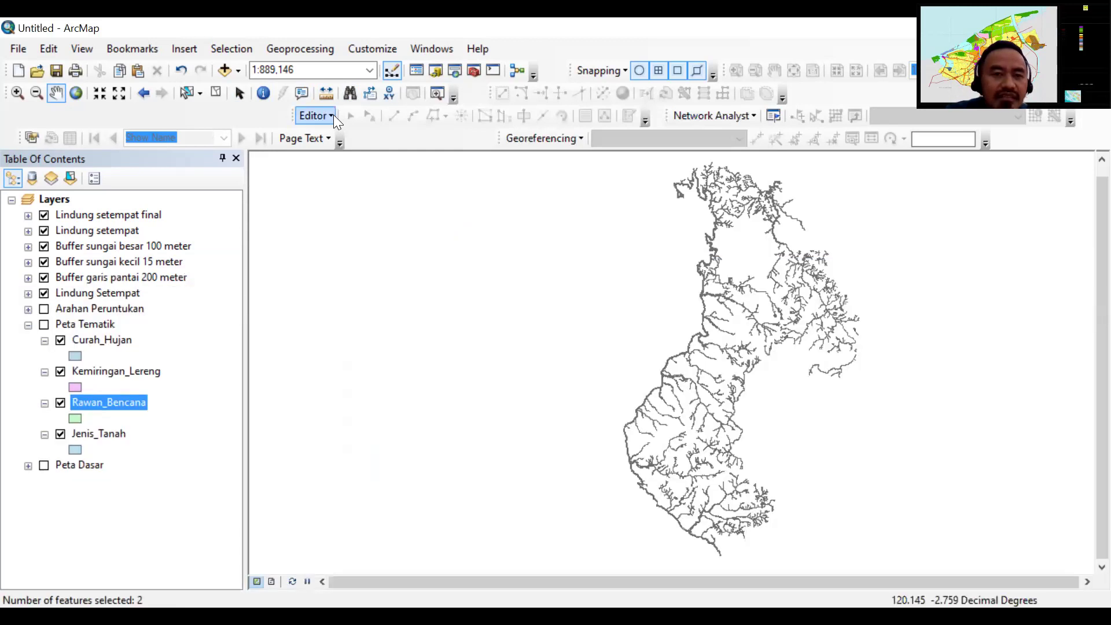
click(334, 115)
click(334, 133)
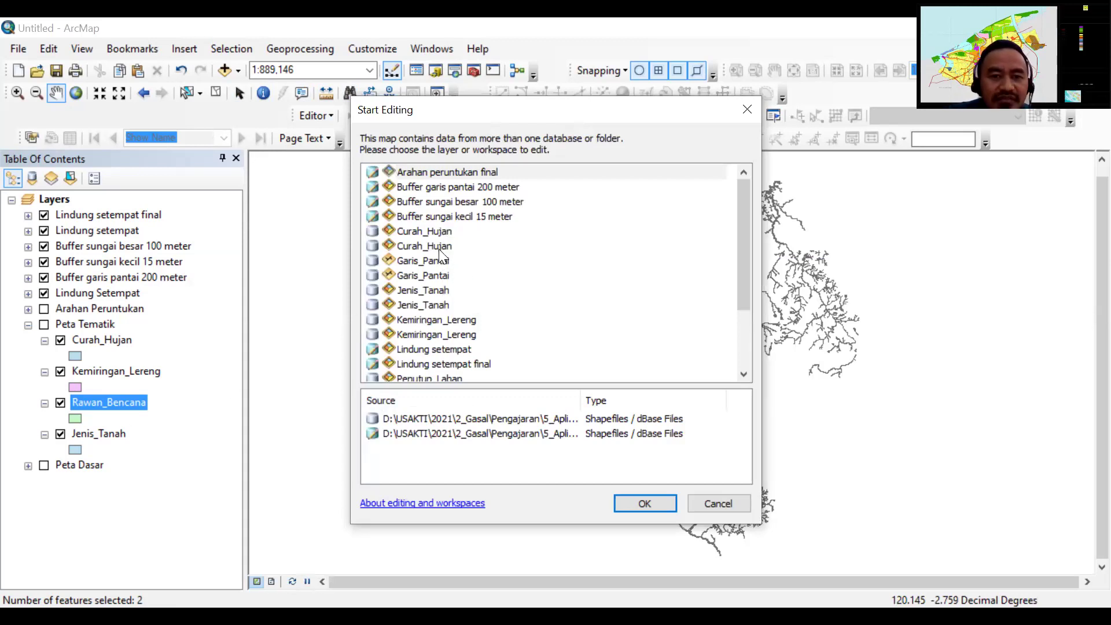
scroll(440, 254, down, 2)
click(435, 305)
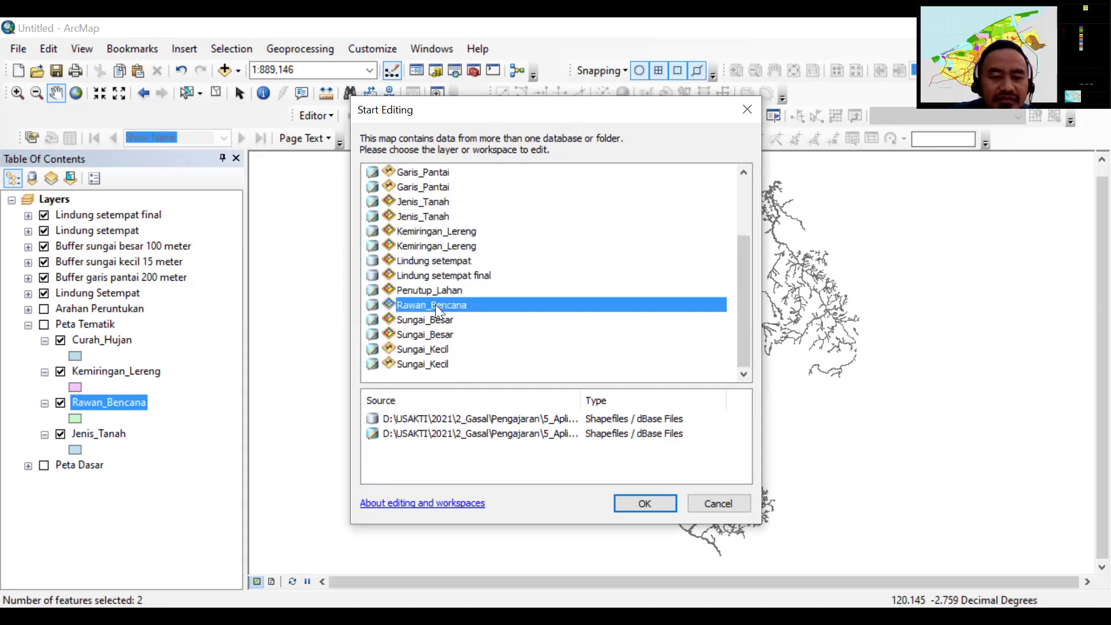
click(660, 504)
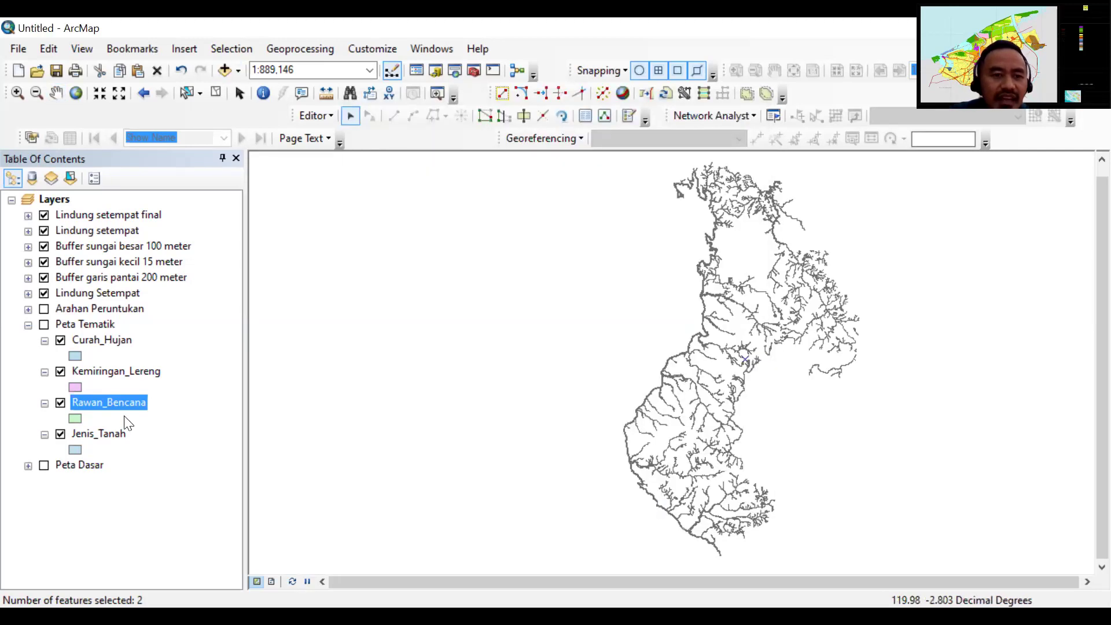
Reopen the Rawan_Bencana attribute table and delete the two selected "Kawasan Relatif Lebih Stabil" records.
right_click(119, 402)
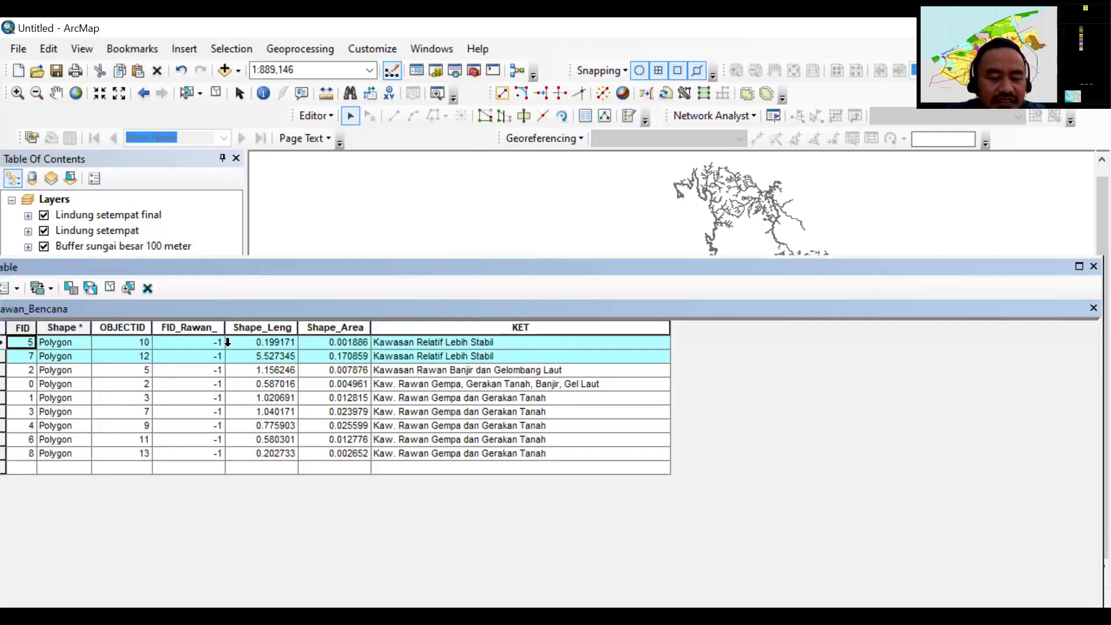
drag(174, 267, 330, 280)
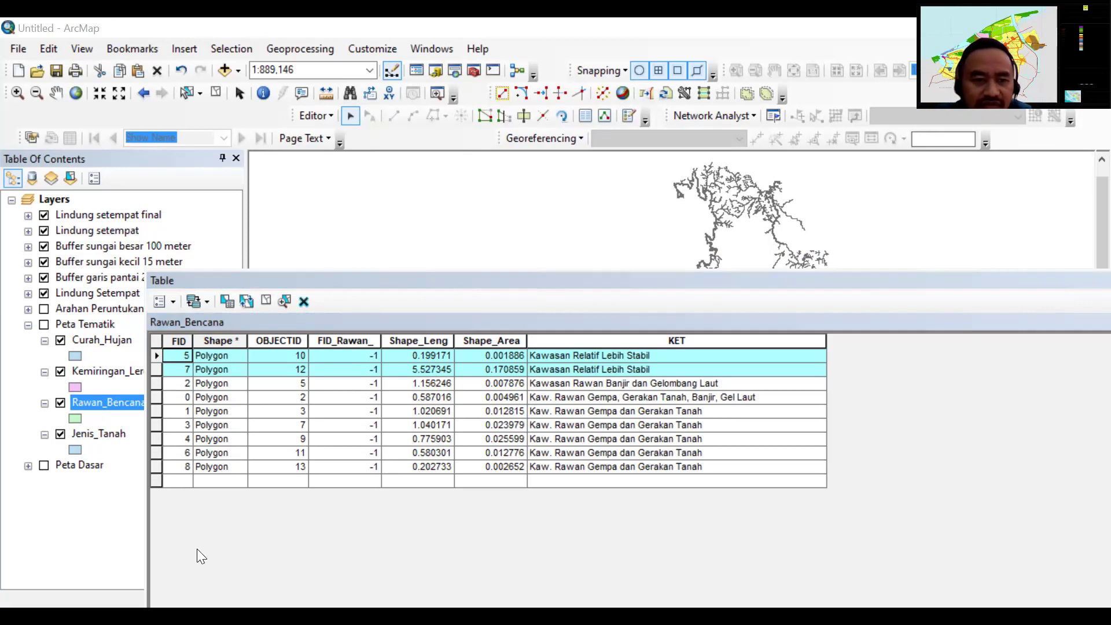
right_click(156, 358)
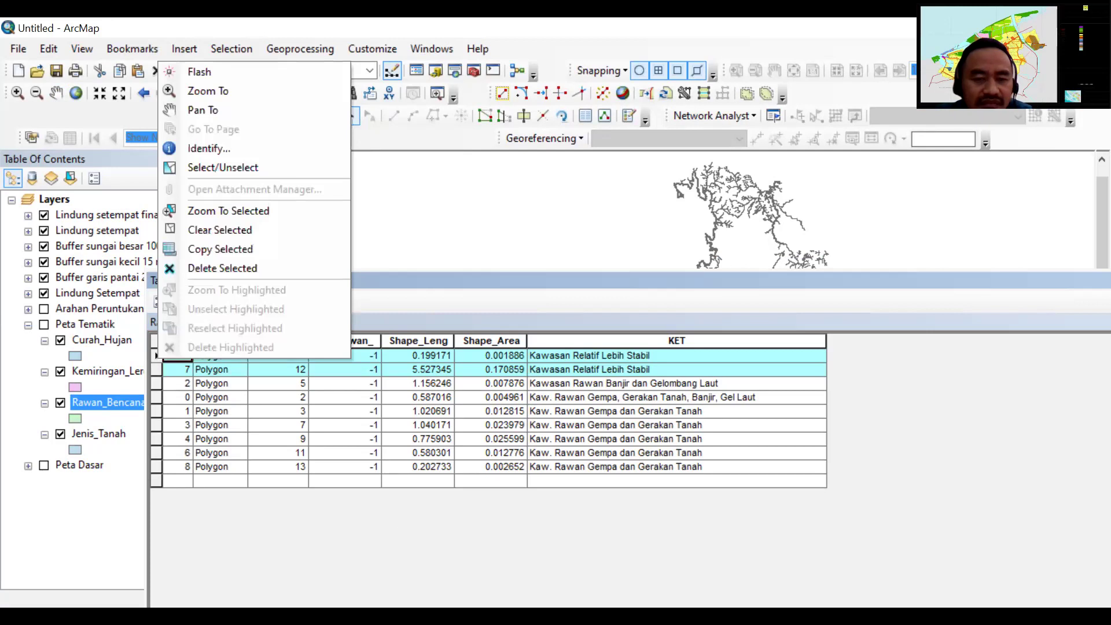
key(Escape)
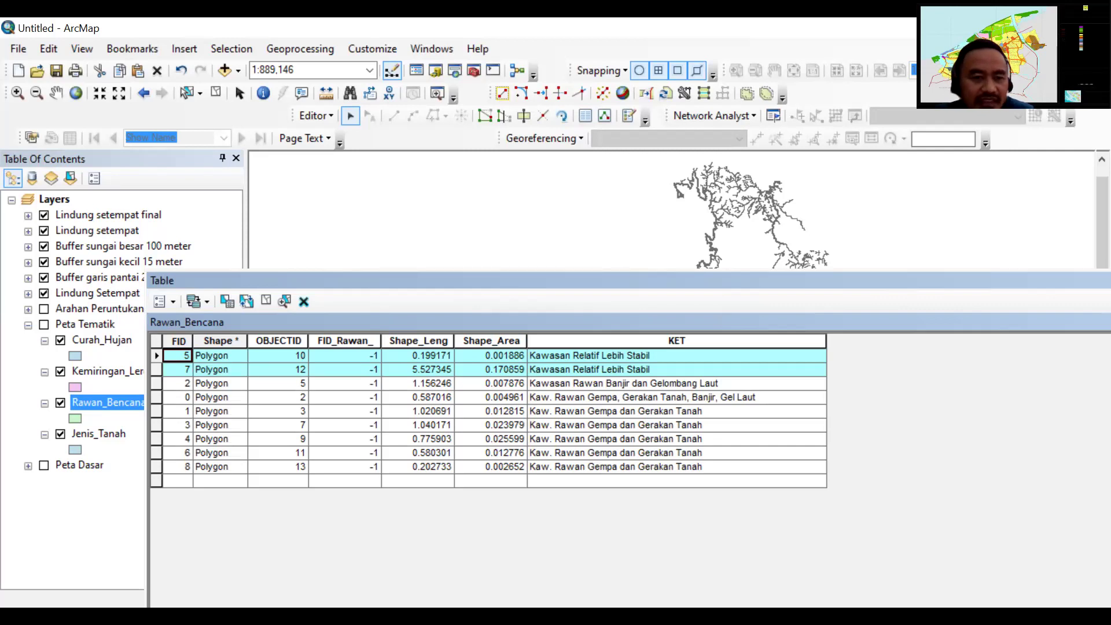
right_click(154, 359)
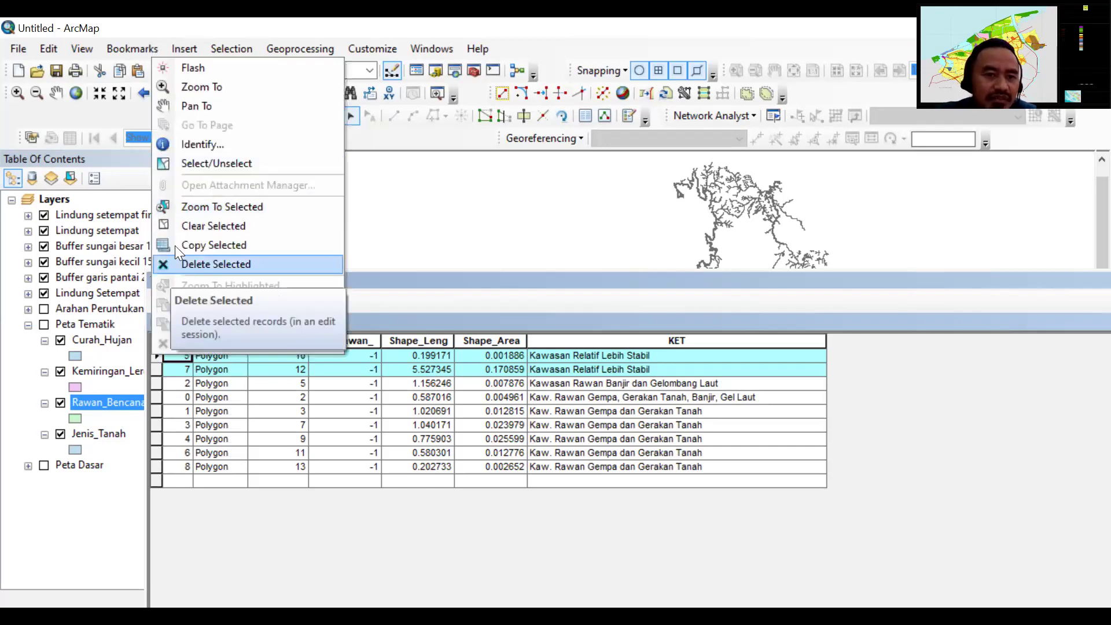
click(224, 267)
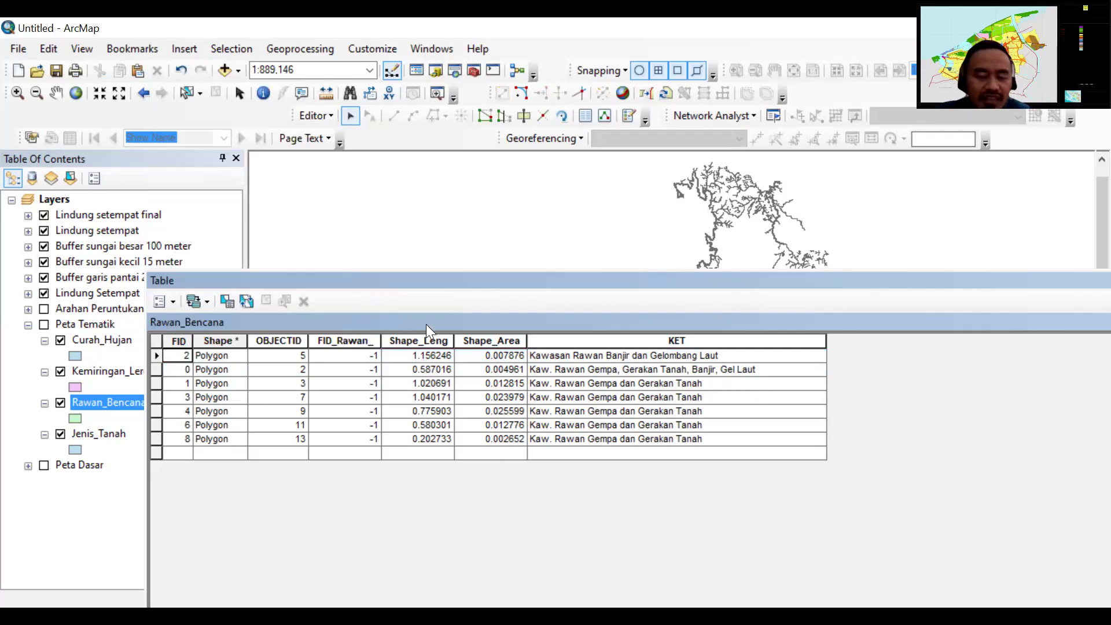
Save the Rawan_Bencana edits, stop editing and close the attribute table.
click(334, 115)
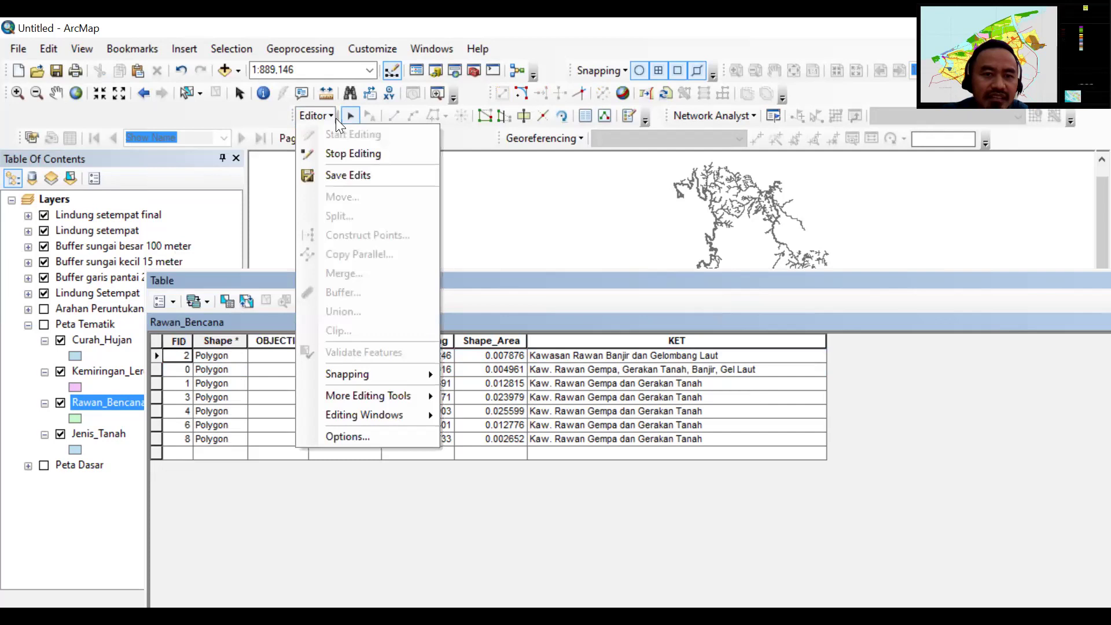
click(348, 175)
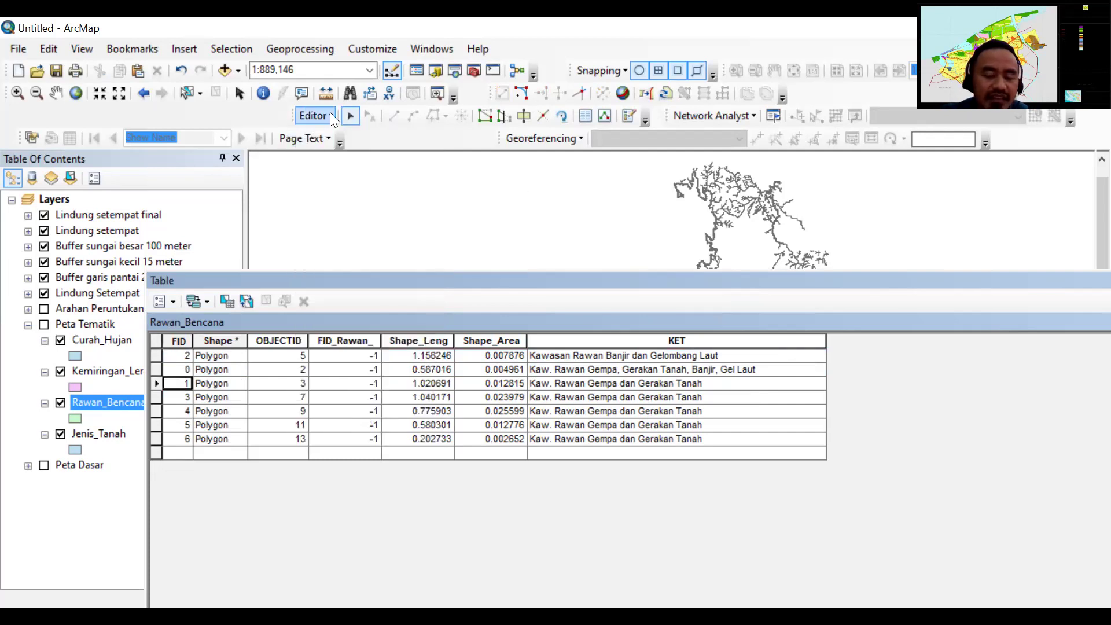
click(332, 118)
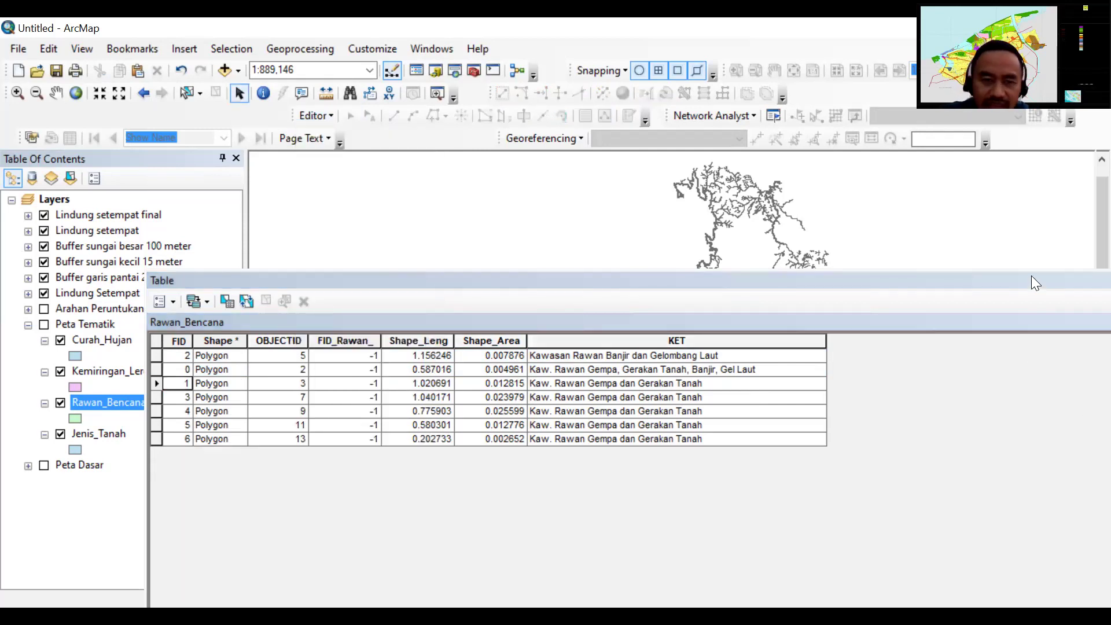
double_click(927, 297)
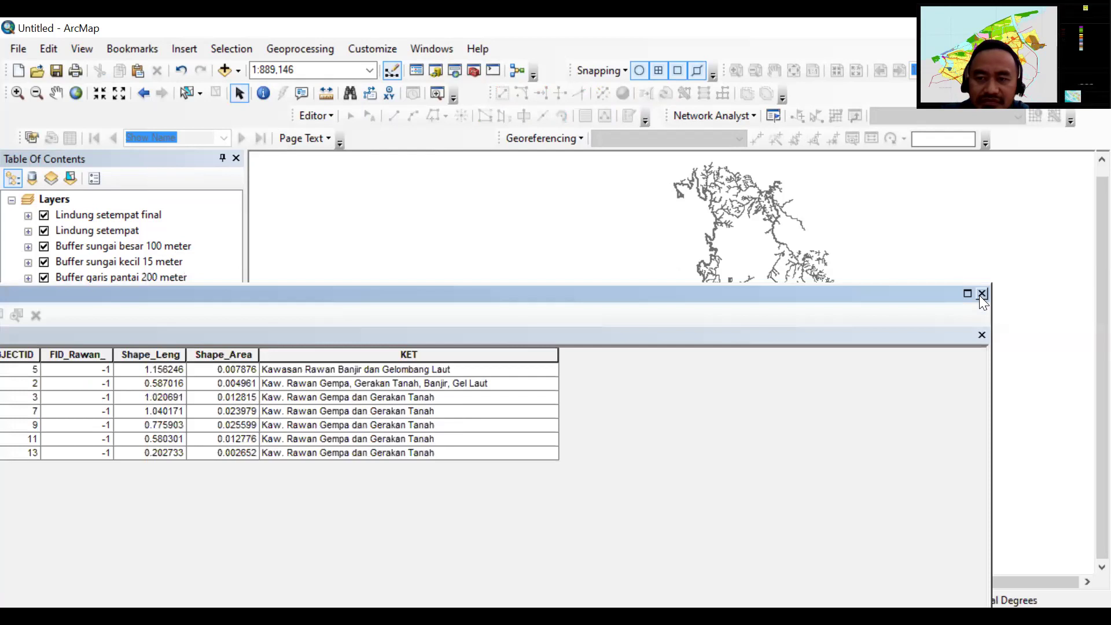
click(980, 294)
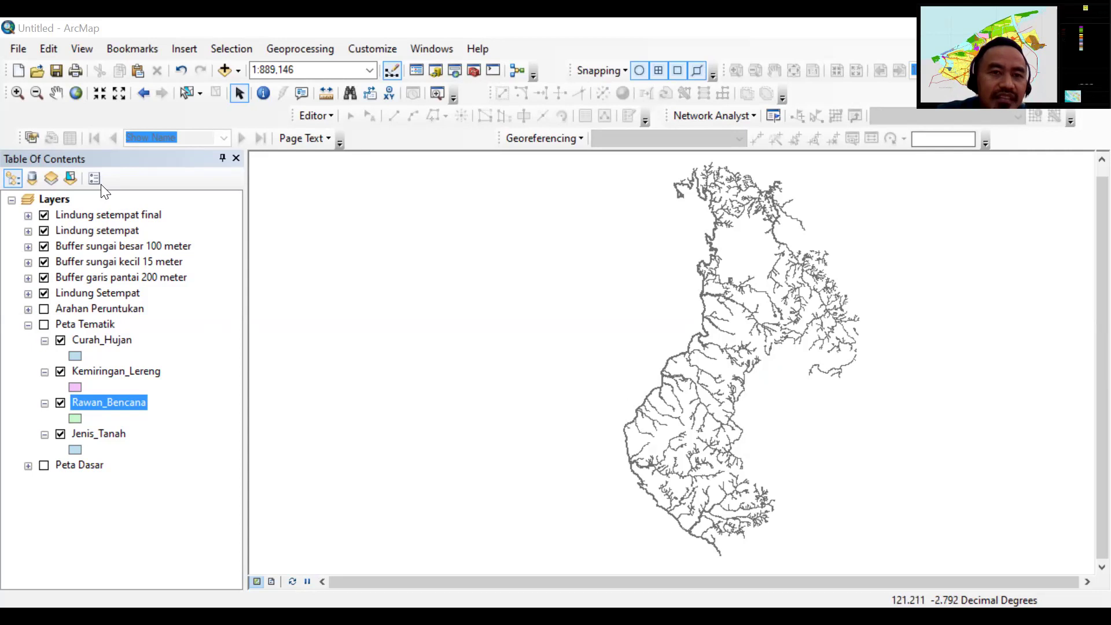
Start the Union tool and add Rawan_Bencana and Lindung setempat final as its input features.
click(324, 52)
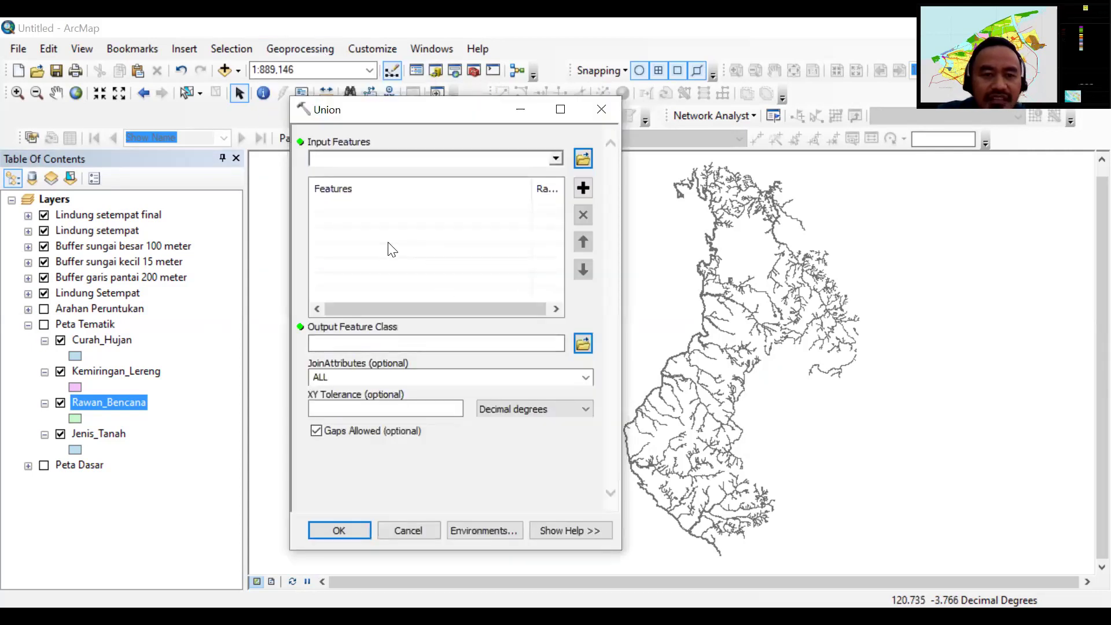
click(128, 218)
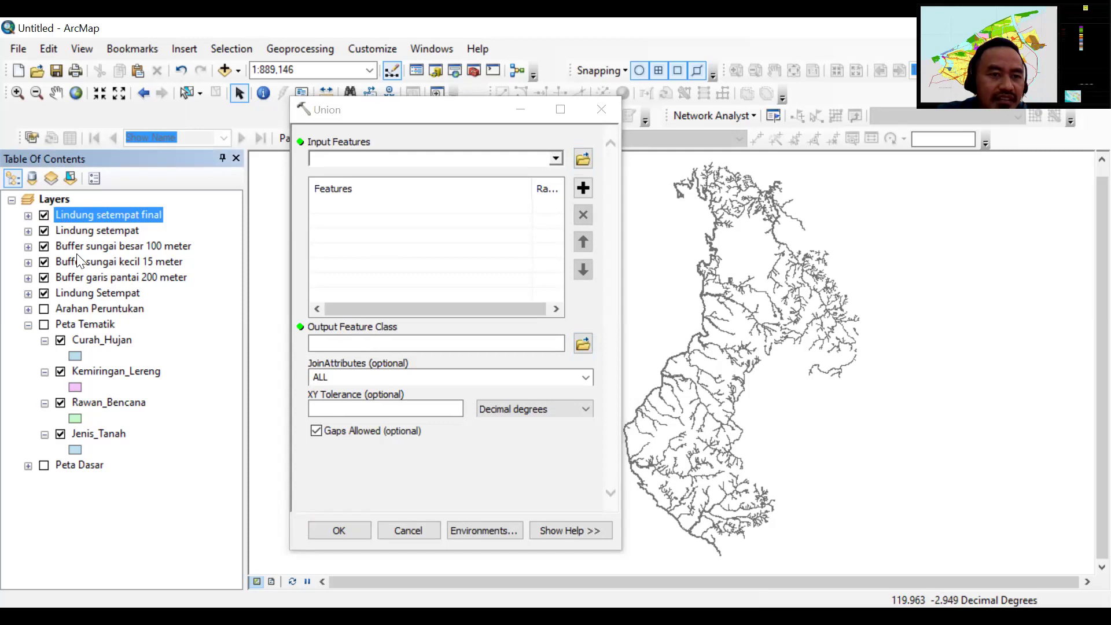
click(100, 404)
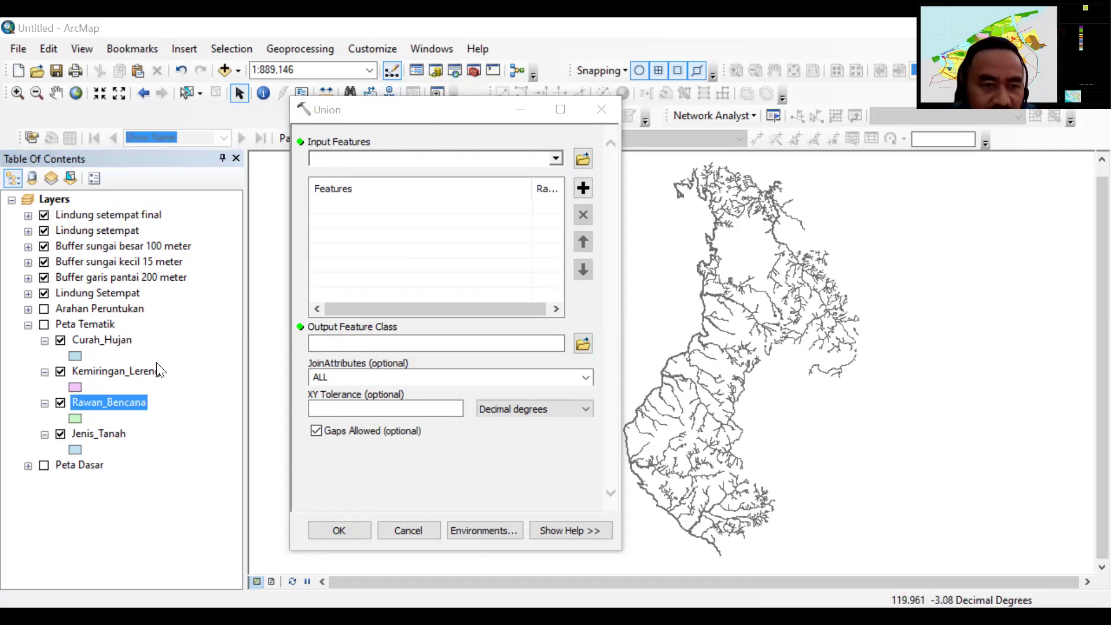
drag(110, 402, 390, 203)
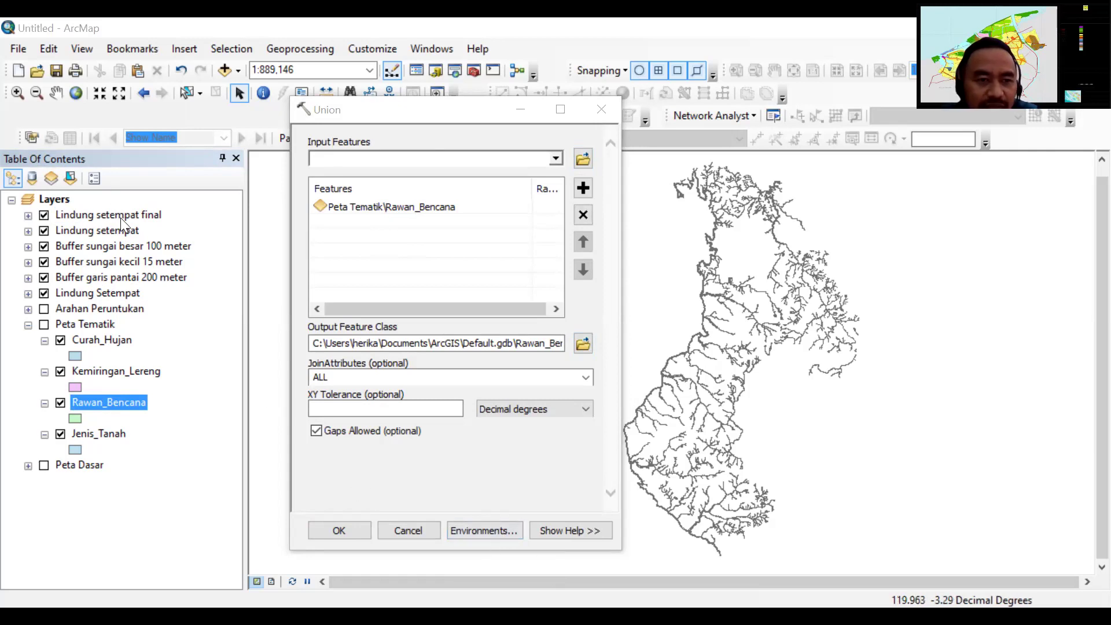
drag(124, 215, 377, 221)
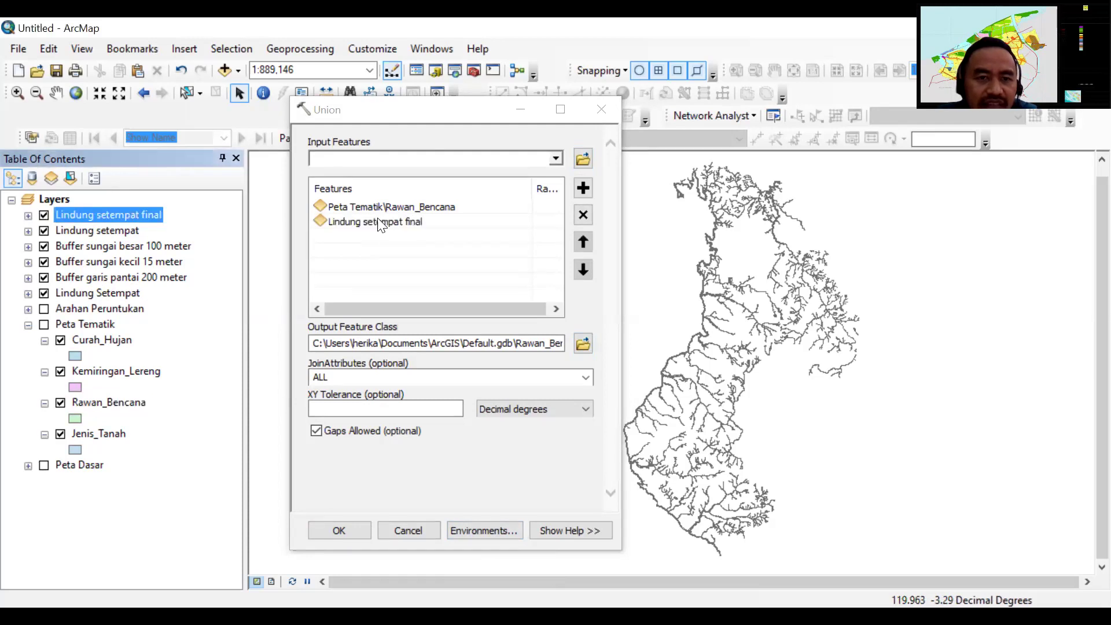
Name the Union output "Arahan lindung" in the Hasil folder and run the tool.
click(583, 343)
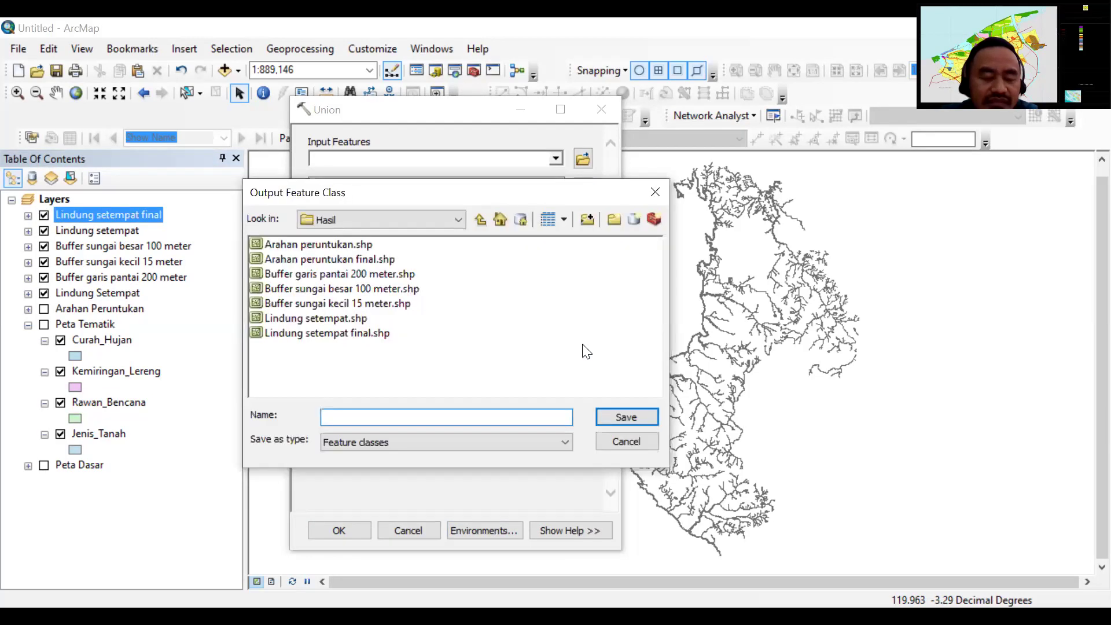
text(Arahan )
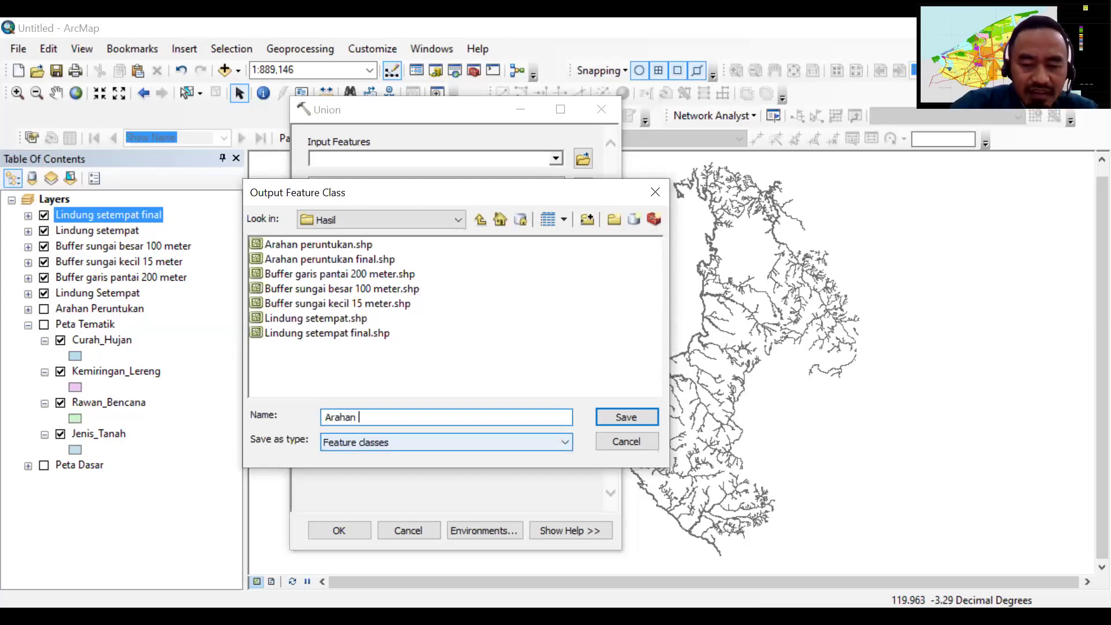
text(lindung)
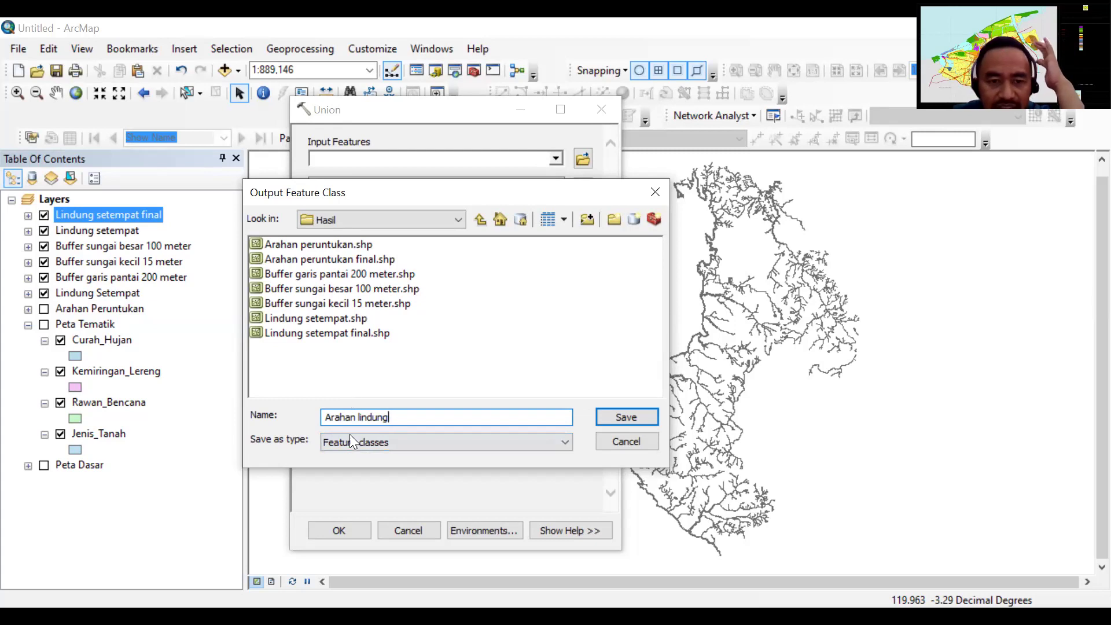
click(610, 416)
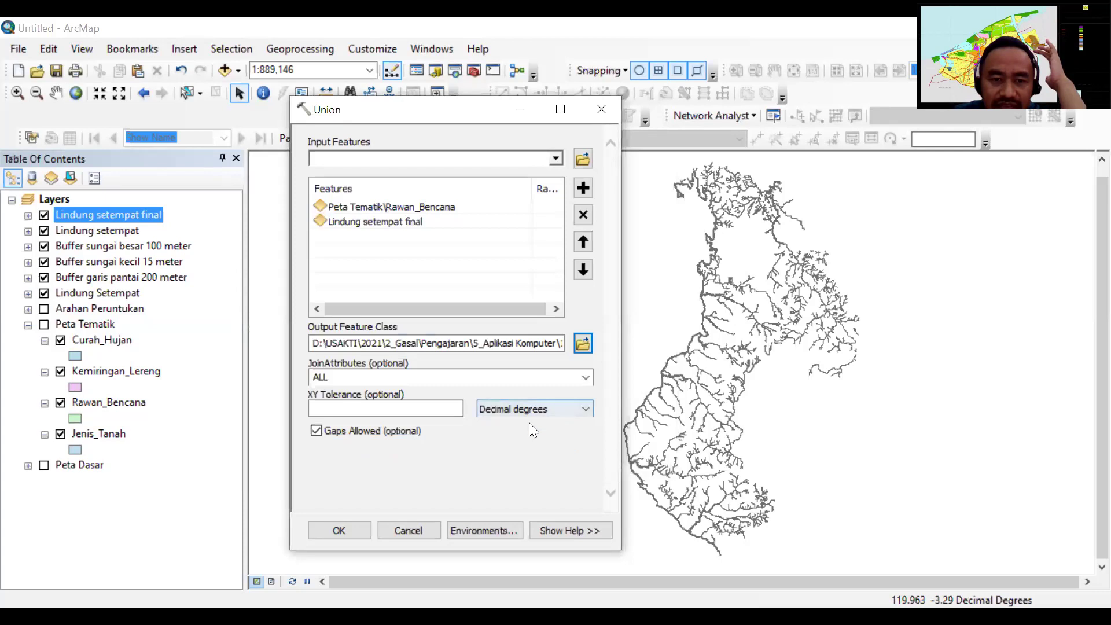
click(351, 532)
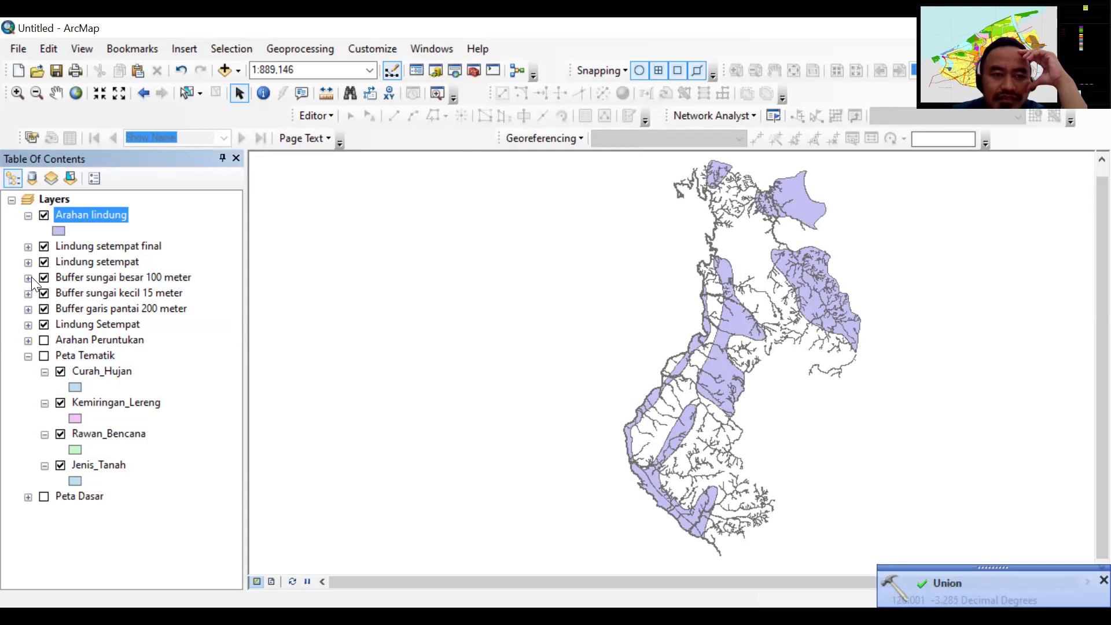
Open the Arahan lindung attribute table and begin a new field named Arhn_lndg.
right_click(79, 212)
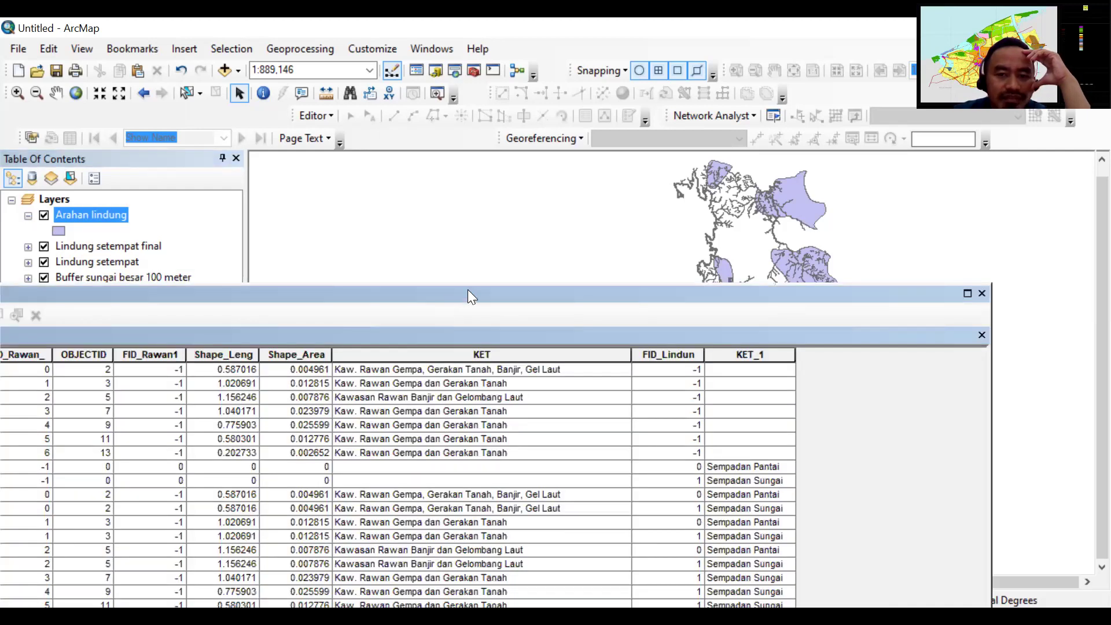
drag(470, 297, 599, 248)
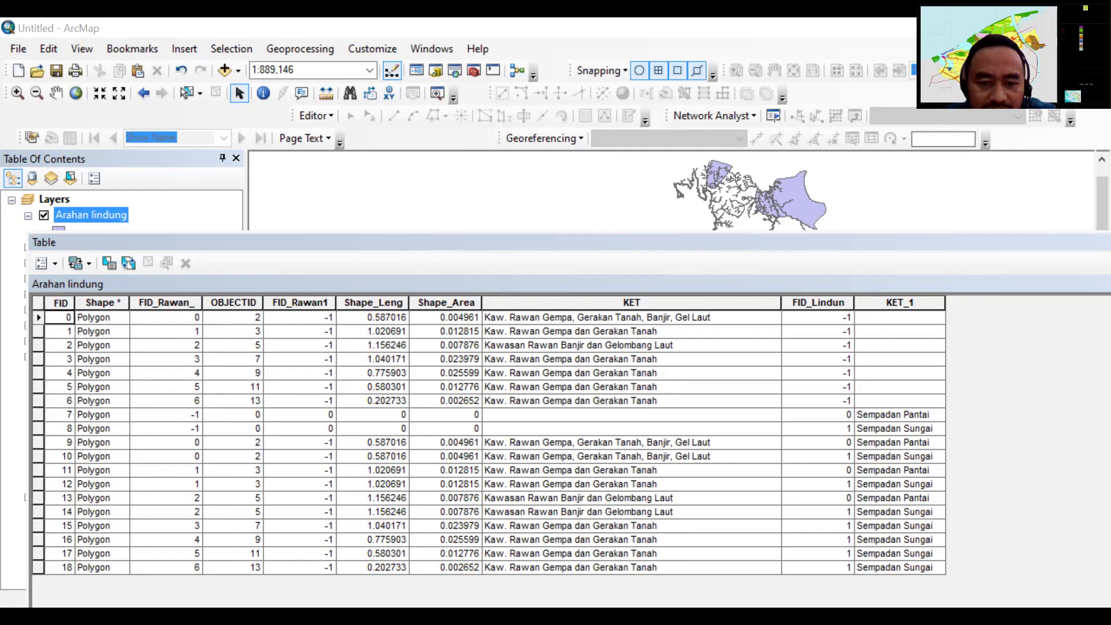
click(53, 262)
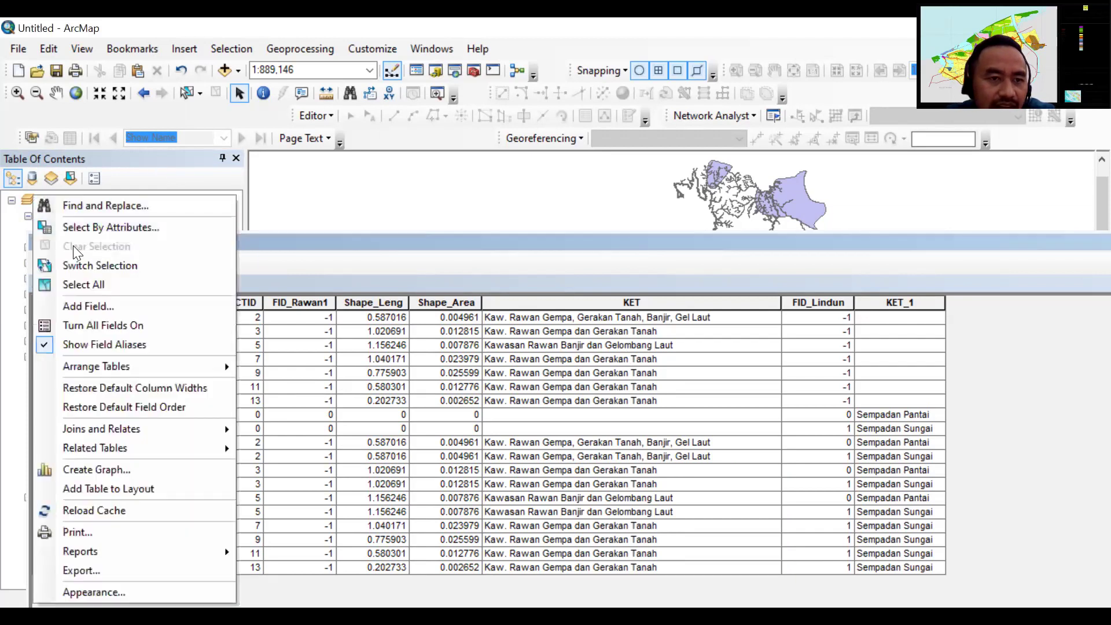
click(83, 306)
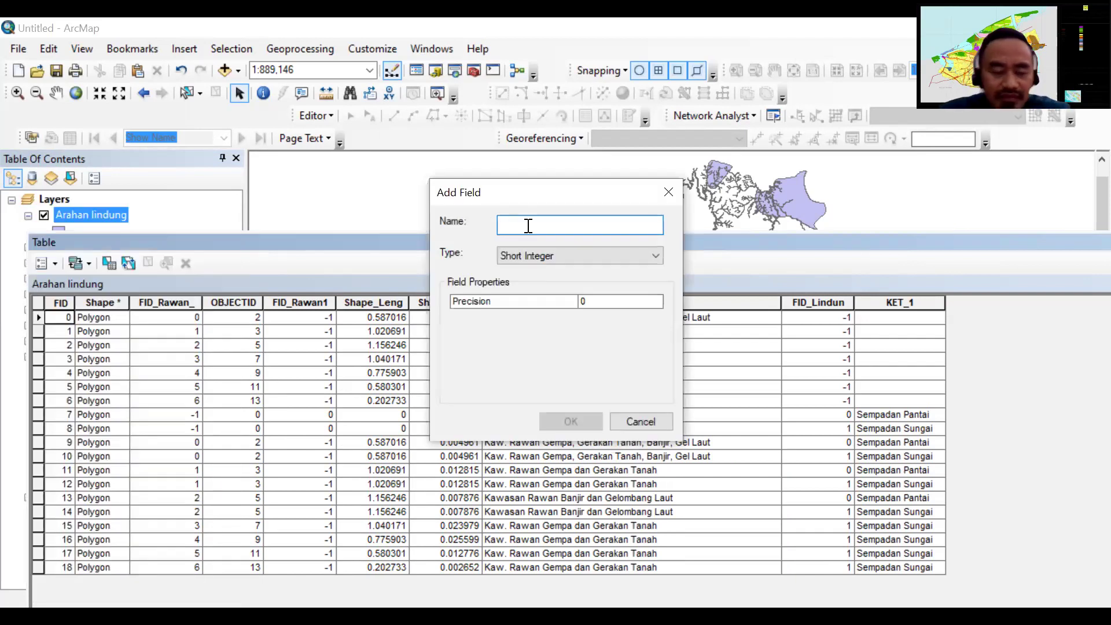
text(Ar)
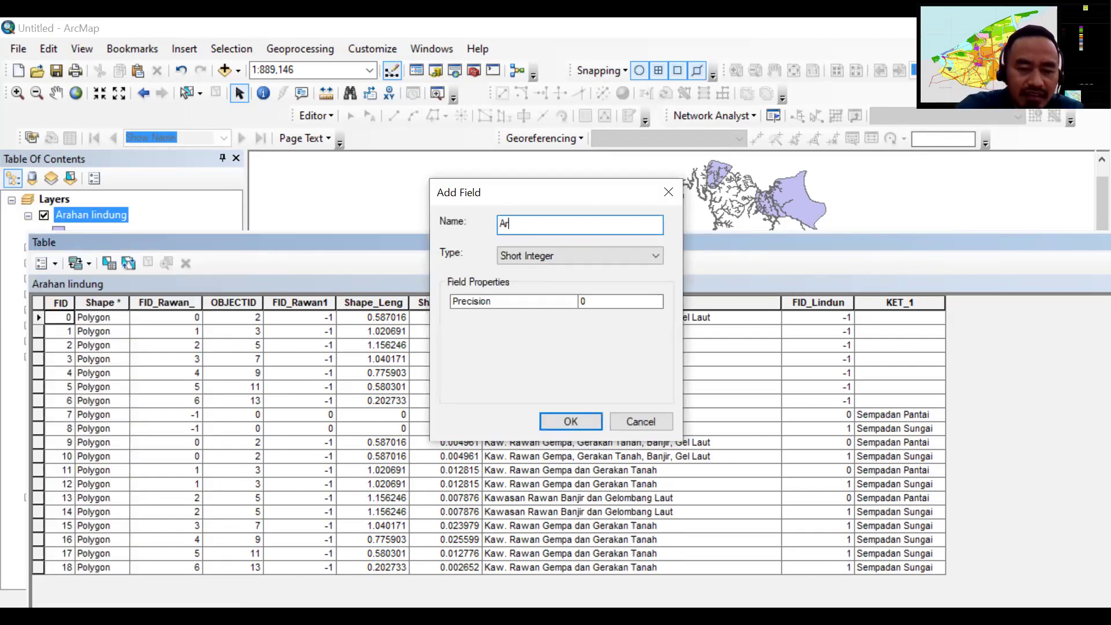
text(hn_lnd)
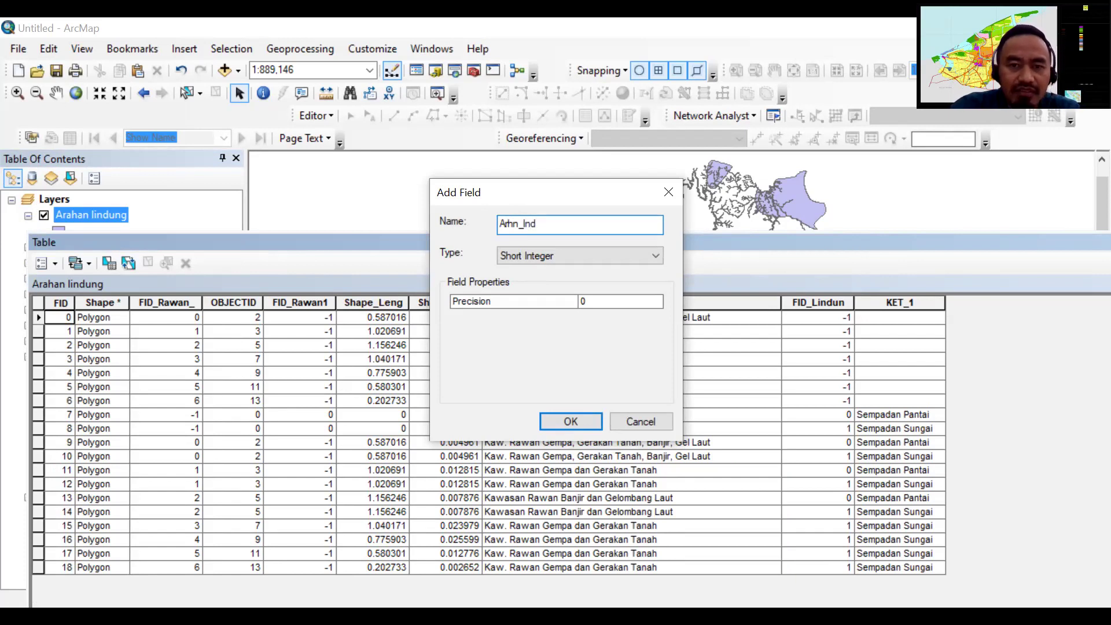
key(BackSpace)
text(dg)
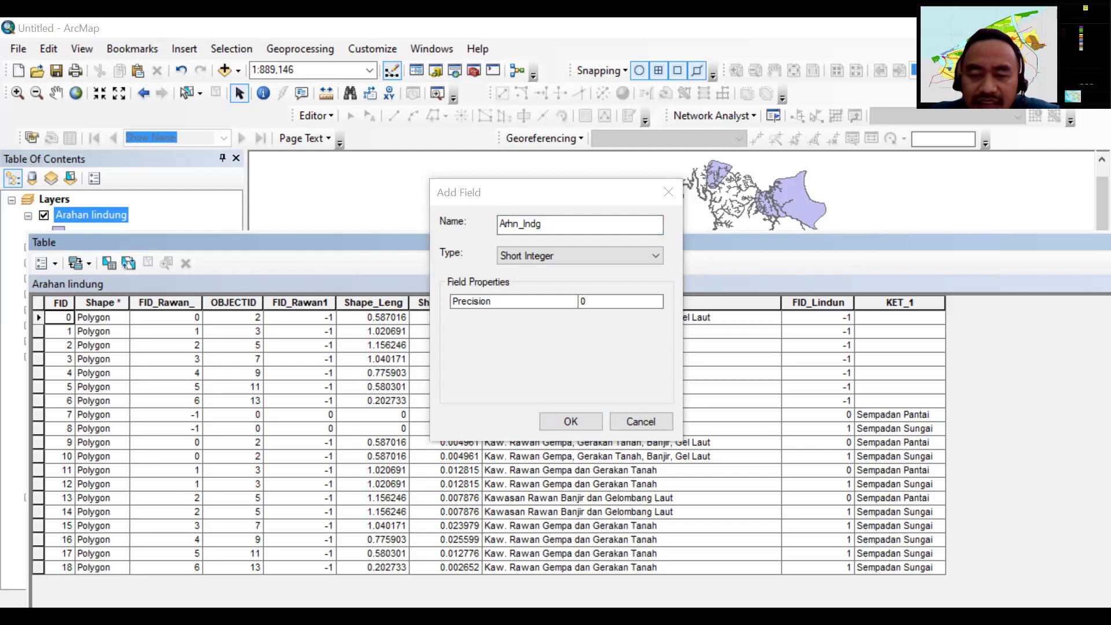
Set the new field's type to Text with a length of 100 and add it to the table.
click(570, 254)
click(554, 313)
click(585, 301)
key(BackSpace)
key(BackSpace)
text(100)
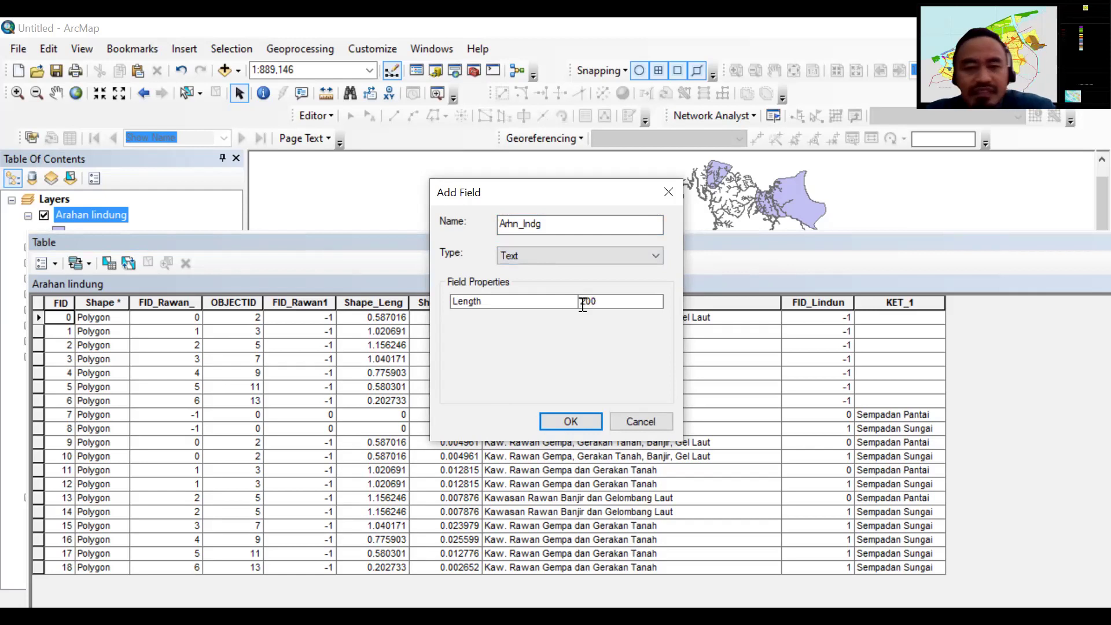
click(575, 418)
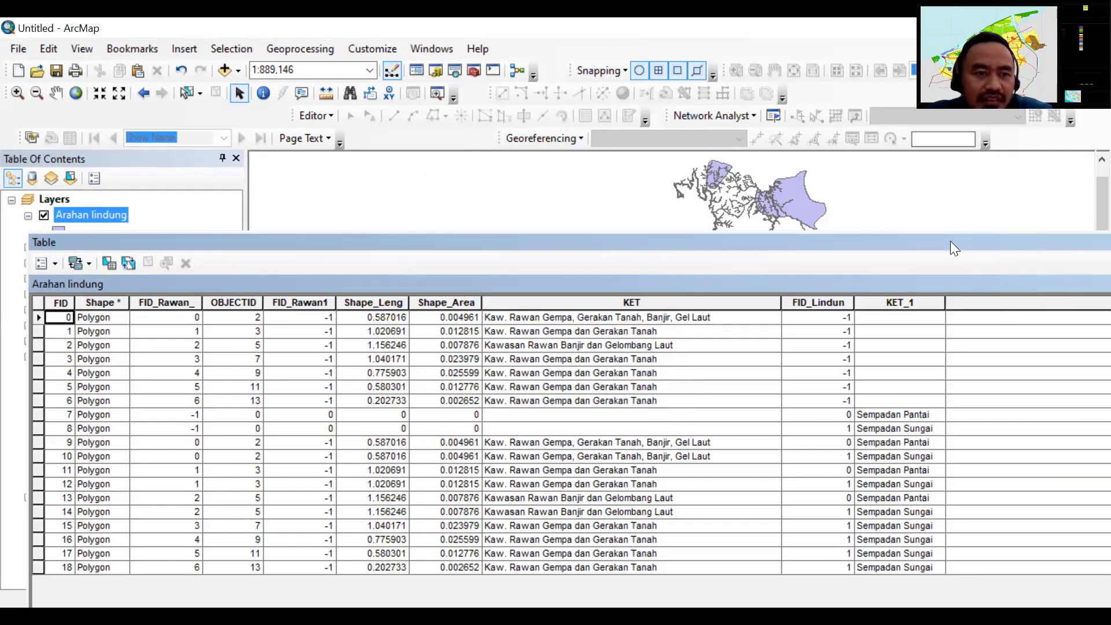
Dock the Arahan lindung attribute table and open the Field Calculator for its empty Arhn_lndg field outside an edit session.
double_click(931, 237)
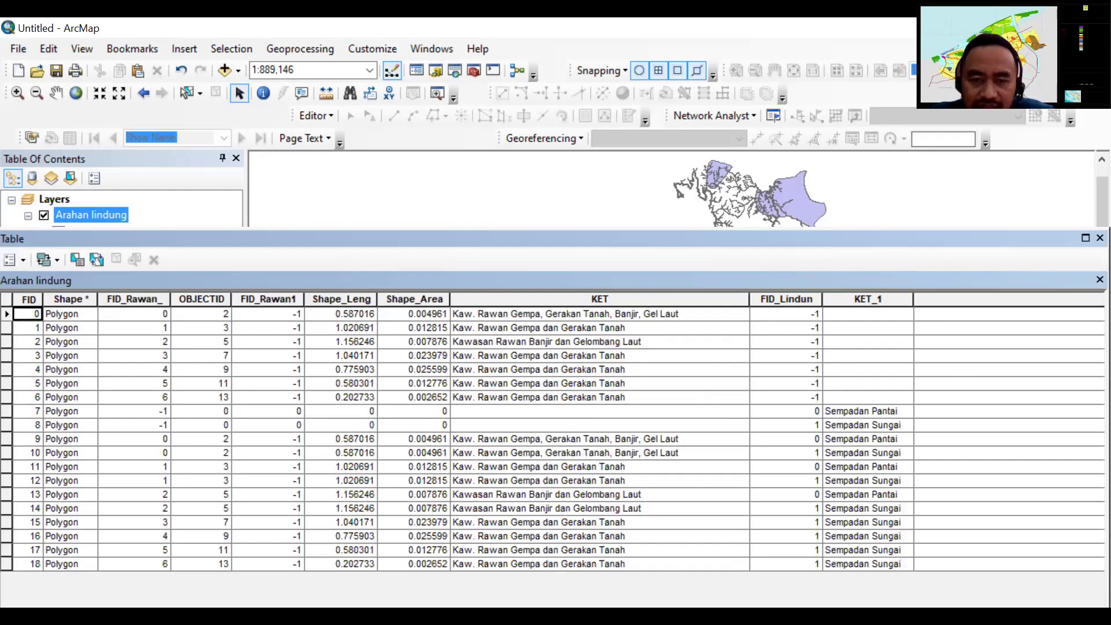
key(alt+Tab)
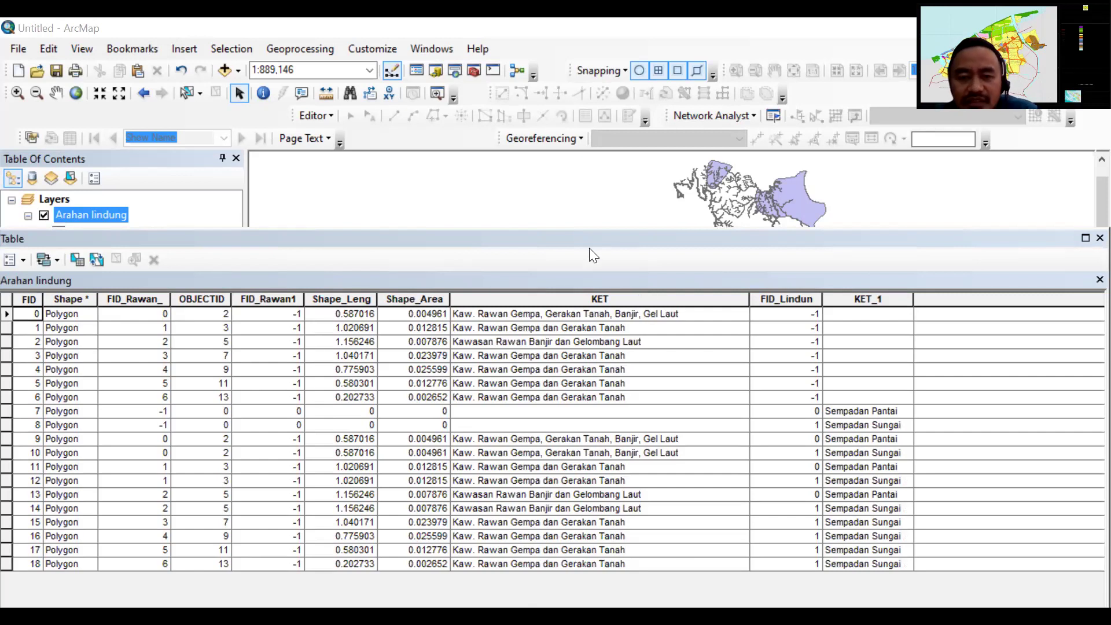
click(28, 267)
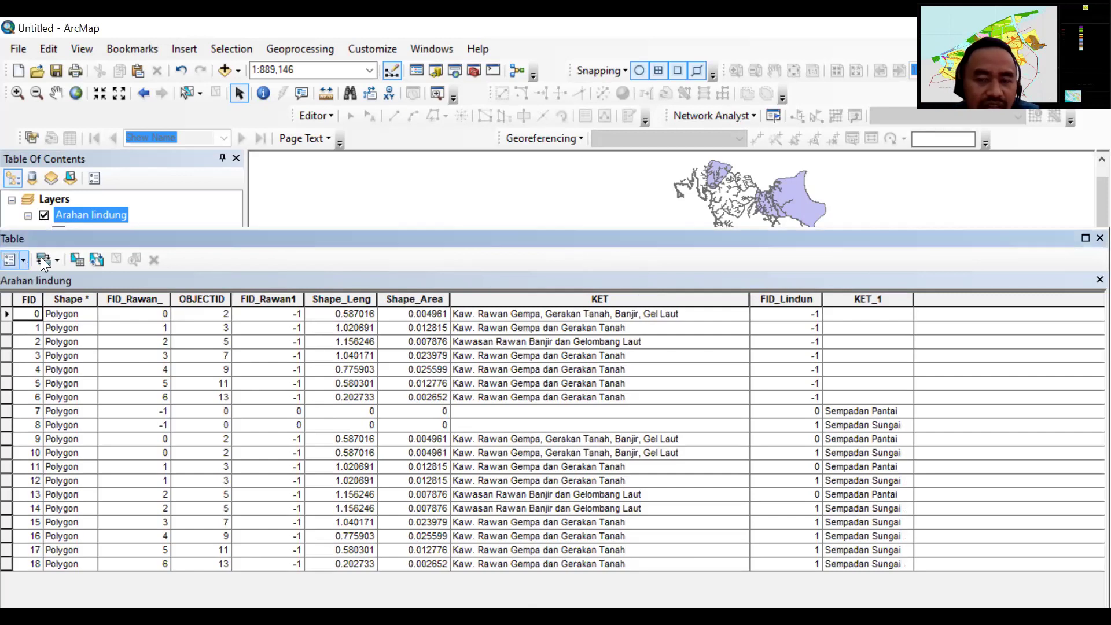
click(967, 299)
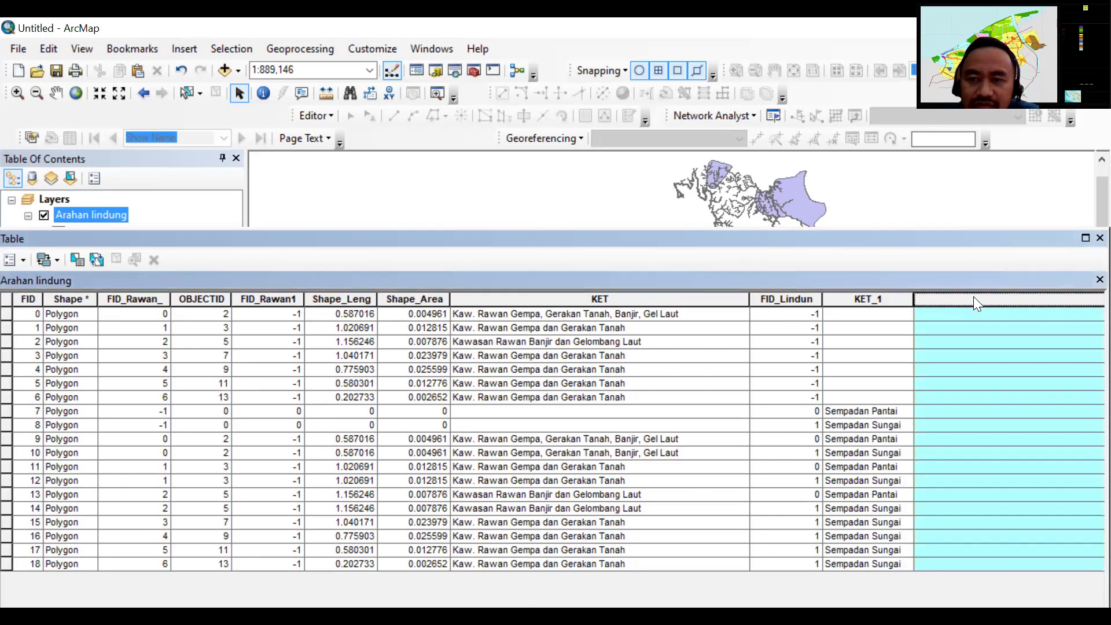
right_click(973, 296)
click(988, 407)
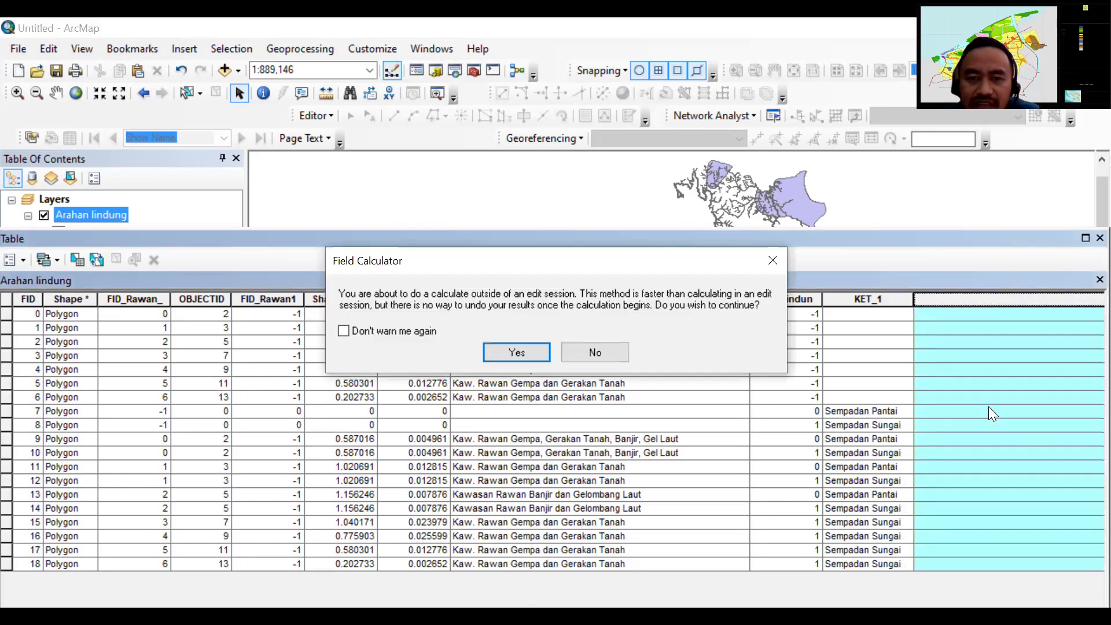
click(539, 350)
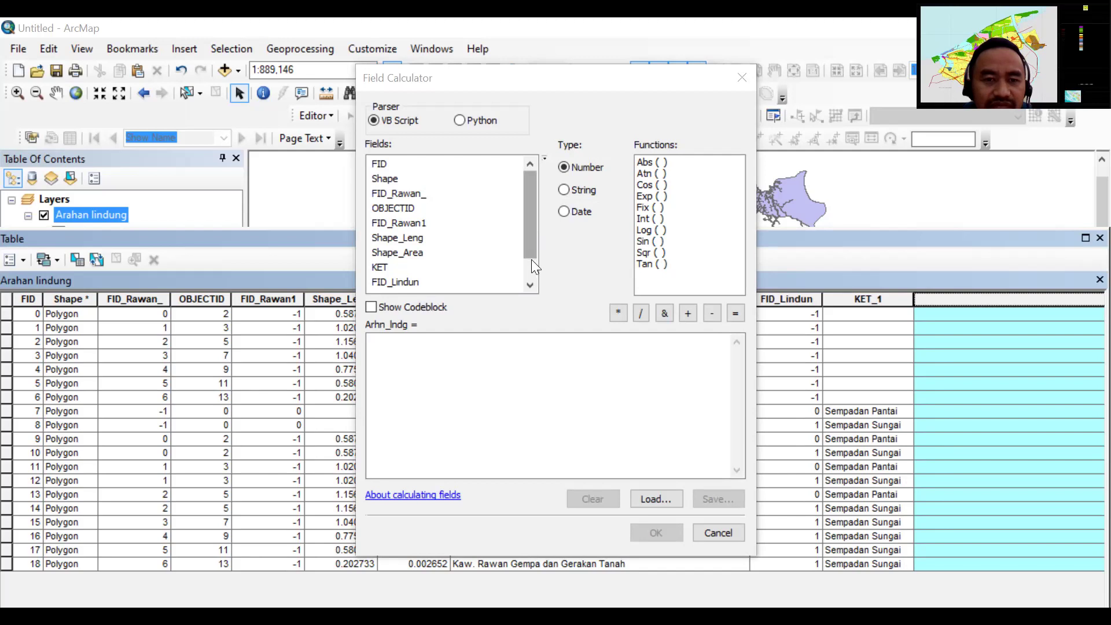
scroll(531, 259, down, 1)
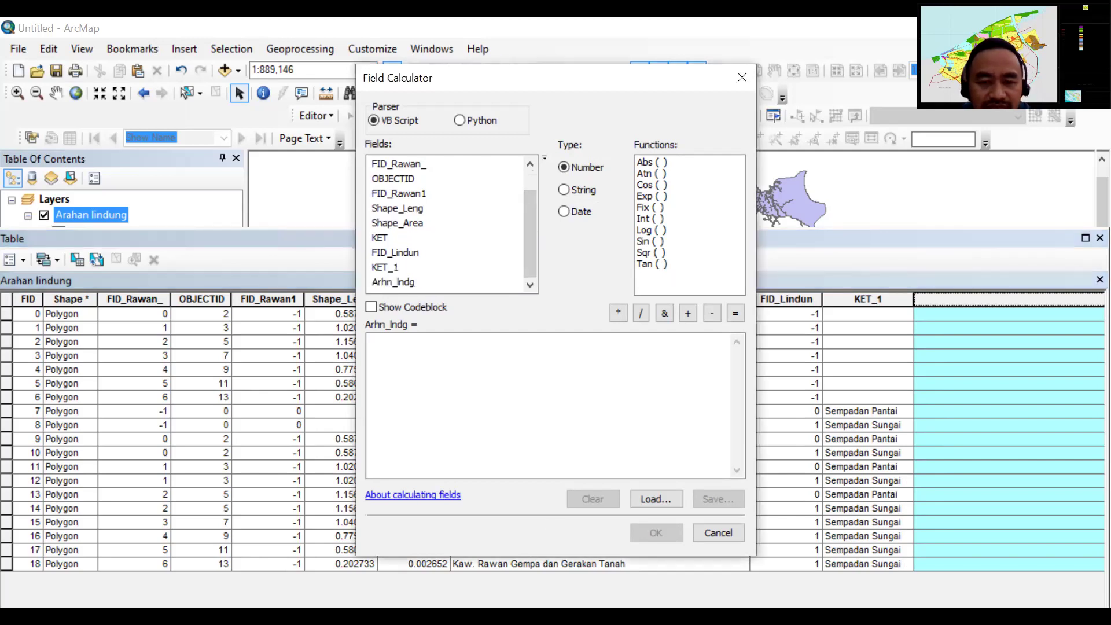
double_click(399, 281)
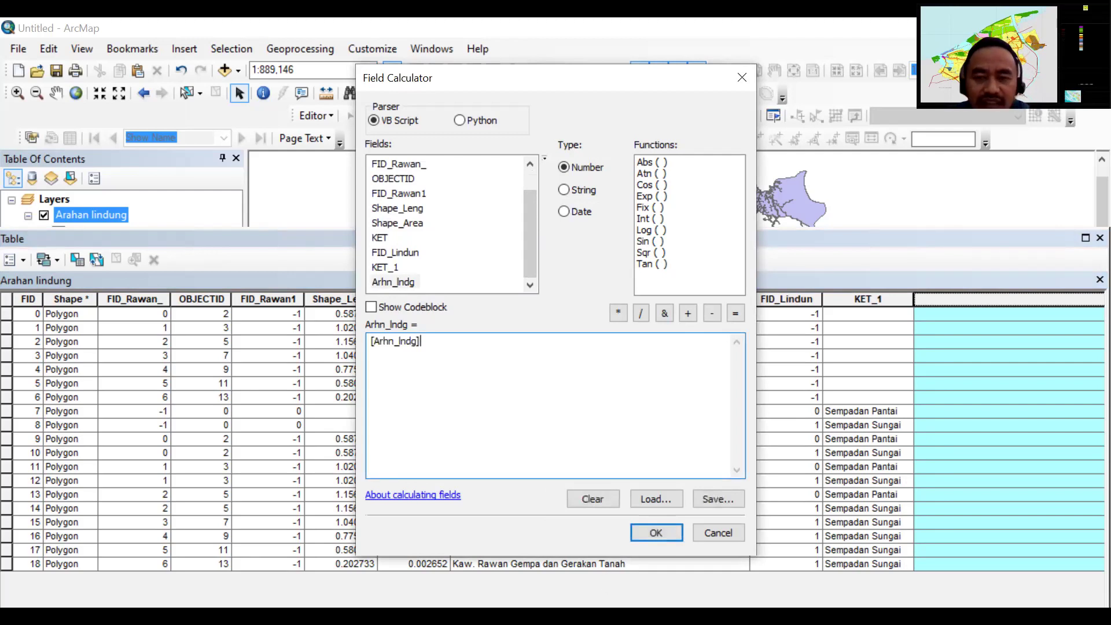
key(alt+Tab)
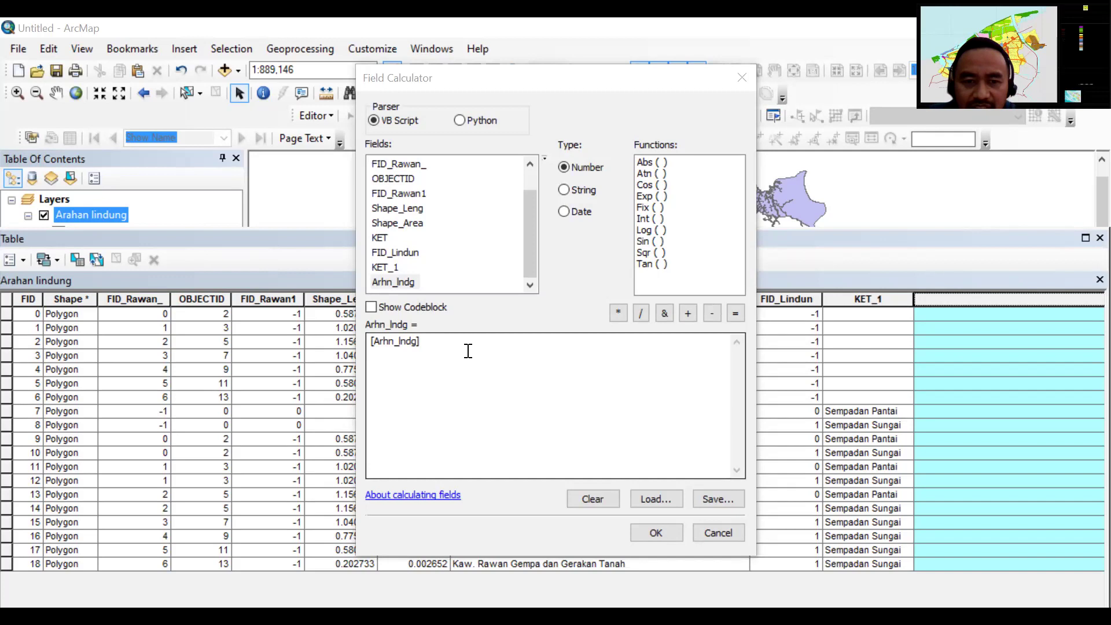
drag(371, 342, 461, 355)
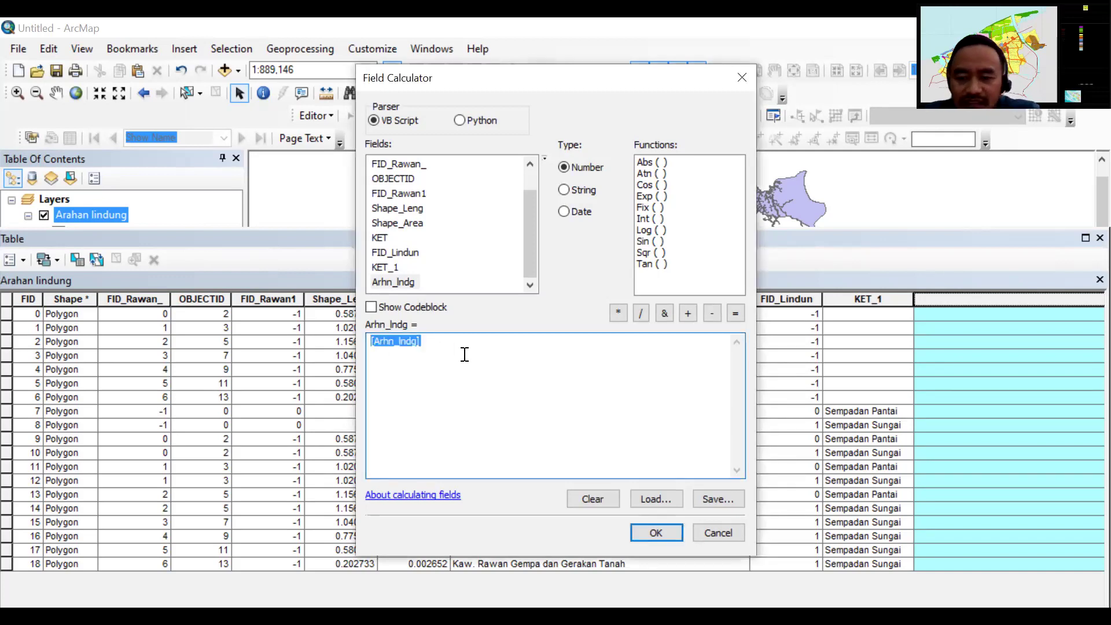
key(Delete)
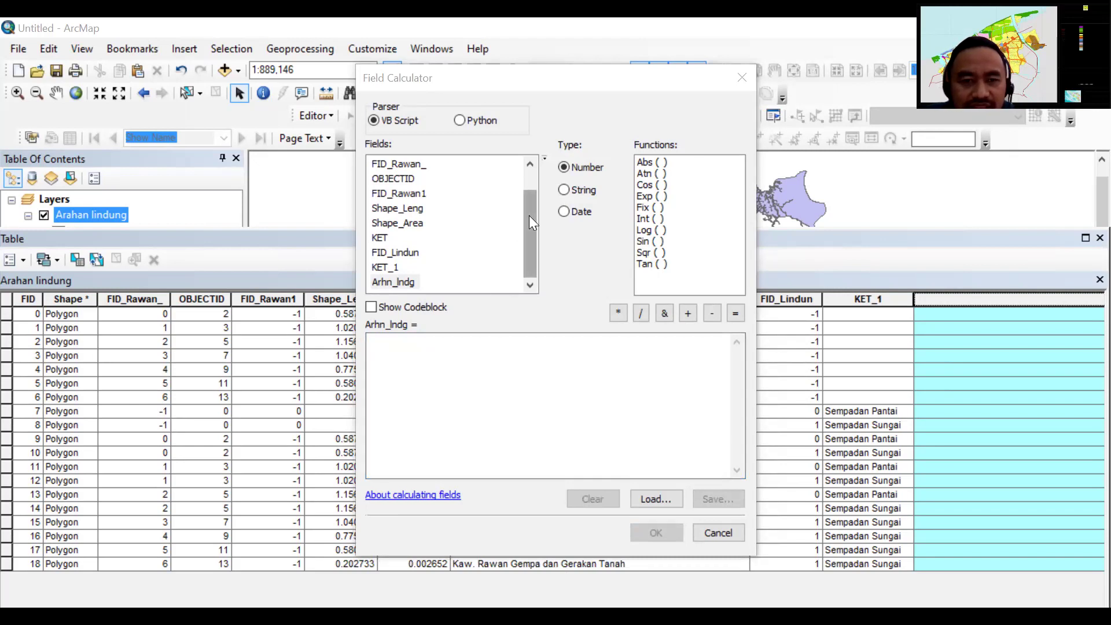
Calculate the Arhn_lndg field for all records with the expression [KET].
double_click(380, 238)
click(656, 533)
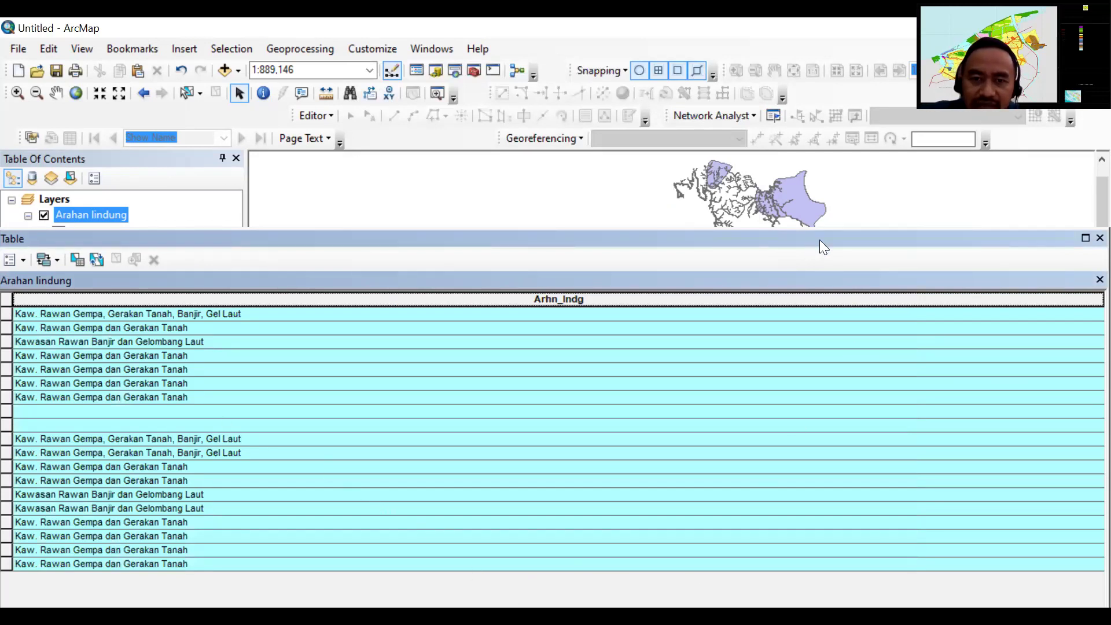
Undock the attribute table and select the two records whose Arhn_lndg value is blank.
double_click(1021, 238)
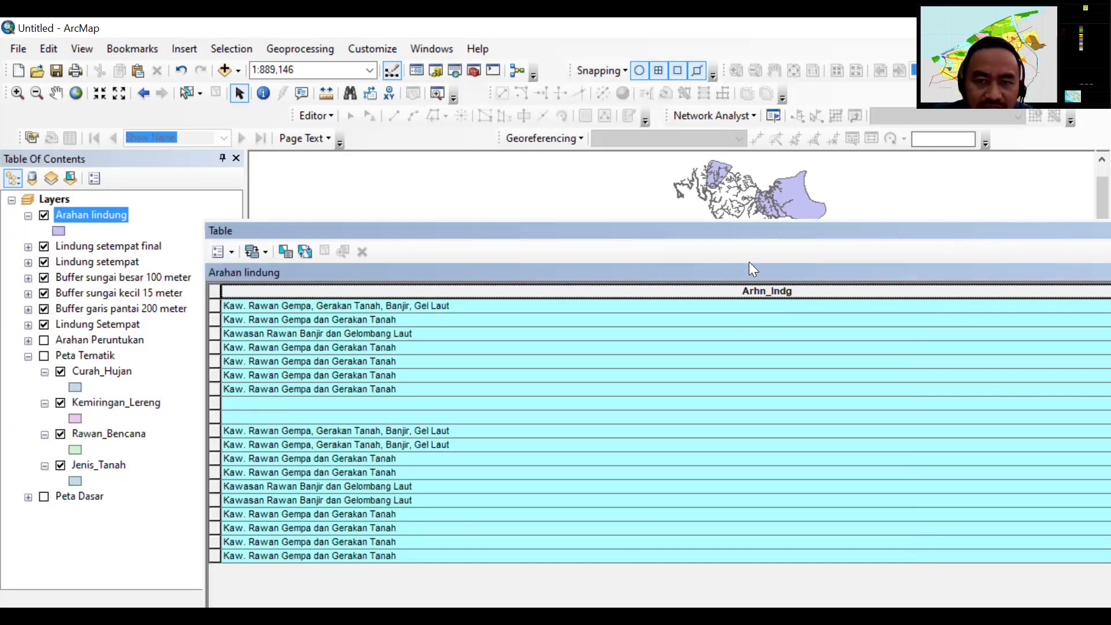
click(214, 403)
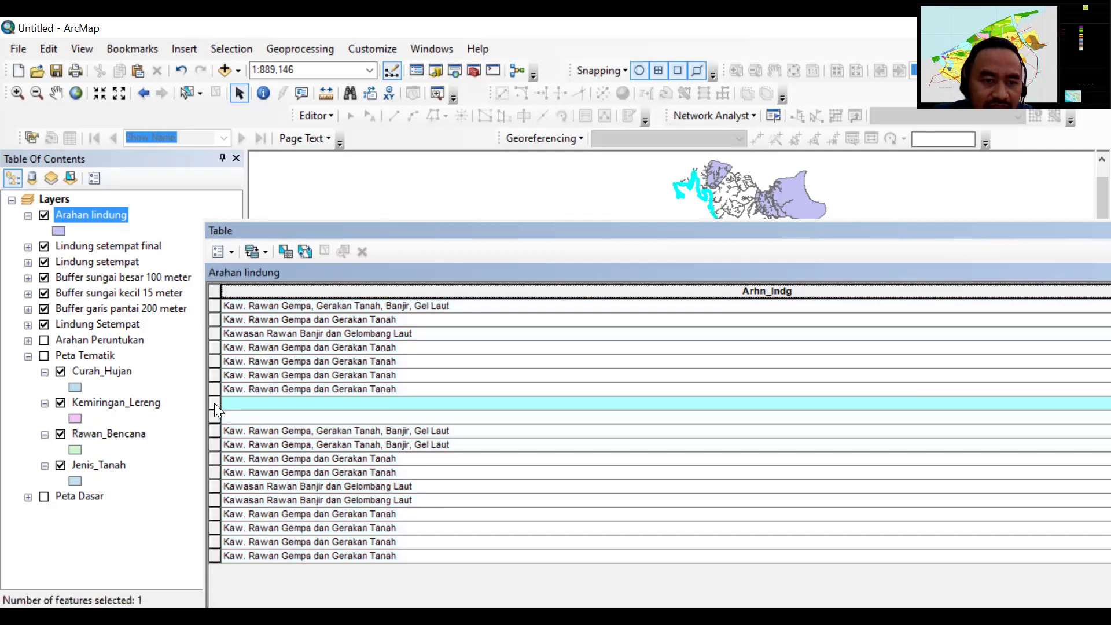
ctrl+click(216, 412)
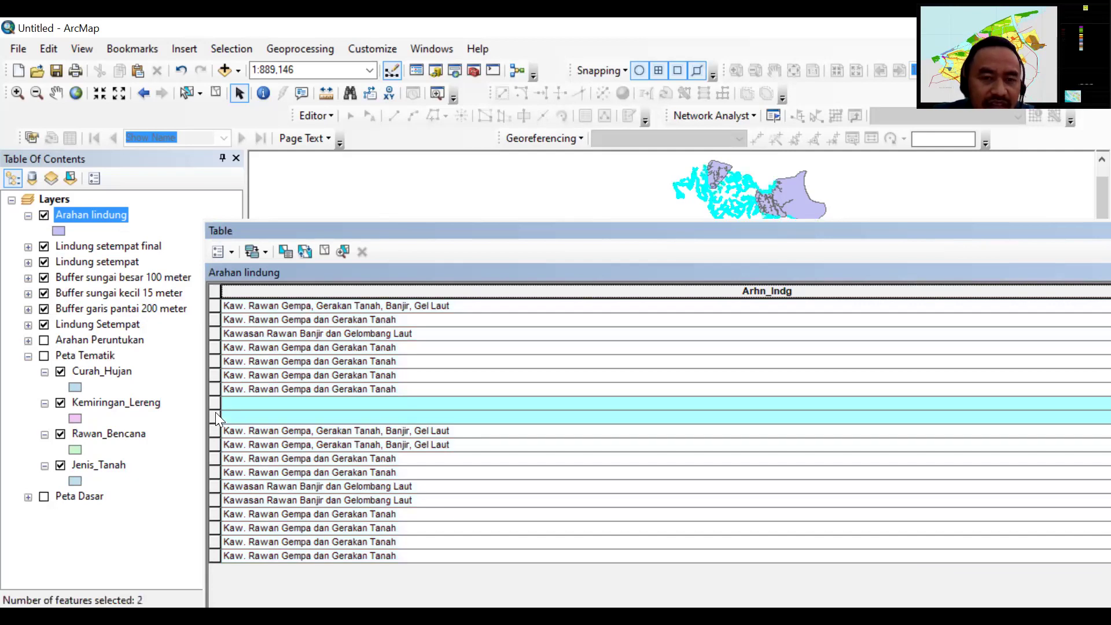
drag(471, 229, 412, 129)
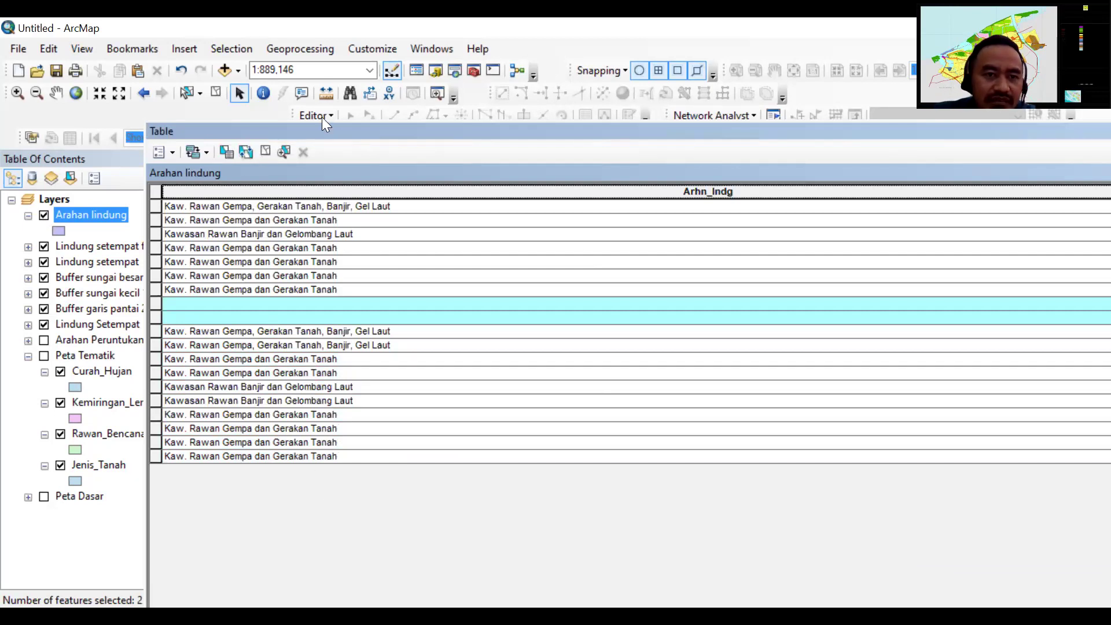
drag(417, 132, 353, 82)
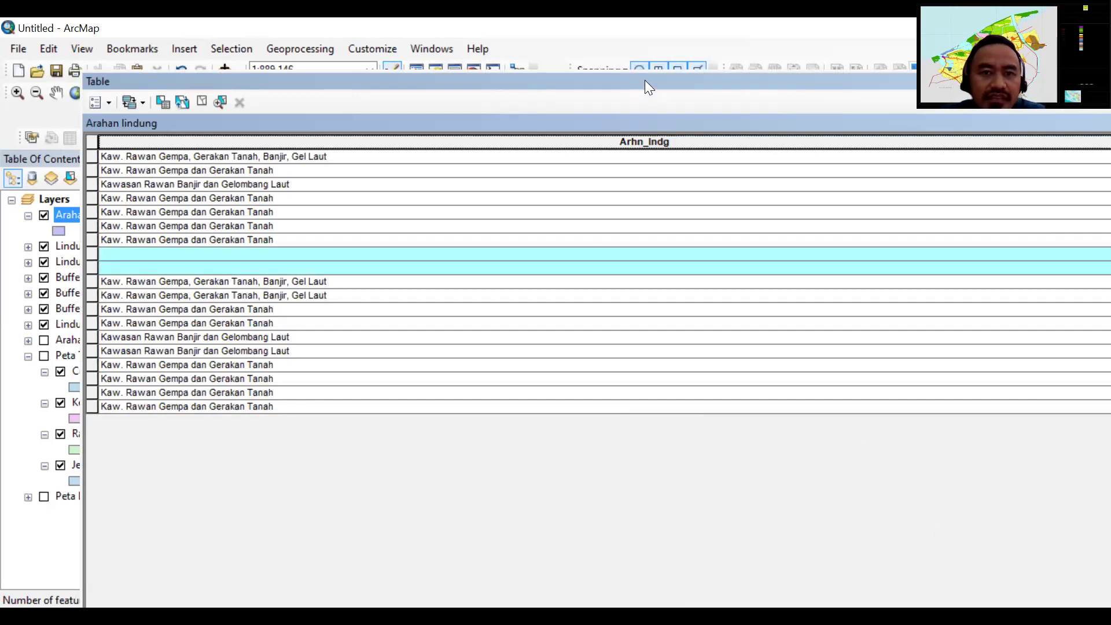
drag(644, 80, 597, 27)
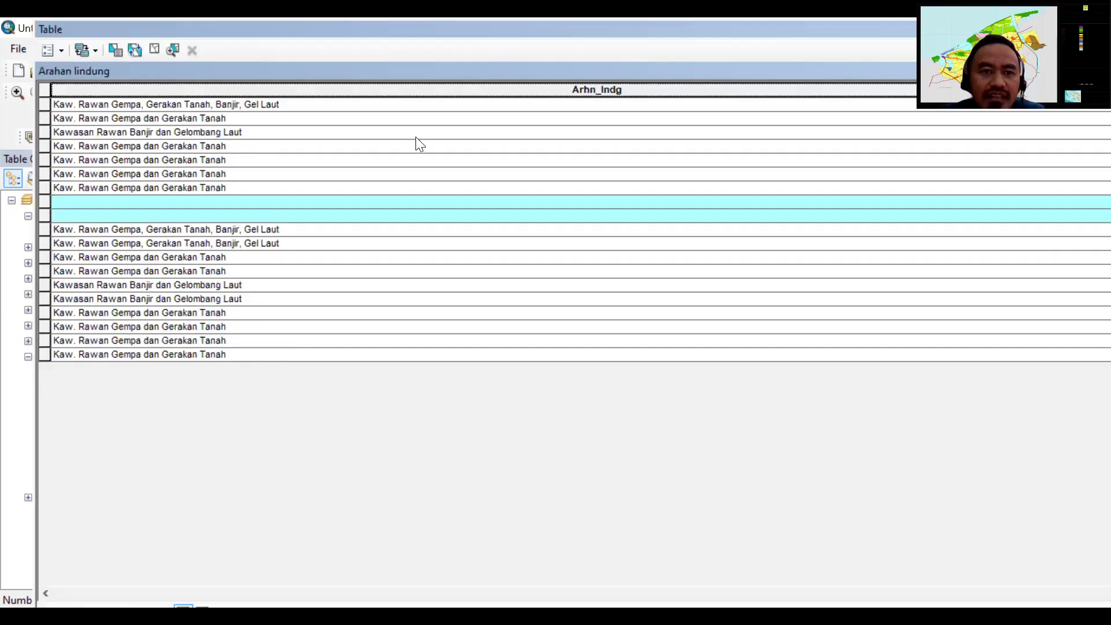
Calculate Arhn_lndg for the two selected records with the expression [KET_1] in place of [KET].
right_click(501, 88)
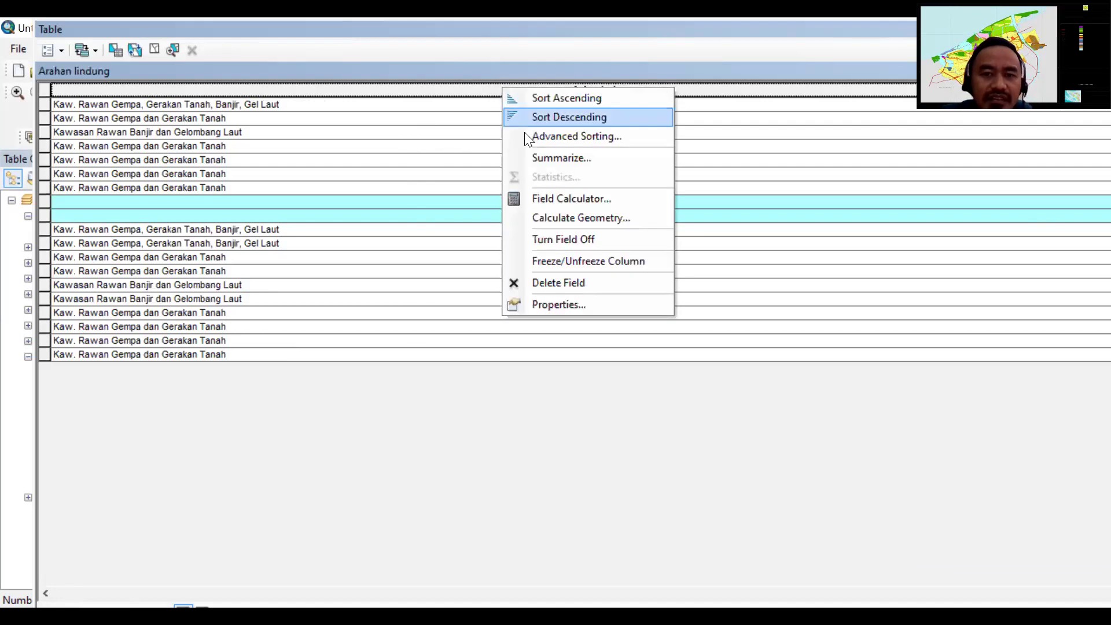
click(546, 198)
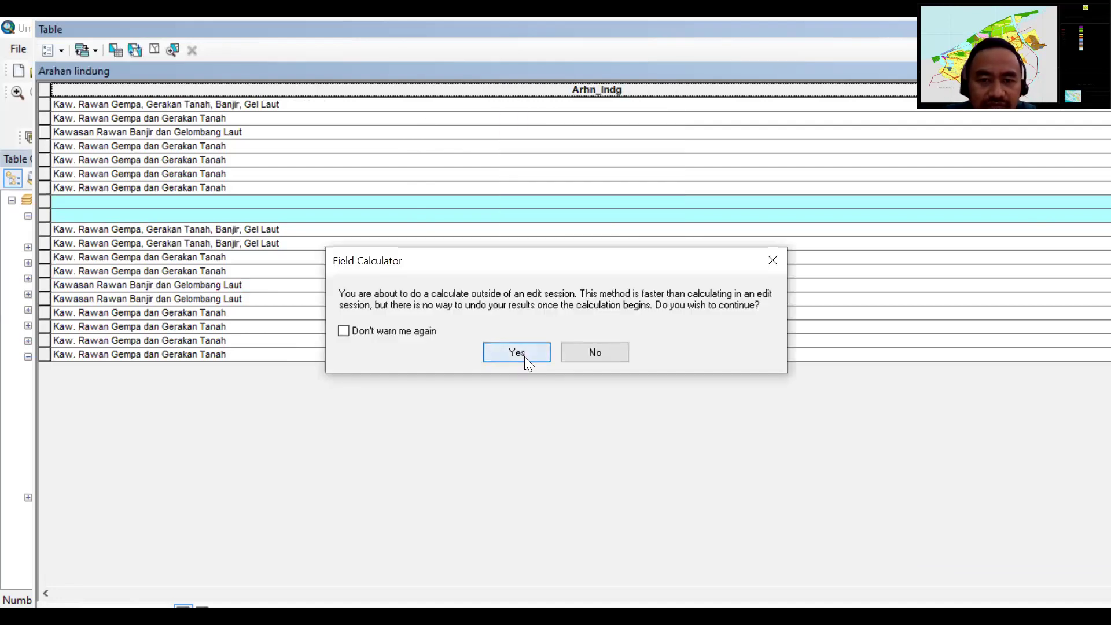
click(523, 354)
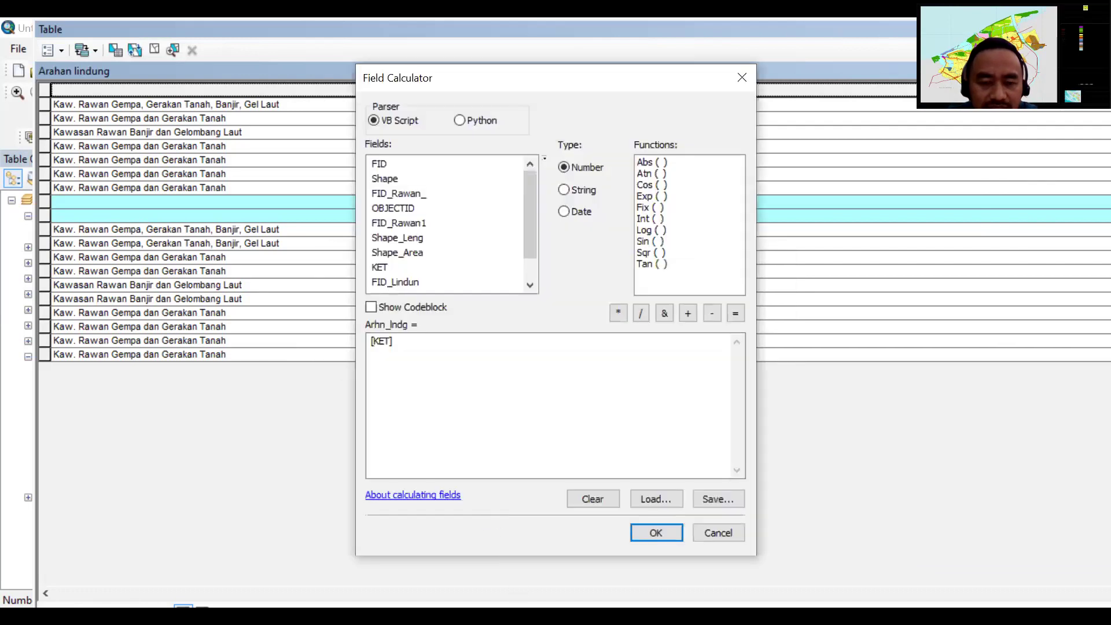
key(Return)
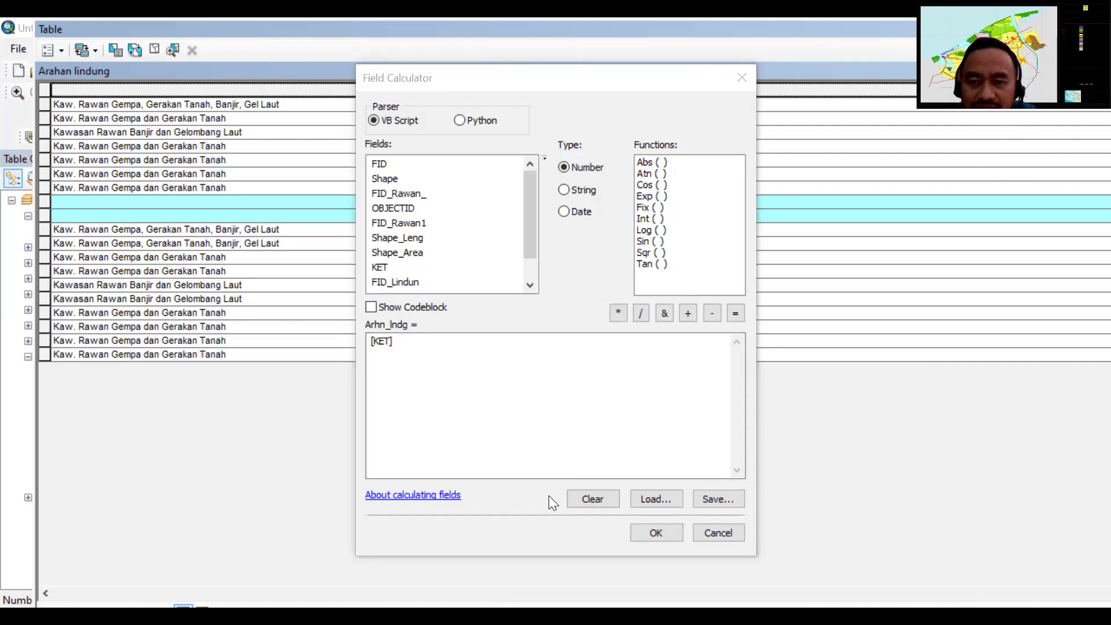
click(593, 499)
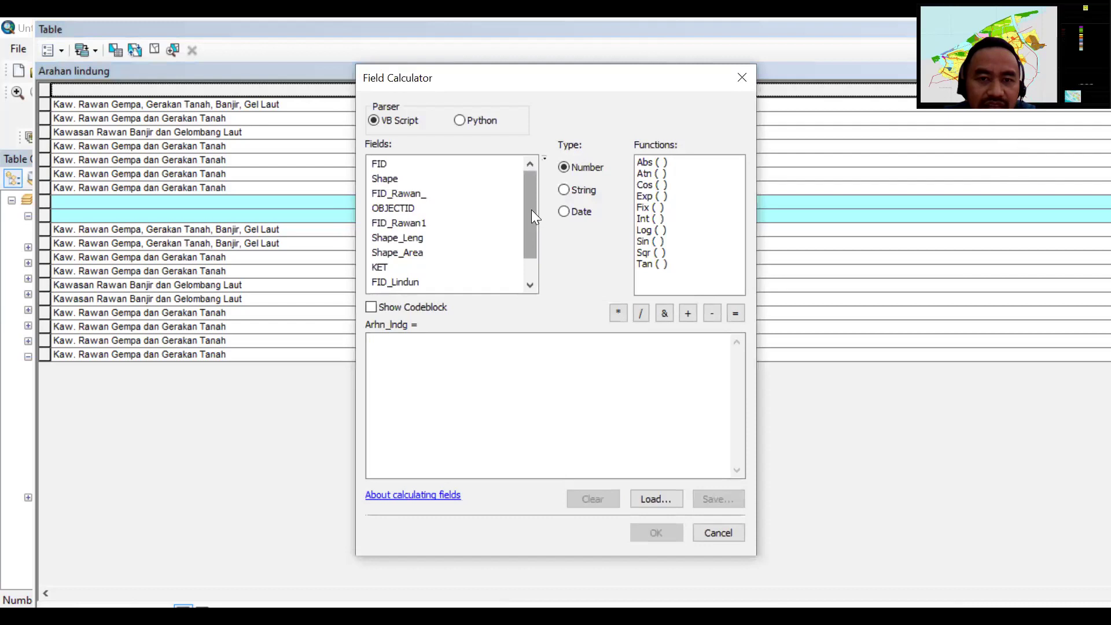
drag(531, 210, 531, 223)
double_click(391, 264)
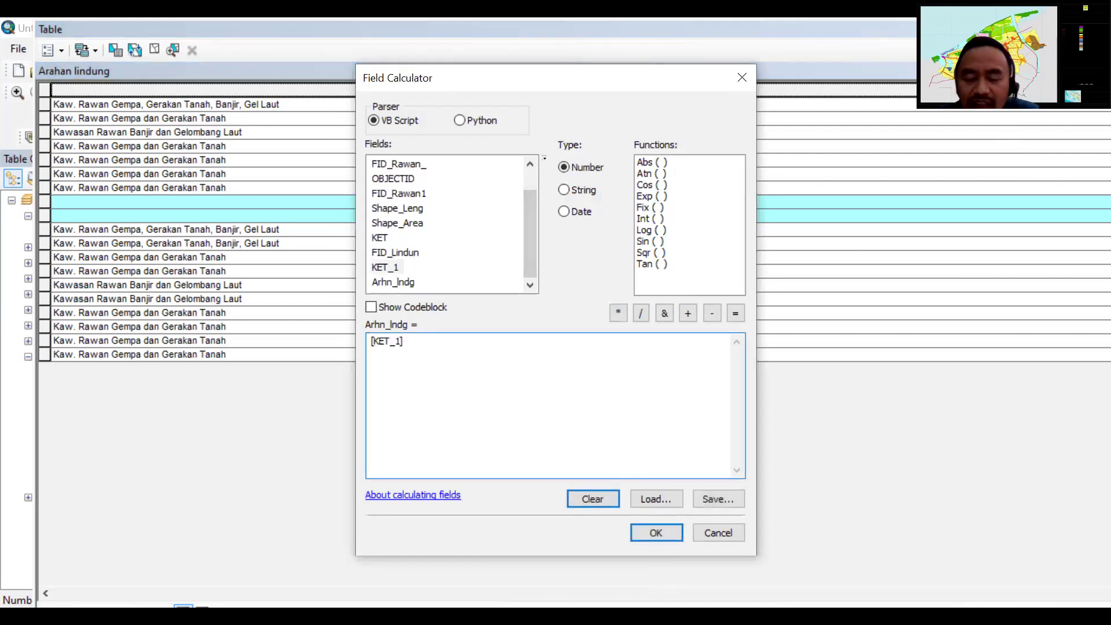
key(Return)
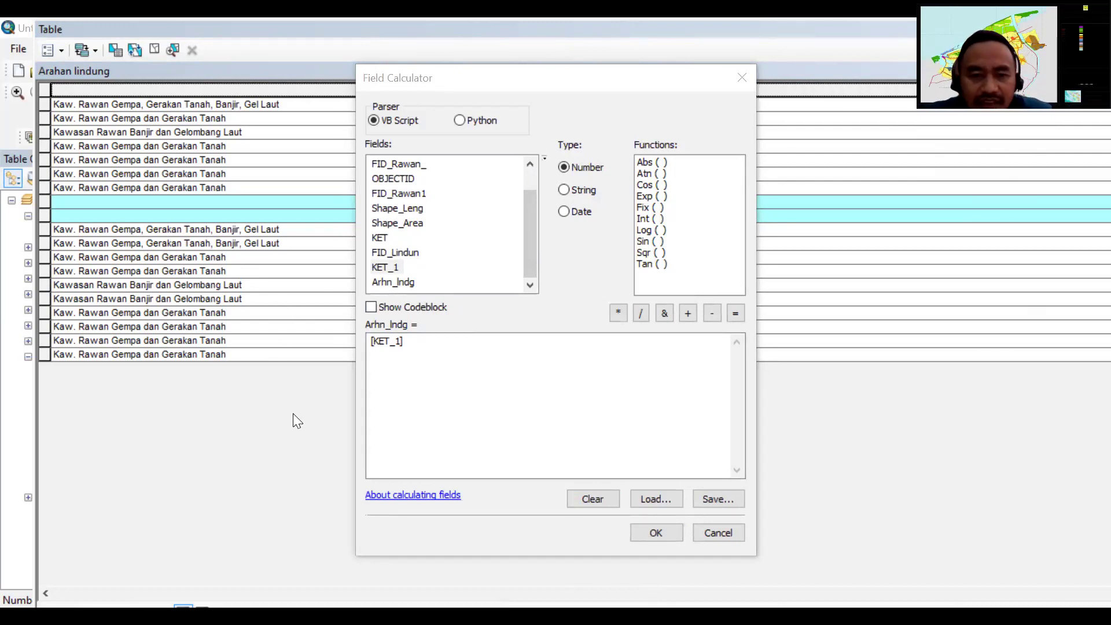
click(648, 533)
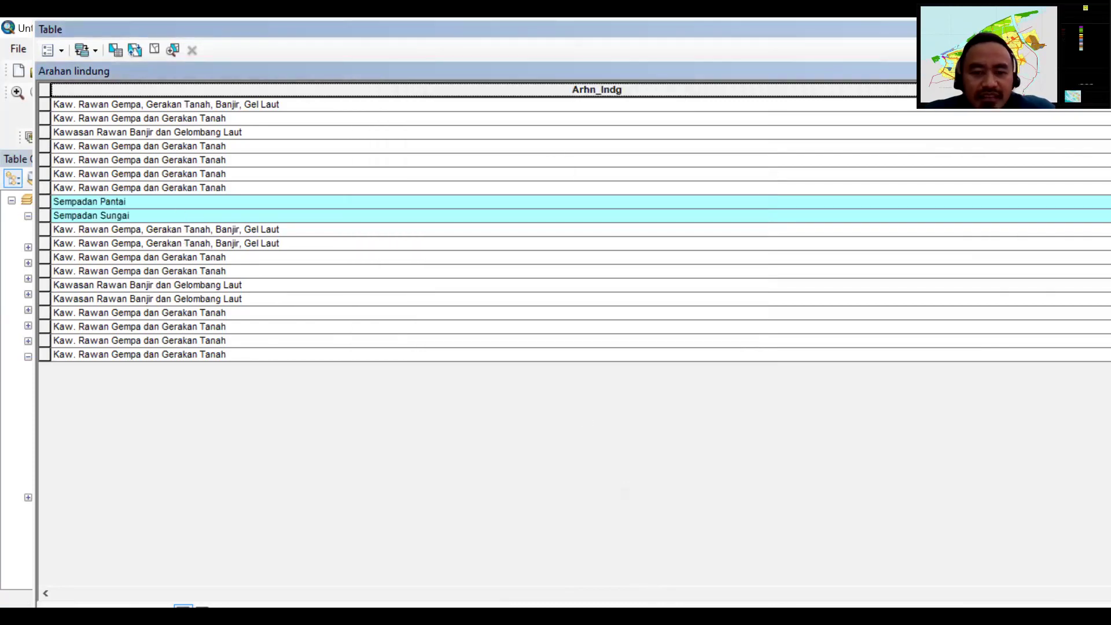
Close the attribute table and clear the selected features.
drag(788, 31, 649, 168)
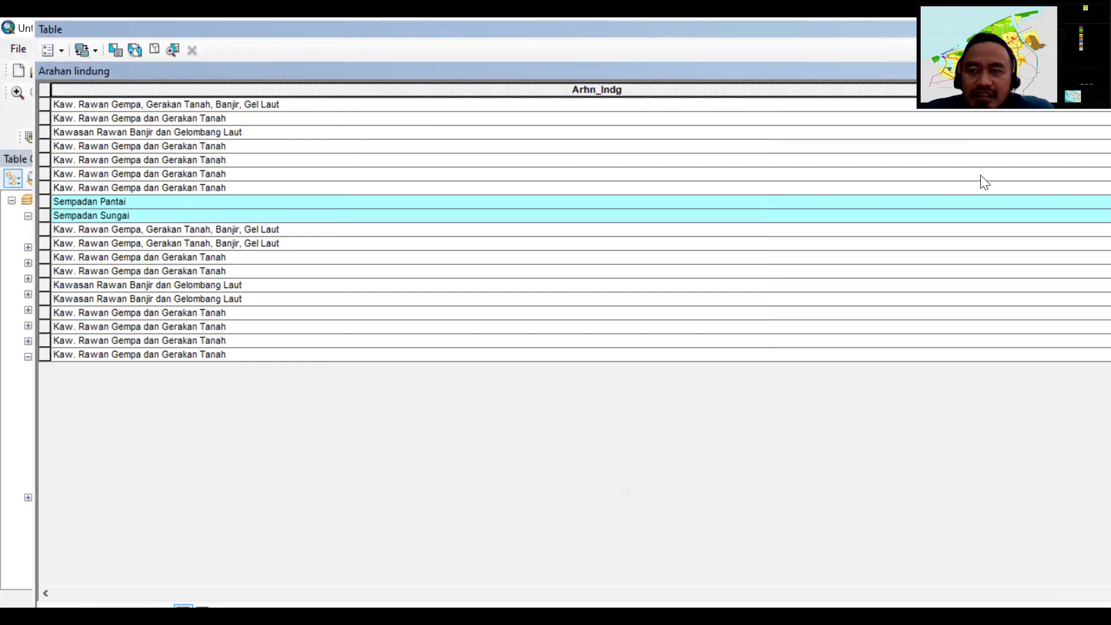
click(999, 166)
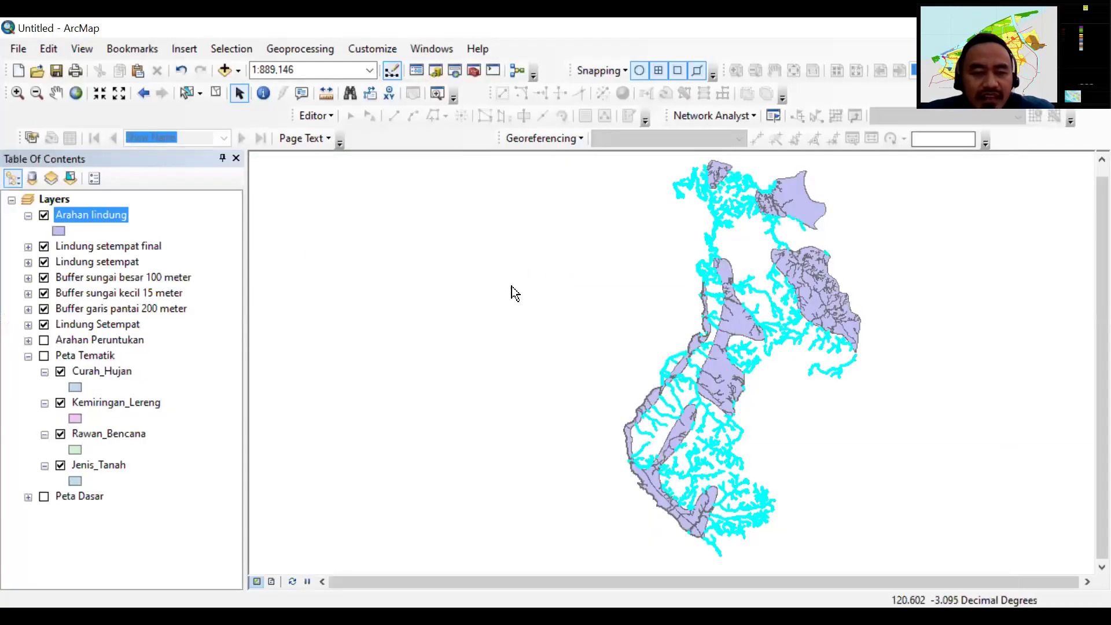
click(215, 94)
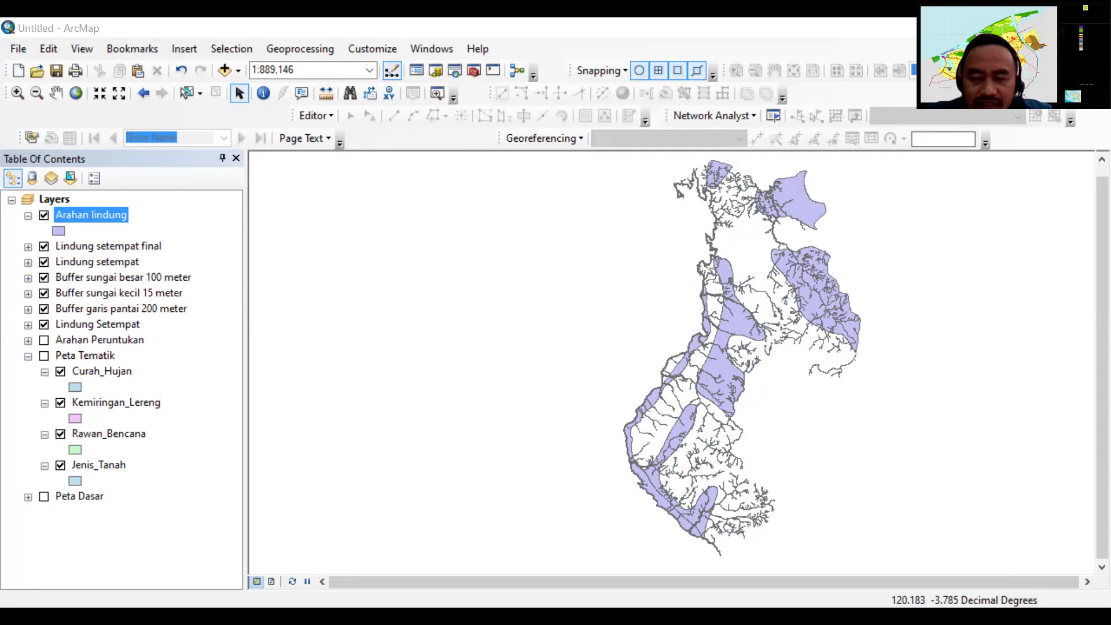
Start the Dissolve tool with the Arahan lindung layer as its input features.
click(295, 48)
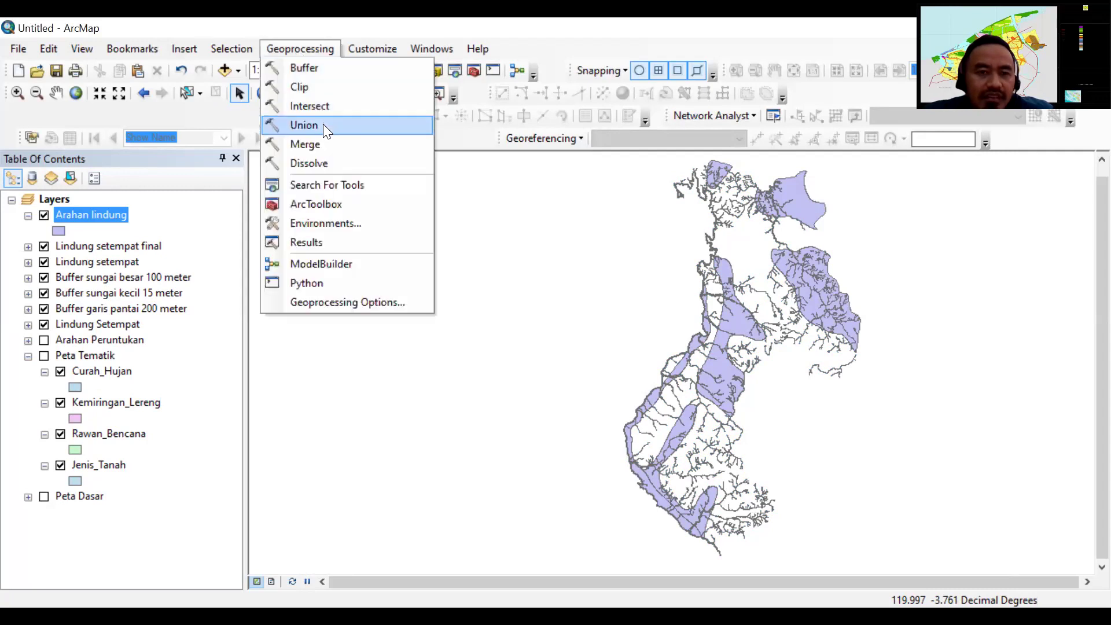
click(322, 162)
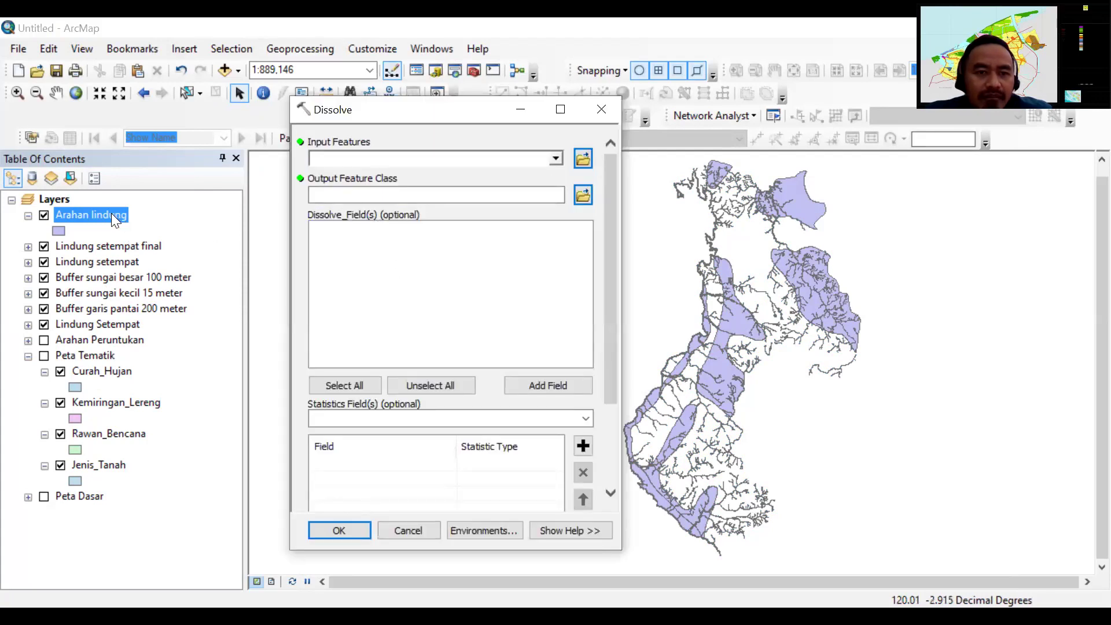
drag(111, 213, 418, 157)
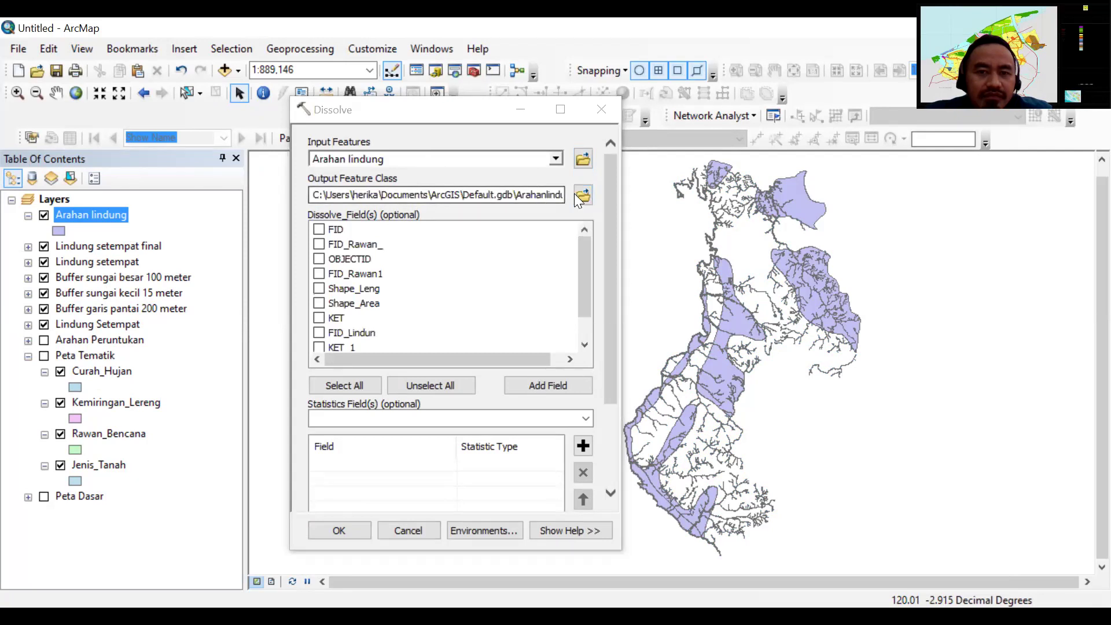
Set the Dissolve output to "Arahan lindung final.shp" in the Hasil folder.
click(582, 194)
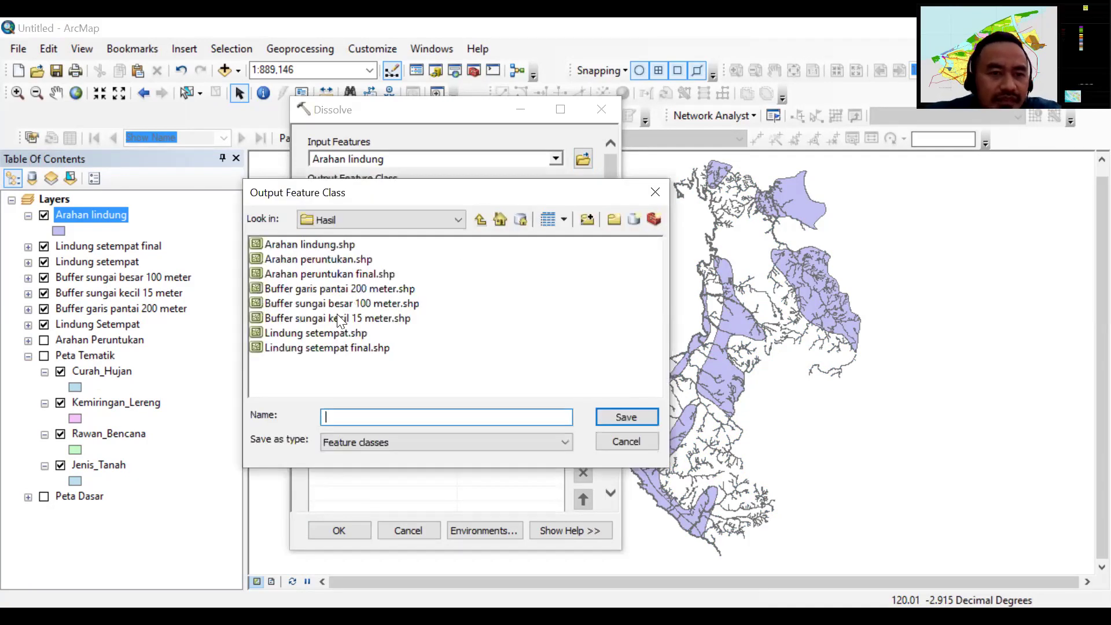
click(319, 243)
click(389, 417)
text(final)
text(l)
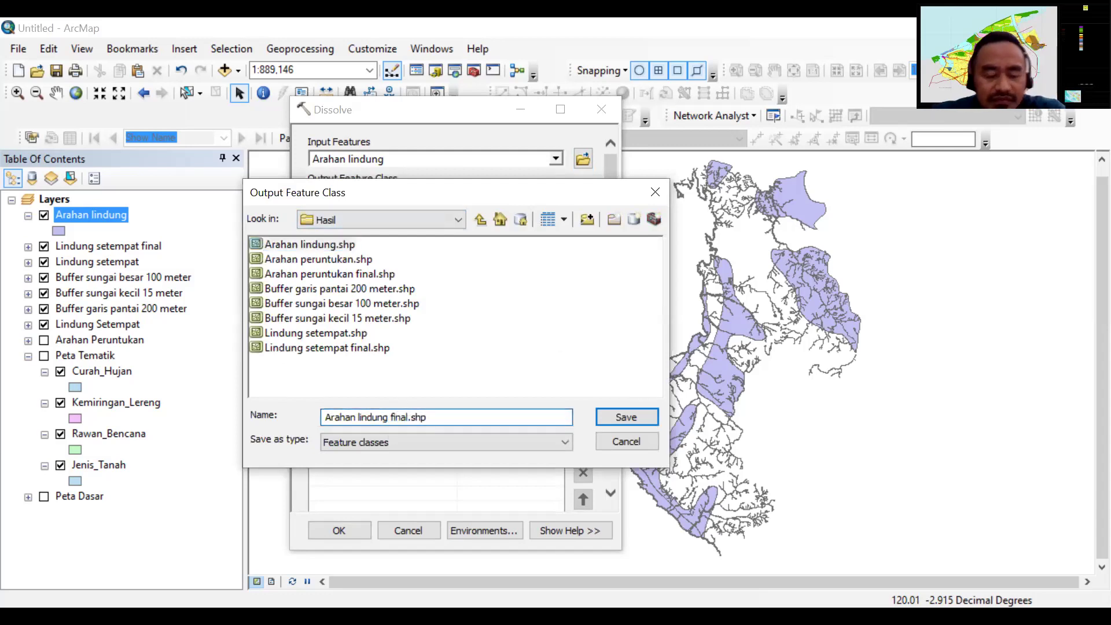
click(625, 418)
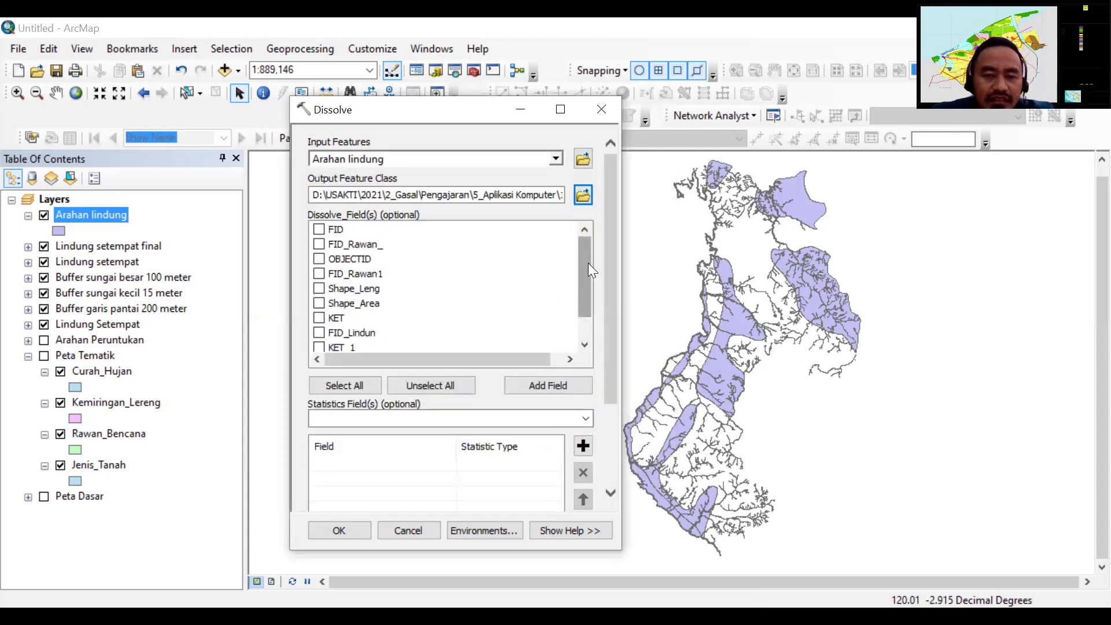
Choose Arhn_lndg as the dissolve field and run the Dissolve on the Arahan lindung layer.
drag(587, 263, 587, 310)
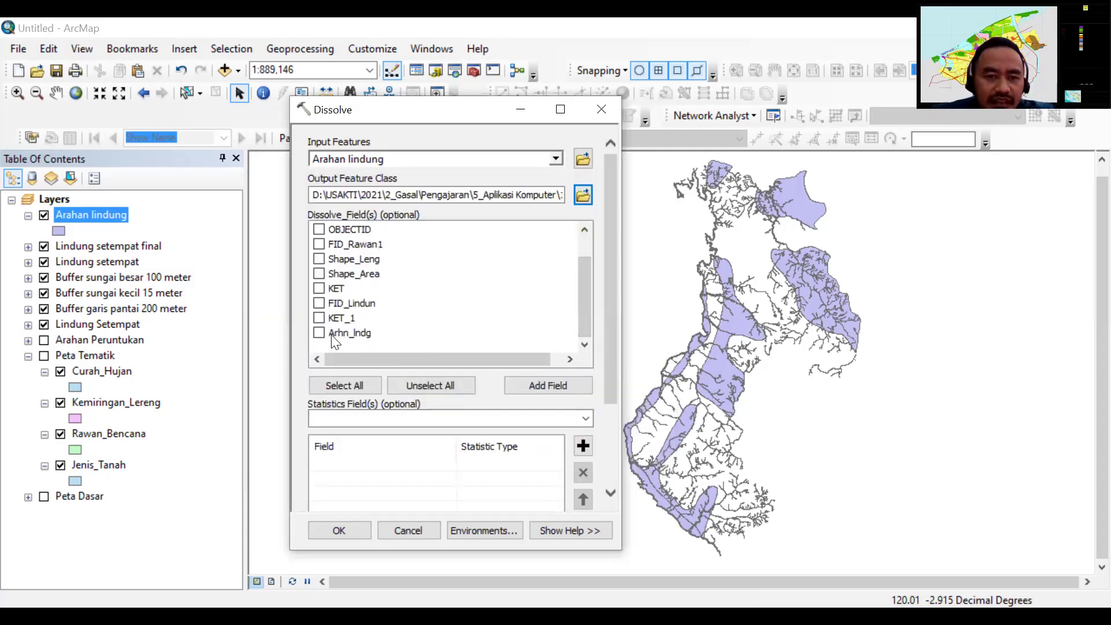
click(319, 333)
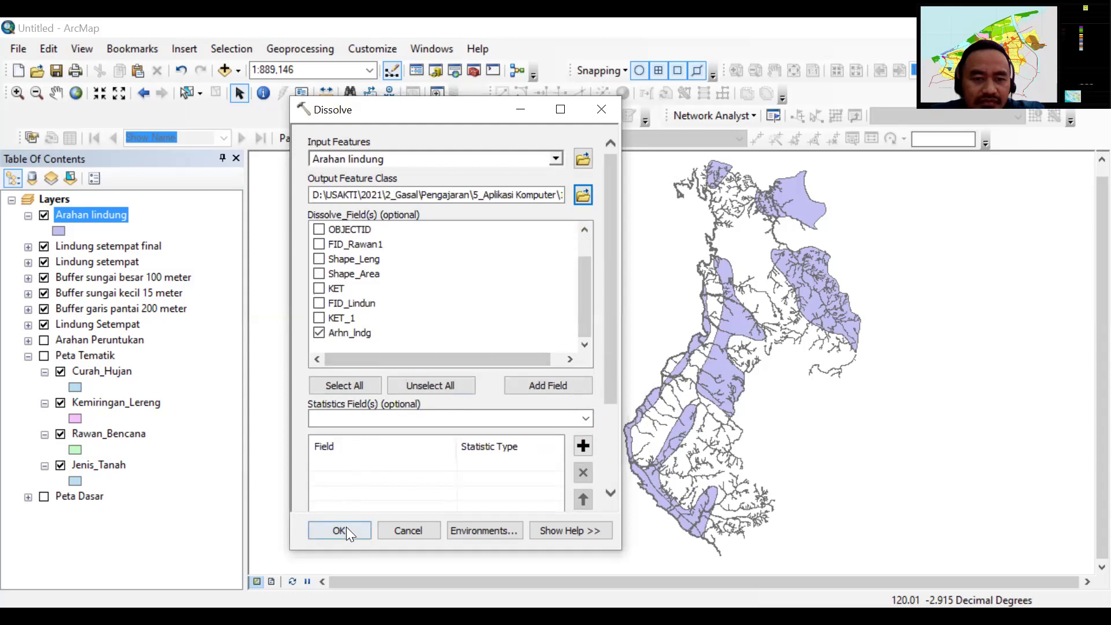
click(346, 530)
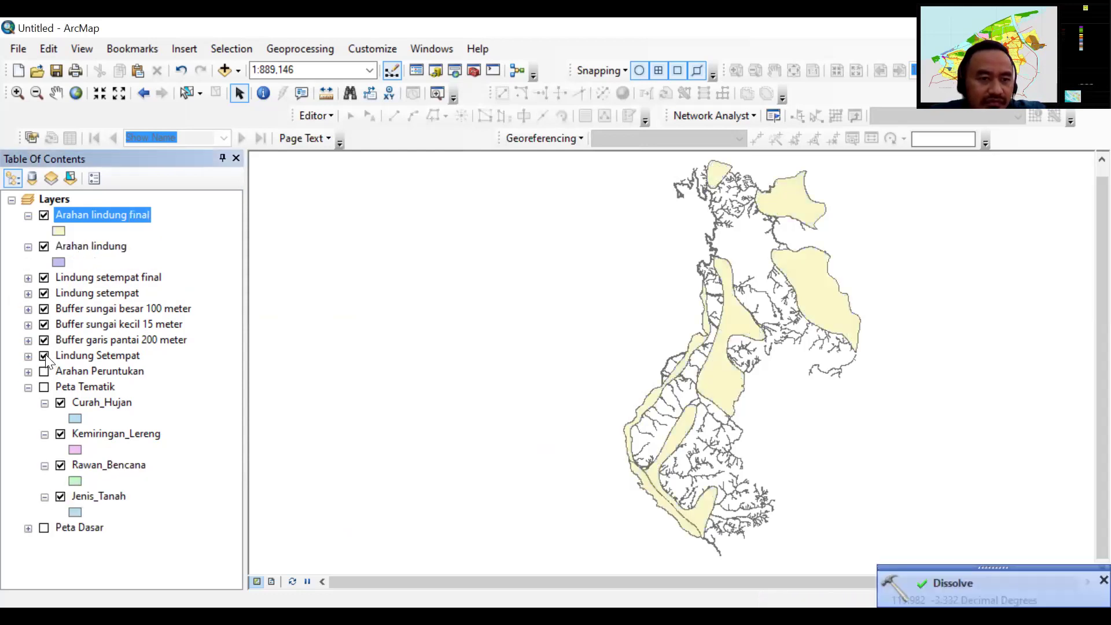
Turn off Arahan lindung, both Lindung setempat layers, the three buffer layers and the Lindung Setempat group, leaving Arahan lindung final on.
click(44, 355)
click(44, 340)
click(44, 324)
click(44, 308)
click(44, 293)
click(44, 277)
click(44, 246)
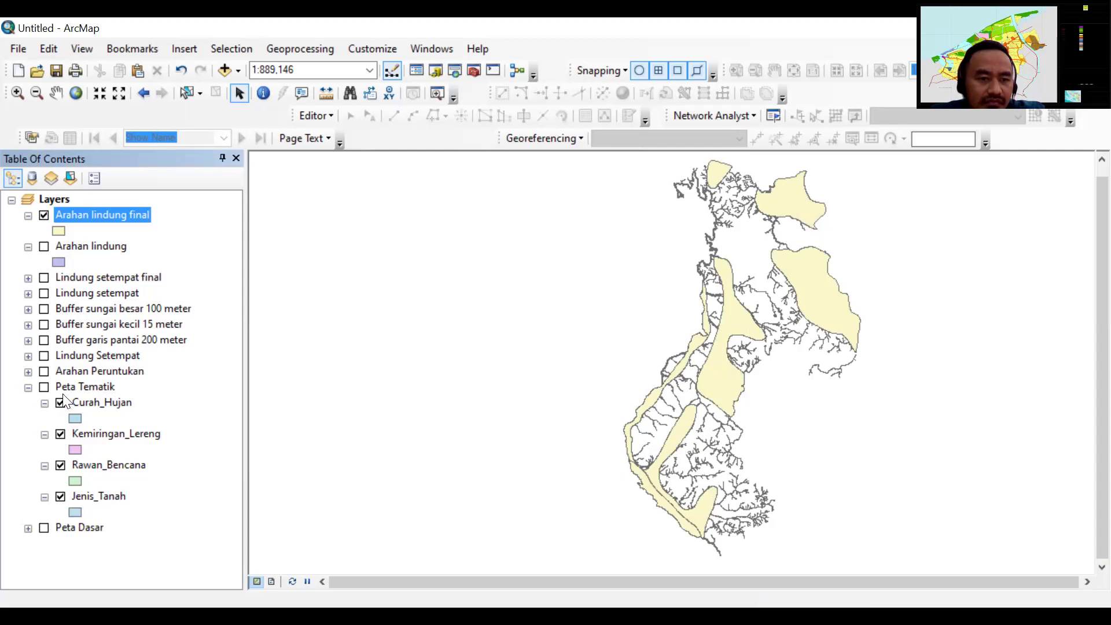
Turn off the Rawan_Bencana, Jenis_Tanah, Kemiringan_Lereng and Curah_Hujan layers in the Peta Tematik group.
click(60, 465)
click(61, 496)
click(60, 435)
click(60, 404)
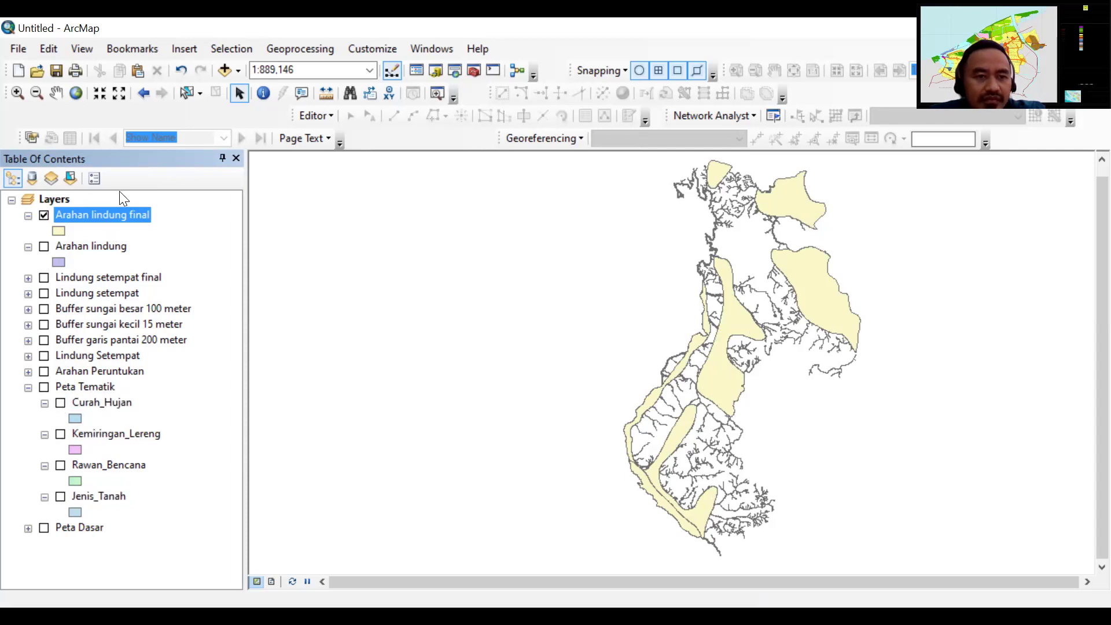
Check the Arhn_lndg classes in the attribute table of Arahan lindung final, close it, and collapse the Arahan lindung layer's legend.
right_click(118, 210)
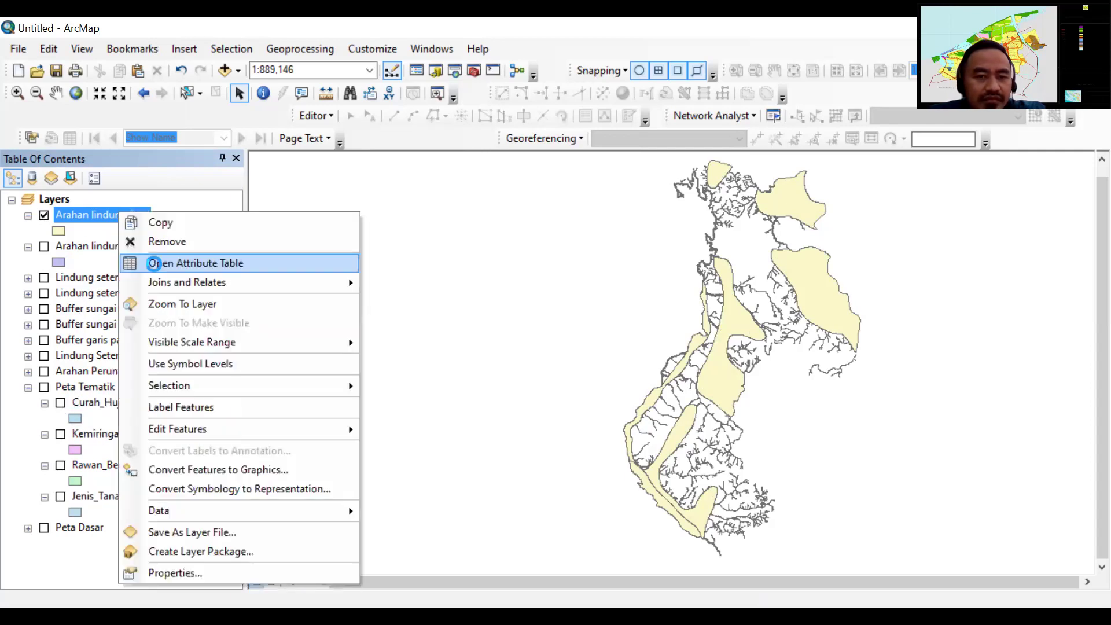
key(Return)
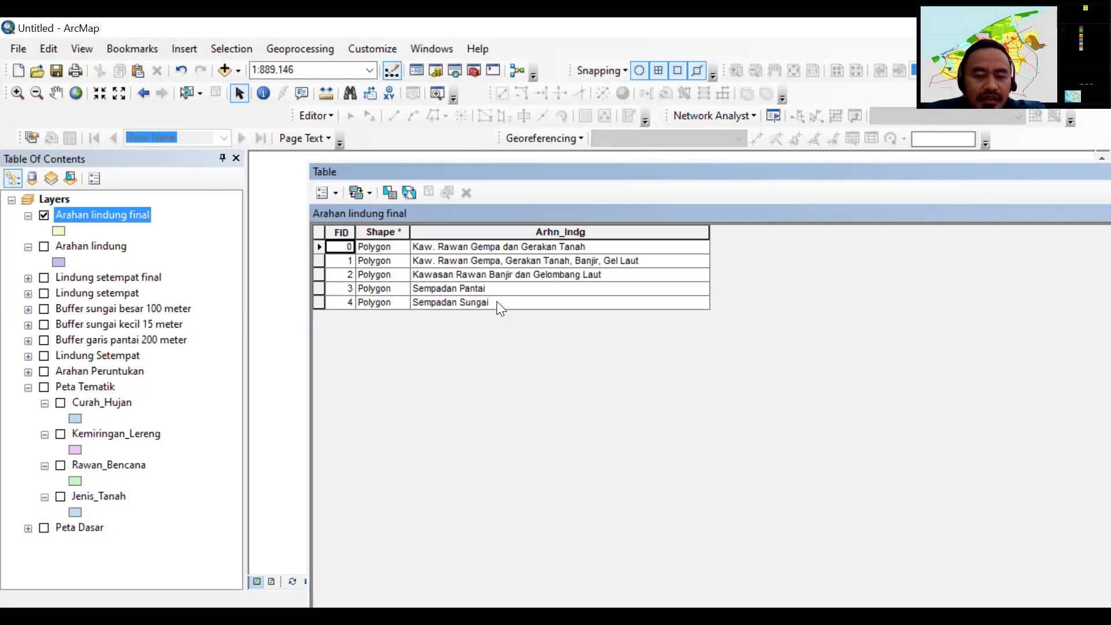
drag(513, 177, 473, 207)
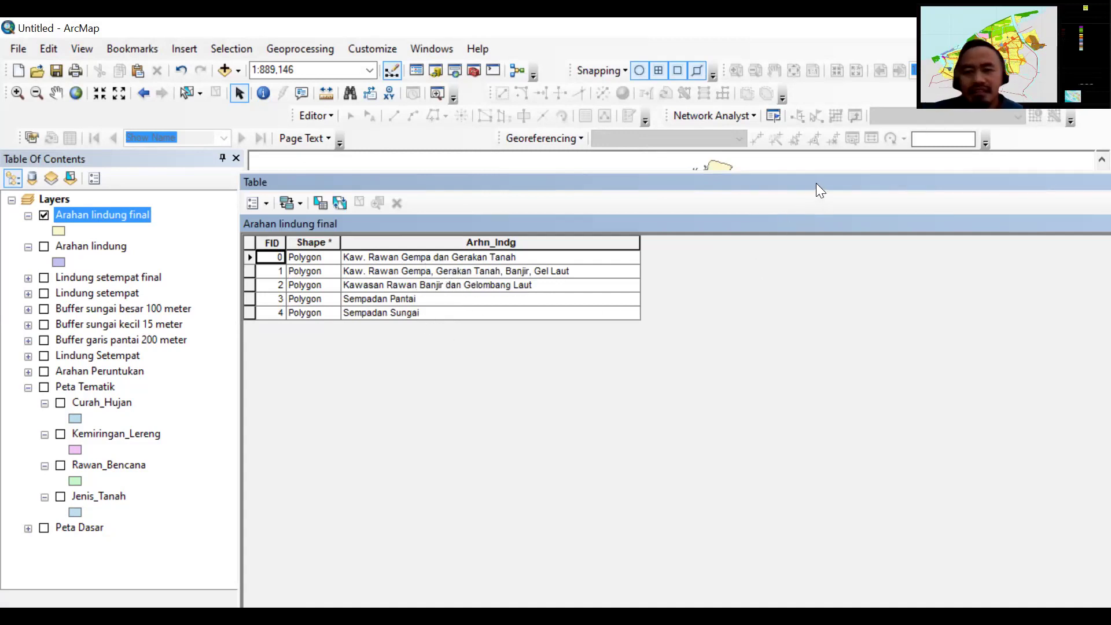
drag(931, 183, 684, 221)
click(1095, 221)
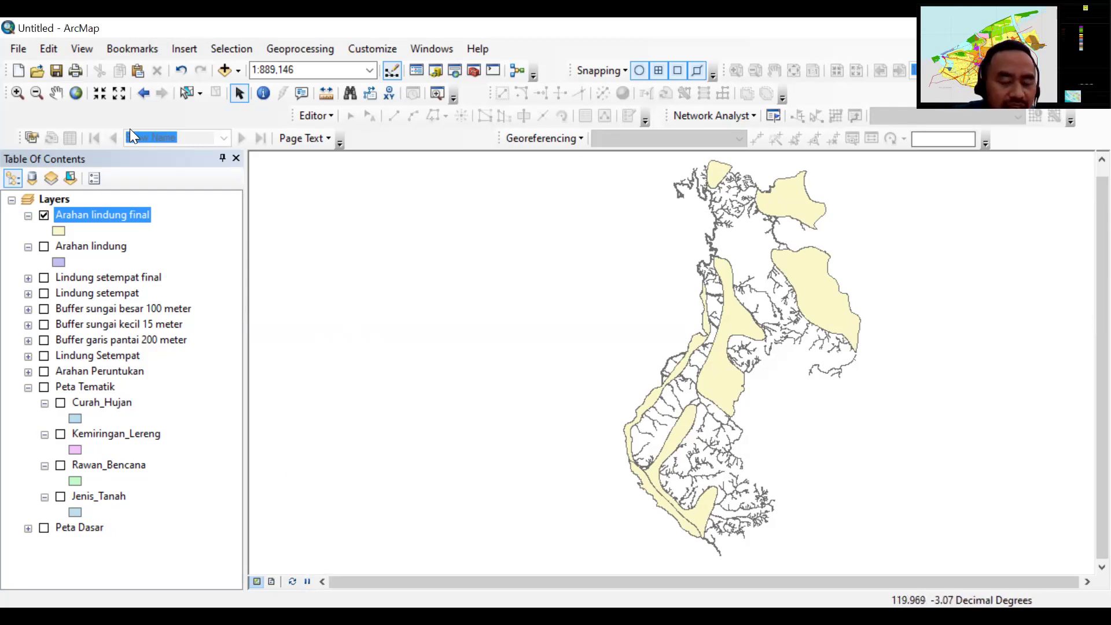
click(27, 247)
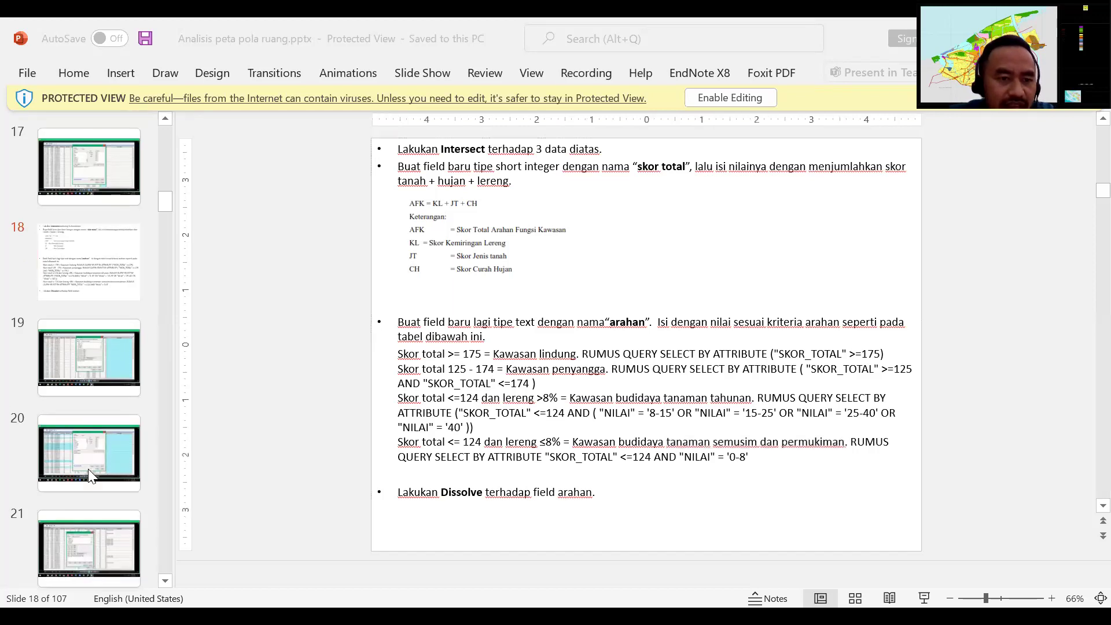
Switch to the PowerPoint presentation "Analisis peta pola ruang.pptx" and show slide 31 with the Arahan Lindung workflow diagram.
scroll(88, 469, down, 5)
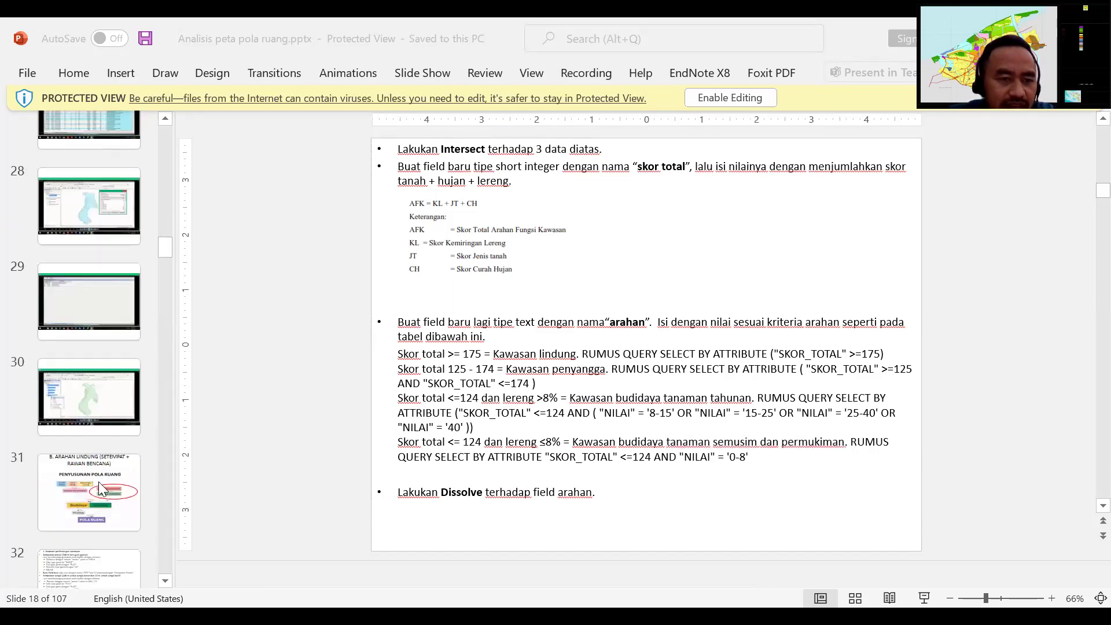
click(98, 482)
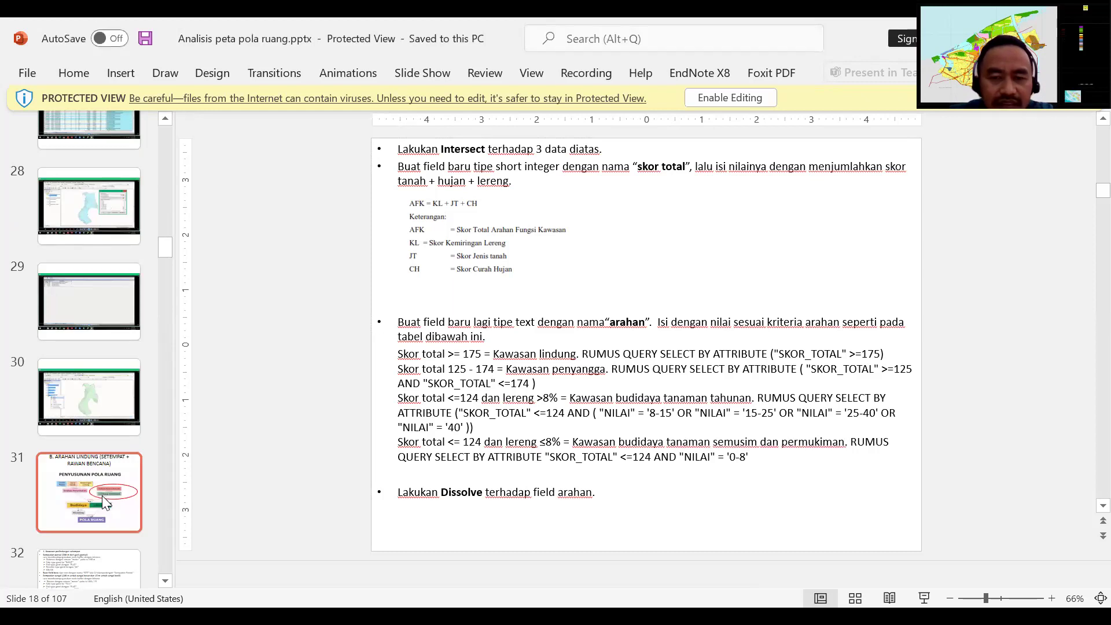
click(102, 495)
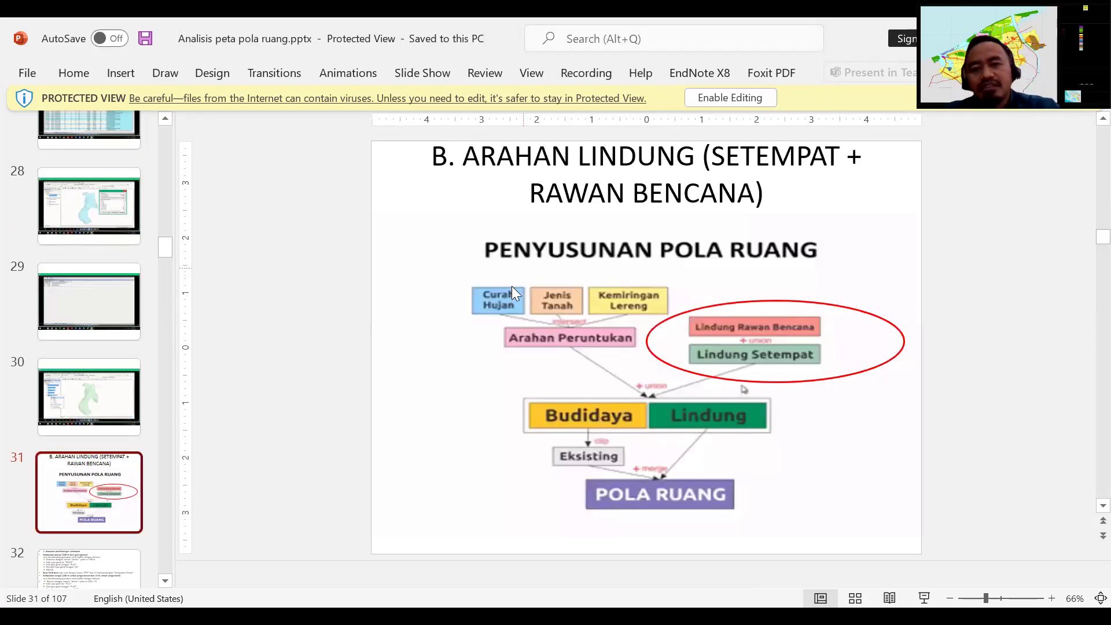